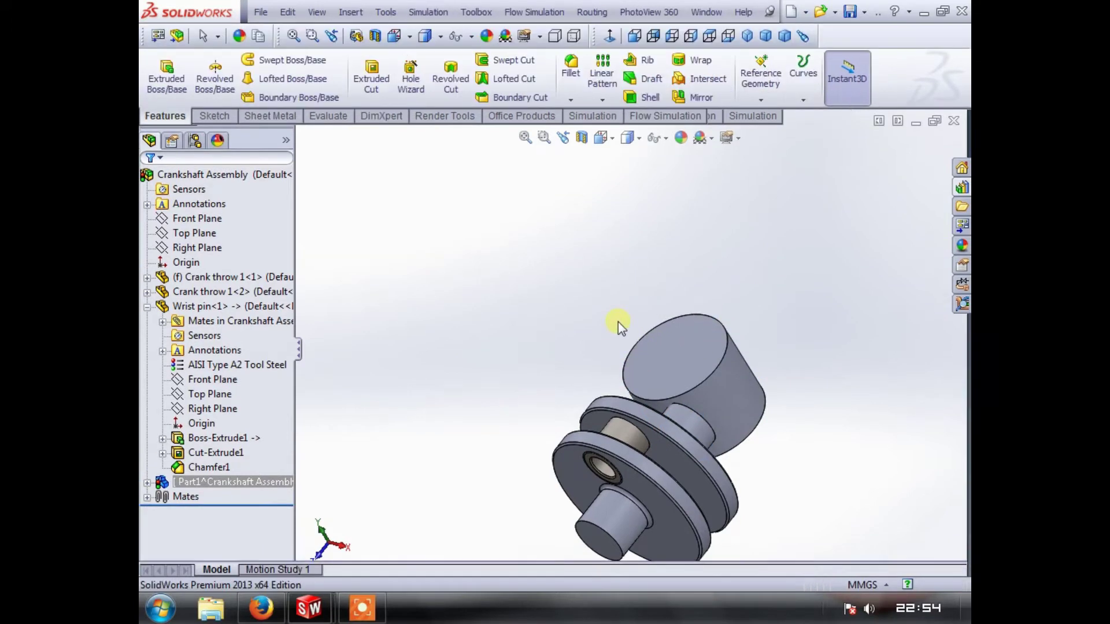
- In the cylinder part, create a reference plane offset 5 mm inward from the cylinder's end face
{"action": "scroll", "coordinate": [595, 345], "scroll_direction": "down", "scroll_amount": 3}
{"action": "middle_click_drag", "start_coordinate": [634, 327], "coordinate": [570, 550]}
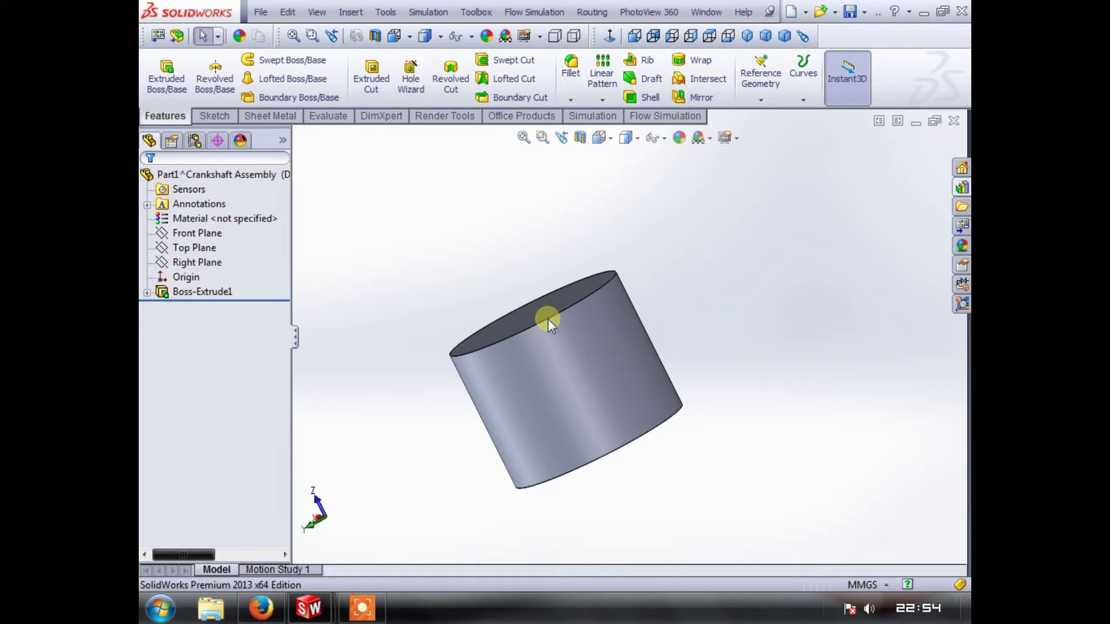
{"action": "middle_click_drag", "start_coordinate": [463, 218], "coordinate": [483, 265]}
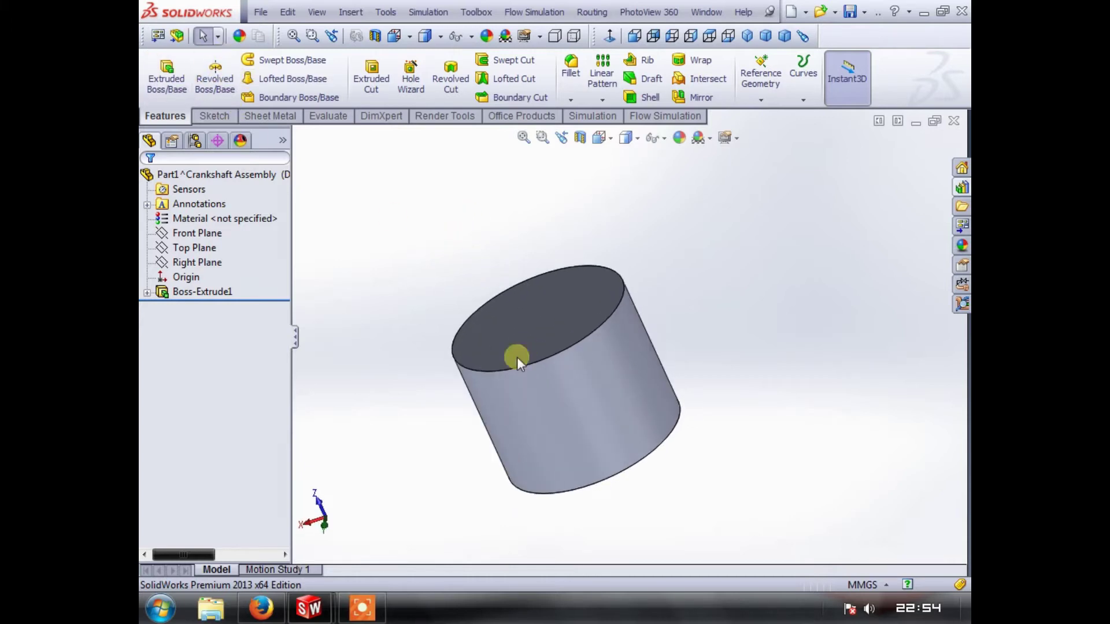
{"action": "middle_click_drag", "start_coordinate": [634, 373], "coordinate": [543, 387]}
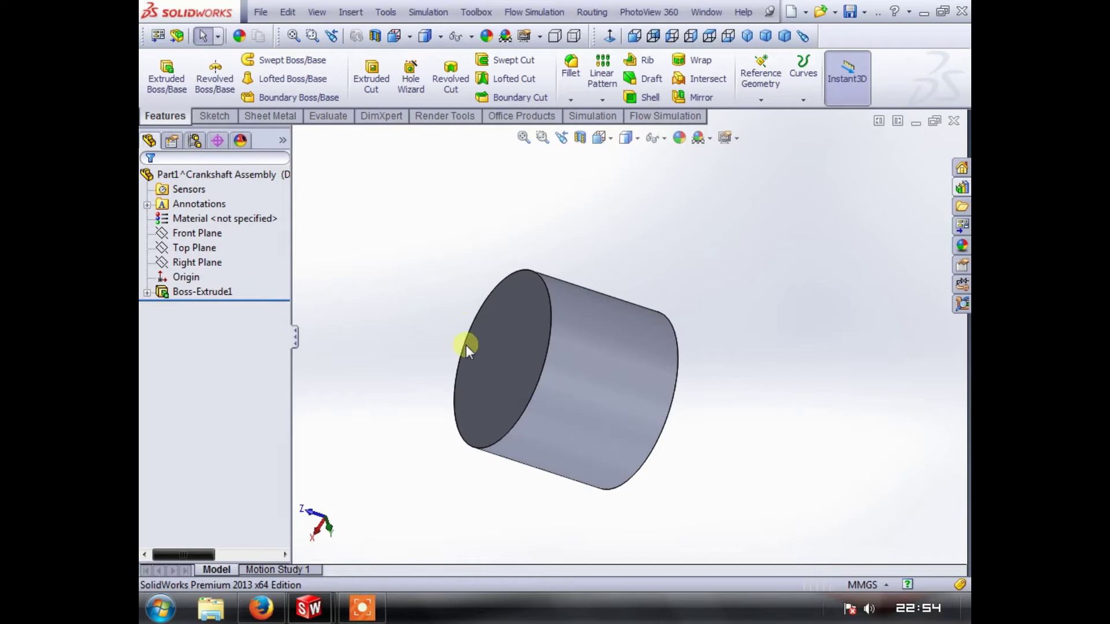
{"action": "middle_click_drag", "start_coordinate": [595, 267], "coordinate": [620, 269]}
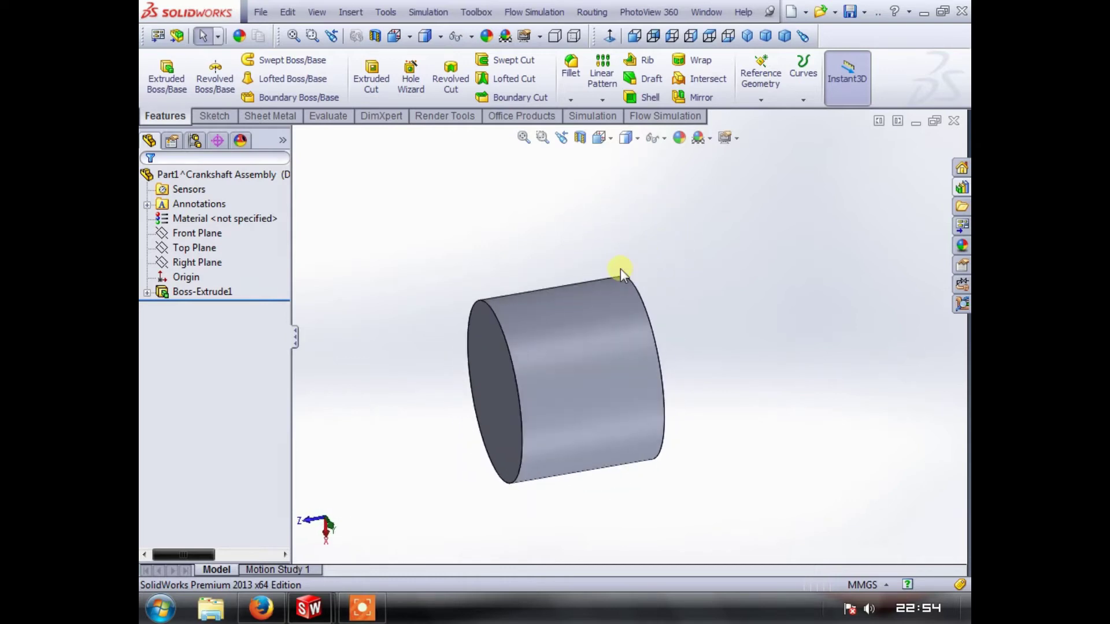
{"action": "left_click", "coordinate": [760, 74]}
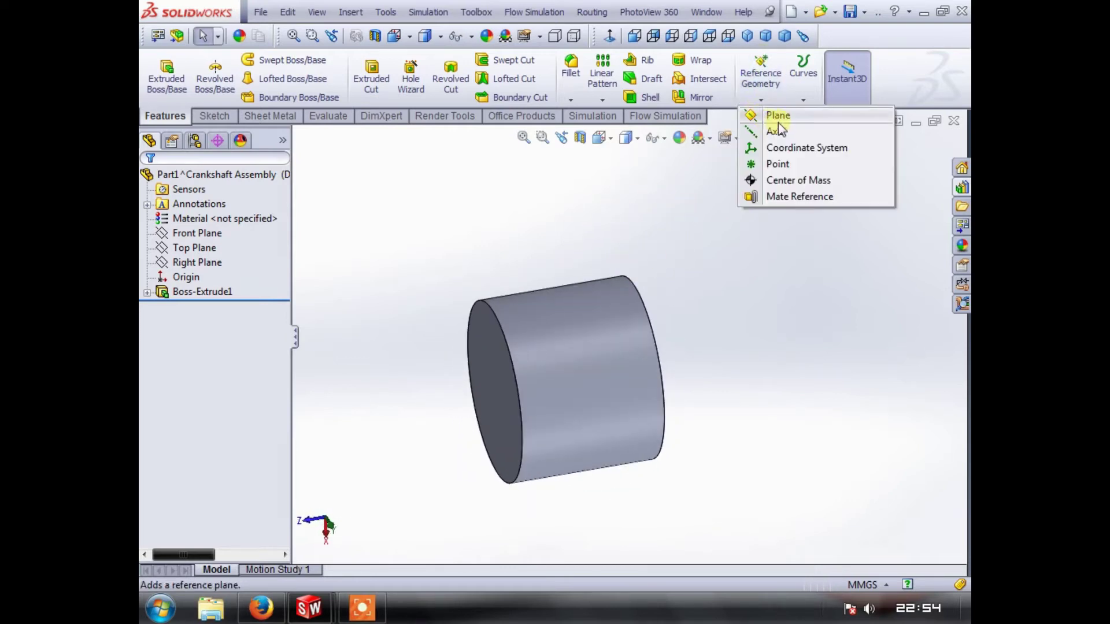
{"action": "left_click", "coordinate": [779, 120]}
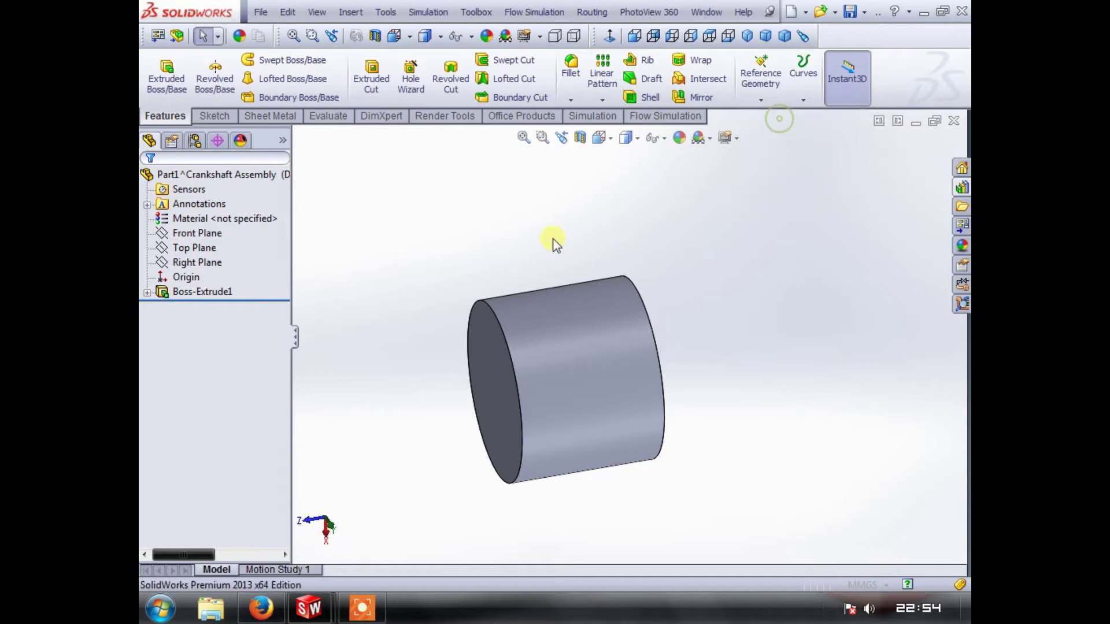
{"action": "left_click", "coordinate": [483, 352]}
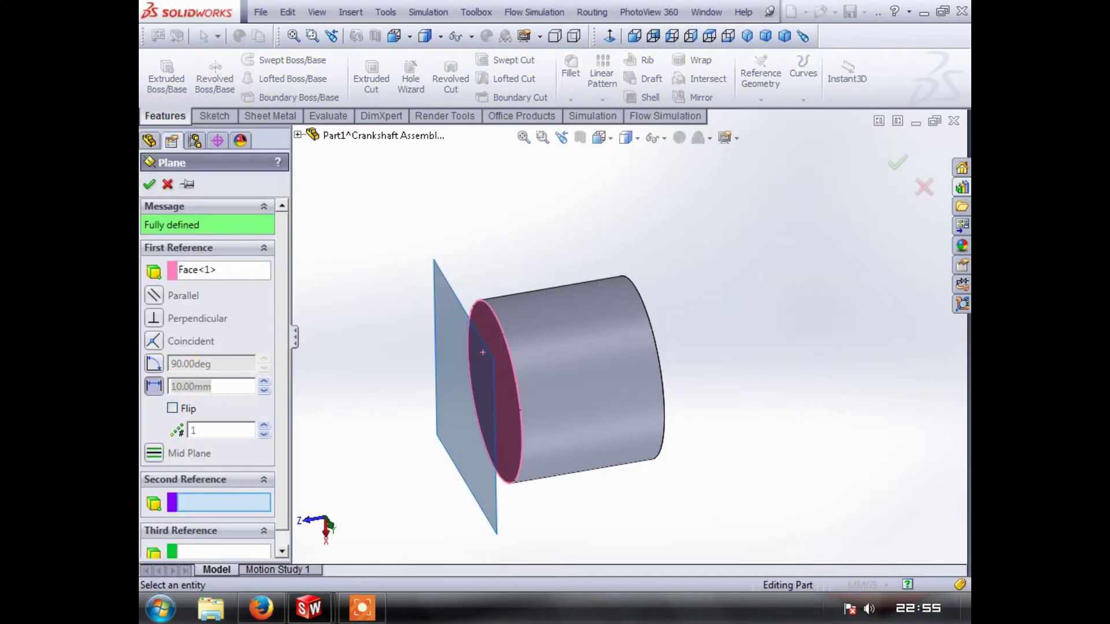
{"action": "type", "text": "5"}
{"action": "key", "text": "Return"}
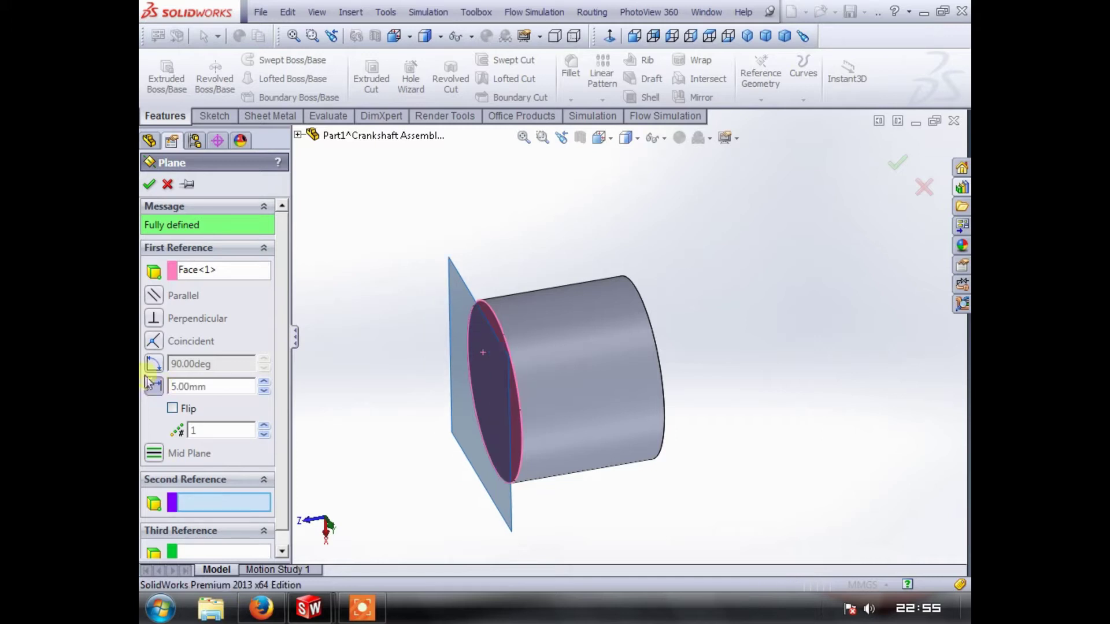
{"action": "left_click", "coordinate": [172, 409]}
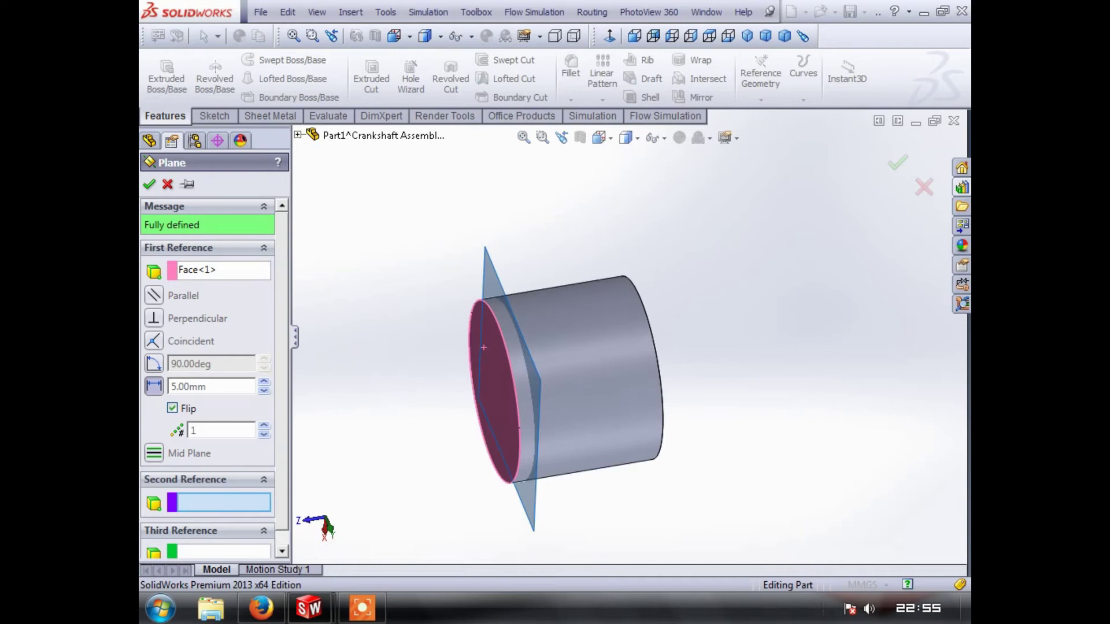
{"action": "left_click", "coordinate": [149, 183]}
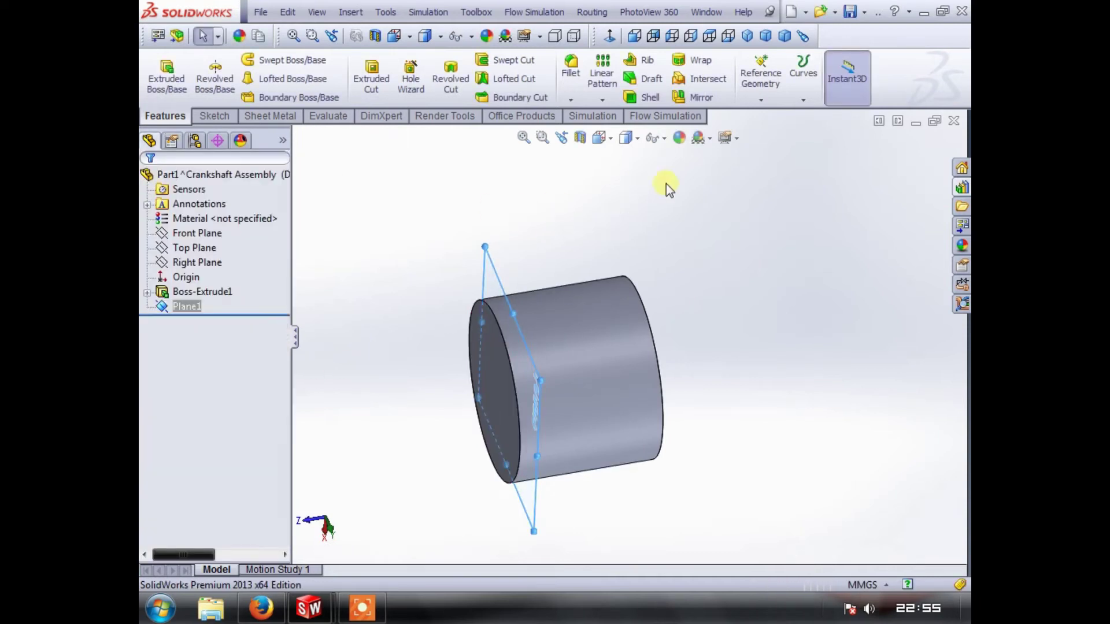
- Create a second reference plane offset 5 mm from Plane1, flipped deeper into the cylinder
{"action": "left_click", "coordinate": [761, 71]}
{"action": "left_click", "coordinate": [754, 115]}
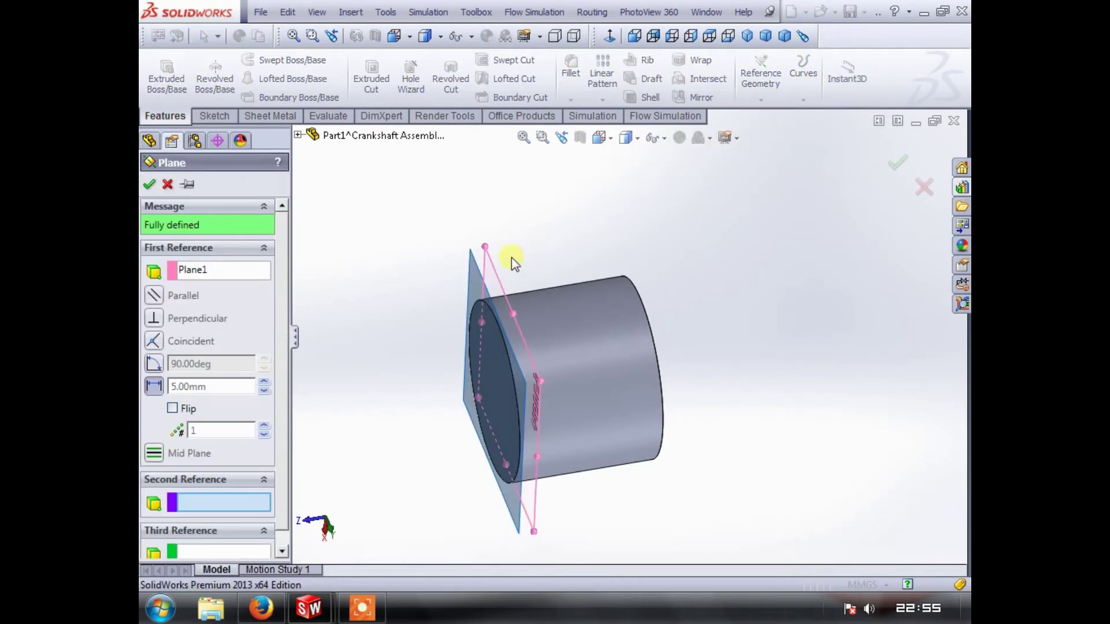
{"action": "left_click", "coordinate": [172, 409]}
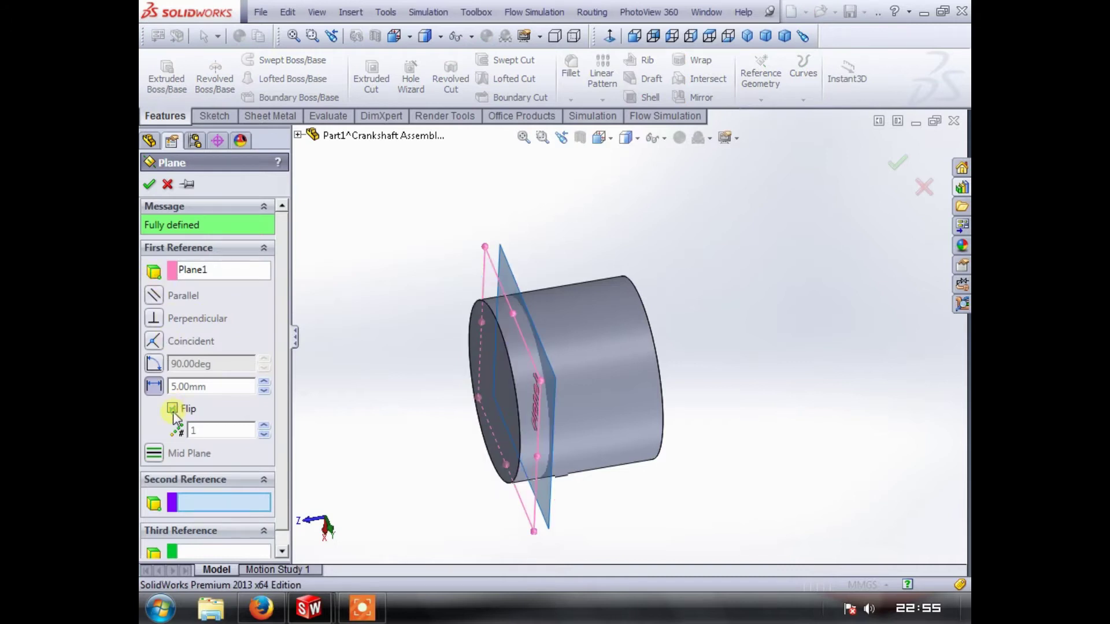
{"action": "middle_click_drag", "start_coordinate": [498, 255], "coordinate": [521, 415]}
{"action": "left_click", "coordinate": [150, 184]}
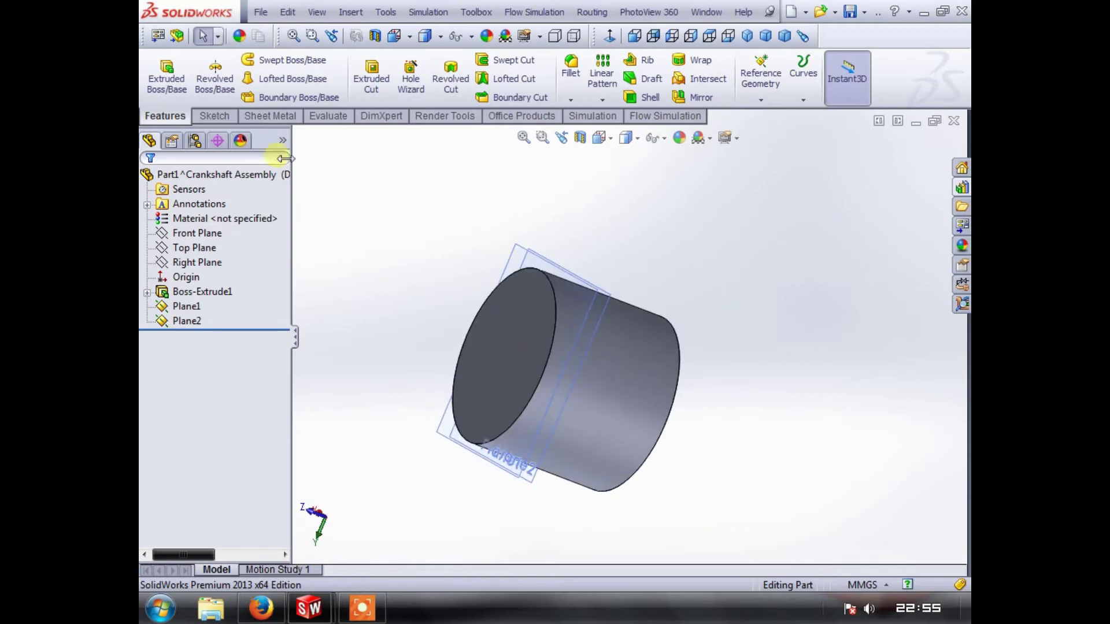
- Start an extruded cut sketch on Plane1 and orient the view to Front
{"action": "left_click", "coordinate": [382, 74]}
{"action": "left_click", "coordinate": [517, 255]}
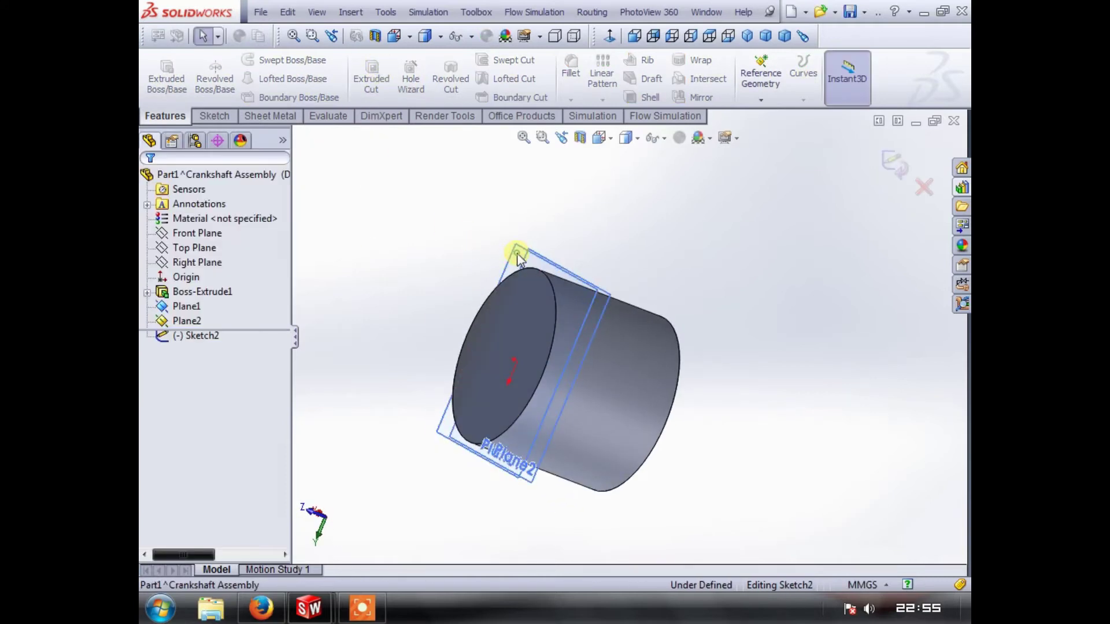
{"action": "left_click", "coordinate": [600, 137]}
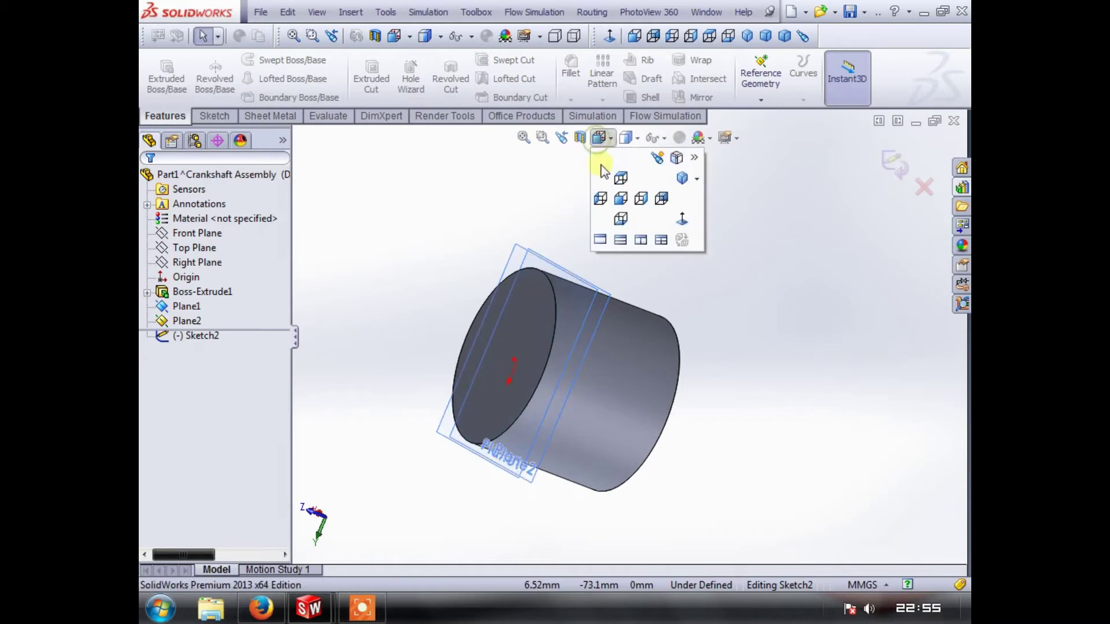
{"action": "left_click", "coordinate": [617, 200]}
{"action": "left_click", "coordinate": [608, 134]}
{"action": "left_click", "coordinate": [618, 190]}
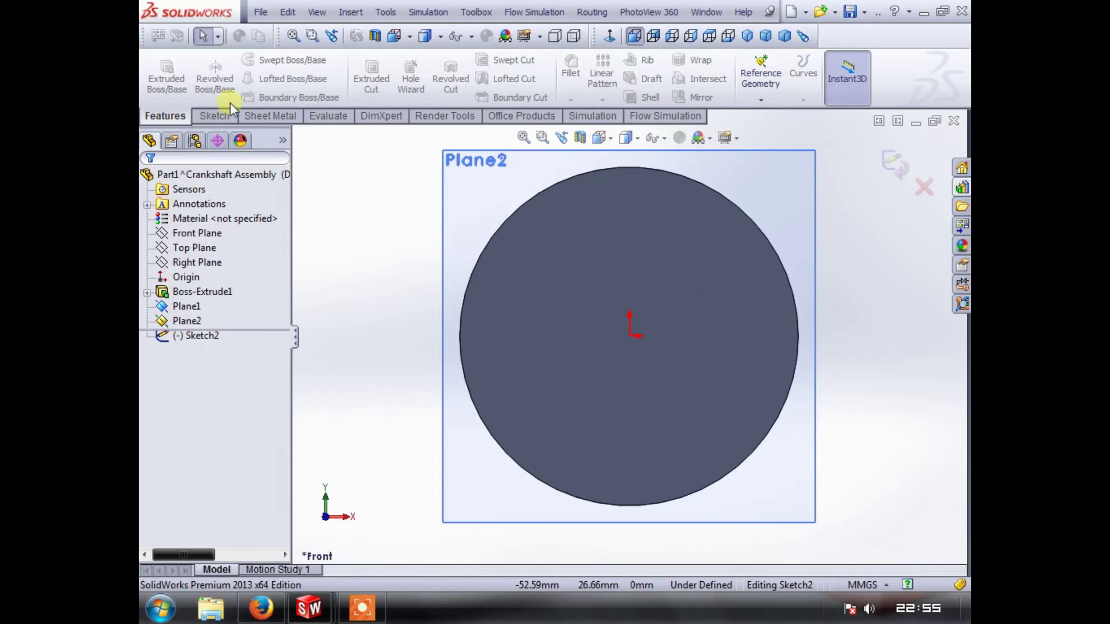
- Sketch two circles centred on the origin, about 37.8 mm radius outside the cylinder and about 27.7 mm radius inside its edge
{"action": "left_click", "coordinate": [213, 115]}
{"action": "left_click", "coordinate": [272, 62]}
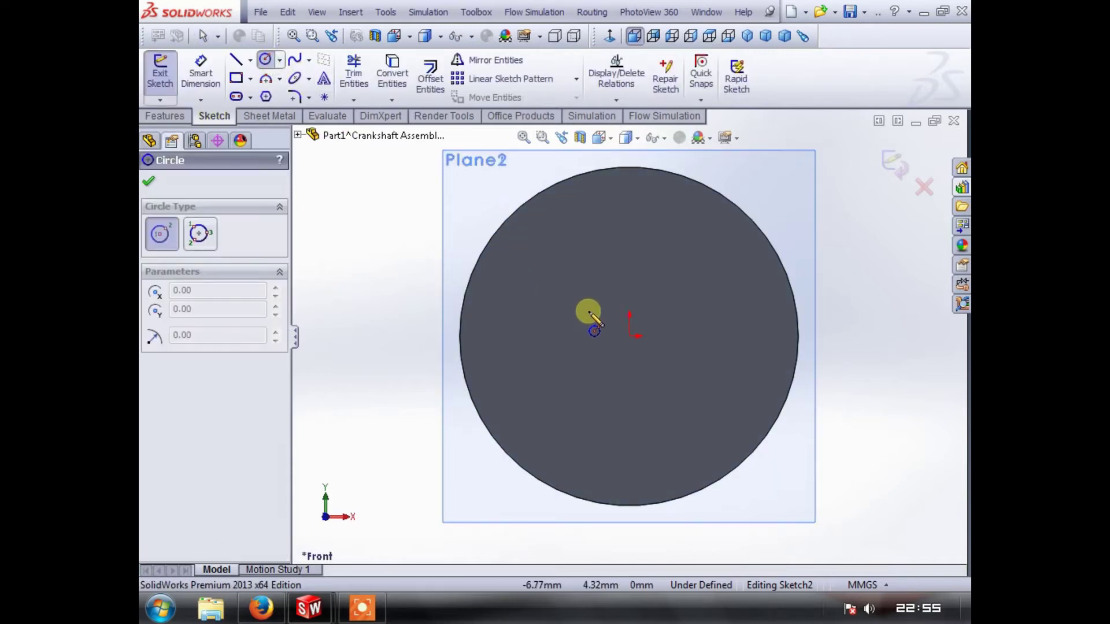
{"action": "left_click", "coordinate": [629, 338]}
{"action": "left_click", "coordinate": [829, 427]}
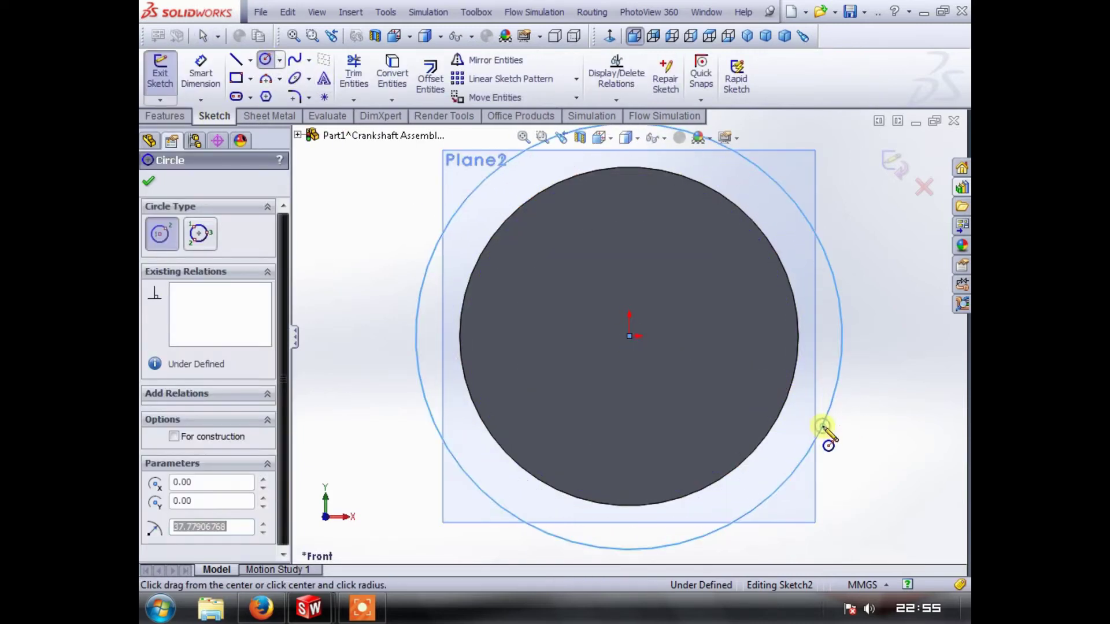
{"action": "left_click", "coordinate": [266, 60]}
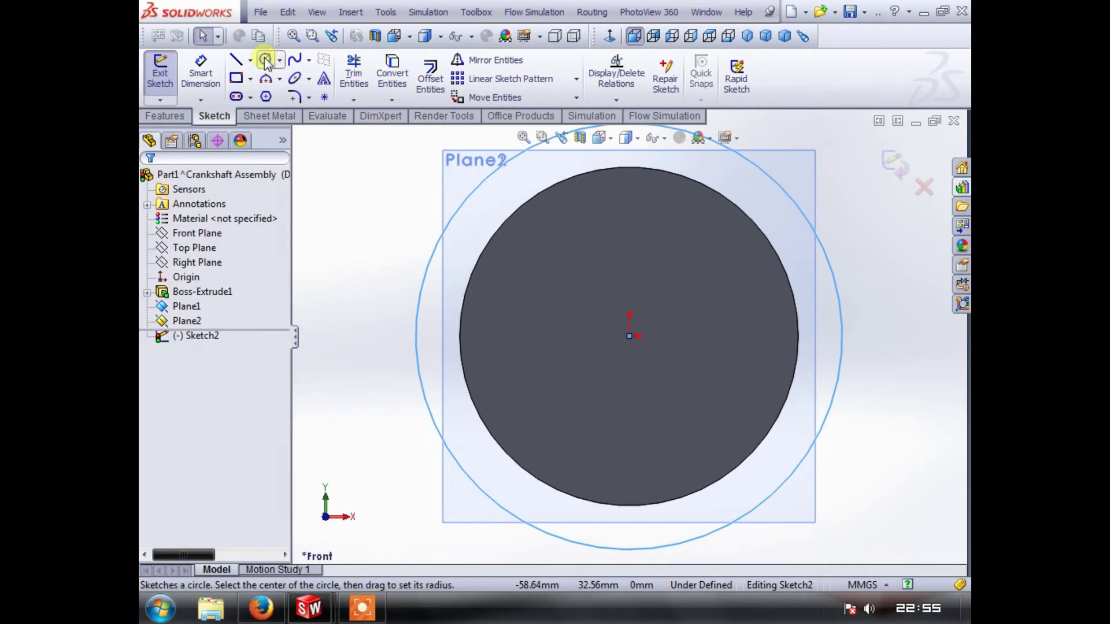
{"action": "left_click", "coordinate": [266, 60]}
{"action": "left_click", "coordinate": [630, 337]}
{"action": "left_click", "coordinate": [757, 241]}
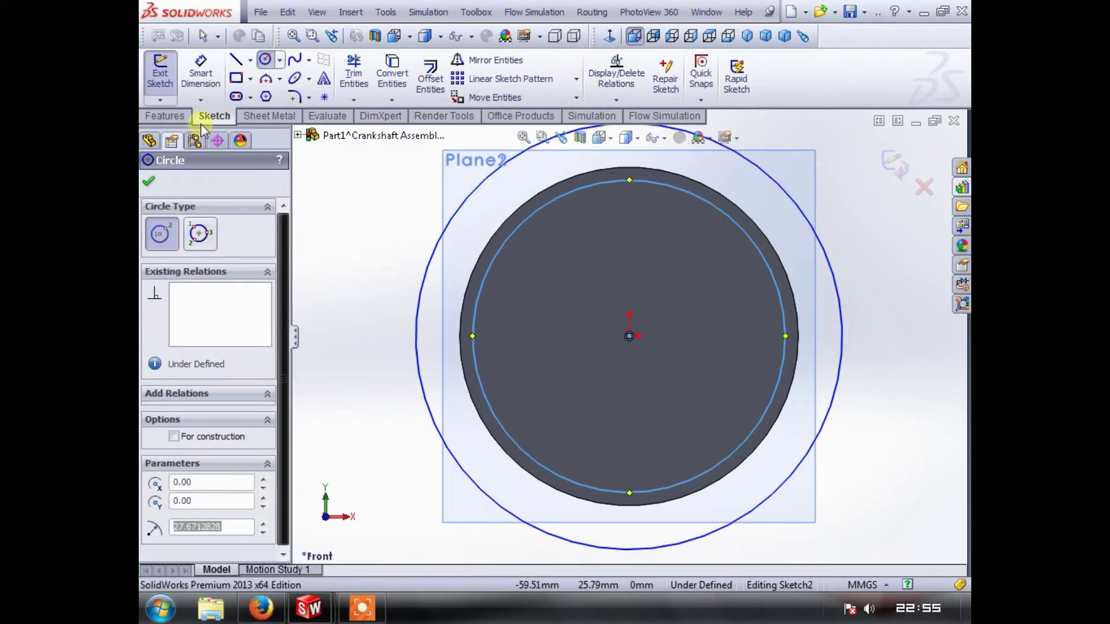
- Dimension the gap between the inner circle and the cylinder's edge as 2.5 mm
{"action": "left_click", "coordinate": [200, 72]}
{"action": "scroll", "coordinate": [773, 284], "scroll_direction": "down", "scroll_amount": 3}
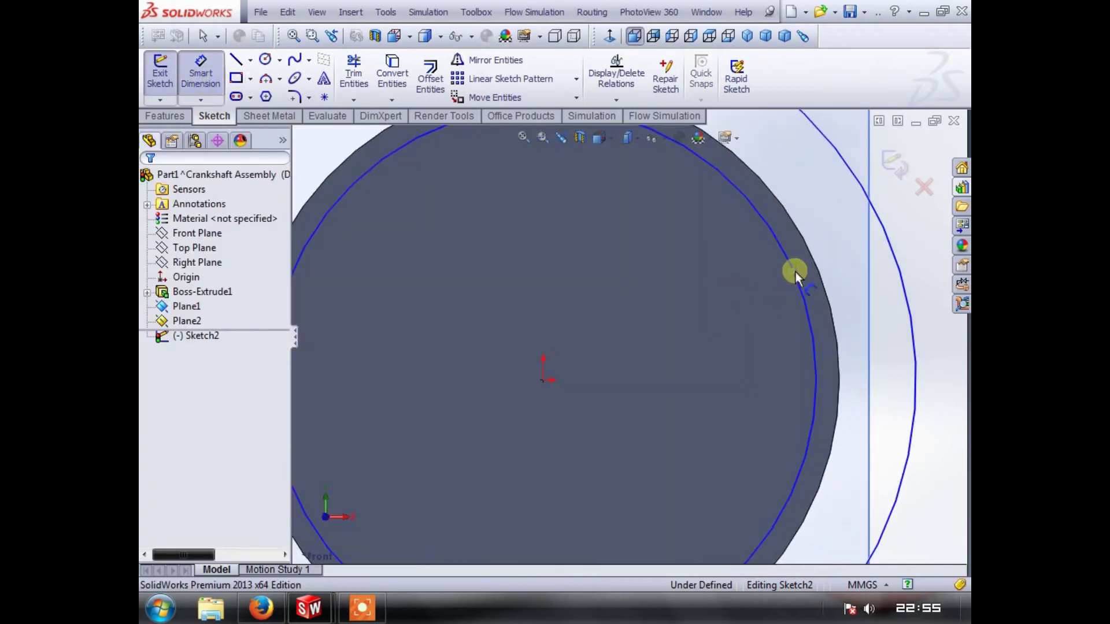
{"action": "left_click", "coordinate": [796, 272]}
{"action": "left_click", "coordinate": [818, 256]}
{"action": "scroll", "coordinate": [842, 222], "scroll_direction": "up", "scroll_amount": 3}
{"action": "left_click", "coordinate": [851, 221]}
{"action": "type", "text": "2"}
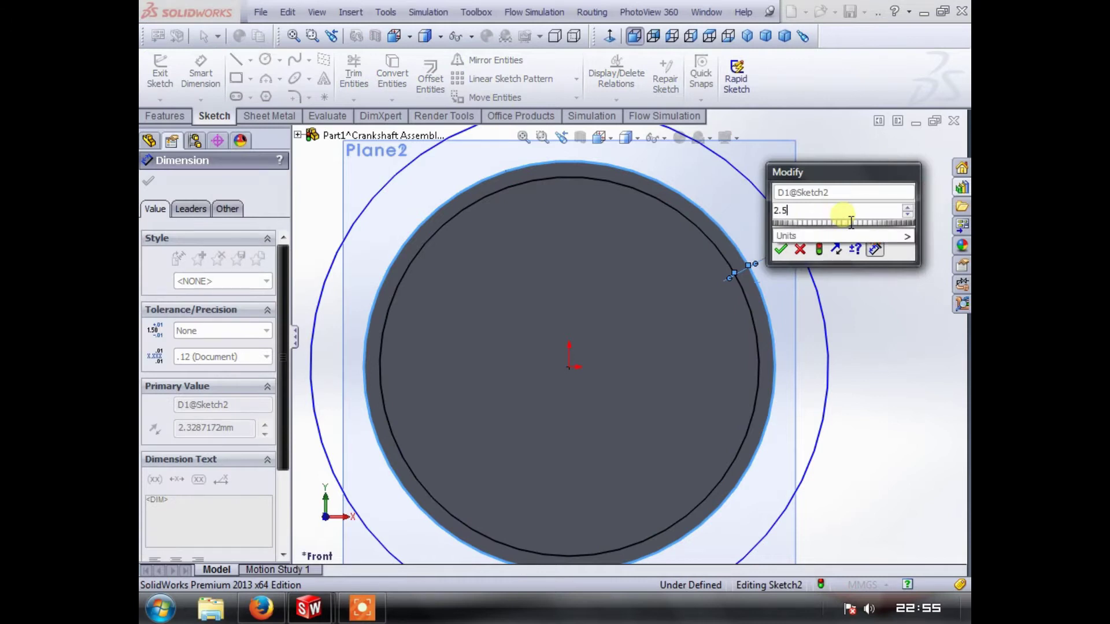
{"action": "type", "text": ".5"}
{"action": "key", "text": "Return"}
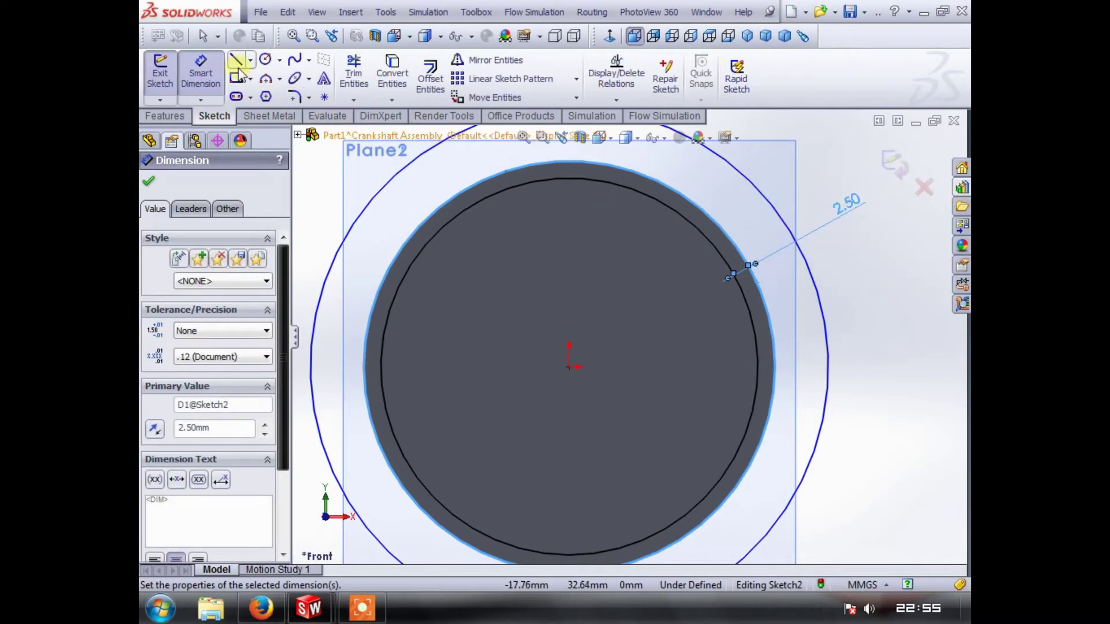
- Dimension the outer circle's diameter as 75 mm
{"action": "scroll", "coordinate": [631, 338], "scroll_direction": "up", "scroll_amount": 3}
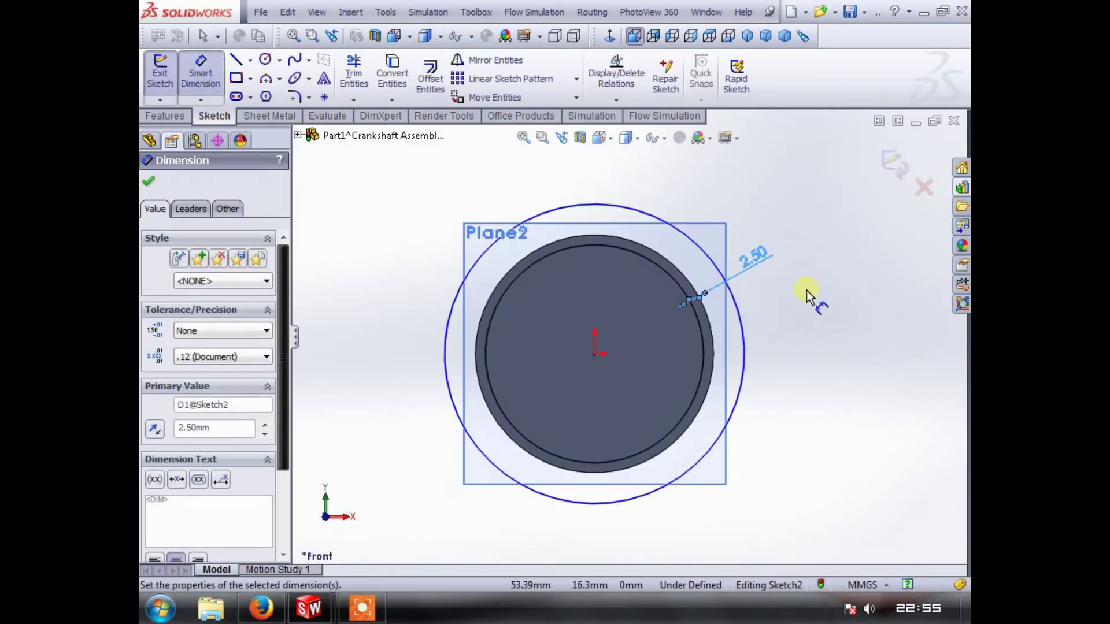
{"action": "left_click", "coordinate": [746, 327]}
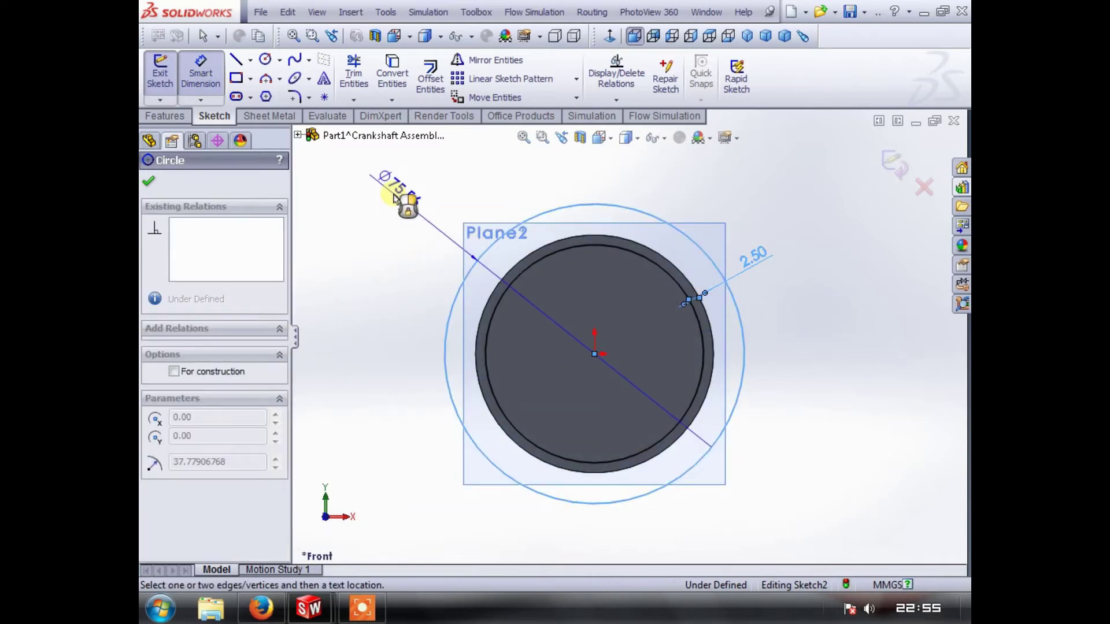
{"action": "left_click", "coordinate": [395, 198]}
{"action": "key", "text": "Return"}
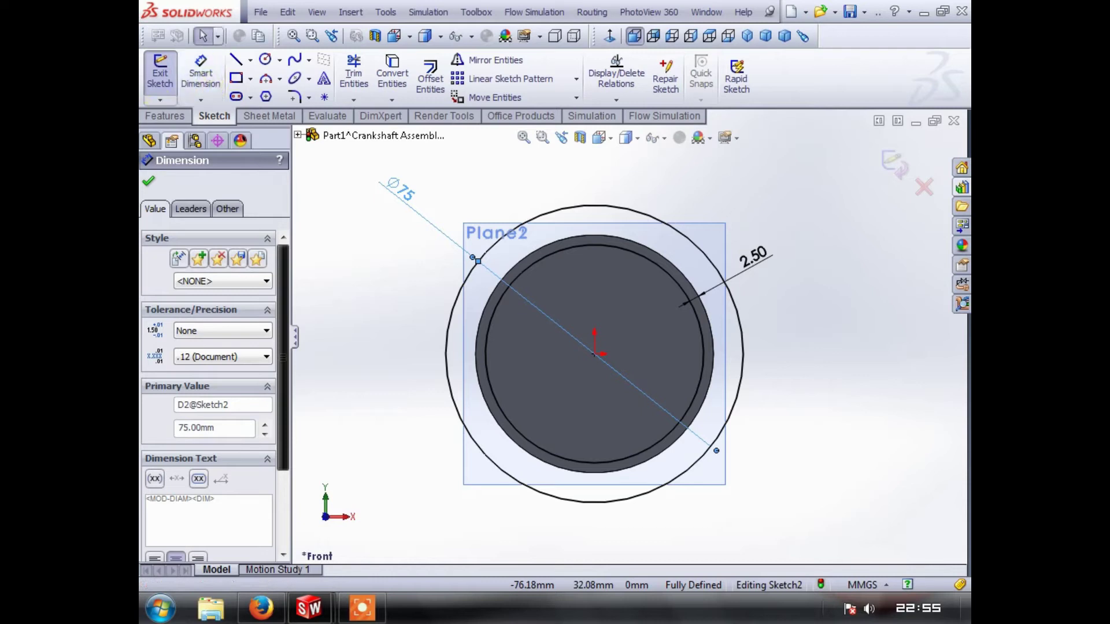
- Cut the ring profile into the cylinder as a Blind extruded cut 2 mm deep
{"action": "left_click", "coordinate": [165, 115]}
{"action": "left_click", "coordinate": [371, 78]}
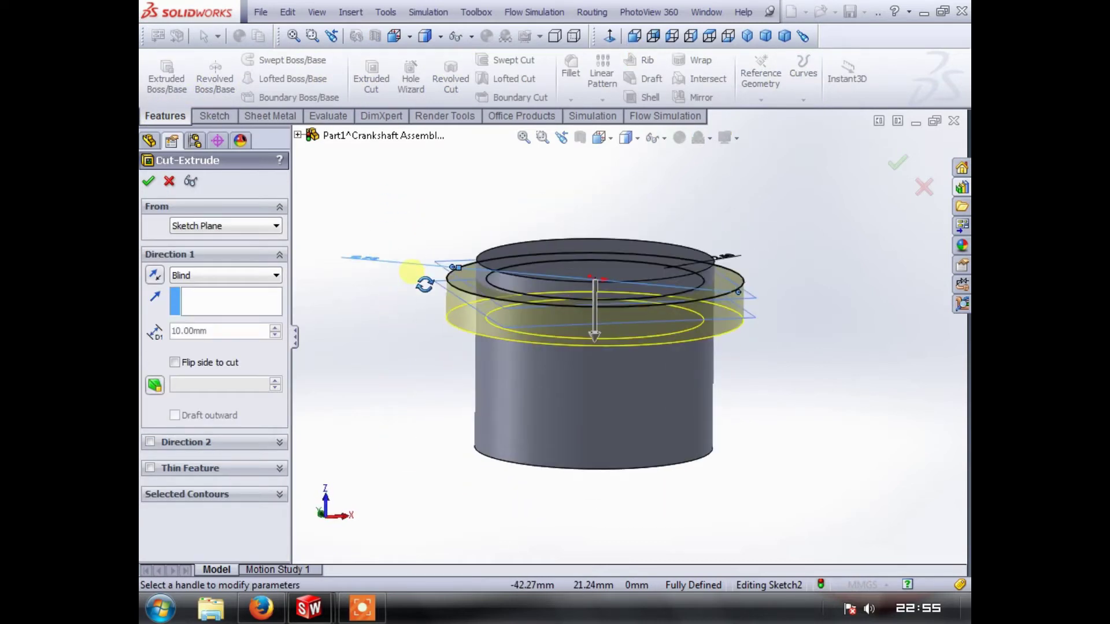
{"action": "scroll", "coordinate": [599, 318], "scroll_direction": "up", "scroll_amount": 5}
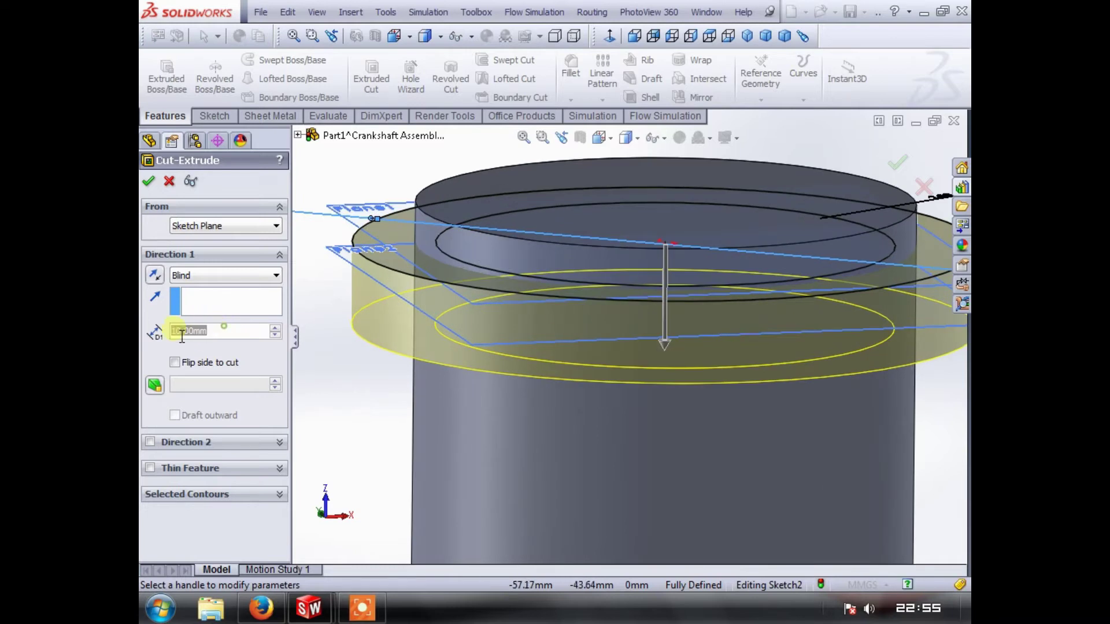
{"action": "type", "text": "2"}
{"action": "key", "text": "Return"}
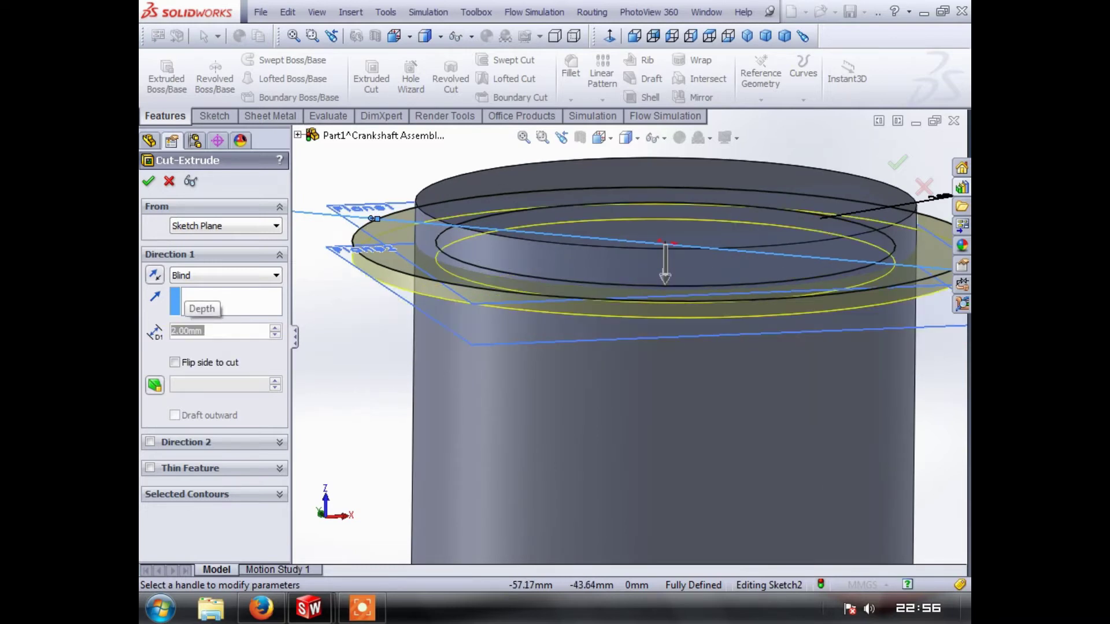
{"action": "left_click", "coordinate": [150, 182]}
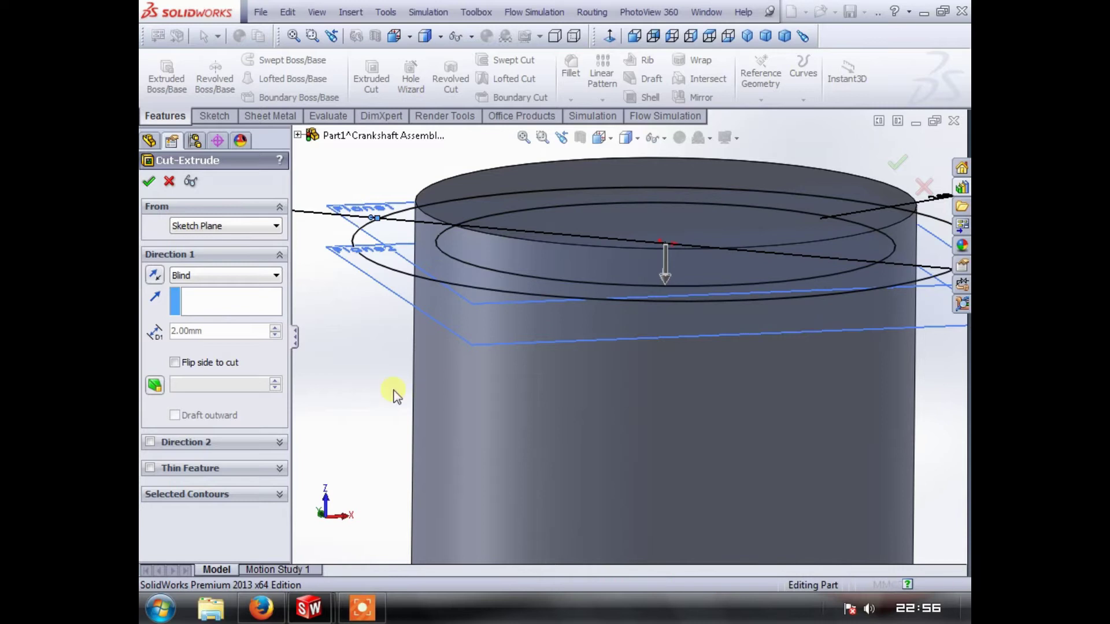
{"action": "scroll", "coordinate": [601, 359], "scroll_direction": "down", "scroll_amount": 3}
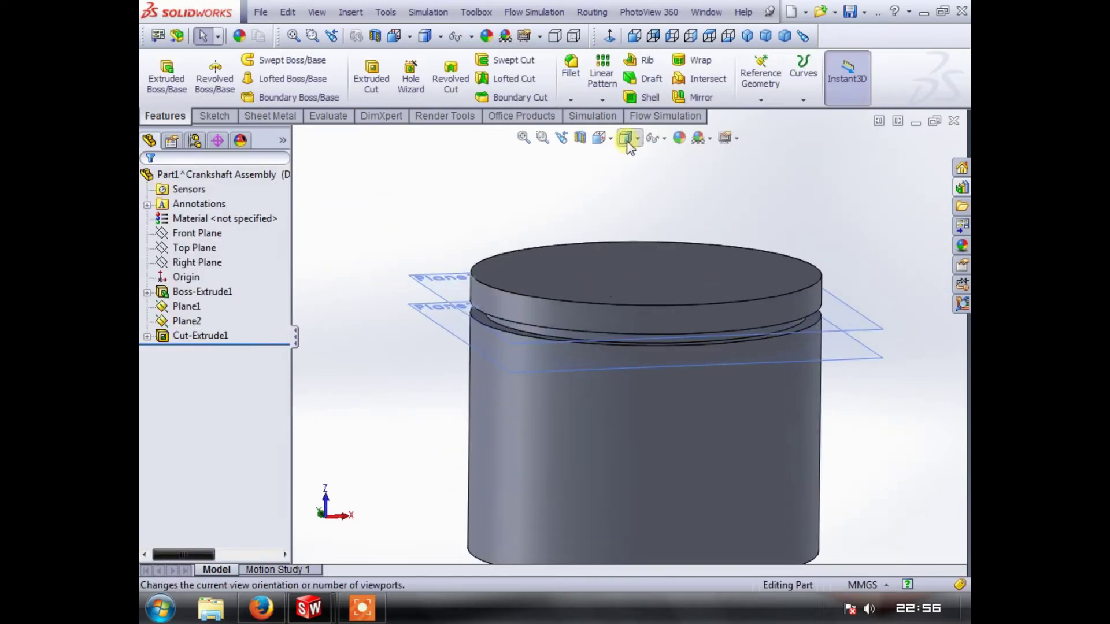
- Start another extruded cut sketch on Plane2 and orient the view to Front
{"action": "left_click", "coordinate": [372, 75]}
{"action": "left_click", "coordinate": [449, 330]}
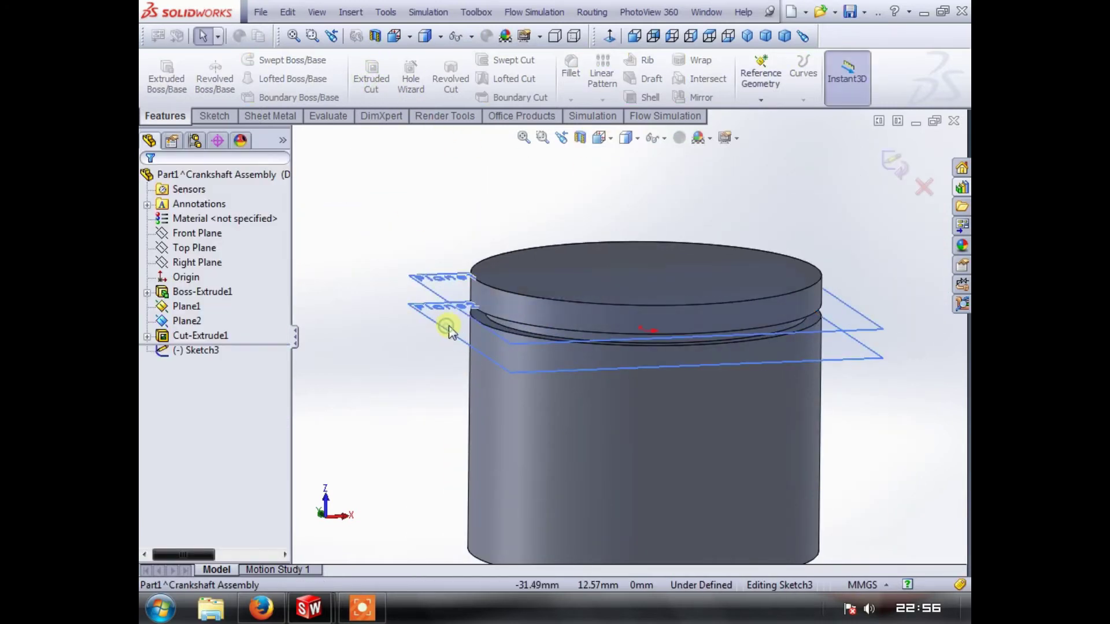
{"action": "left_click", "coordinate": [601, 137]}
{"action": "left_click", "coordinate": [619, 198]}
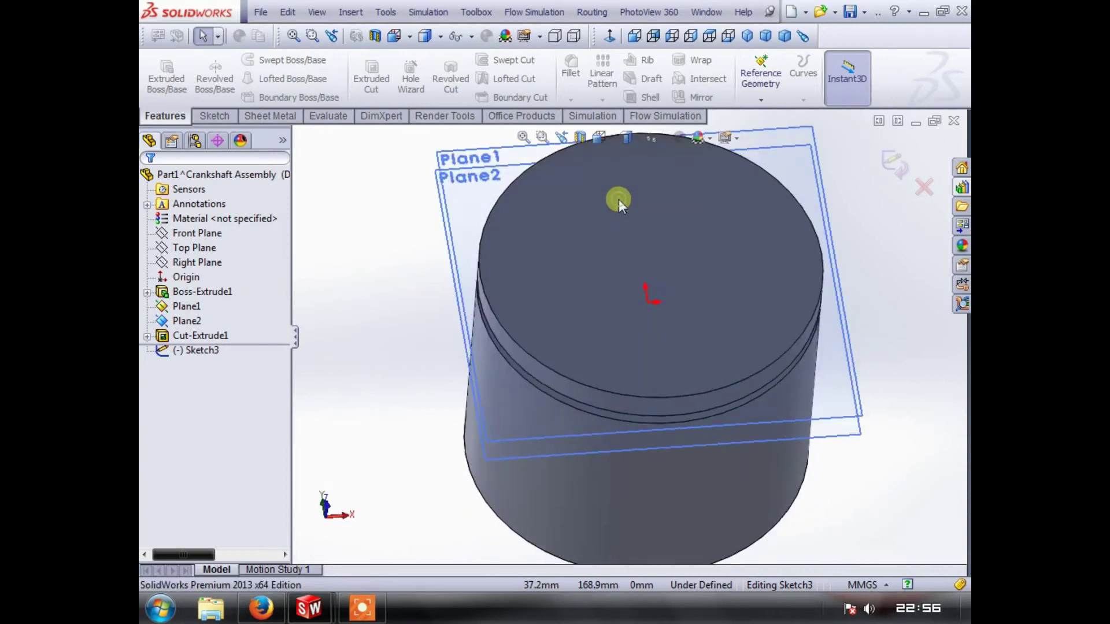
- Sketch a circle of about 36 mm radius centred on the origin, enclosing the cylinder's outline
{"action": "left_click", "coordinate": [221, 115]}
{"action": "left_click", "coordinate": [265, 59]}
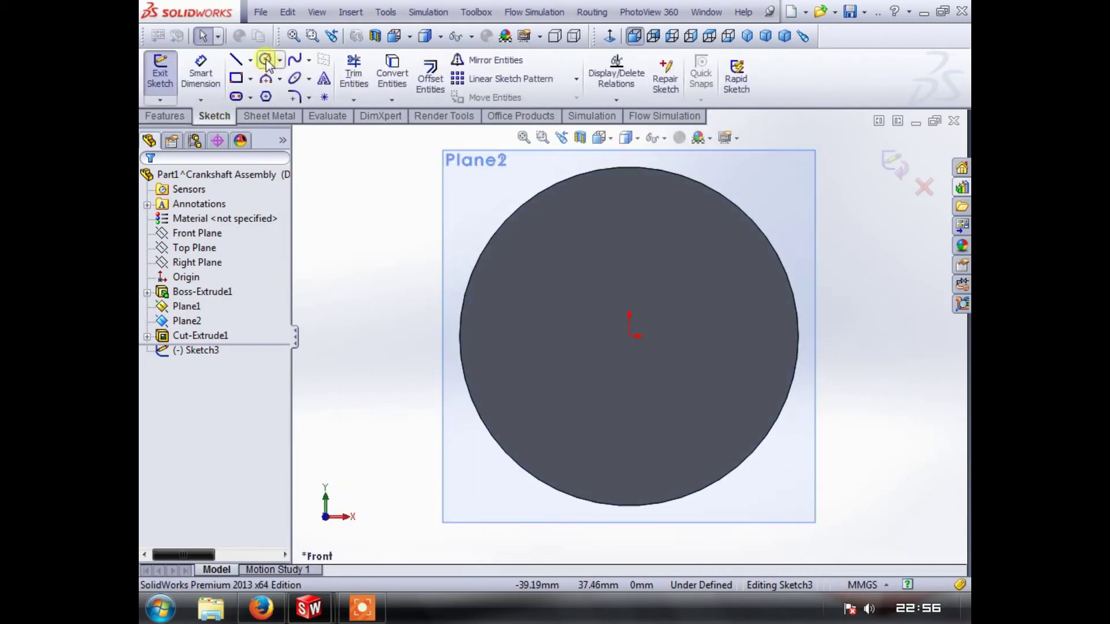
{"action": "left_click", "coordinate": [629, 336]}
{"action": "left_click", "coordinate": [832, 338]}
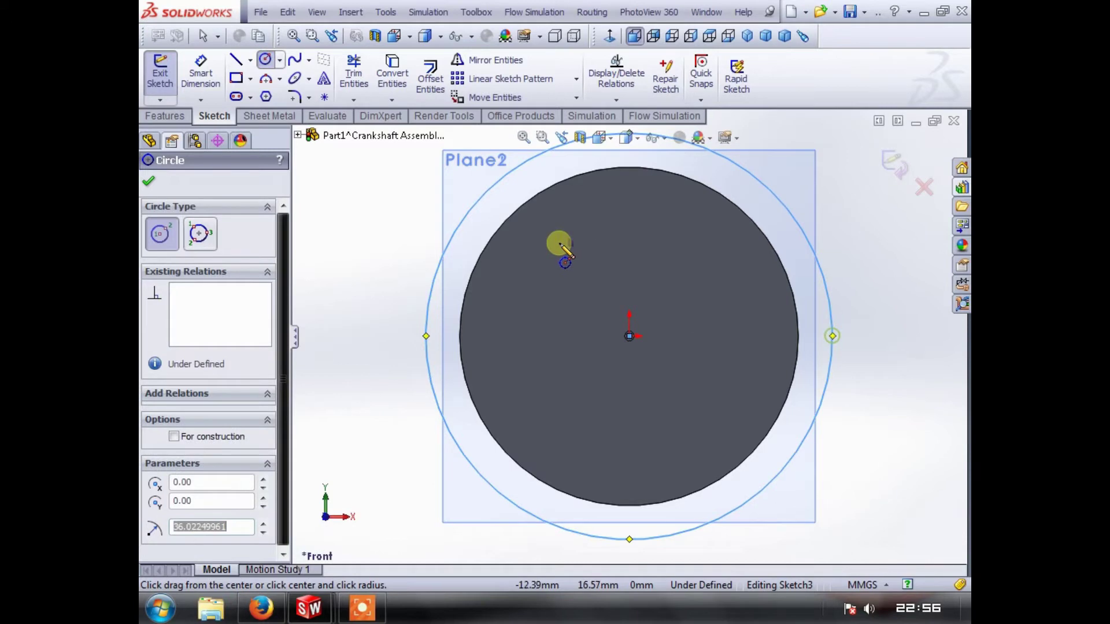
- Sketch an inner circle of about 27 mm radius centred on the origin and dimension its gap to the cylinder's edge as 2.5 mm
{"action": "left_click", "coordinate": [629, 336]}
{"action": "left_click", "coordinate": [761, 258]}
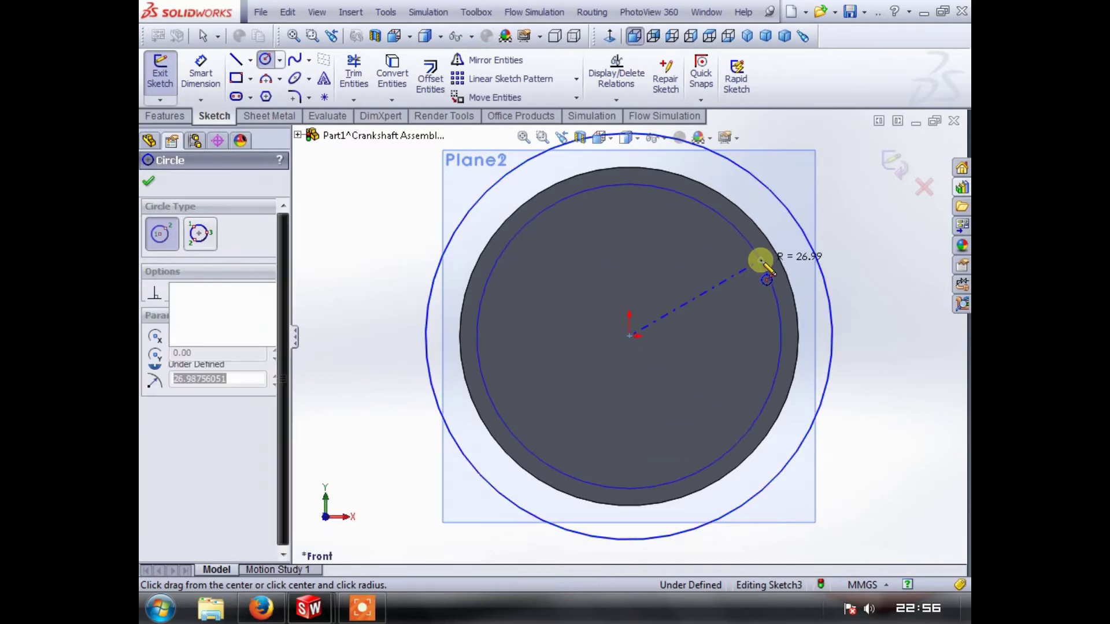
{"action": "left_click", "coordinate": [200, 72]}
{"action": "scroll", "coordinate": [750, 263], "scroll_direction": "down", "scroll_amount": 3}
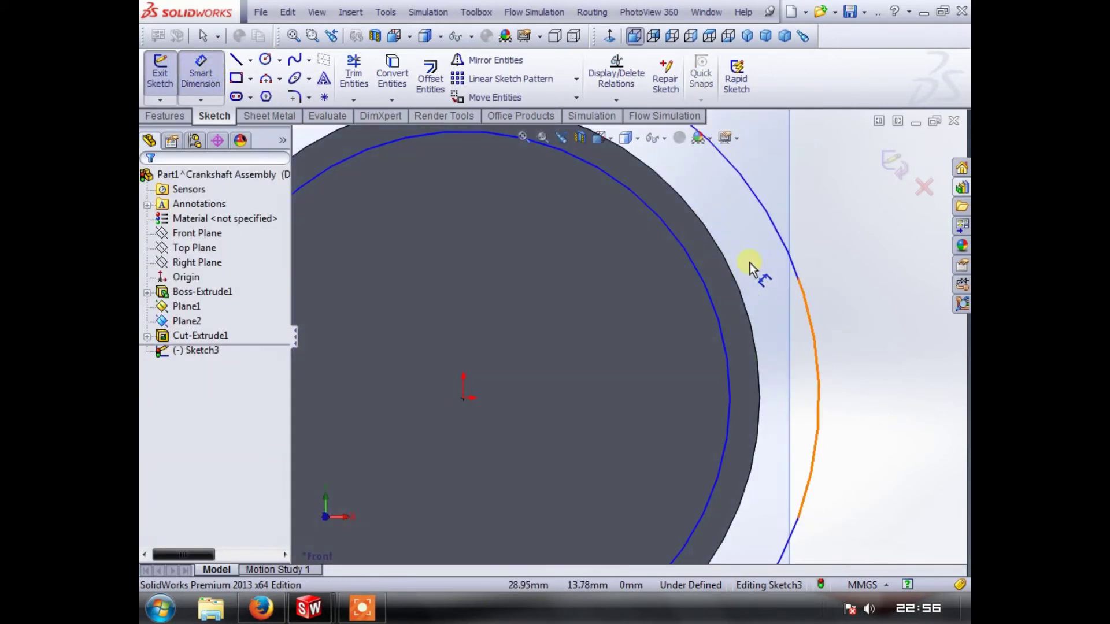
{"action": "left_click", "coordinate": [701, 270]}
{"action": "left_click", "coordinate": [787, 228]}
{"action": "scroll", "coordinate": [804, 214], "scroll_direction": "up", "scroll_amount": 3}
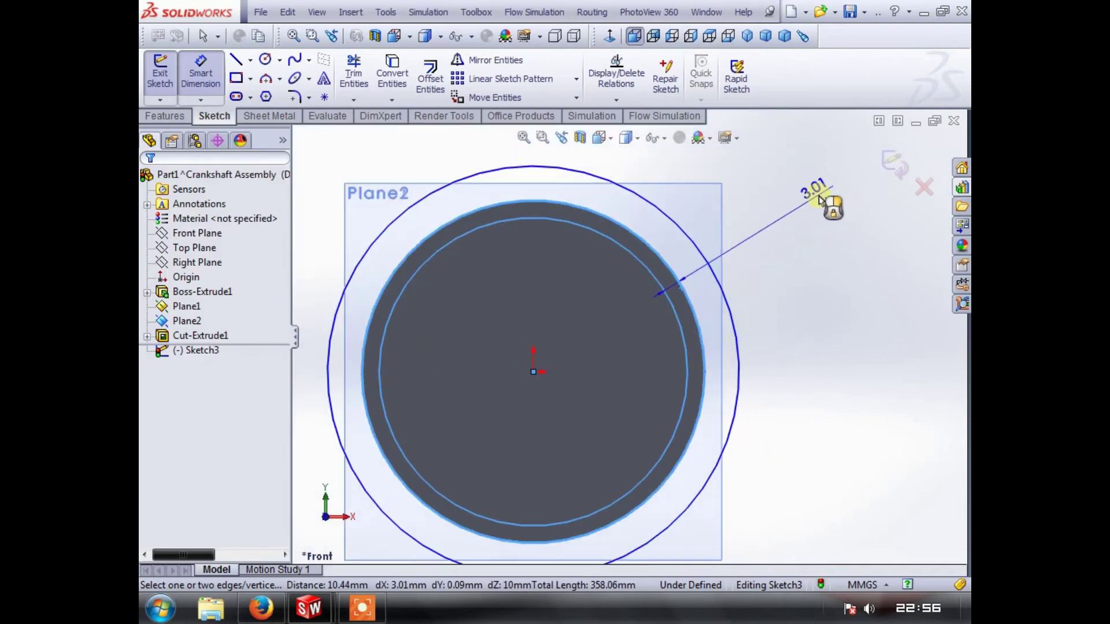
{"action": "left_click", "coordinate": [818, 199]}
{"action": "key", "text": "Return"}
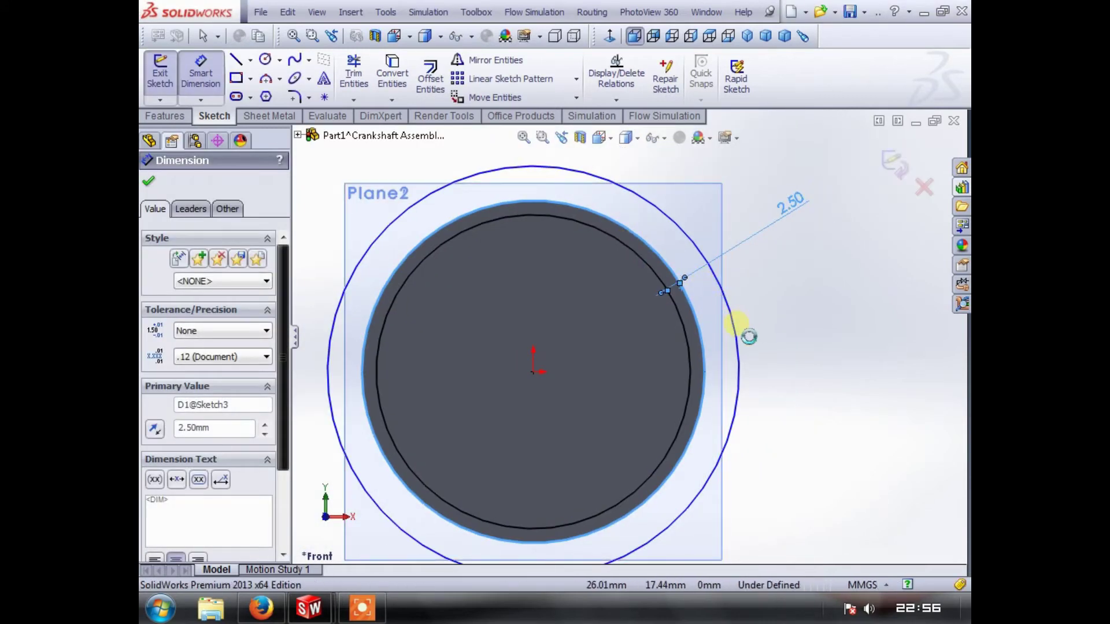
{"action": "key", "text": "Escape"}
- Dimension the diameter of the outer circle around the cylinder as 75 mm
{"action": "left_click", "coordinate": [201, 72]}
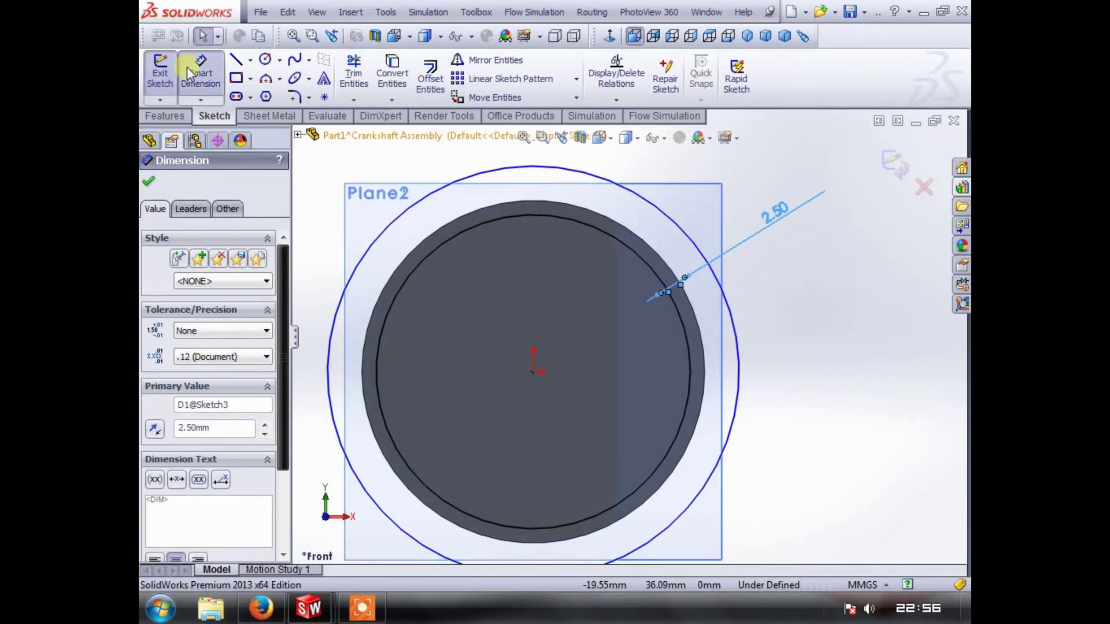
{"action": "key", "text": "z"}
{"action": "left_click", "coordinate": [456, 332]}
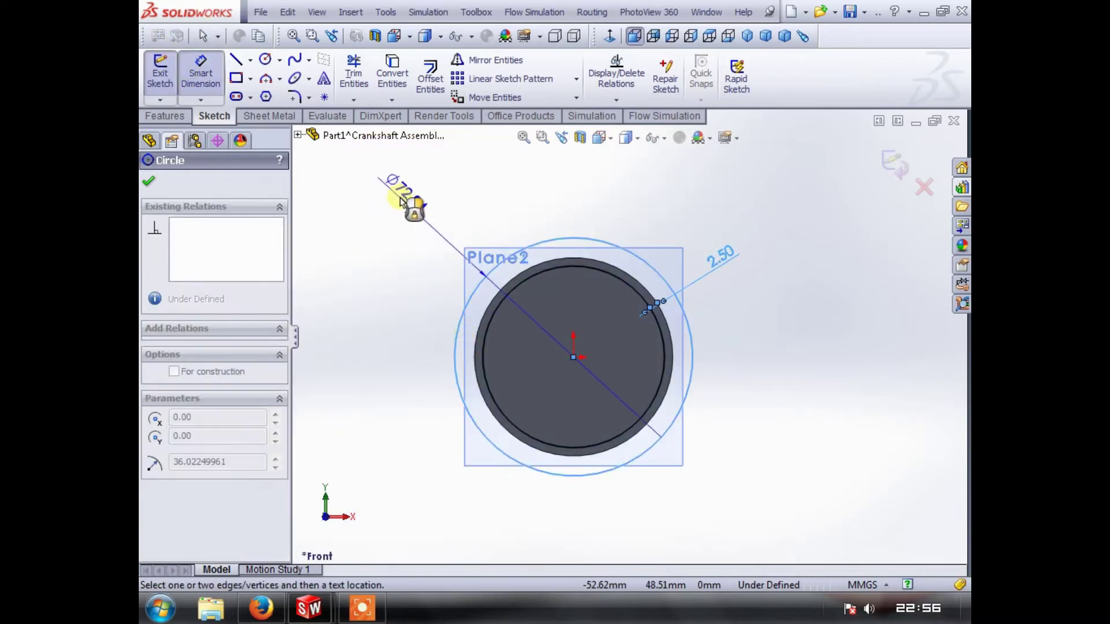
{"action": "left_click", "coordinate": [398, 187]}
{"action": "type", "text": "75"}
{"action": "key", "text": "Return"}
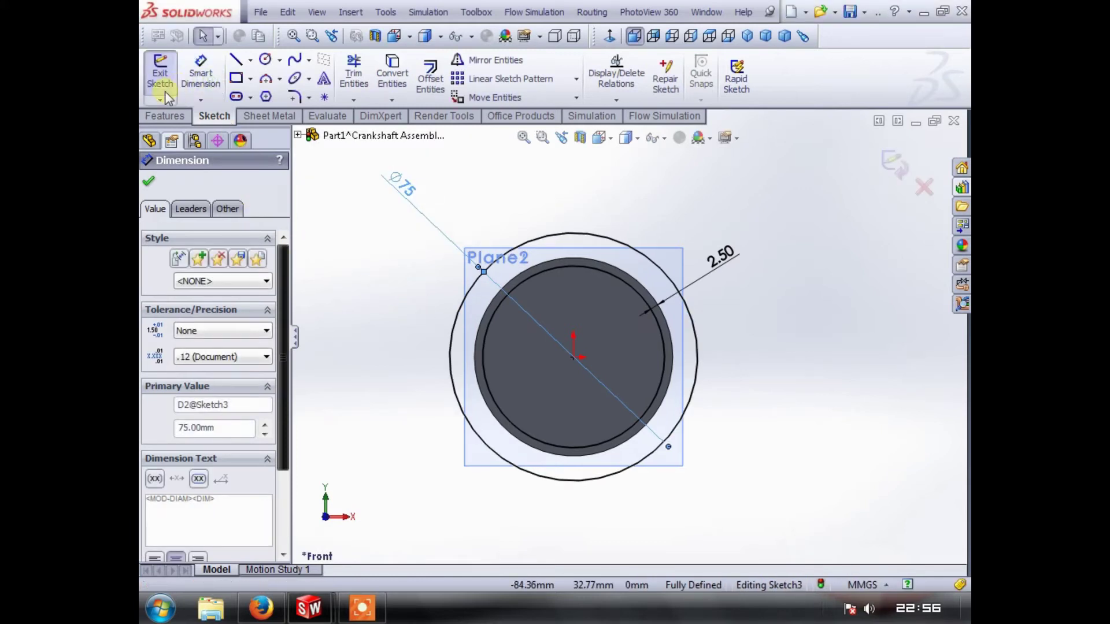
- Cut the second ring profile on Plane2 into the cylinder as a Blind extruded cut 2 mm deep
{"action": "left_click", "coordinate": [155, 112]}
{"action": "left_click", "coordinate": [360, 76]}
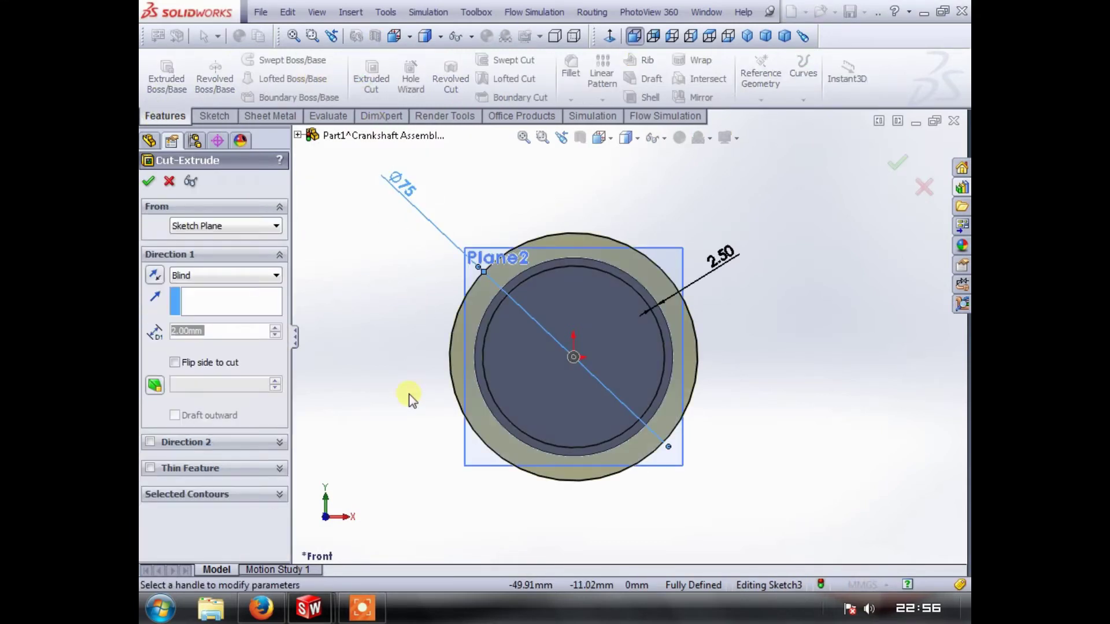
{"action": "left_click", "coordinate": [150, 181]}
{"action": "scroll", "coordinate": [612, 340], "scroll_direction": "up", "scroll_amount": 2}
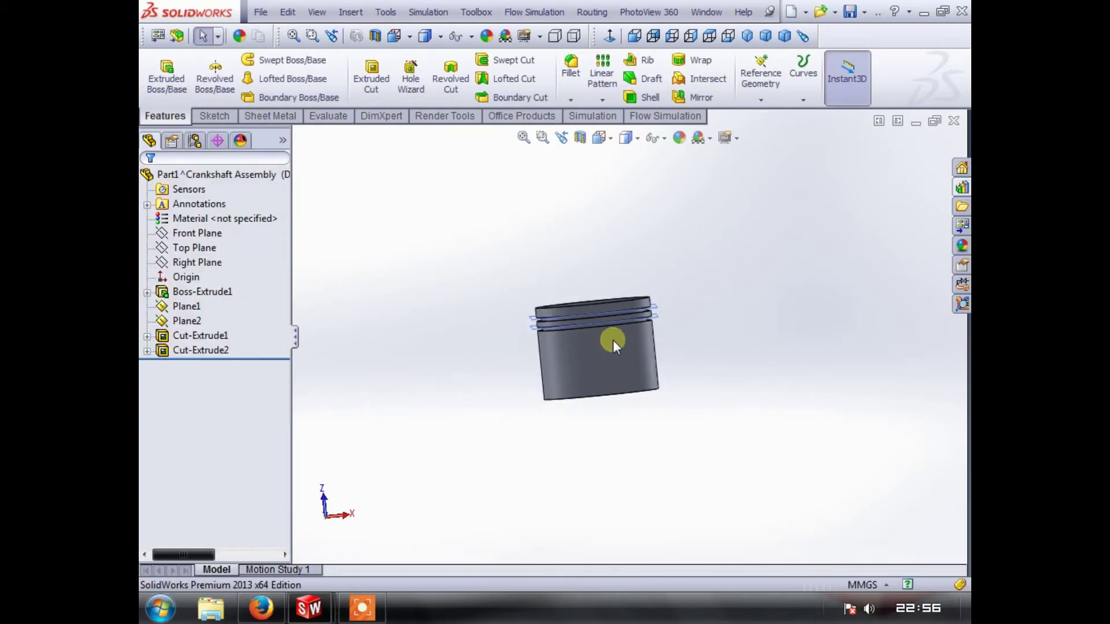
- Hide the reference planes Plane2 and Plane1 in the model view
{"action": "scroll", "coordinate": [612, 340], "scroll_direction": "up", "scroll_amount": 4}
{"action": "middle_click_drag", "start_coordinate": [687, 258], "coordinate": [711, 357]}
{"action": "right_click", "coordinate": [696, 371]}
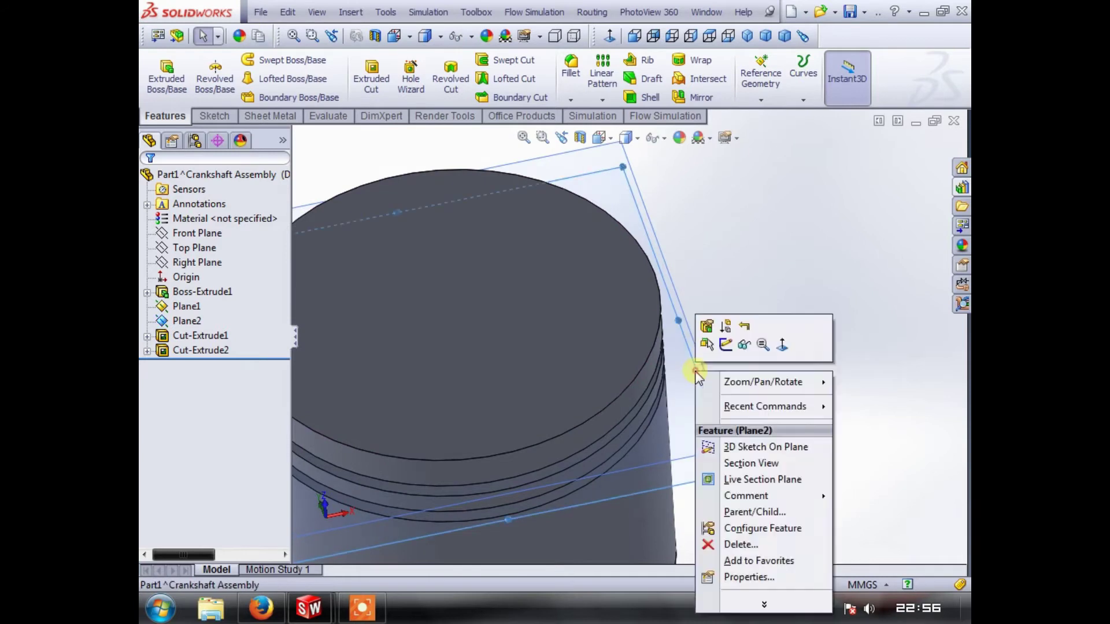
{"action": "left_click", "coordinate": [744, 344]}
{"action": "right_click", "coordinate": [758, 277]}
{"action": "right_click", "coordinate": [677, 382]}
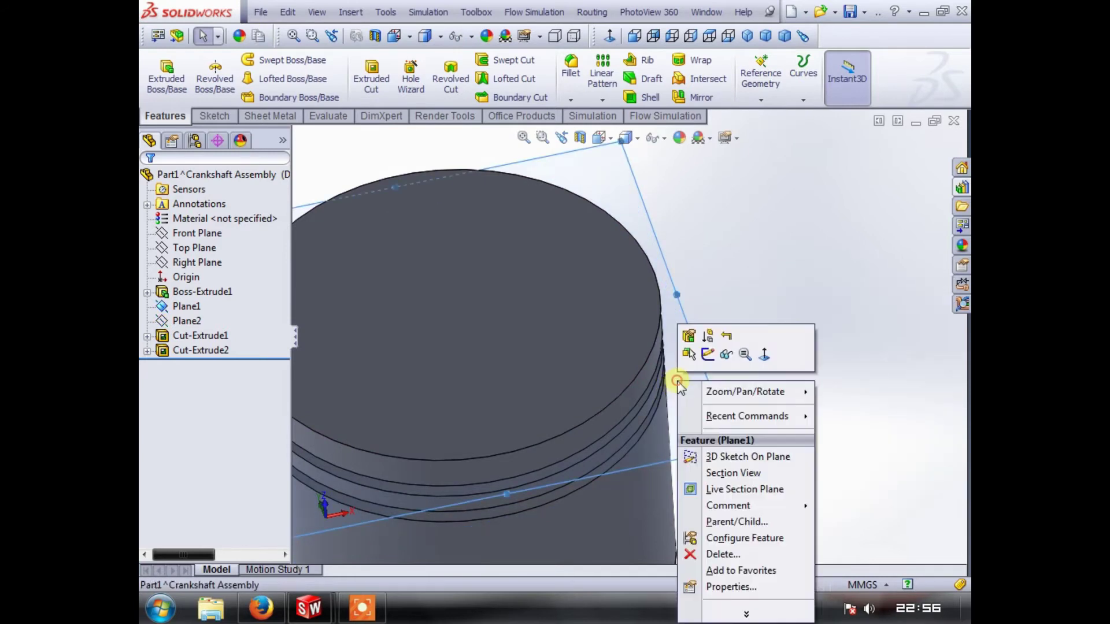
{"action": "left_click", "coordinate": [726, 355]}
- Examine the two ring grooves and the land between them near the piston's crown
{"action": "scroll", "coordinate": [670, 420], "scroll_direction": "down", "scroll_amount": 5}
{"action": "scroll", "coordinate": [515, 356], "scroll_direction": "up", "scroll_amount": 3}
{"action": "middle_click_drag", "start_coordinate": [514, 356], "coordinate": [565, 312]}
{"action": "scroll", "coordinate": [561, 312], "scroll_direction": "up", "scroll_amount": 3}
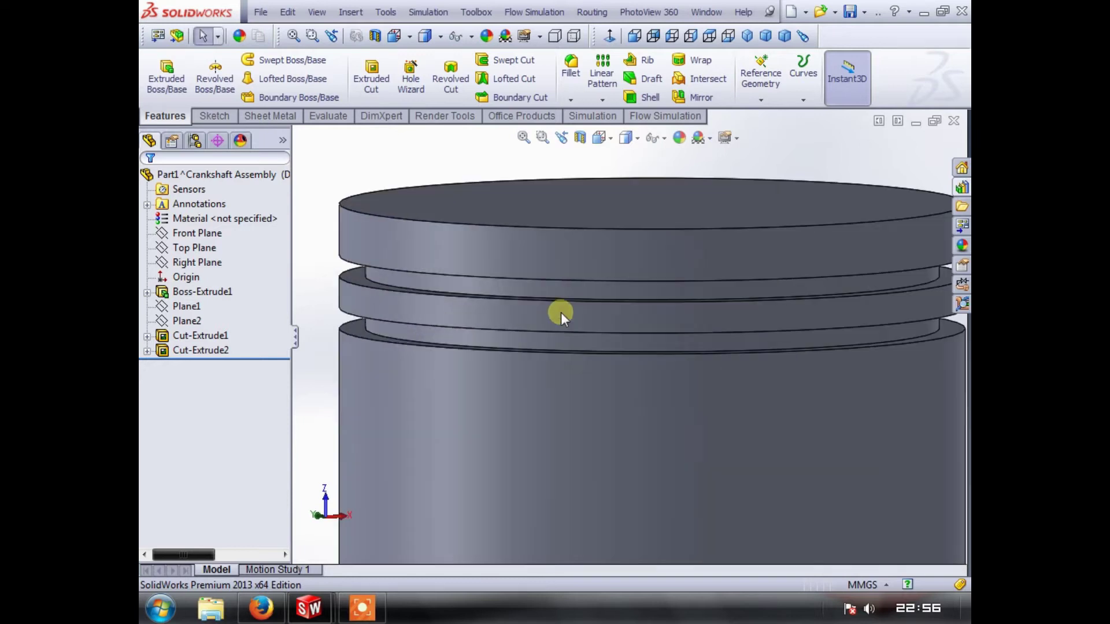
{"action": "left_click", "coordinate": [355, 275]}
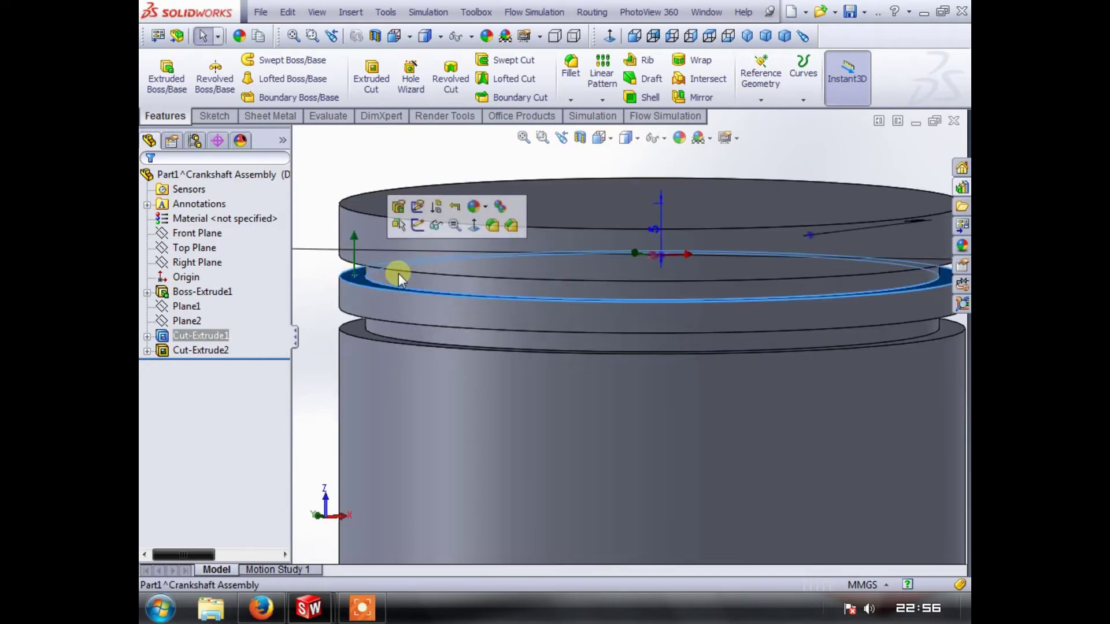
{"action": "left_click", "coordinate": [322, 183]}
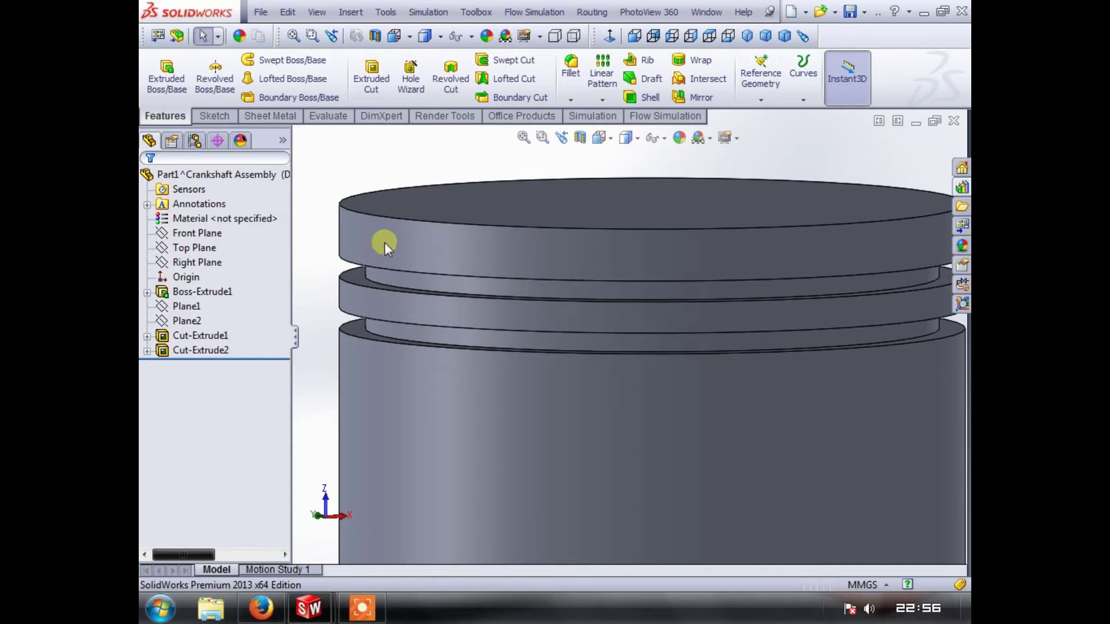
{"action": "left_click", "coordinate": [357, 295]}
{"action": "left_click", "coordinate": [310, 232]}
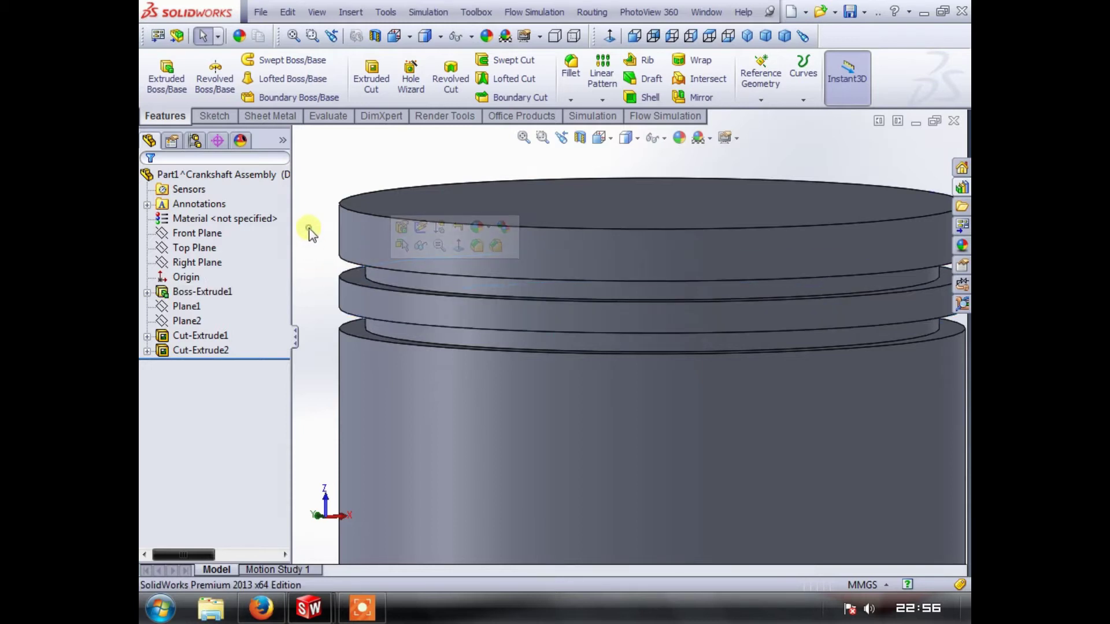
{"action": "left_click", "coordinate": [391, 297]}
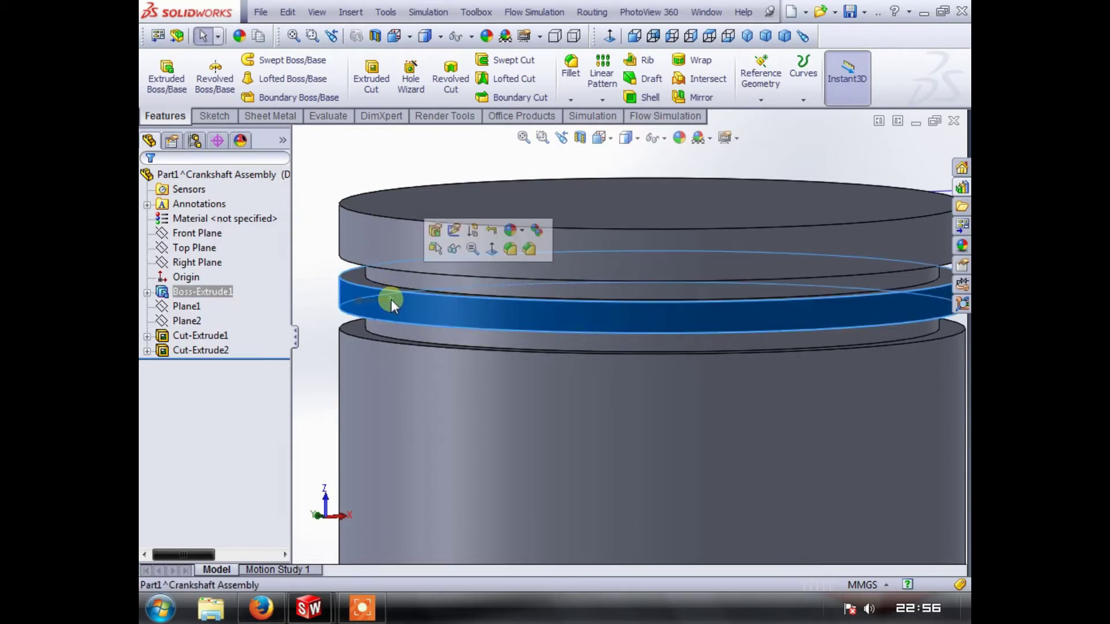
{"action": "left_click", "coordinate": [320, 296]}
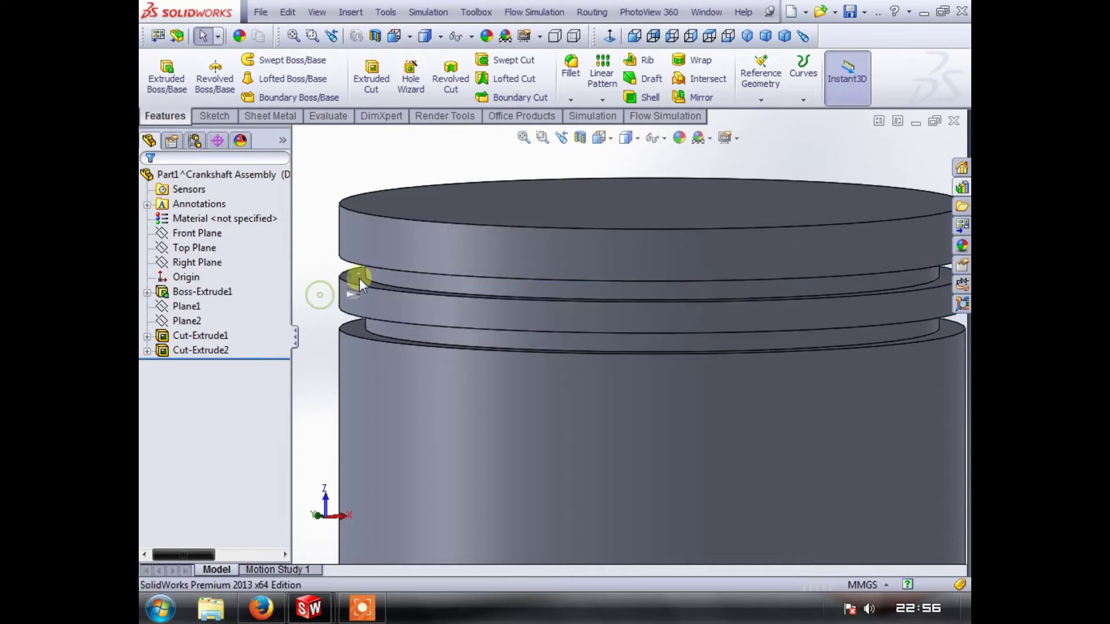
{"action": "left_click", "coordinate": [365, 295]}
{"action": "left_click", "coordinate": [341, 289]}
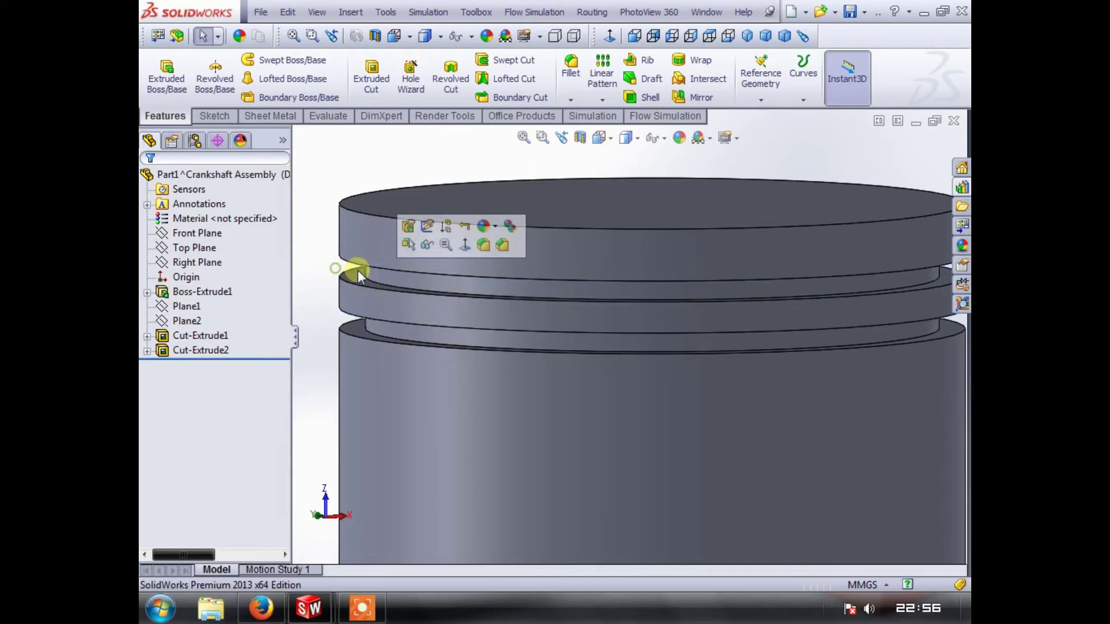
{"action": "left_click", "coordinate": [386, 280]}
{"action": "left_click", "coordinate": [368, 298]}
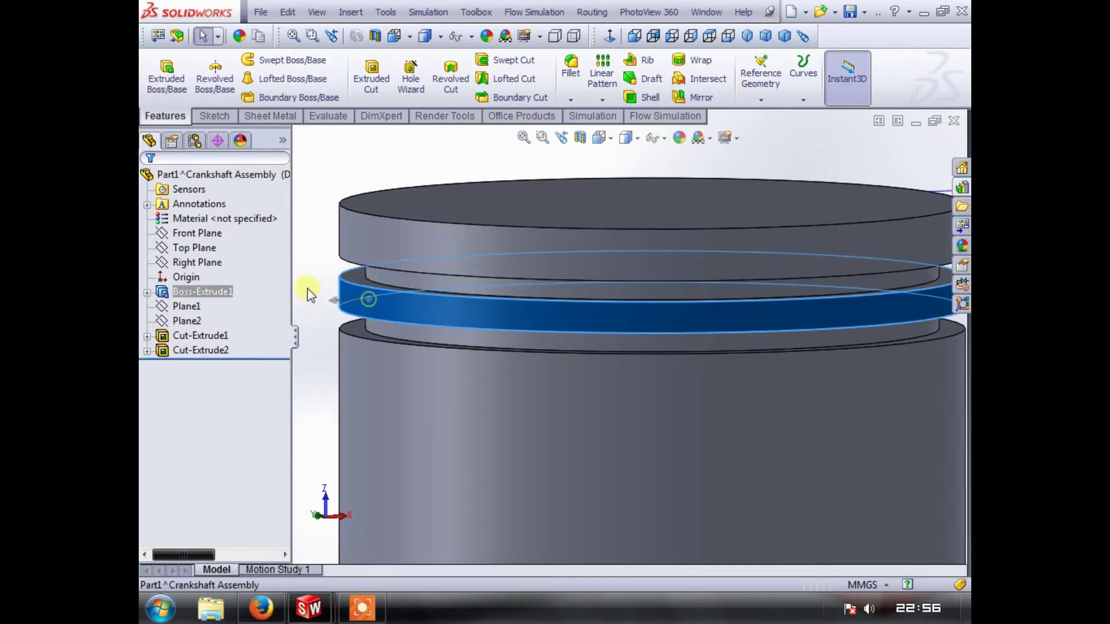
{"action": "left_click", "coordinate": [300, 247]}
{"action": "key", "text": "f"}
{"action": "left_click", "coordinate": [610, 253]}
{"action": "left_click", "coordinate": [437, 219]}
{"action": "left_click", "coordinate": [511, 399]}
{"action": "left_click", "coordinate": [398, 335]}
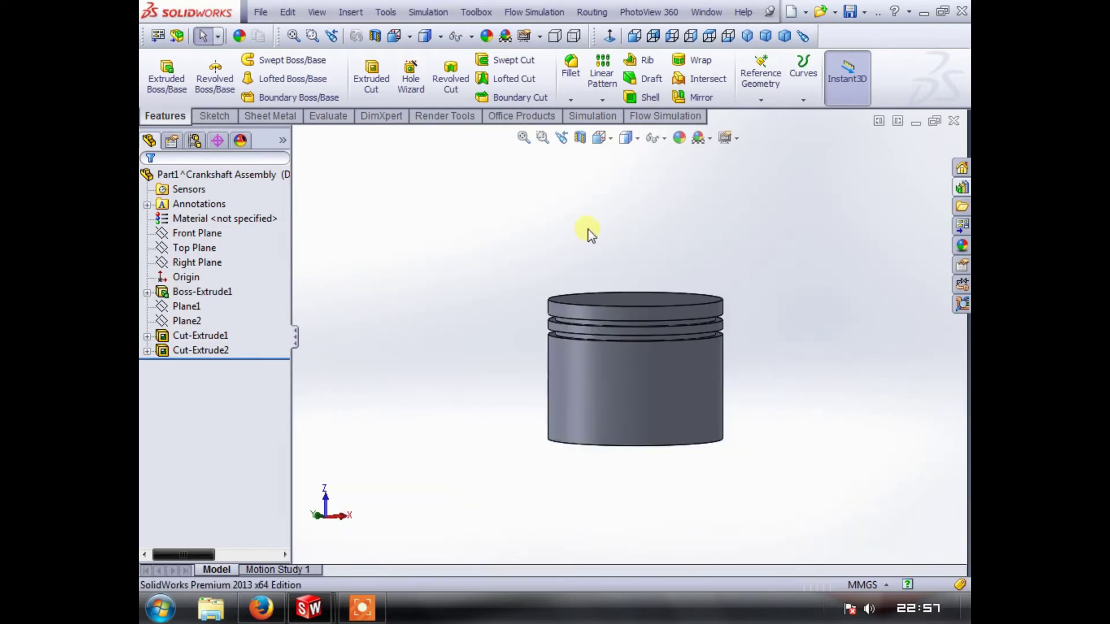
- View the piston in the Front, Left and Right standard orientations
{"action": "left_click", "coordinate": [601, 139]}
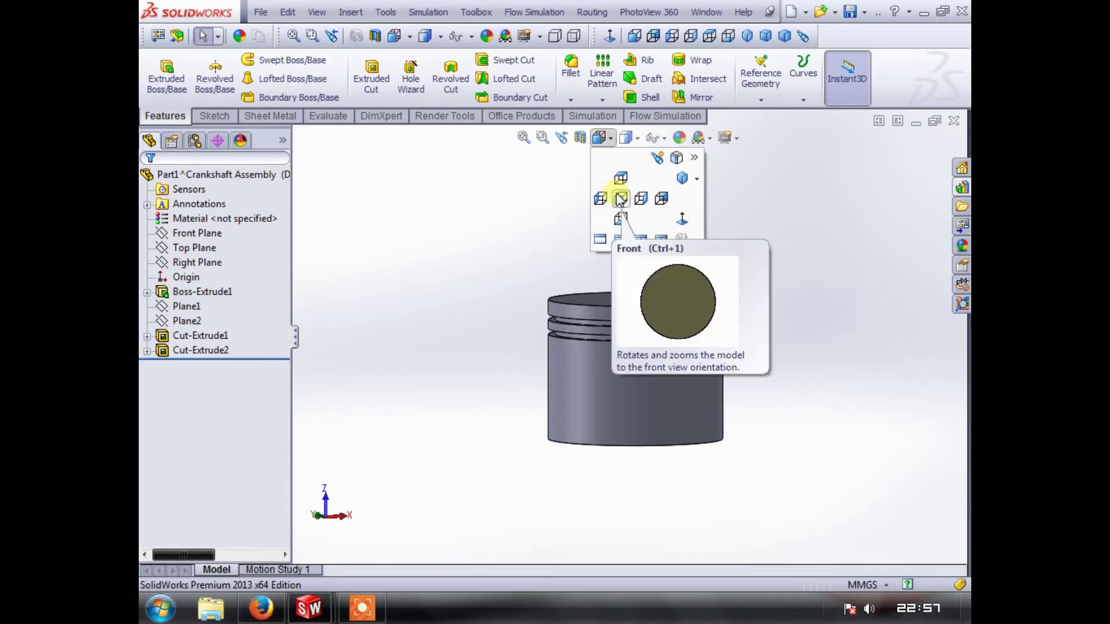
{"action": "left_click", "coordinate": [620, 199]}
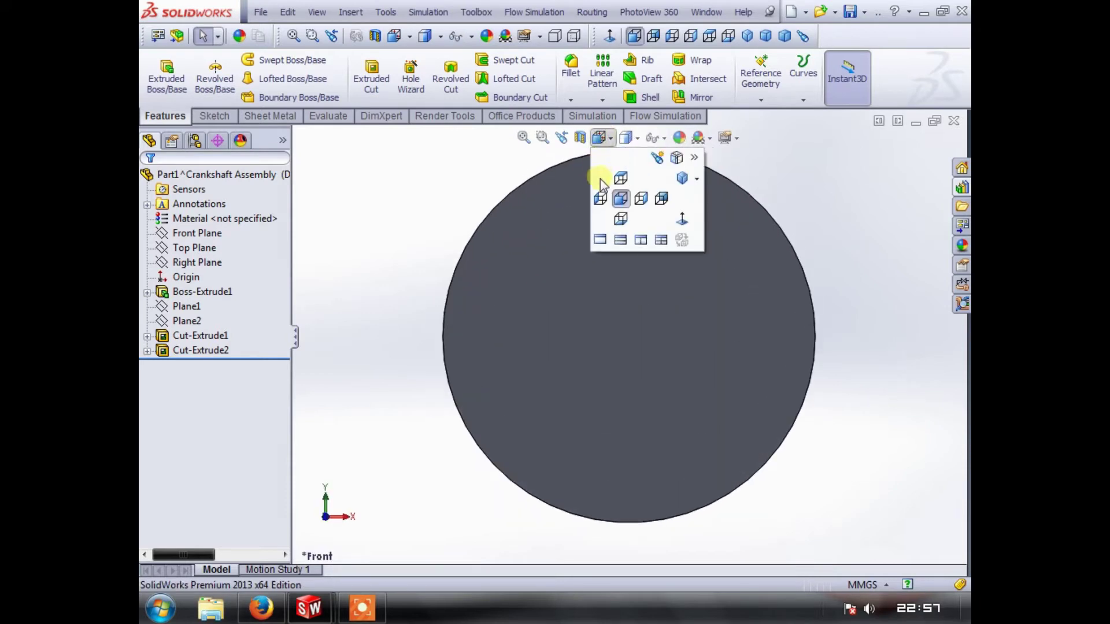
{"action": "left_click", "coordinate": [601, 199]}
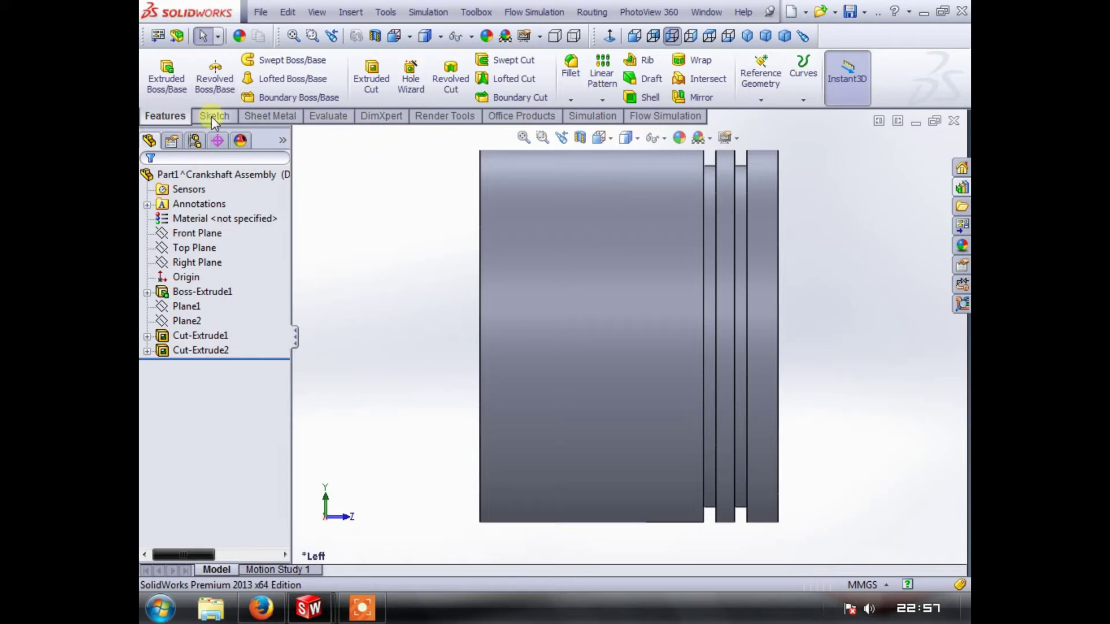
{"action": "key", "text": "f"}
{"action": "middle_click_drag", "start_coordinate": [488, 279], "coordinate": [533, 317]}
{"action": "left_click", "coordinate": [601, 138]}
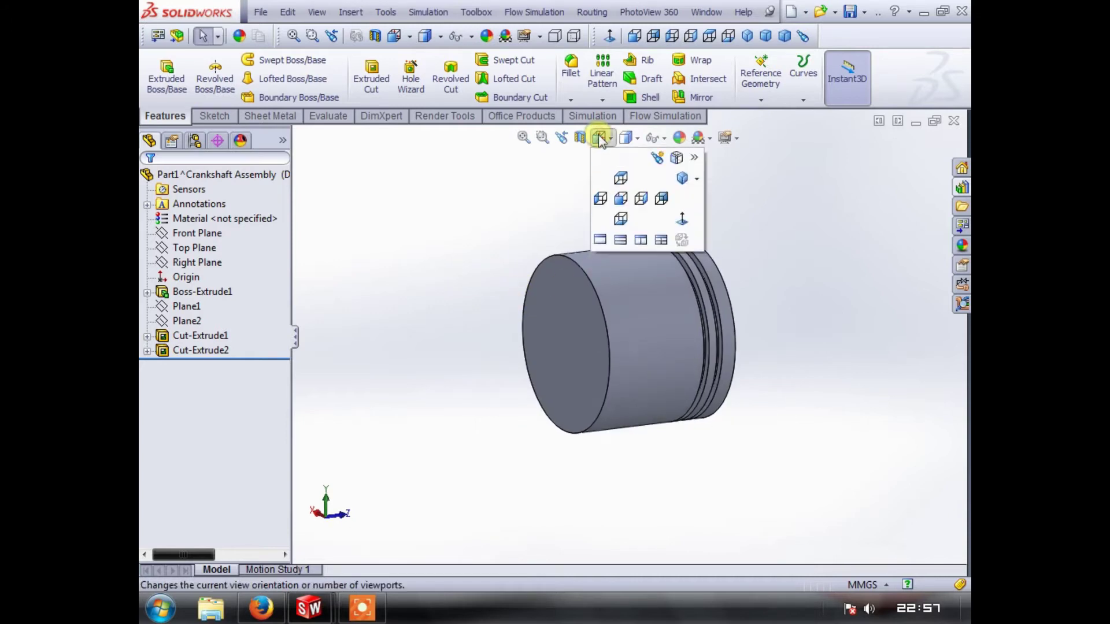
{"action": "left_click", "coordinate": [640, 198]}
- Orient the view to Top and start a new sketch on the Top Plane
{"action": "left_click", "coordinate": [600, 137]}
{"action": "left_click", "coordinate": [616, 175]}
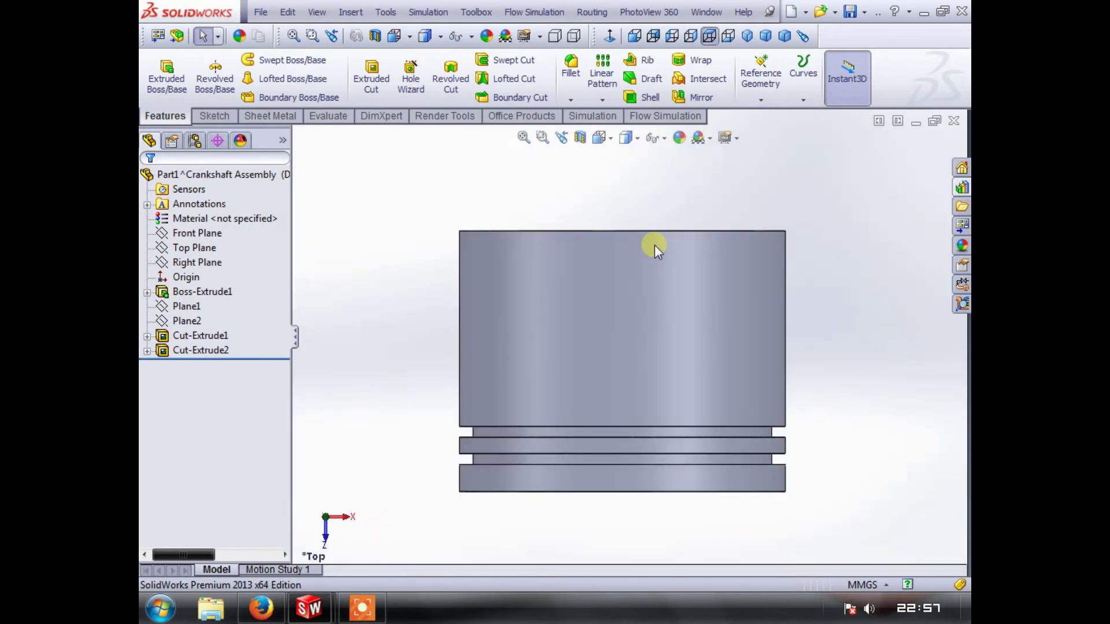
{"action": "left_click", "coordinate": [215, 116]}
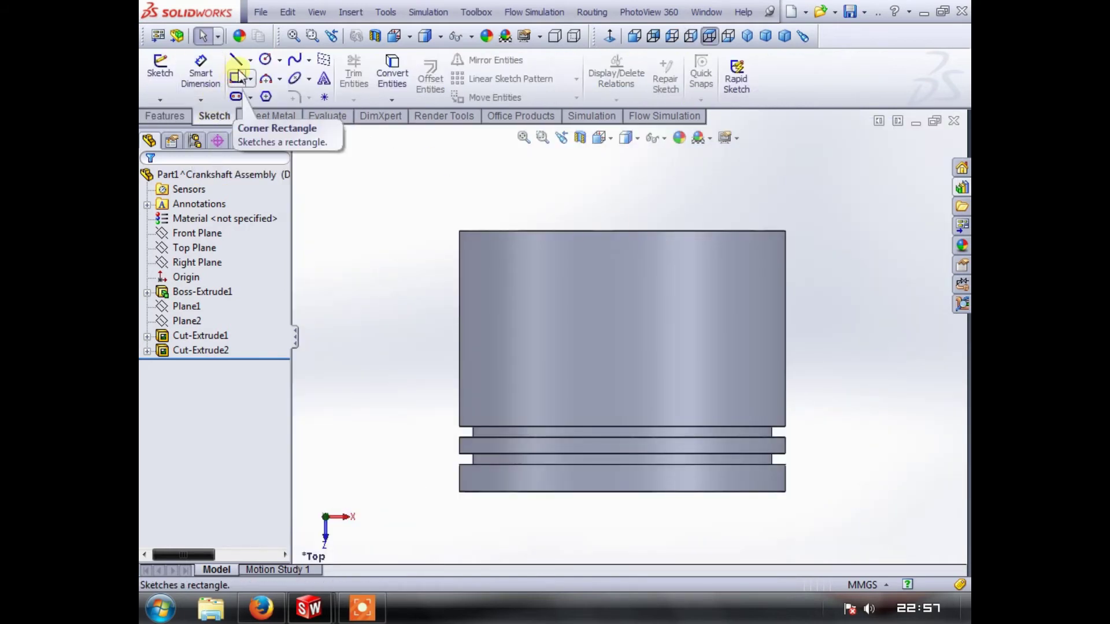
{"action": "left_click", "coordinate": [148, 74]}
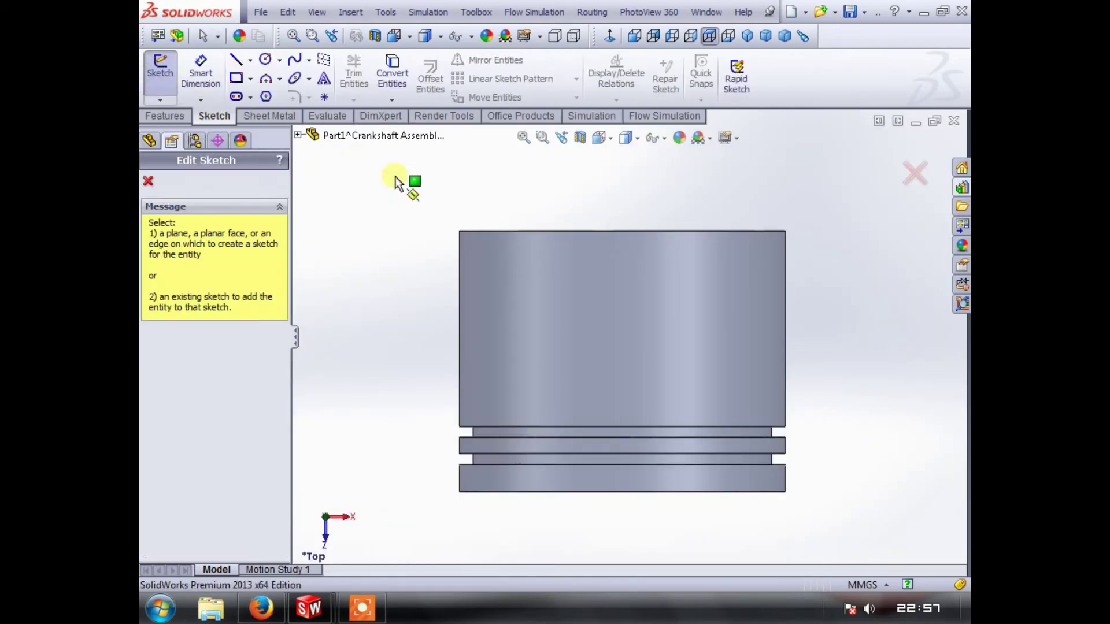
{"action": "left_click", "coordinate": [296, 136]}
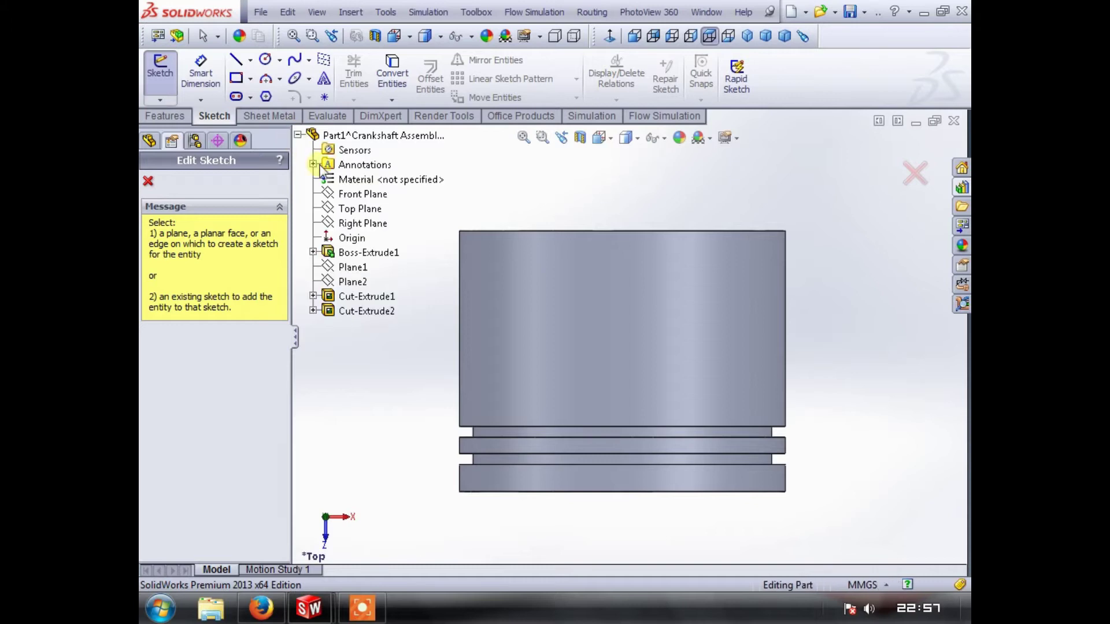
{"action": "left_click", "coordinate": [354, 208]}
- Draw a vertical centerline through the origin, extending past both ends of the piston
{"action": "left_click", "coordinate": [250, 60]}
{"action": "left_click", "coordinate": [244, 94]}
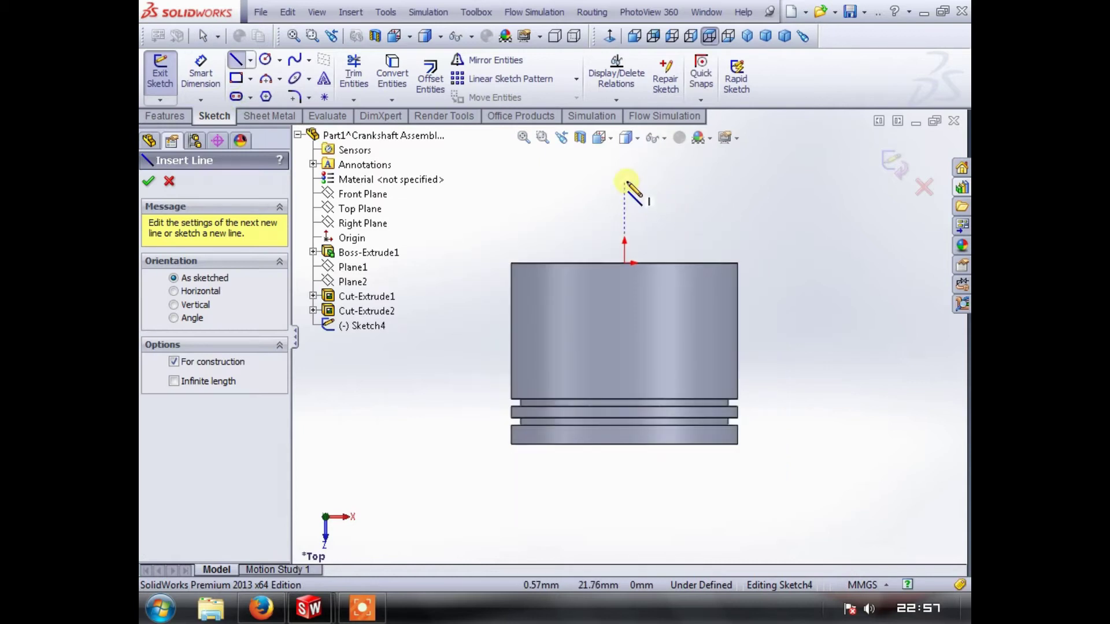
{"action": "left_click", "coordinate": [625, 183]}
{"action": "left_click", "coordinate": [621, 488]}
{"action": "key", "text": "Escape"}
- Sketch a corner rectangle about 22 mm tall across the piston's left side wall, above the ring grooves in the Top view
{"action": "scroll", "coordinate": [662, 399], "scroll_direction": "down", "scroll_amount": 3}
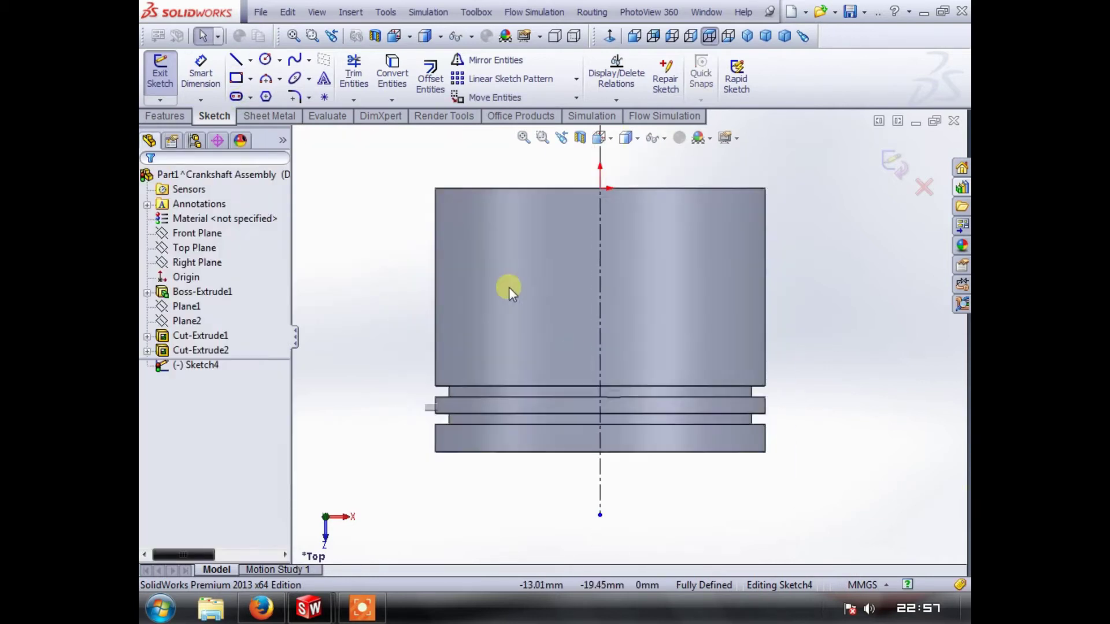
{"action": "scroll", "coordinate": [518, 245], "scroll_direction": "up", "scroll_amount": 2}
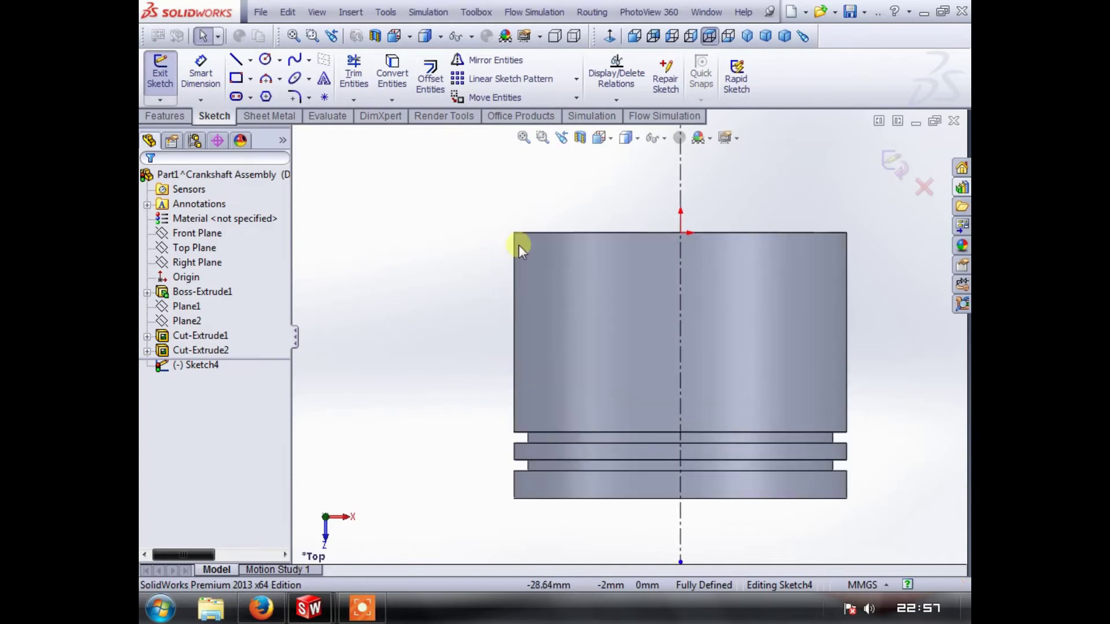
{"action": "left_click", "coordinate": [235, 79]}
{"action": "left_click", "coordinate": [515, 285]}
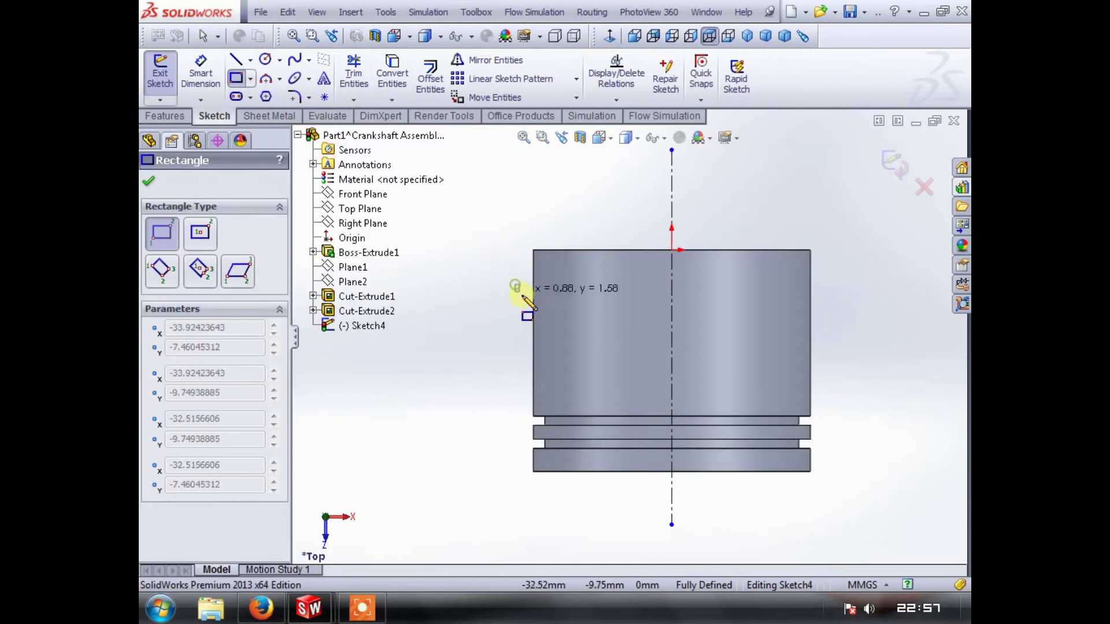
{"action": "left_click", "coordinate": [567, 384]}
- Dimension the rectangle's inner vertical edge 22 mm from the vertical centerline
{"action": "left_click", "coordinate": [200, 76]}
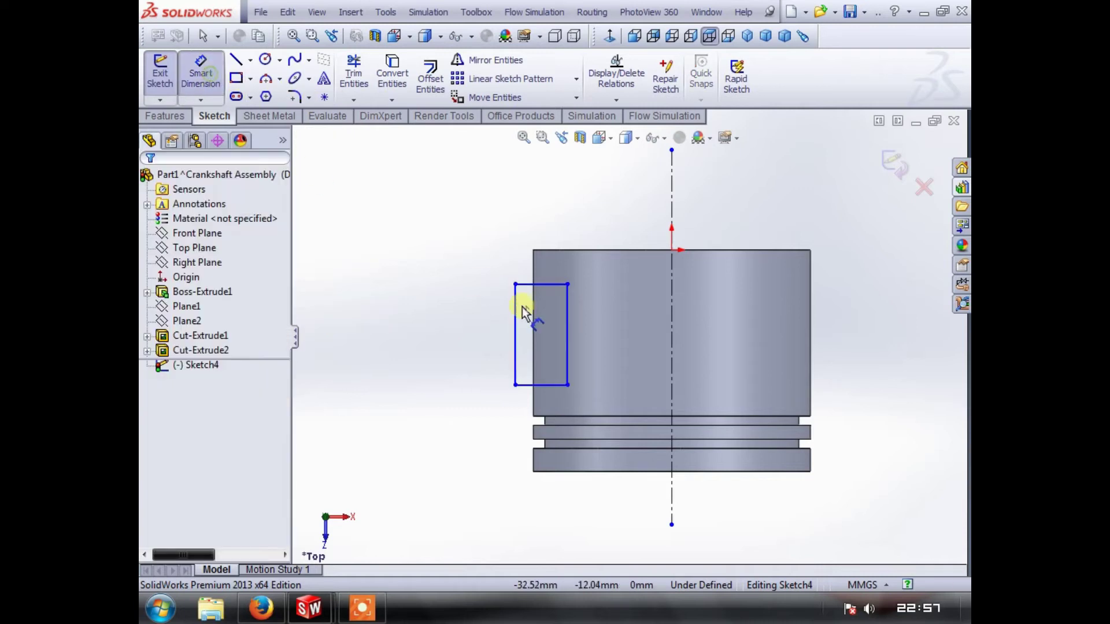
{"action": "left_click", "coordinate": [568, 314]}
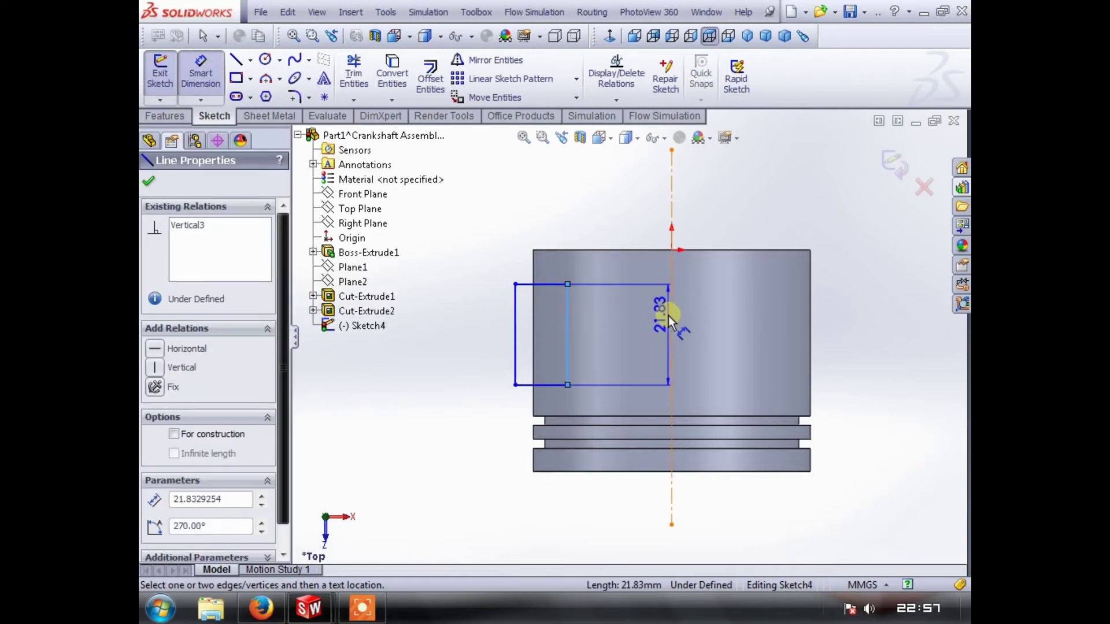
{"action": "left_click", "coordinate": [670, 316]}
{"action": "left_click", "coordinate": [494, 218]}
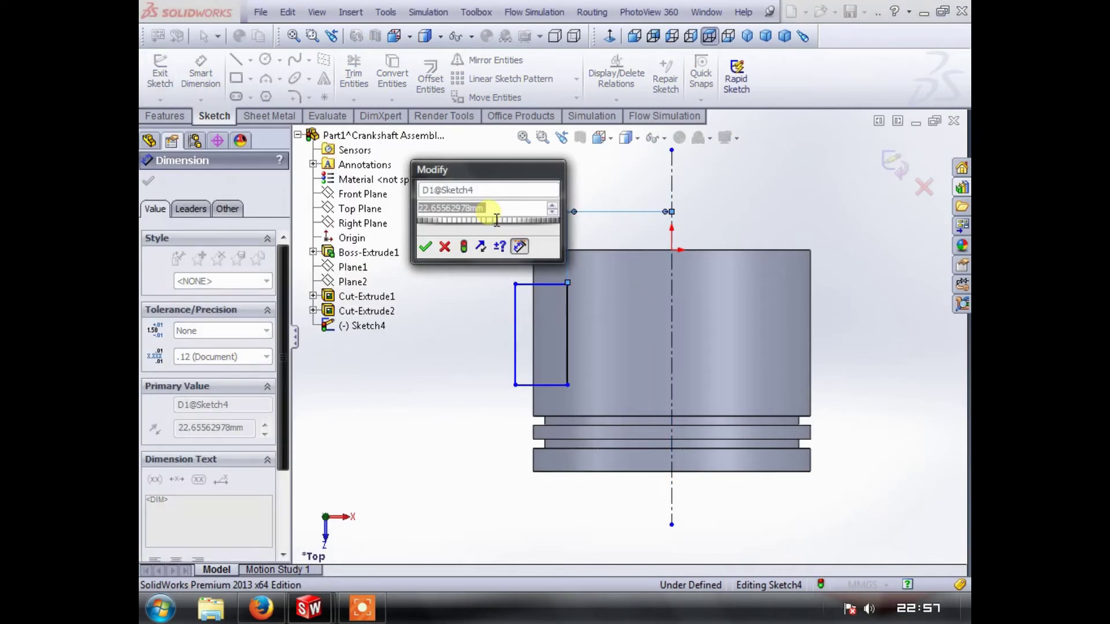
{"action": "type", "text": "22"}
{"action": "key", "text": "Return"}
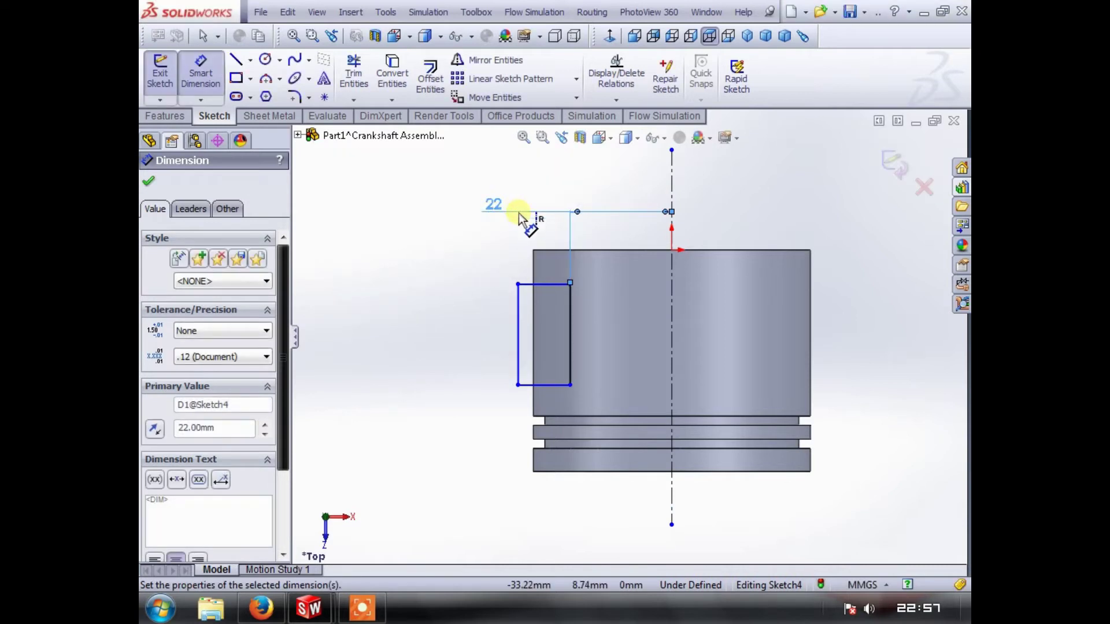
{"action": "double_click", "coordinate": [493, 204]}
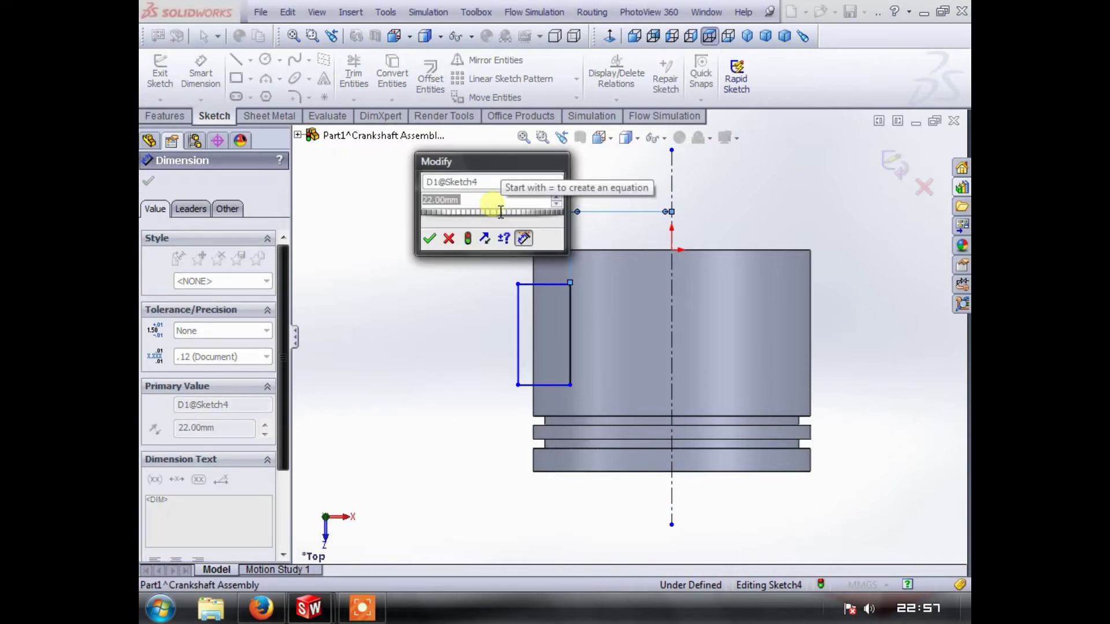
{"action": "key", "text": "Return"}
- Set the height of the rectangle's outer vertical edge to 22 mm
{"action": "scroll", "coordinate": [493, 206], "scroll_direction": "up", "scroll_amount": 2}
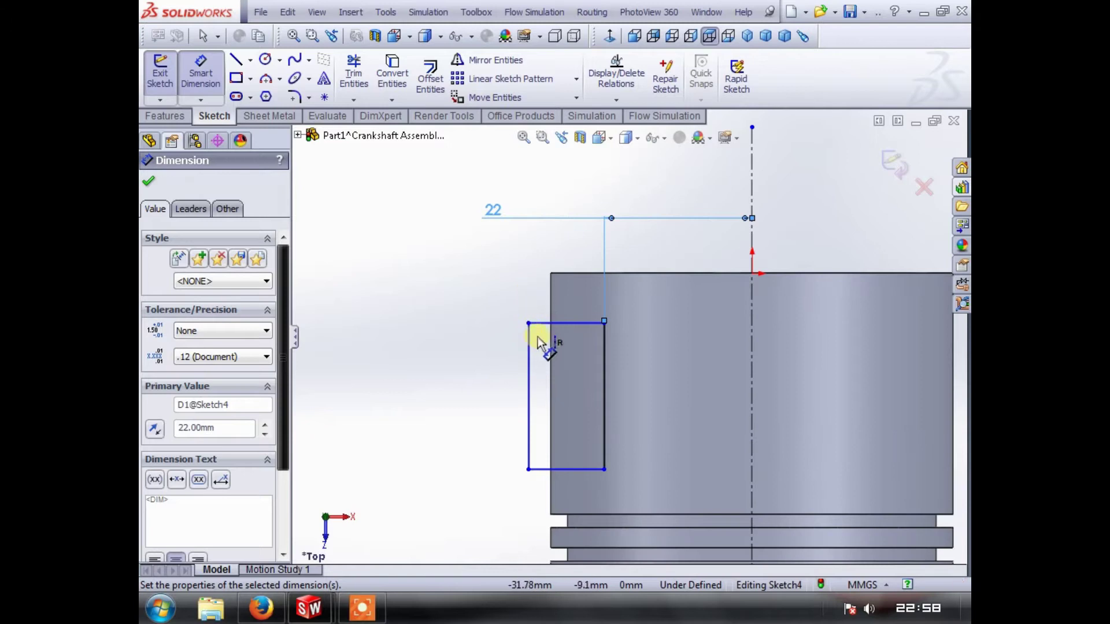
{"action": "left_click", "coordinate": [529, 359]}
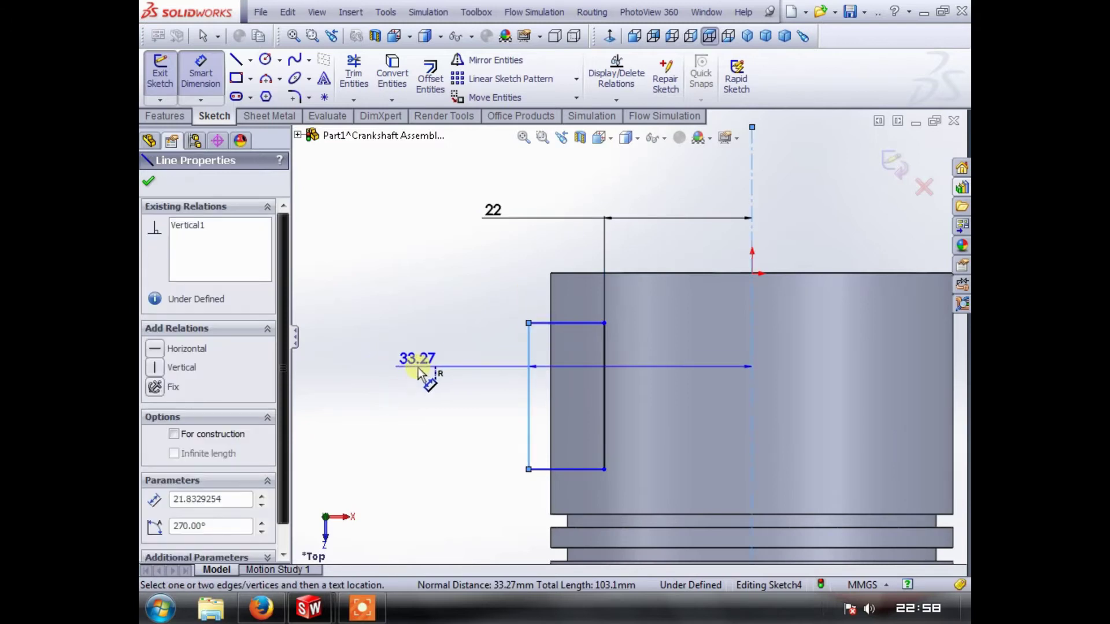
{"action": "left_click", "coordinate": [428, 382]}
{"action": "type", "text": "22"}
{"action": "key", "text": "Return"}
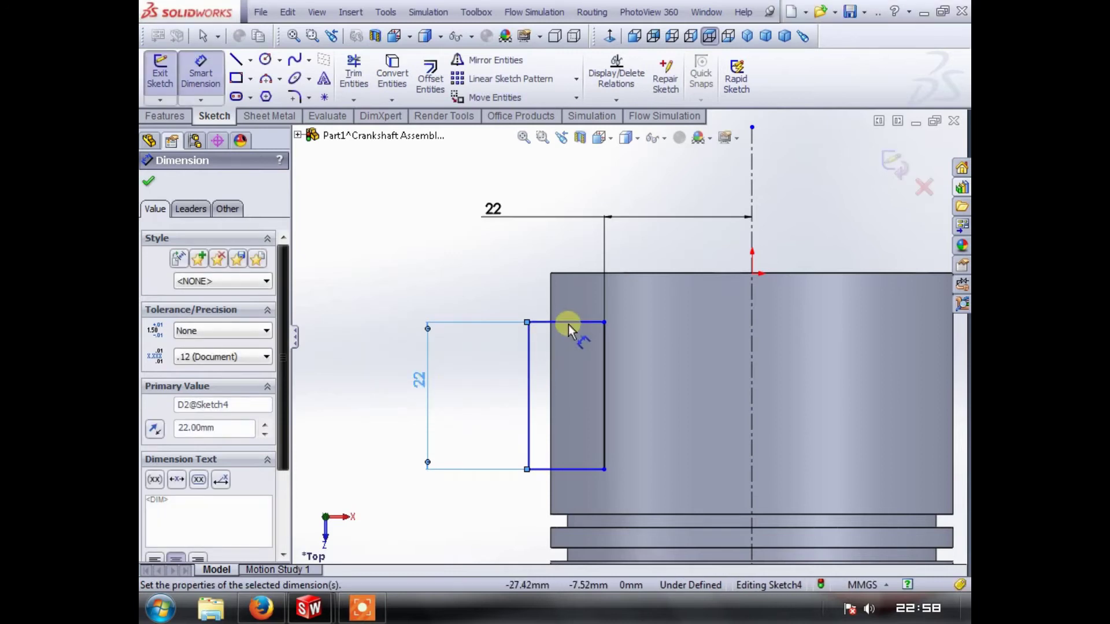
- Dimension the rectangle's upper edge 7 mm below the piston's top edge in the Top view
{"action": "left_click", "coordinate": [570, 322]}
{"action": "left_click", "coordinate": [576, 273]}
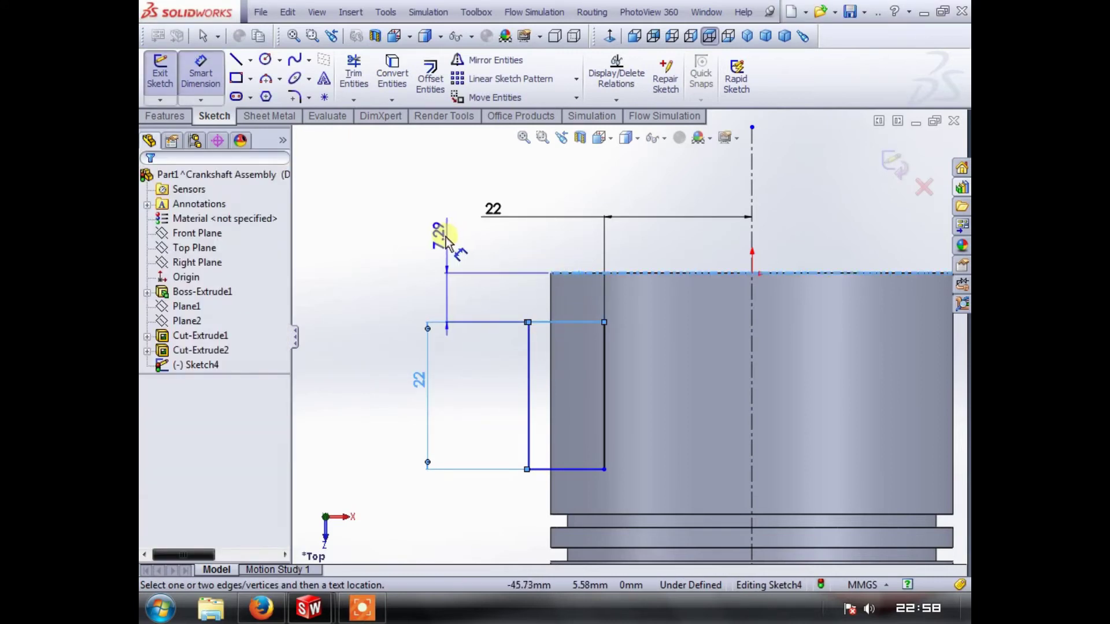
{"action": "left_click", "coordinate": [443, 218]}
{"action": "type", "text": "7"}
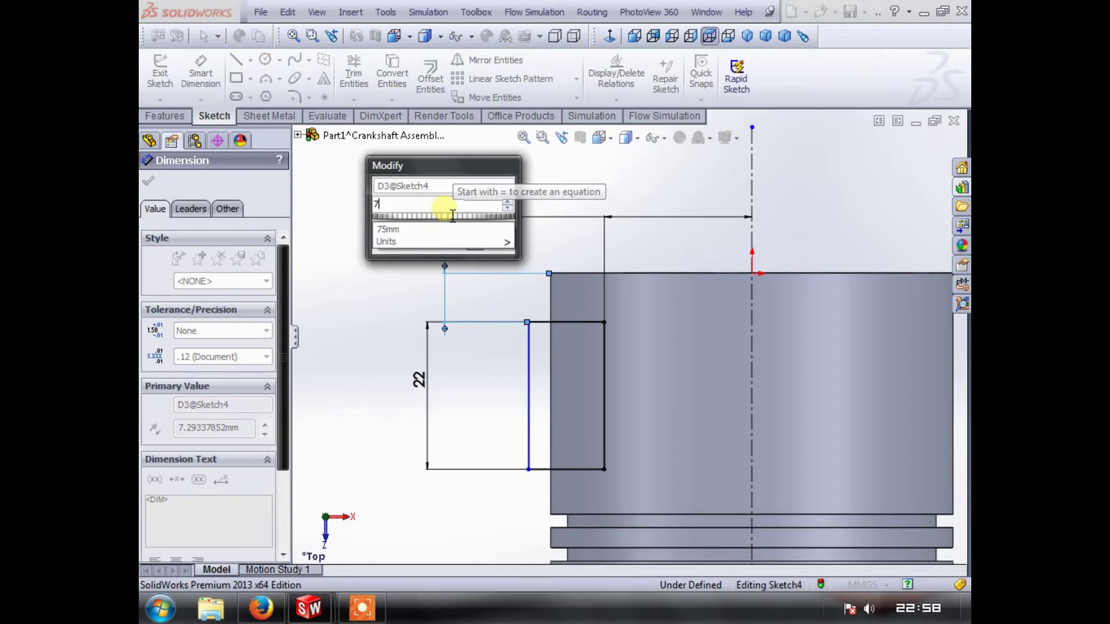
{"action": "type", "text": "2"}
{"action": "key", "text": "Return"}
- Try to dimension the gap between the rectangle's lower edge and the edge of the nearest ring groove
{"action": "left_click", "coordinate": [537, 466]}
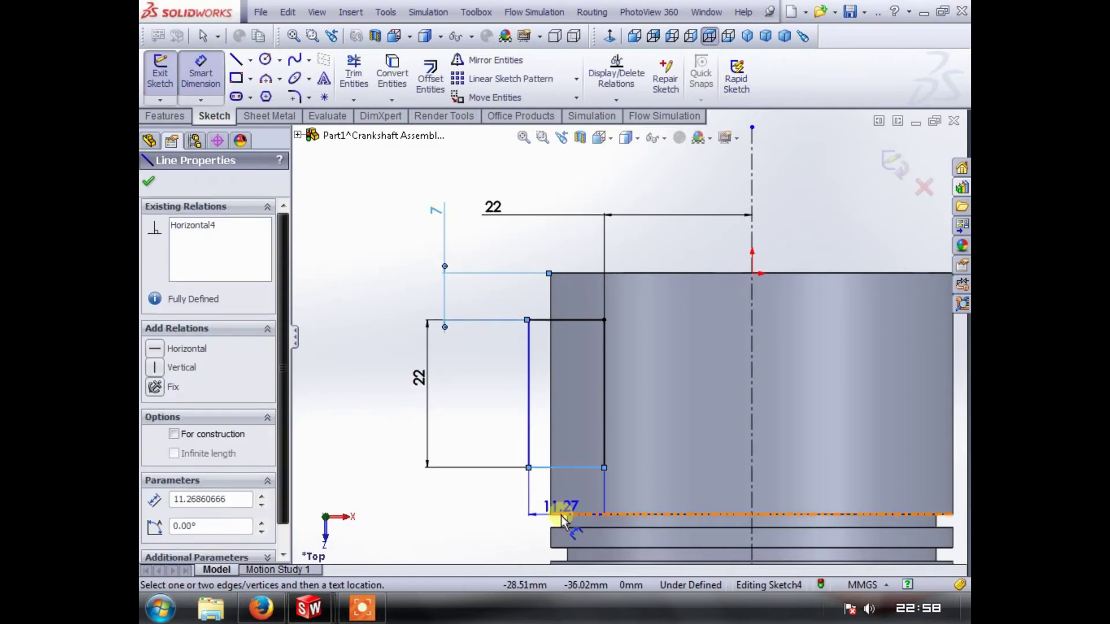
{"action": "left_click", "coordinate": [455, 491]}
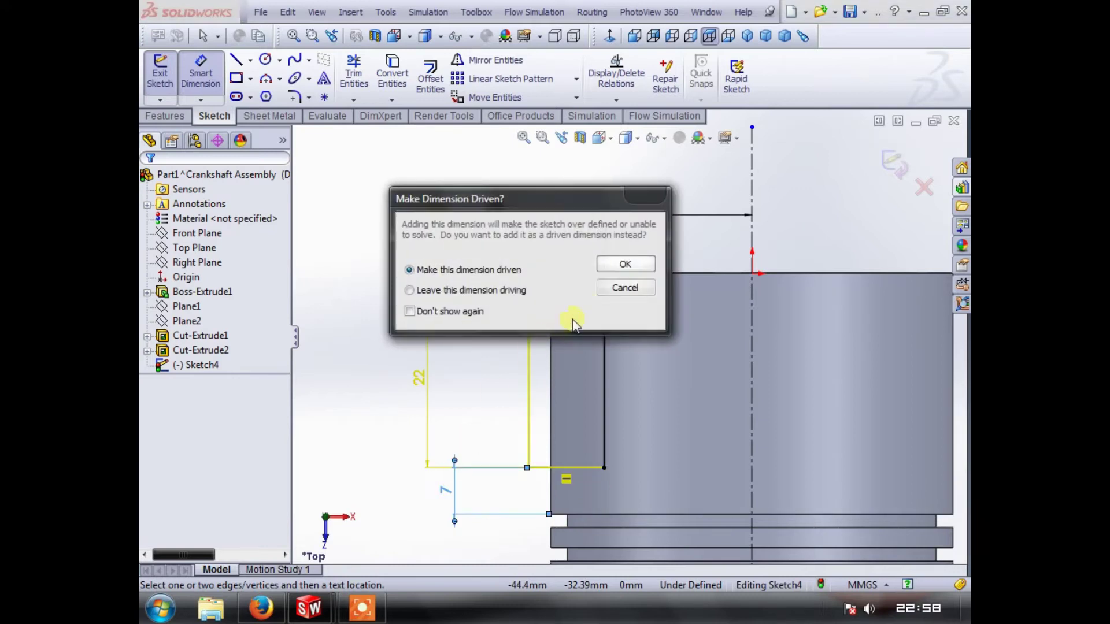
{"action": "left_click", "coordinate": [623, 287]}
- Dimension the rectangle's outer vertical edge 33 mm from the vertical centerline
{"action": "key", "text": "ctrl+Up"}
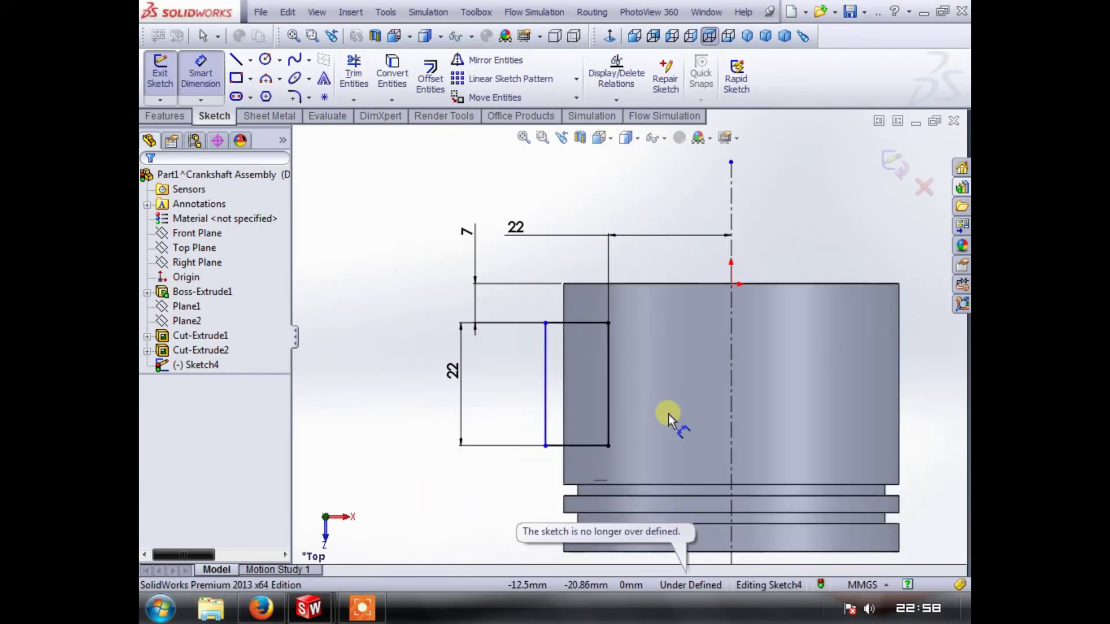
{"action": "key", "text": "ctrl+Left"}
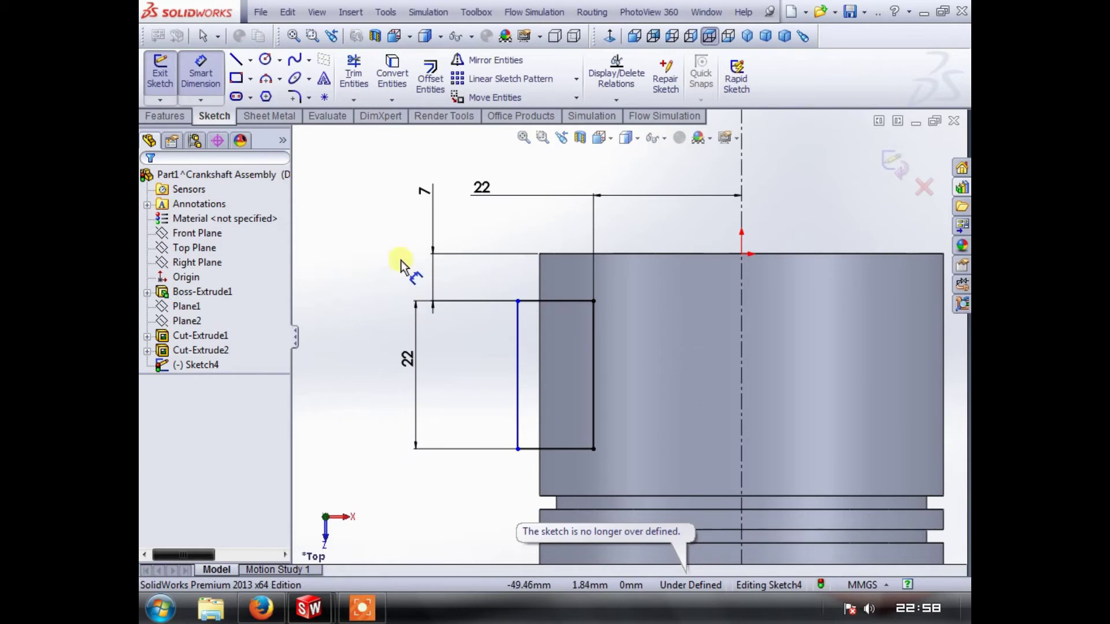
{"action": "left_click_drag", "start_coordinate": [518, 359], "coordinate": [701, 355]}
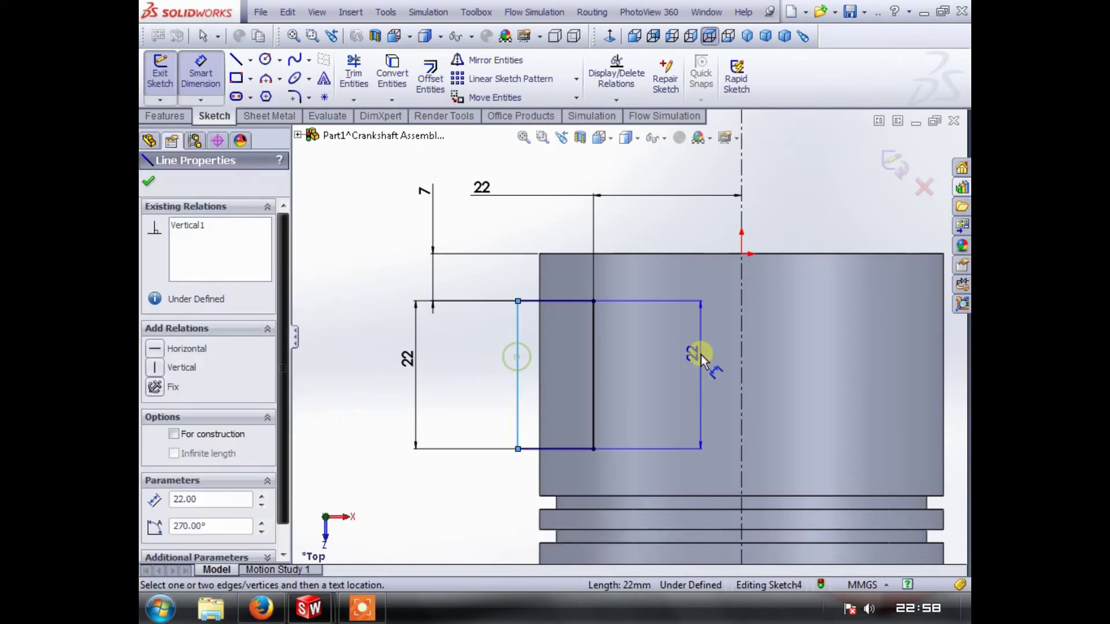
{"action": "left_click", "coordinate": [742, 355]}
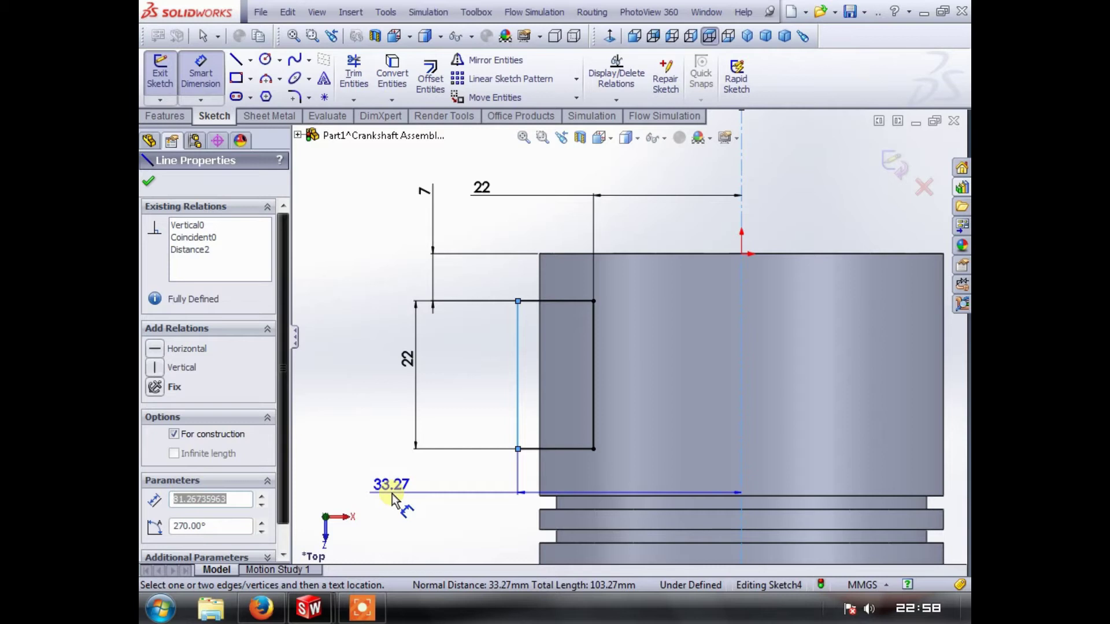
{"action": "left_click", "coordinate": [392, 494]}
{"action": "type", "text": "33.26860666mm"}
{"action": "key", "text": "Return"}
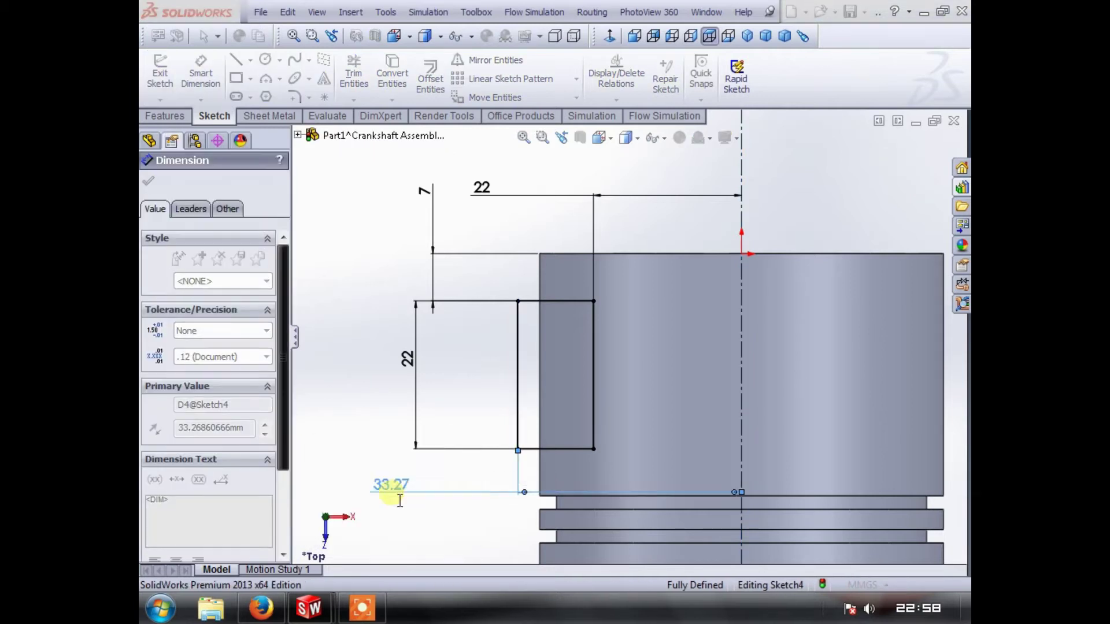
{"action": "key", "text": "f"}
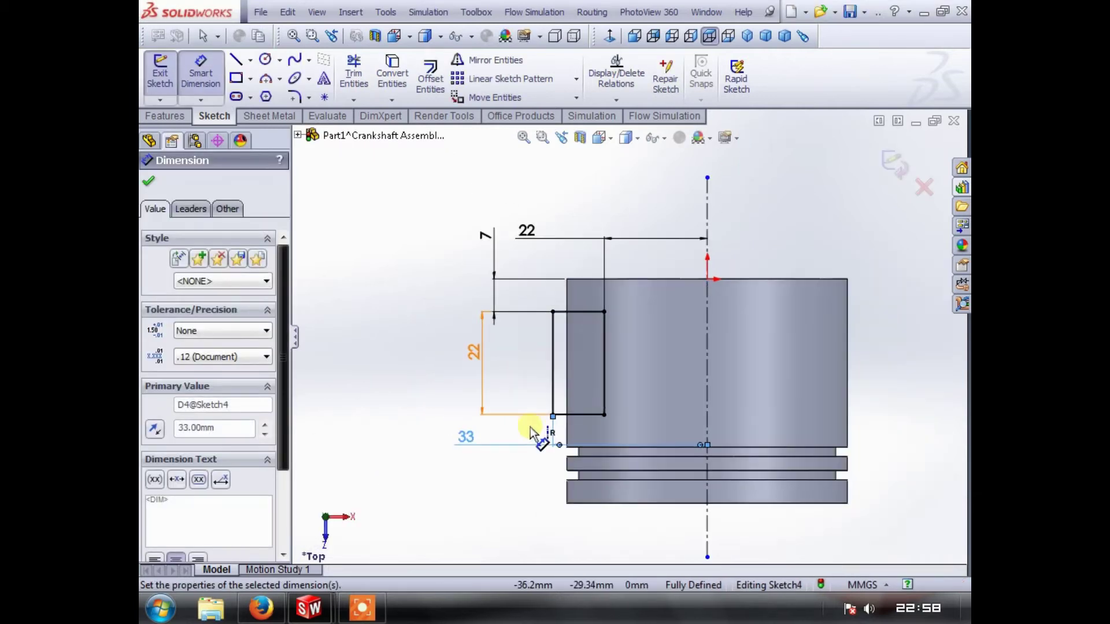
{"action": "left_click", "coordinate": [202, 74]}
- Mirror the four rectangle lines about the vertical centerline, keeping the original
{"action": "left_click_drag", "start_coordinate": [527, 258], "coordinate": [622, 434]}
{"action": "left_click", "coordinate": [485, 60]}
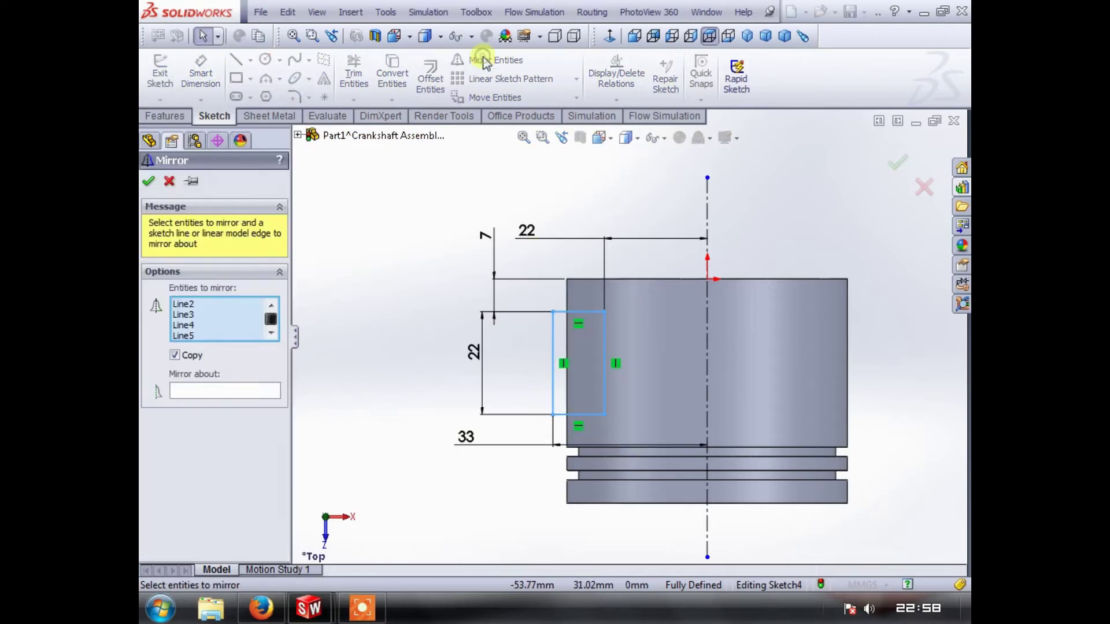
{"action": "left_click", "coordinate": [203, 391]}
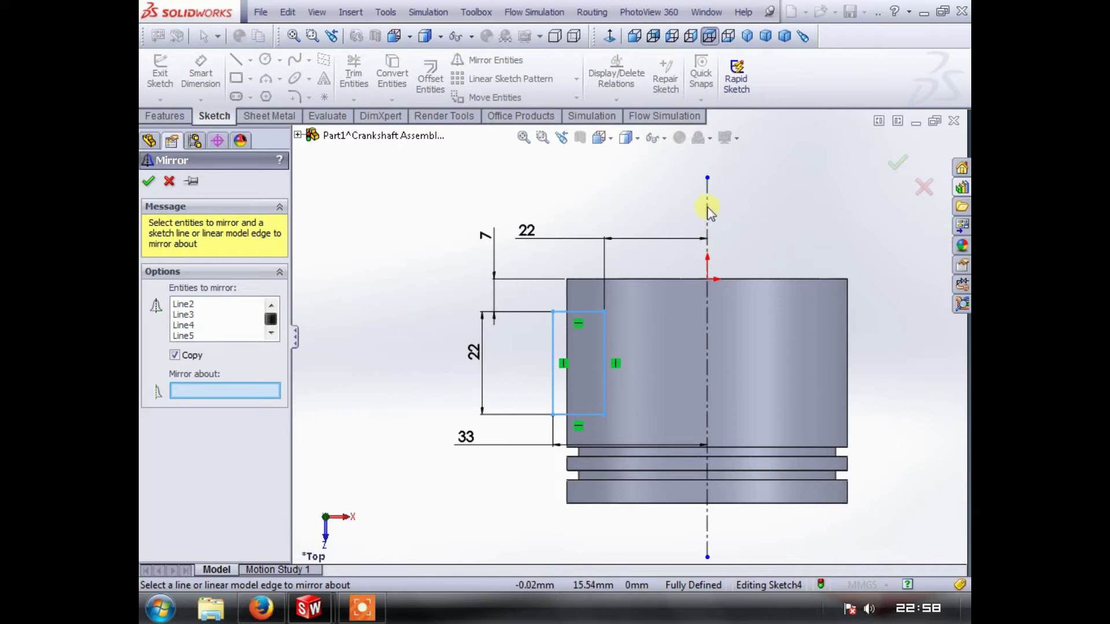
{"action": "left_click", "coordinate": [707, 208]}
{"action": "left_click", "coordinate": [150, 182]}
- Cut-extrude both rectangles blind 34 mm in Direction 1 and 34 mm in Direction 2
{"action": "mouse_move", "coordinate": [472, 298]}
{"action": "middle_mouse_down"}
{"action": "mouse_move", "coordinate": [495, 293]}
{"action": "mouse_move", "coordinate": [367, 186]}
{"action": "middle_mouse_up"}
{"action": "left_click", "coordinate": [164, 117]}
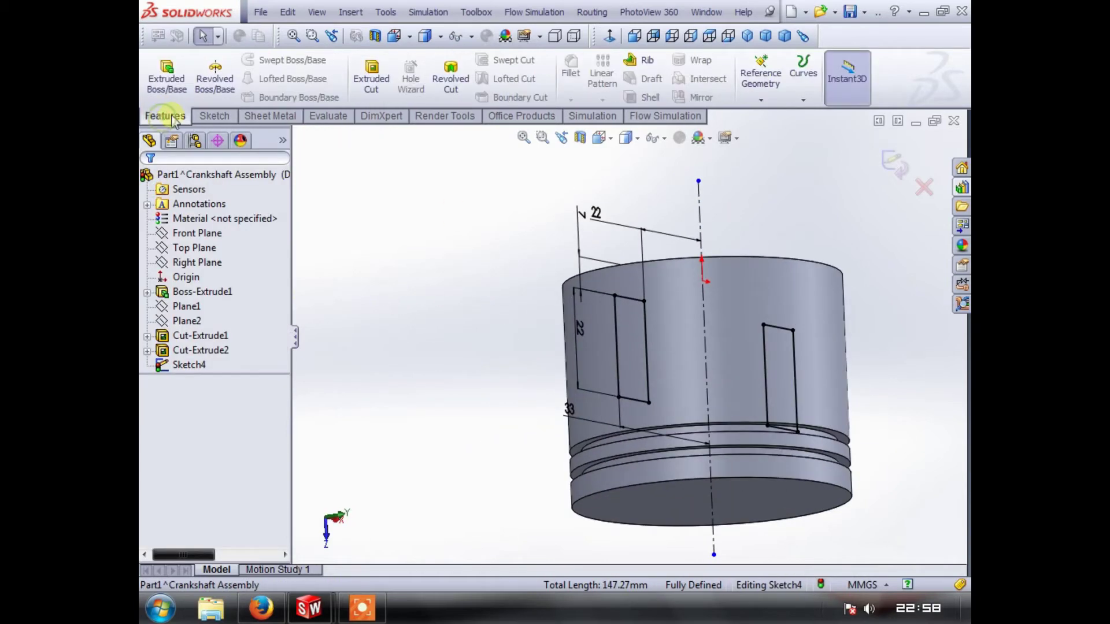
{"action": "left_click", "coordinate": [371, 78]}
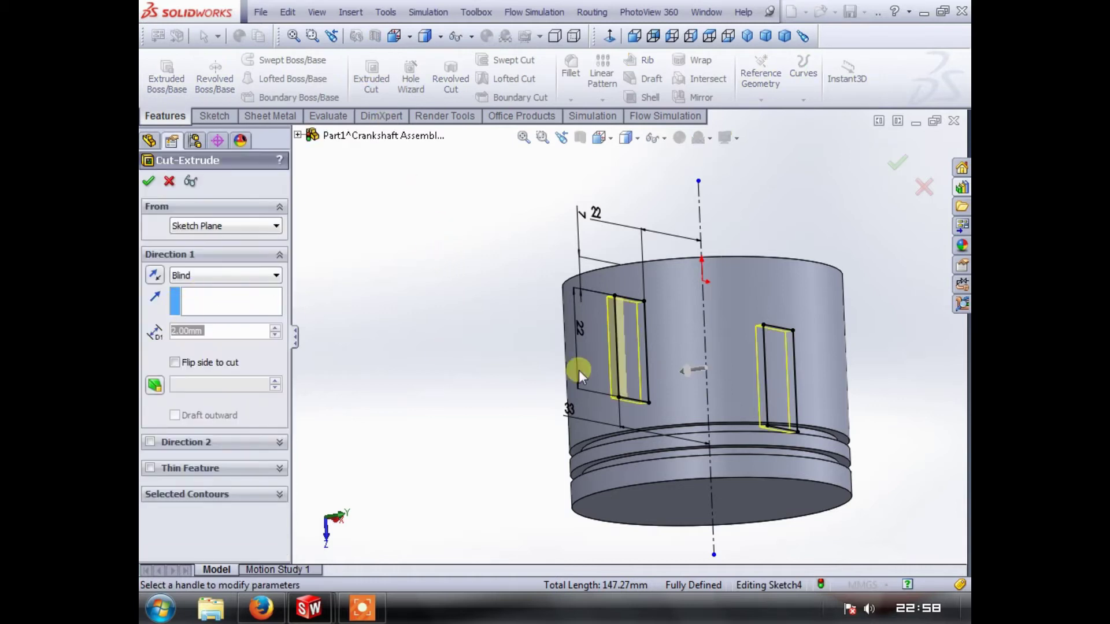
{"action": "left_click_drag", "start_coordinate": [685, 374], "coordinate": [564, 391]}
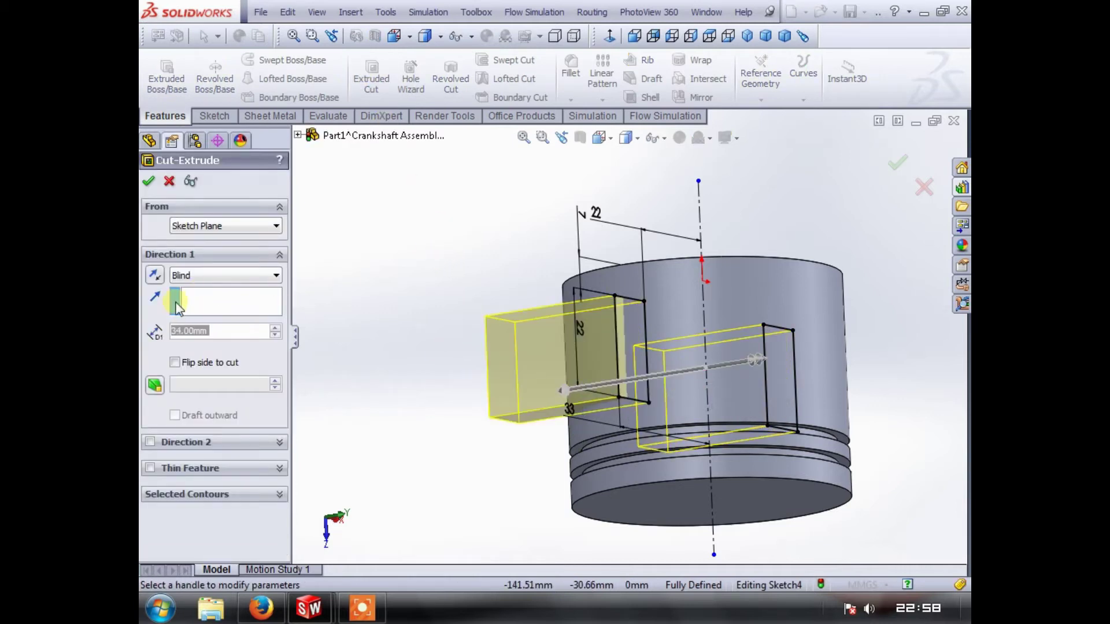
{"action": "left_click", "coordinate": [150, 443]}
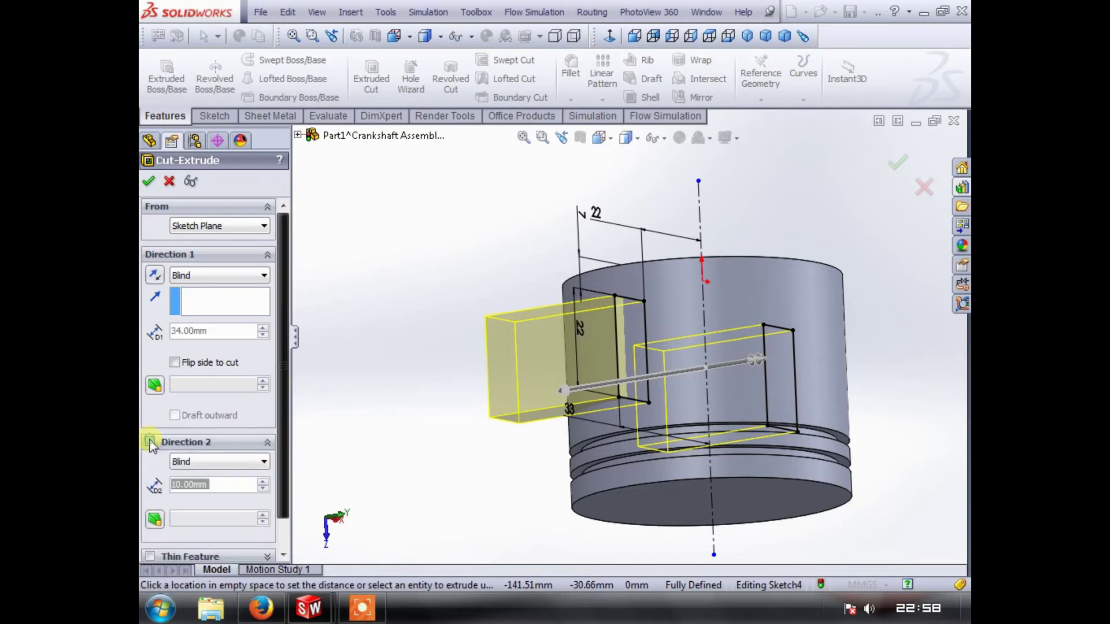
{"action": "type", "text": "3"}
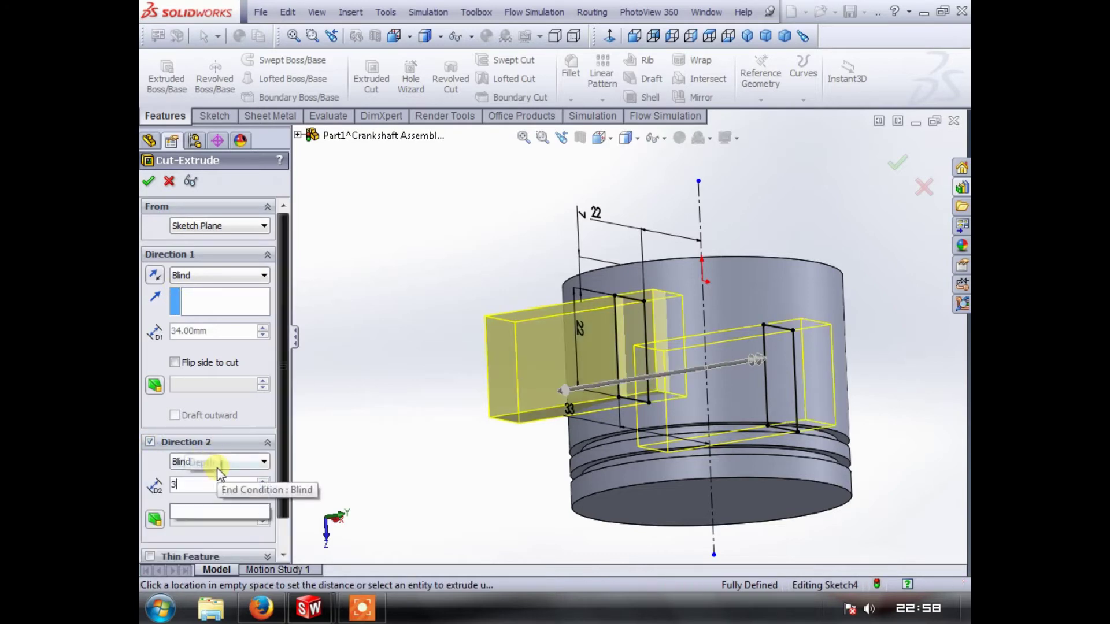
{"action": "type", "text": "4"}
{"action": "key", "text": "Return"}
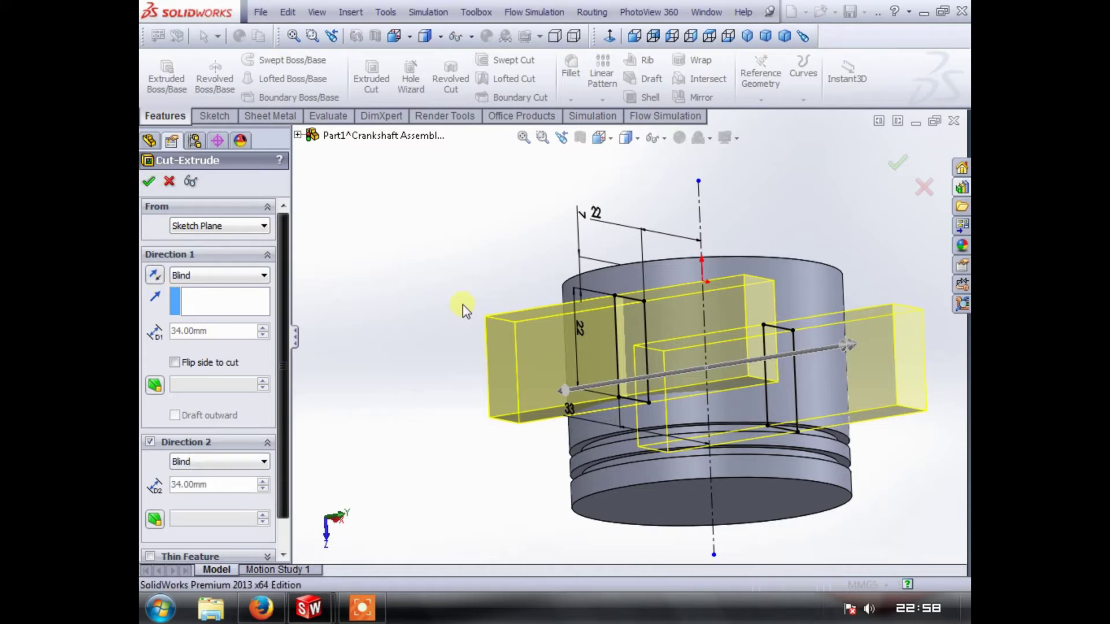
{"action": "key", "text": "Return"}
- Fillet the four long inner edges of the two side recesses with a constant 2 mm radius
{"action": "middle_click_drag", "start_coordinate": [445, 399], "coordinate": [618, 448]}
{"action": "middle_click_drag", "start_coordinate": [640, 395], "coordinate": [534, 435]}
{"action": "scroll", "coordinate": [660, 384], "scroll_direction": "down", "scroll_amount": 10}
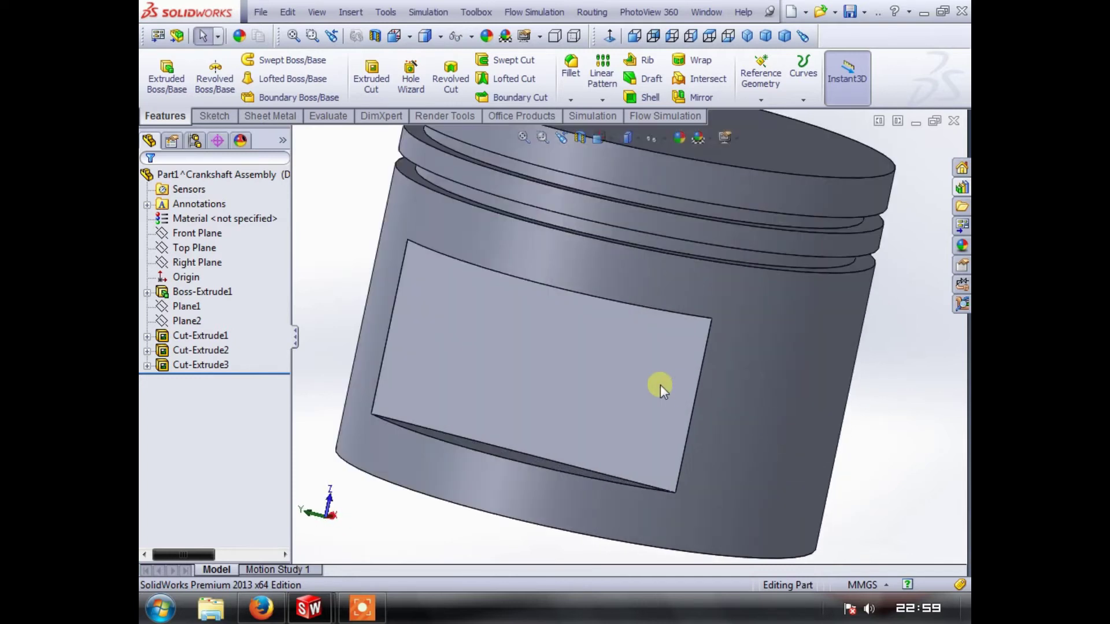
{"action": "scroll", "coordinate": [549, 428], "scroll_direction": "up", "scroll_amount": 5}
{"action": "scroll", "coordinate": [558, 395], "scroll_direction": "down", "scroll_amount": 3}
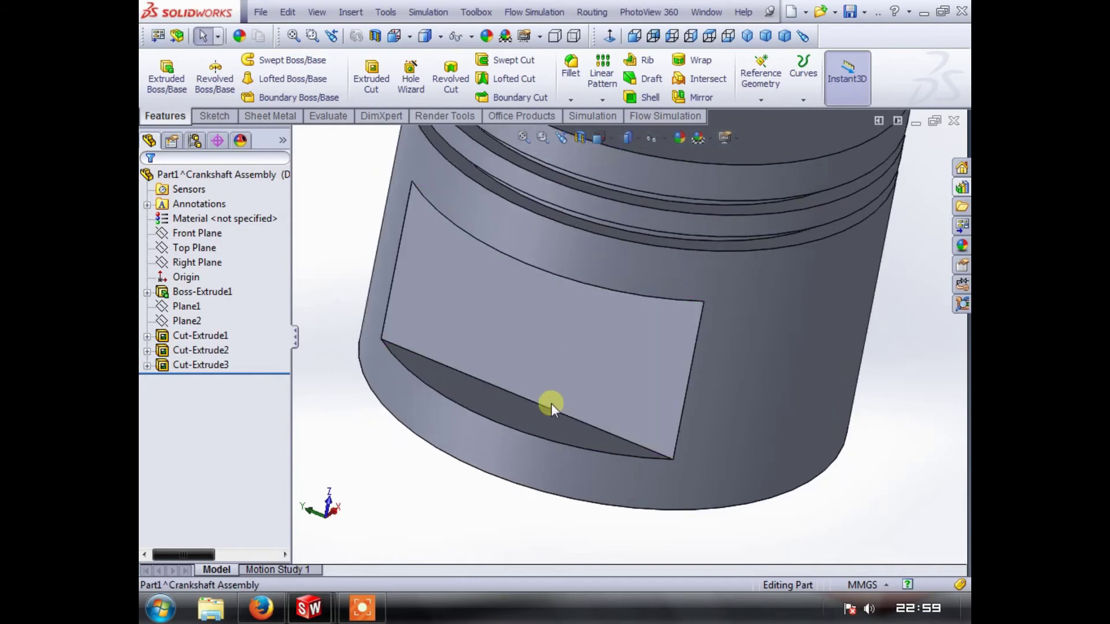
{"action": "middle_click_drag", "start_coordinate": [540, 434], "coordinate": [883, 441]}
{"action": "scroll", "coordinate": [726, 500], "scroll_direction": "down", "scroll_amount": 3}
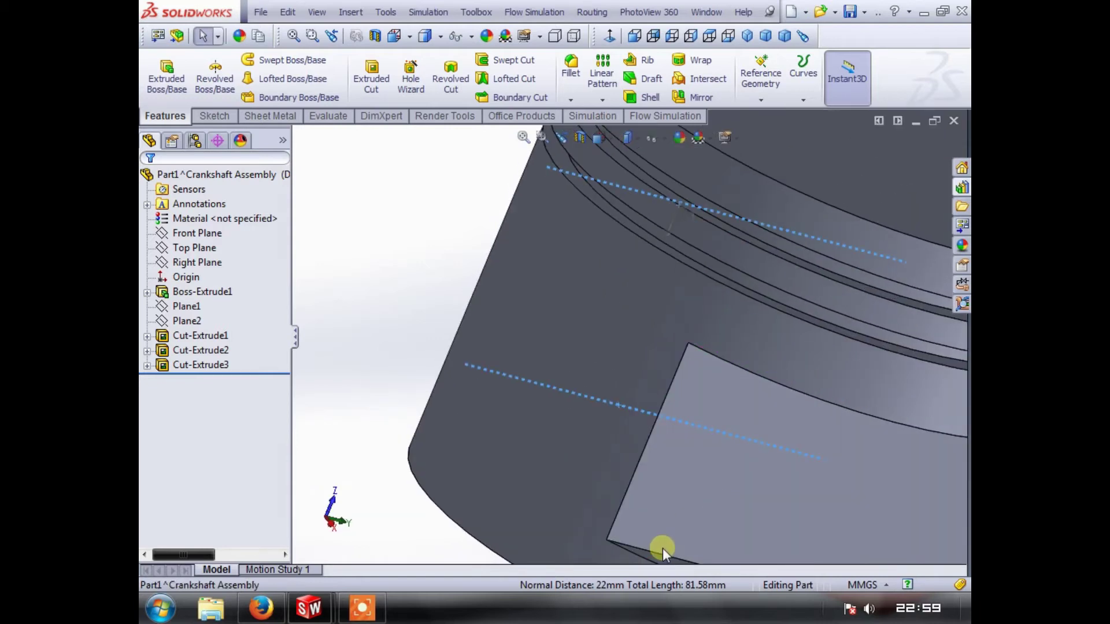
{"action": "scroll", "coordinate": [800, 439], "scroll_direction": "up", "scroll_amount": 5}
{"action": "scroll", "coordinate": [718, 428], "scroll_direction": "down", "scroll_amount": 4}
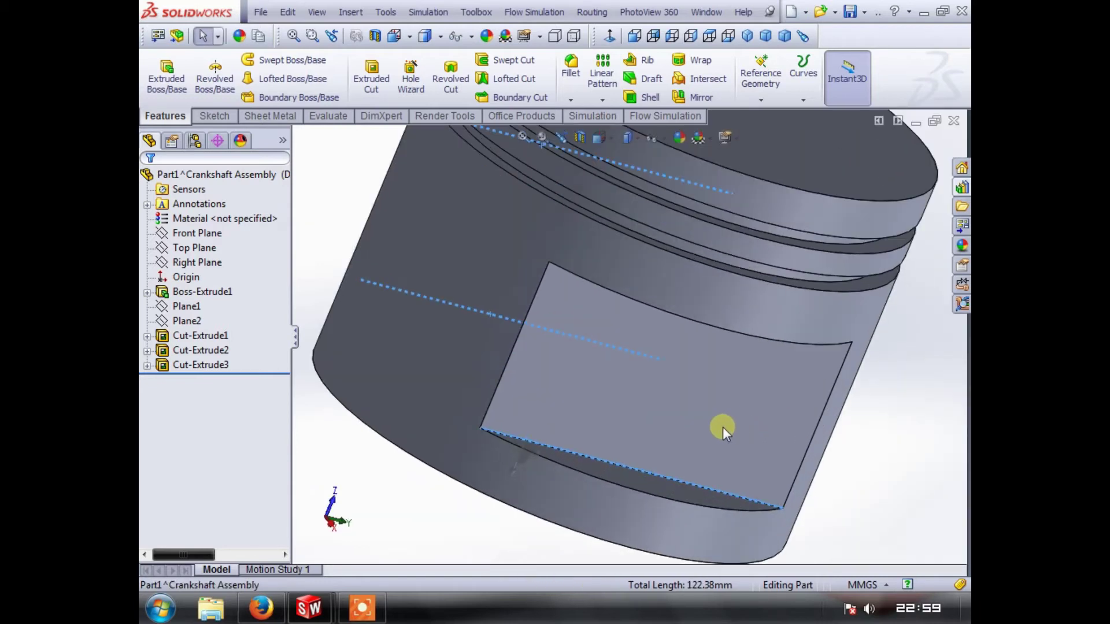
{"action": "middle_click_drag", "start_coordinate": [718, 428], "coordinate": [733, 340]}
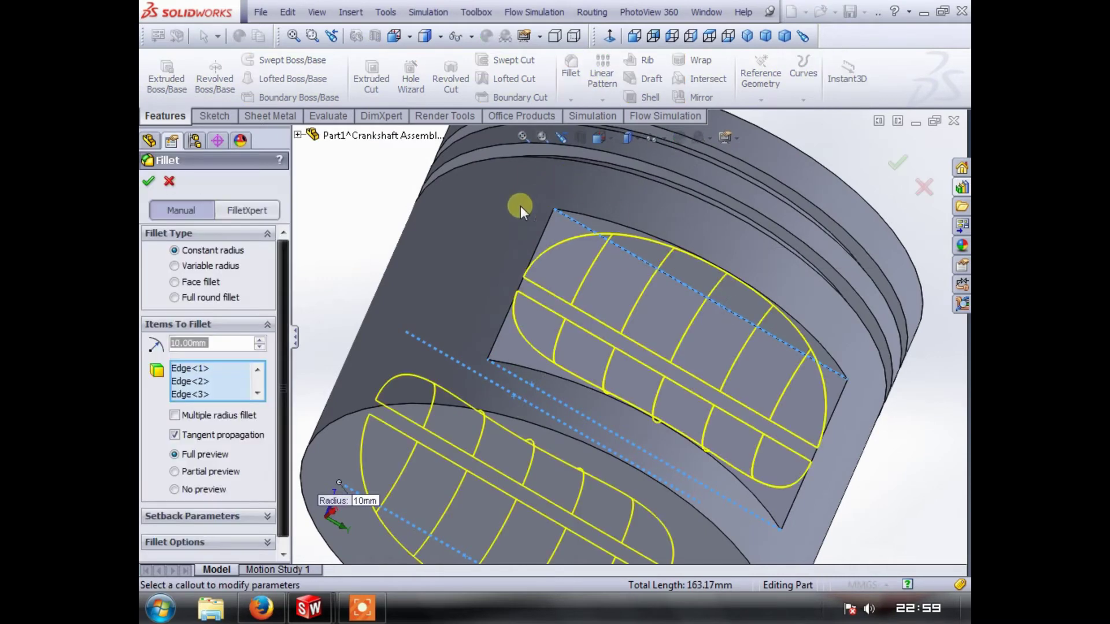
{"action": "type", "text": "2"}
{"action": "key", "text": "Return"}
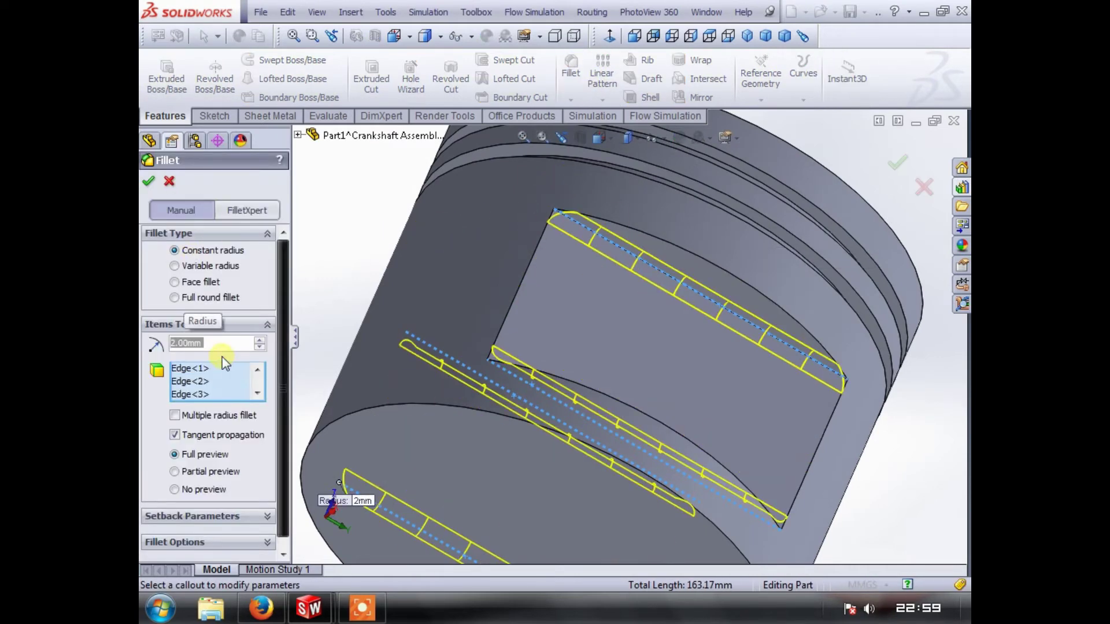
{"action": "left_click", "coordinate": [148, 181]}
- For an extruded cut, sketch a circle about 15.5 mm in diameter on the right recess's flat face, centred level with the origin
{"action": "scroll", "coordinate": [522, 282], "scroll_direction": "up", "scroll_amount": 3}
{"action": "scroll", "coordinate": [534, 279], "scroll_direction": "down", "scroll_amount": 4}
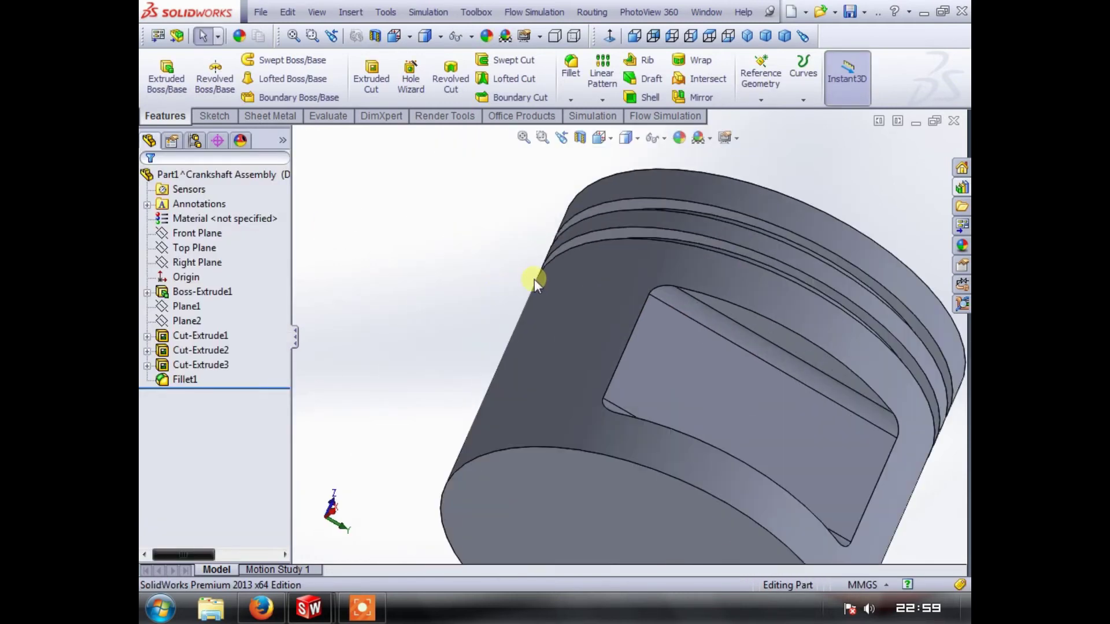
{"action": "scroll", "coordinate": [625, 307], "scroll_direction": "up", "scroll_amount": 4}
{"action": "left_click", "coordinate": [600, 137]}
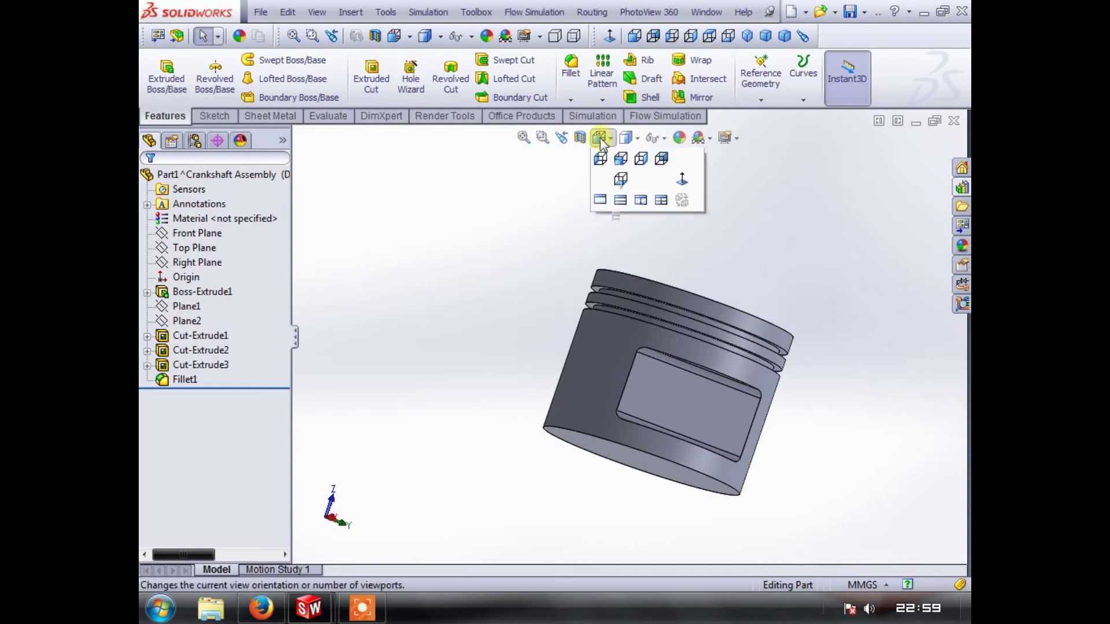
{"action": "left_click", "coordinate": [616, 197]}
{"action": "left_click", "coordinate": [598, 144]}
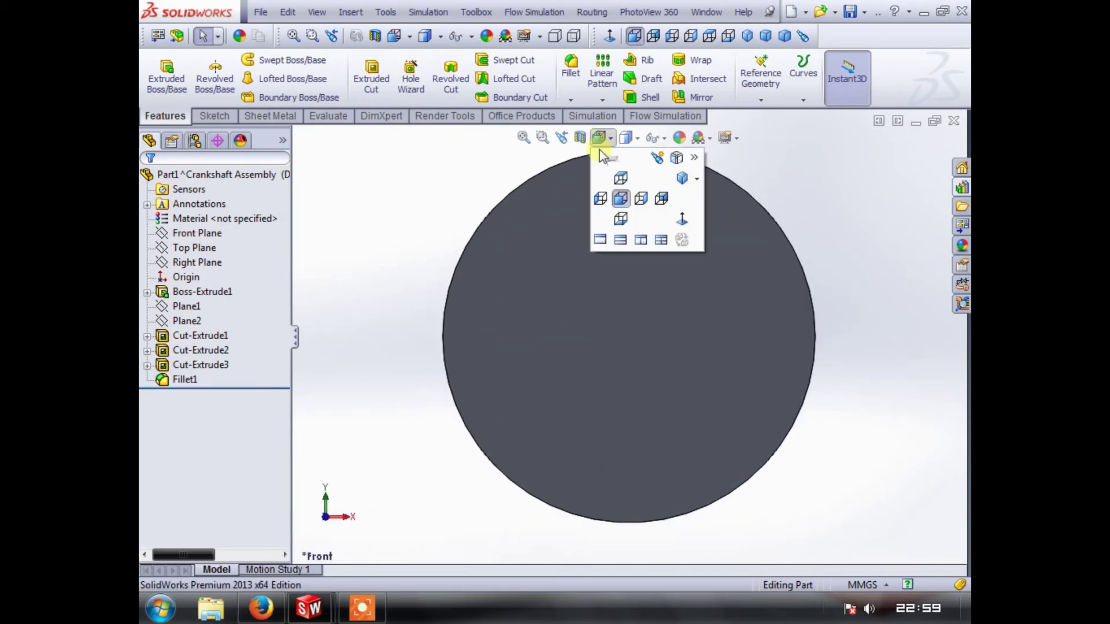
{"action": "left_click", "coordinate": [642, 198]}
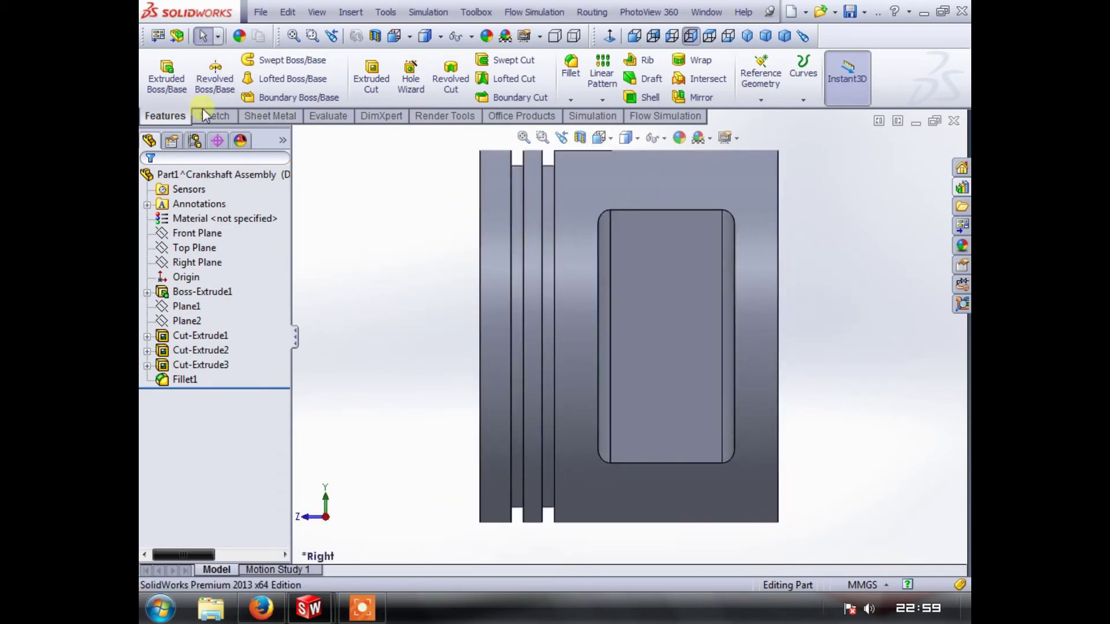
{"action": "left_click", "coordinate": [371, 75]}
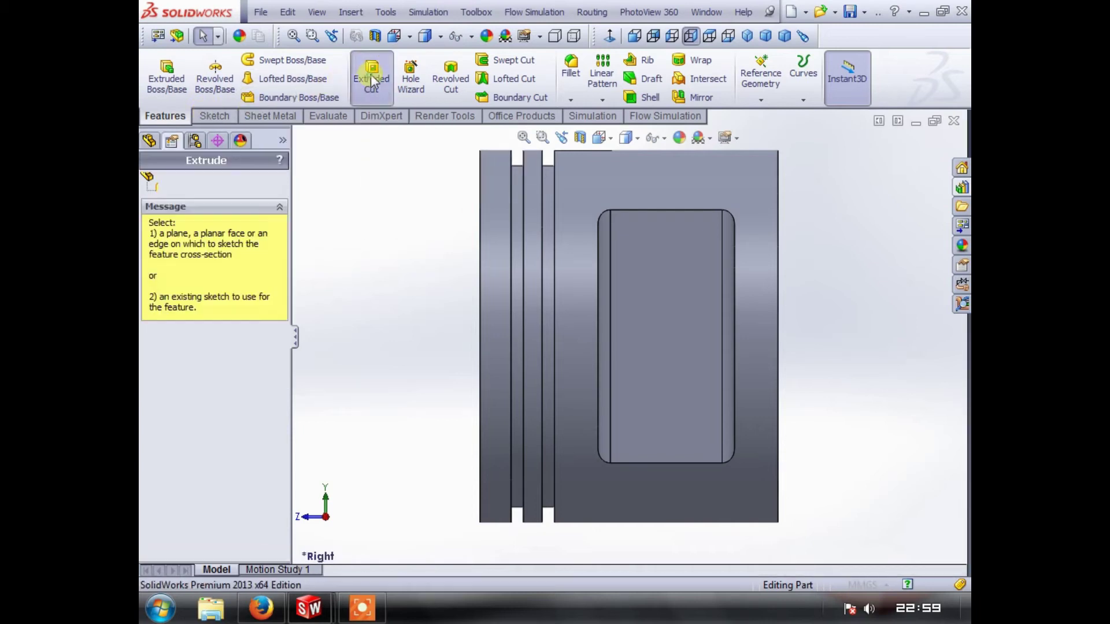
{"action": "left_click", "coordinate": [649, 338]}
{"action": "left_click", "coordinate": [222, 118]}
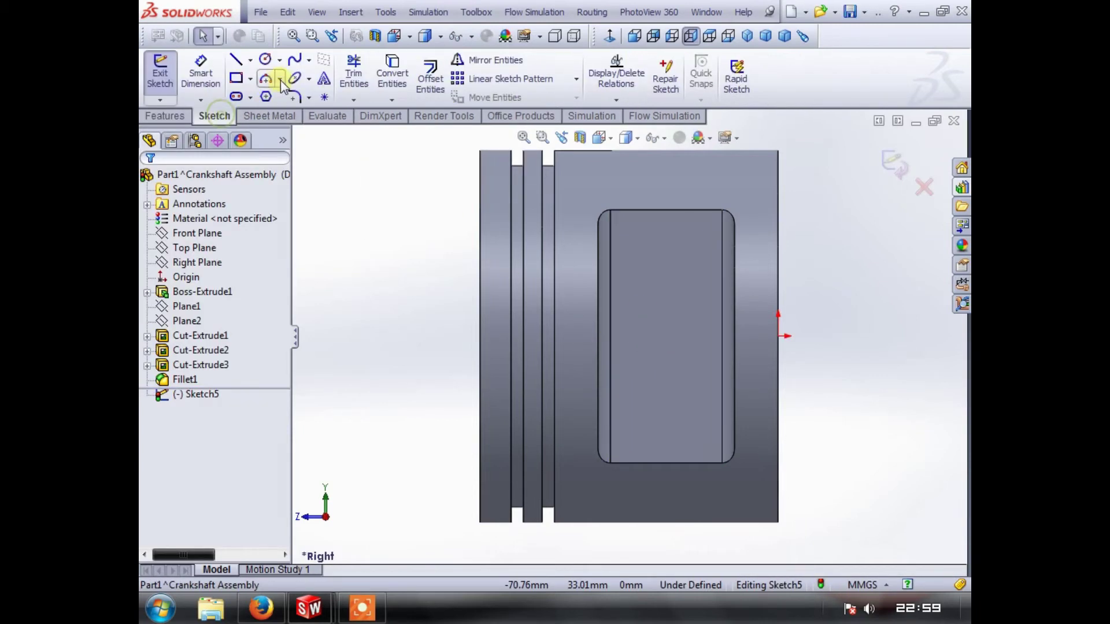
{"action": "left_click", "coordinate": [264, 59]}
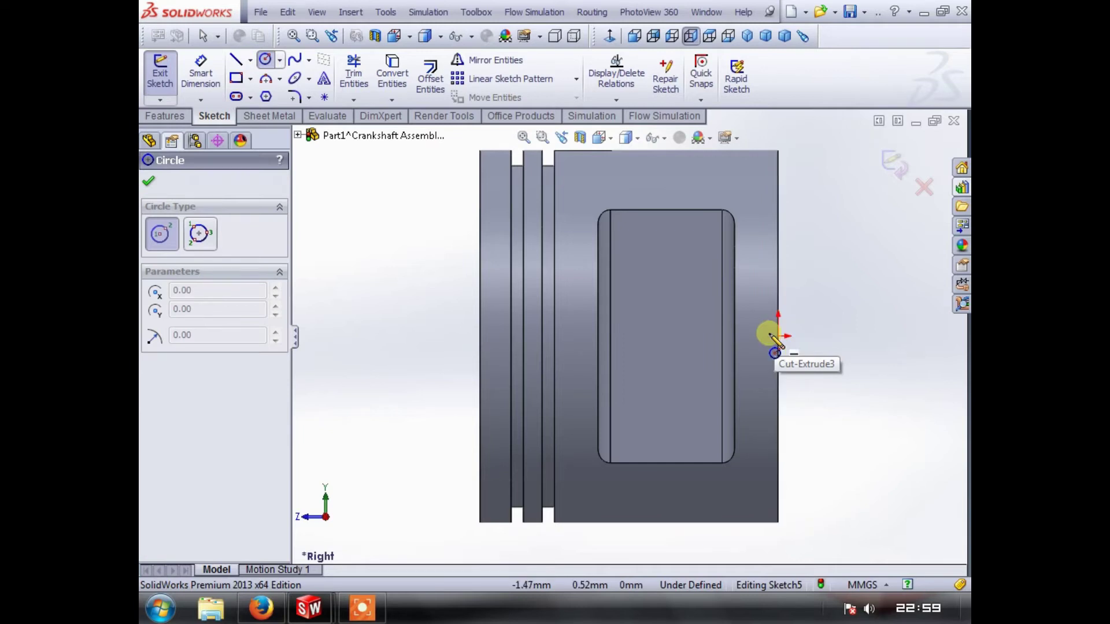
{"action": "left_click", "coordinate": [669, 336]}
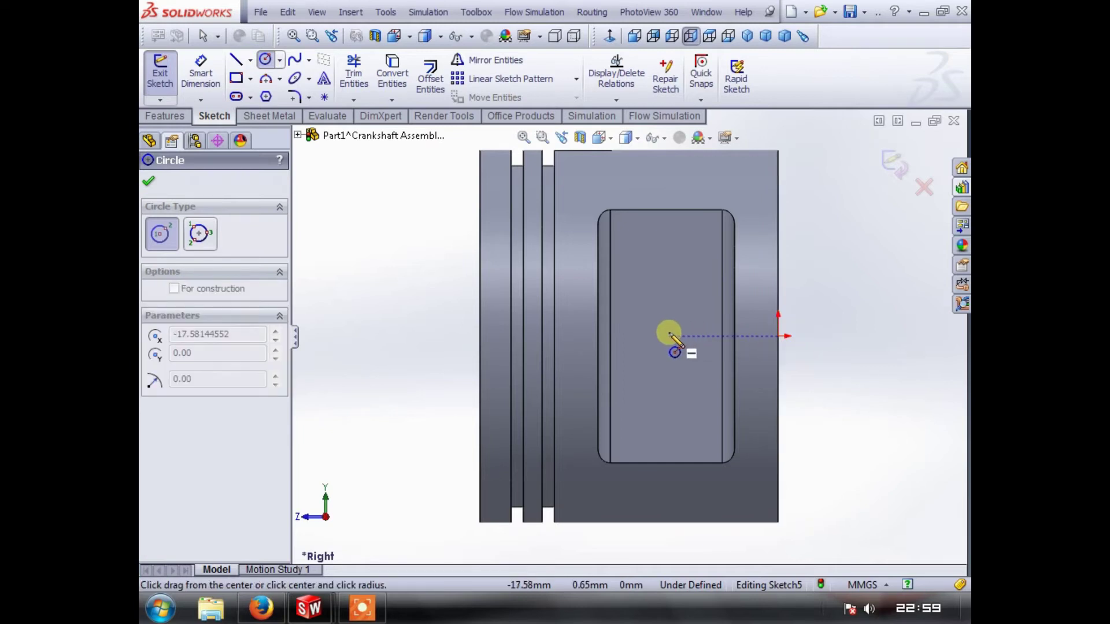
{"action": "left_click", "coordinate": [691, 383]}
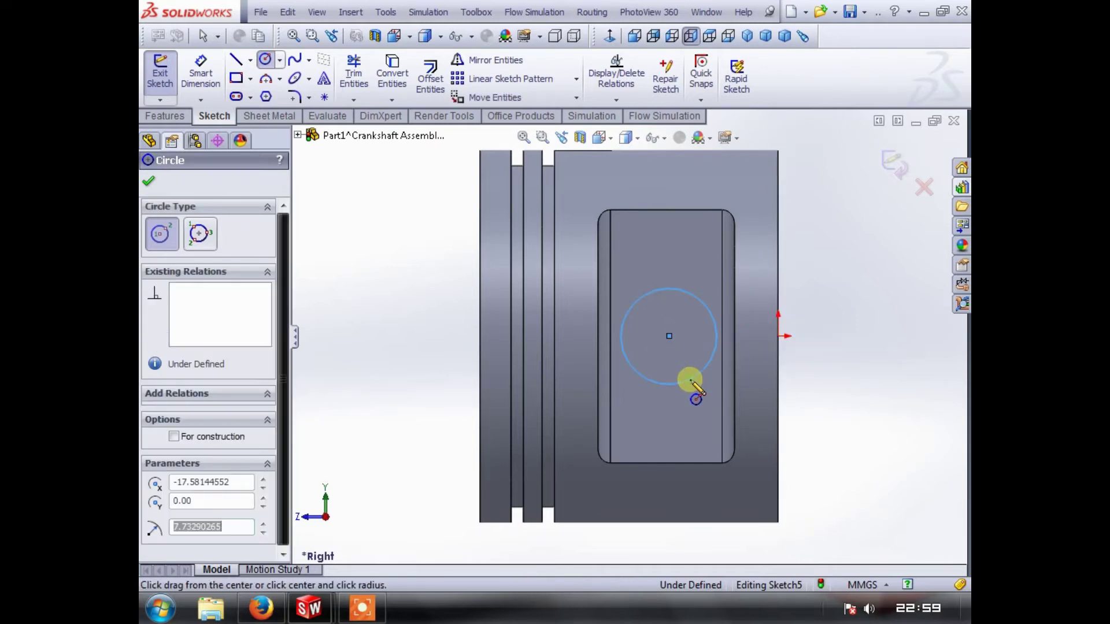
- Dimension the circle's diameter as 16 mm
{"action": "left_click", "coordinate": [201, 71]}
{"action": "left_click", "coordinate": [658, 384]}
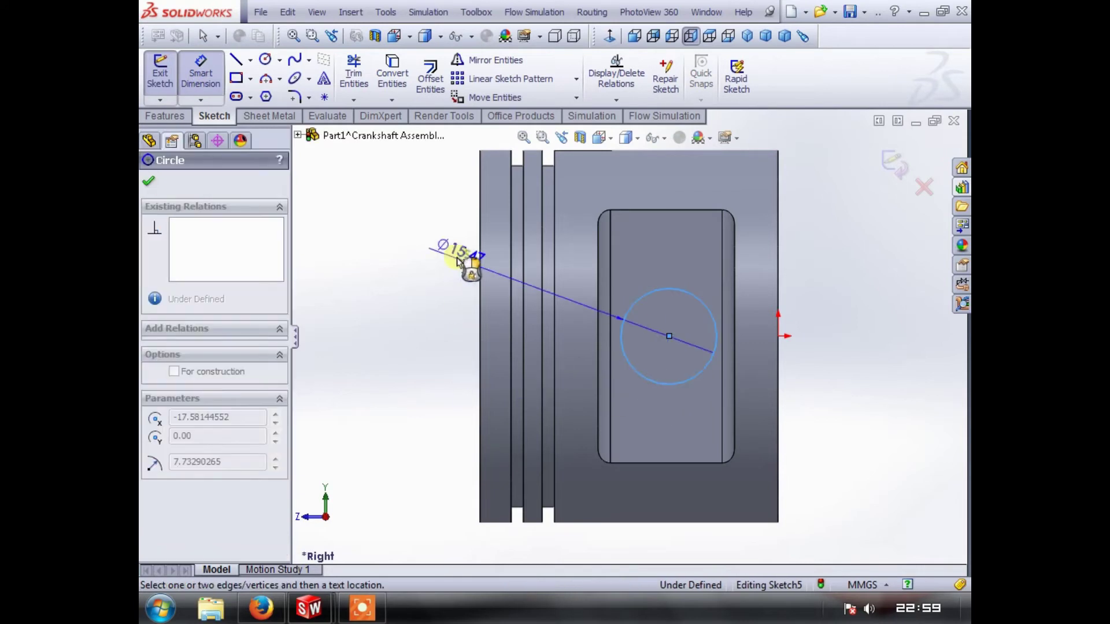
{"action": "left_click", "coordinate": [441, 212]}
{"action": "type", "text": "16"}
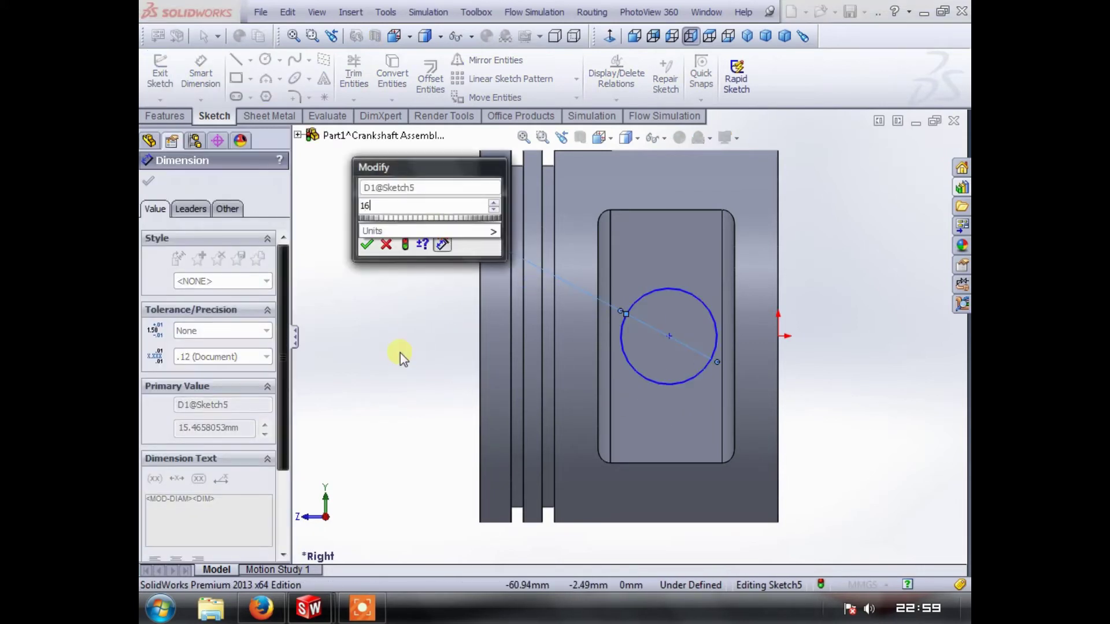
{"action": "key", "text": "Return"}
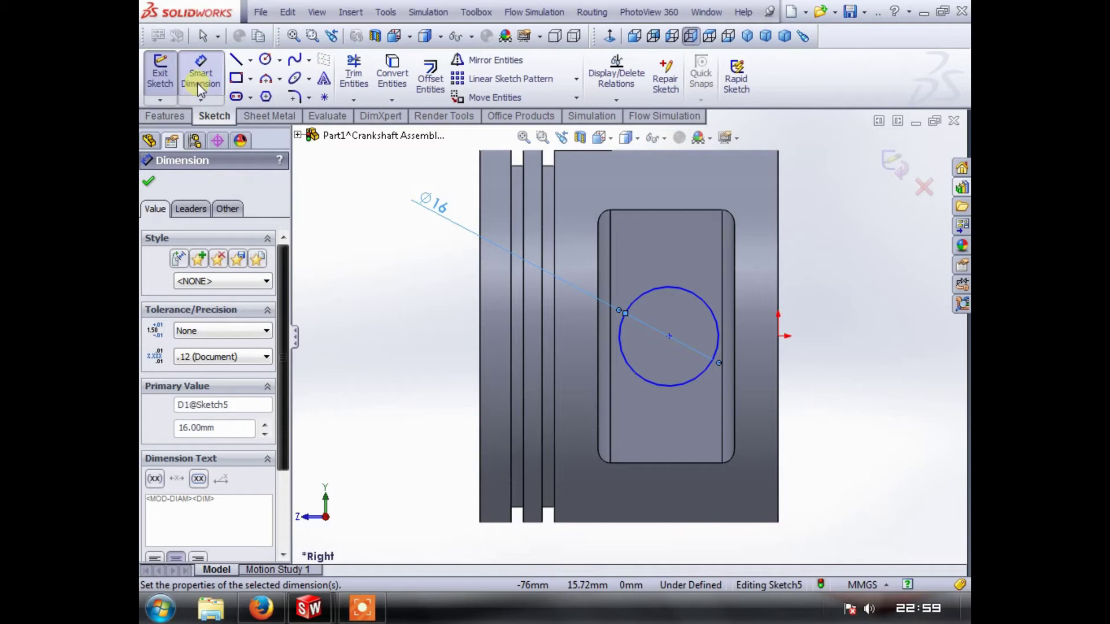
- Dimension the circle's centre 18 mm from the piston's end edge at the origin side
{"action": "left_click", "coordinate": [203, 75]}
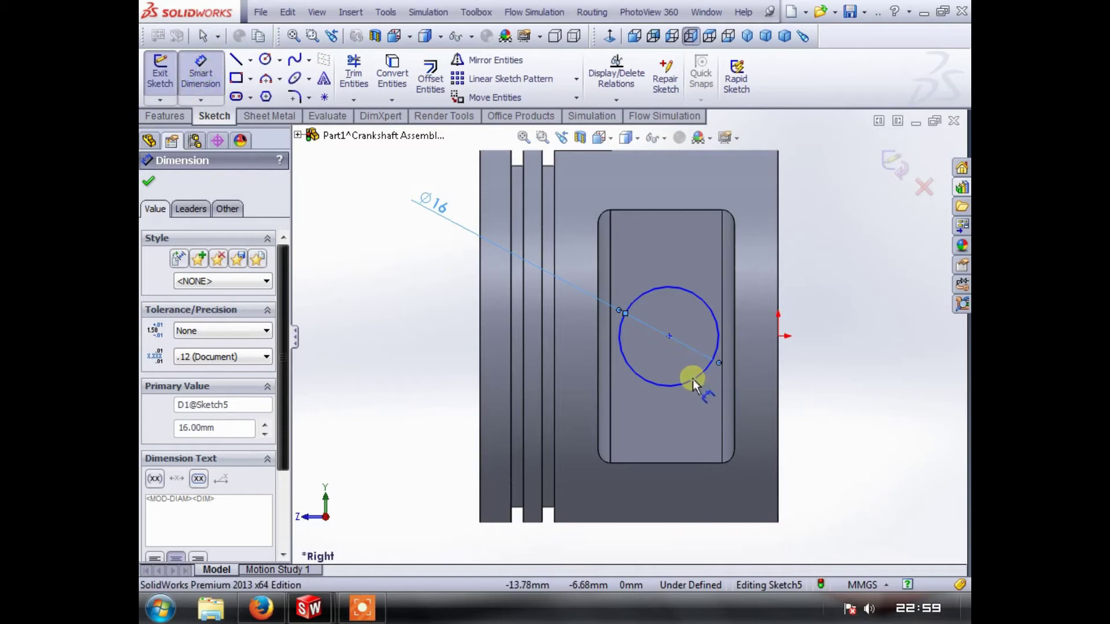
{"action": "left_click", "coordinate": [693, 380]}
{"action": "left_click", "coordinate": [780, 402]}
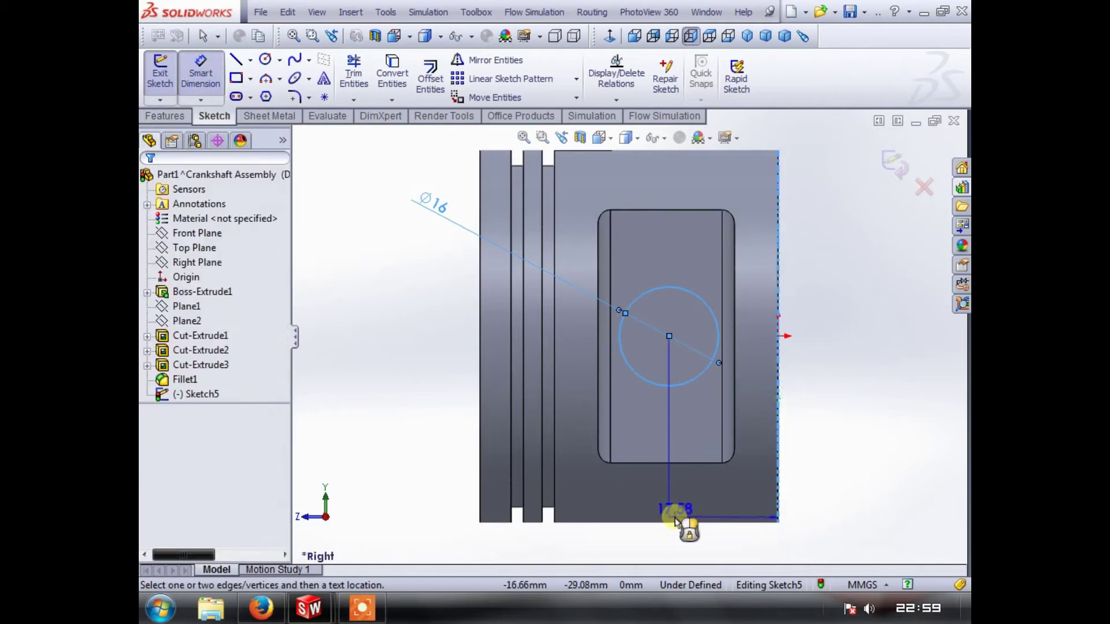
{"action": "left_click", "coordinate": [687, 548]}
{"action": "type", "text": "18"}
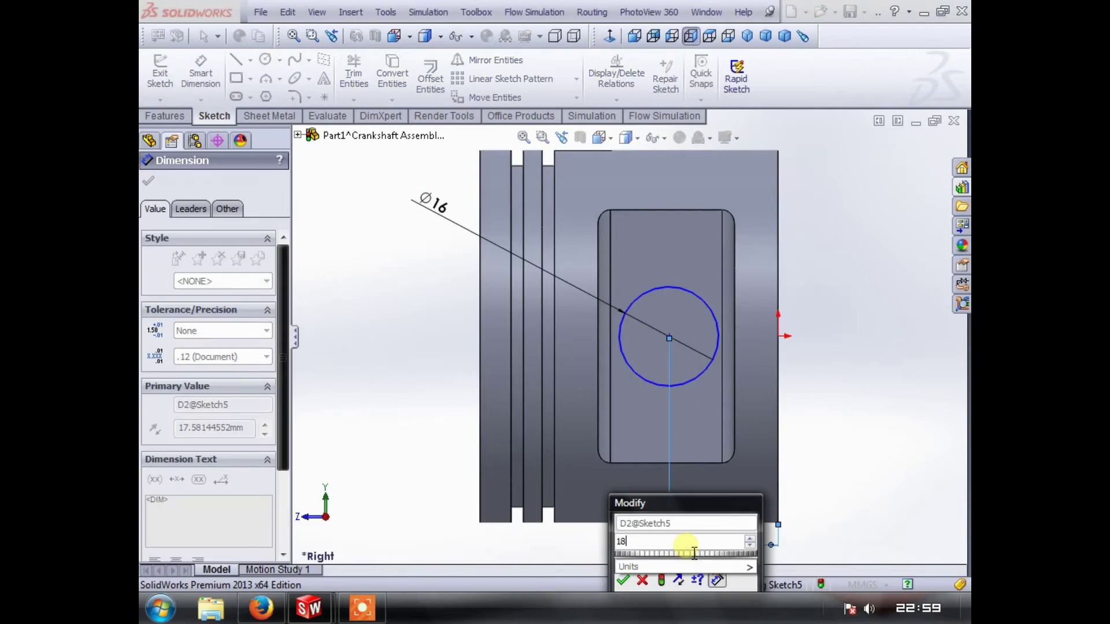
{"action": "key", "text": "Return"}
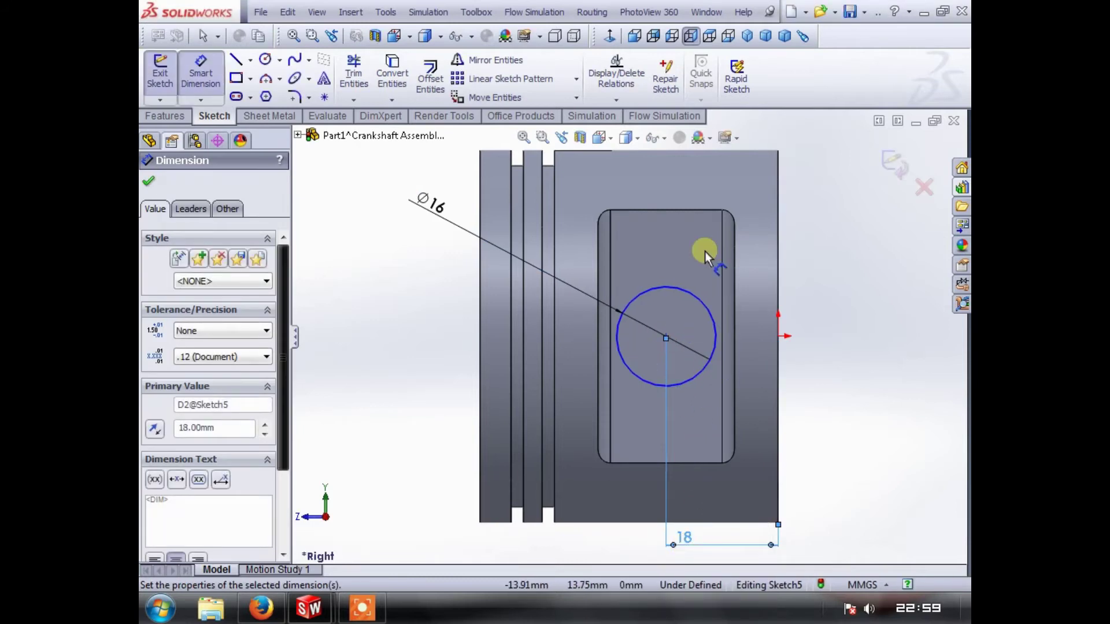
{"action": "left_click", "coordinate": [201, 74]}
- Cut-extrude the 16 mm circle through the piston with Up To Surface, ending at the flat face of the opposite recess
{"action": "scroll", "coordinate": [602, 303], "scroll_direction": "up", "scroll_amount": 3}
{"action": "scroll", "coordinate": [439, 345], "scroll_direction": "down", "scroll_amount": 2}
{"action": "mouse_move", "coordinate": [439, 346]}
{"action": "middle_mouse_down"}
{"action": "mouse_move", "coordinate": [495, 347]}
{"action": "mouse_move", "coordinate": [486, 389]}
{"action": "middle_mouse_up"}
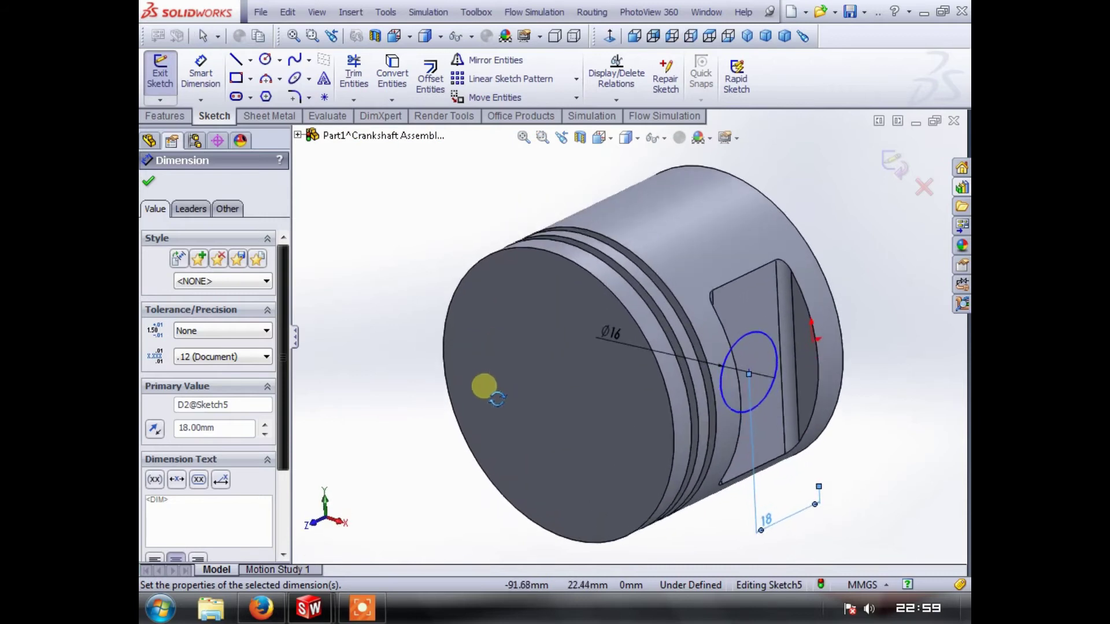
{"action": "left_click", "coordinate": [162, 118]}
{"action": "left_click", "coordinate": [349, 73]}
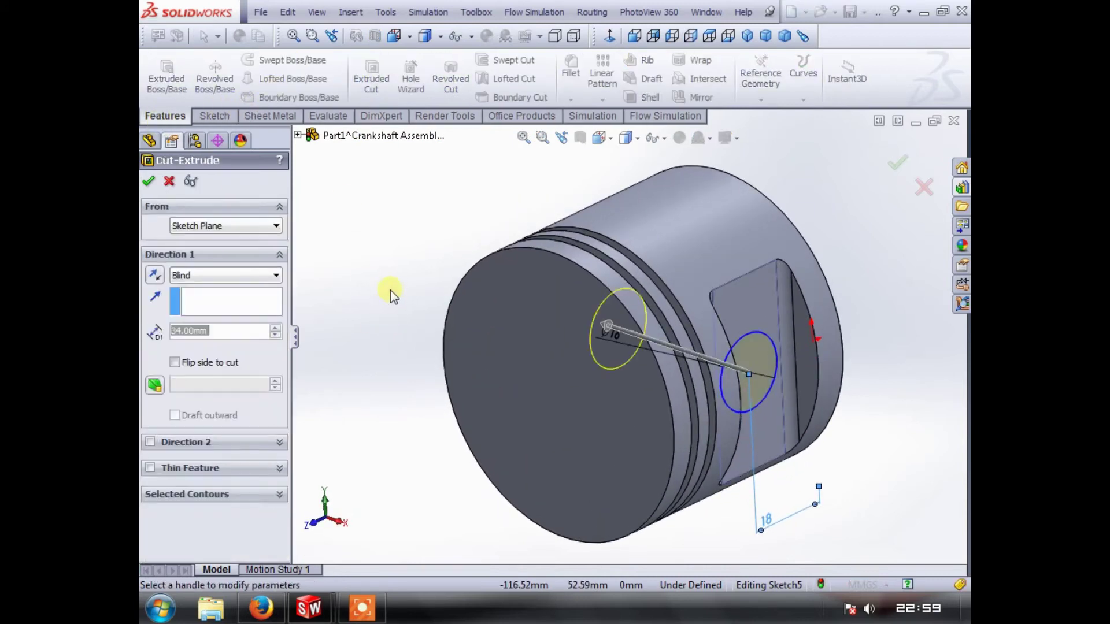
{"action": "left_click", "coordinate": [270, 277]}
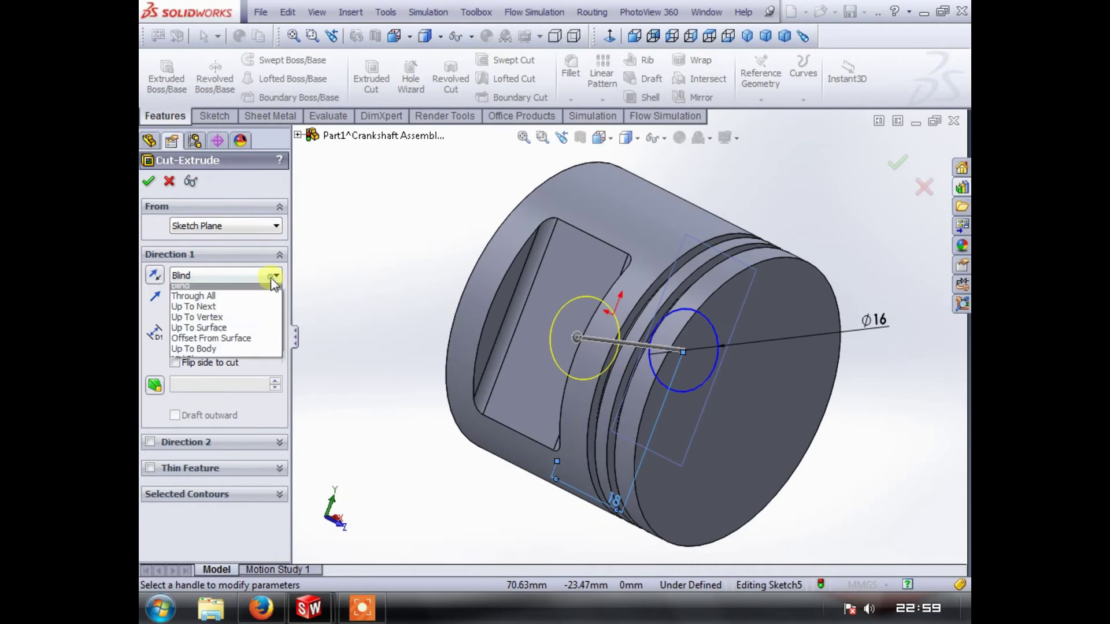
{"action": "left_click", "coordinate": [227, 325]}
{"action": "left_click", "coordinate": [565, 281]}
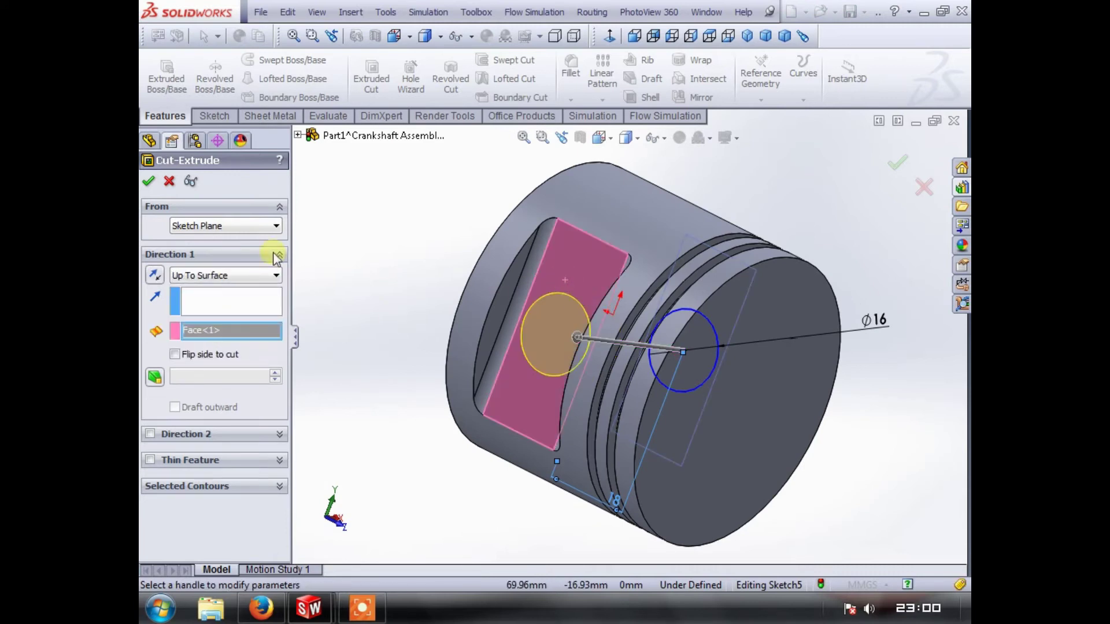
{"action": "left_click", "coordinate": [149, 184]}
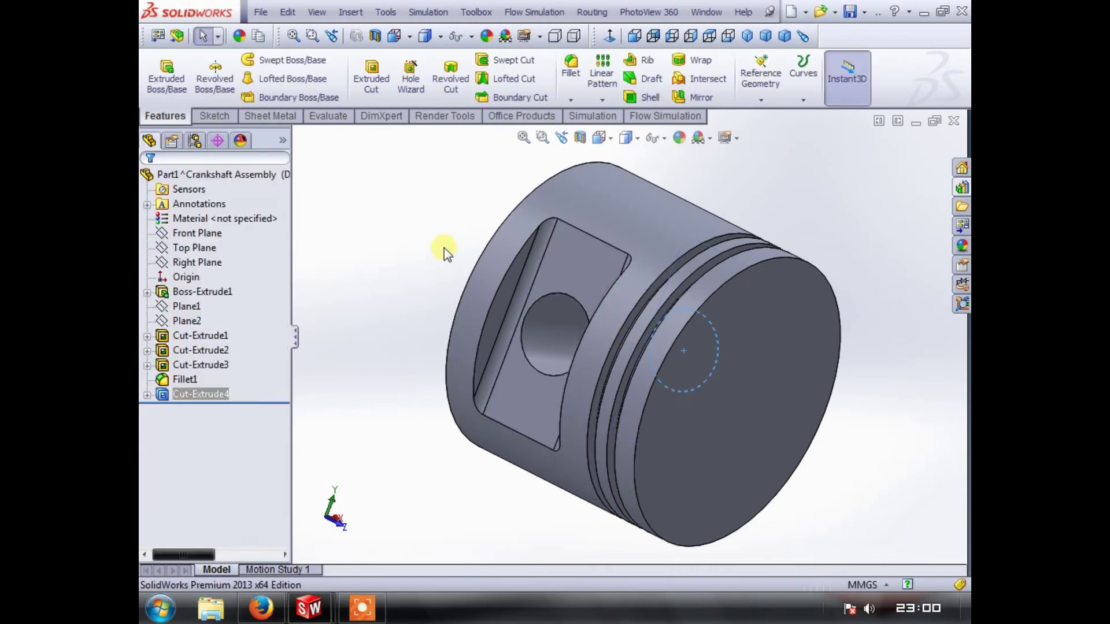
{"action": "middle_click_drag", "start_coordinate": [436, 263], "coordinate": [598, 227]}
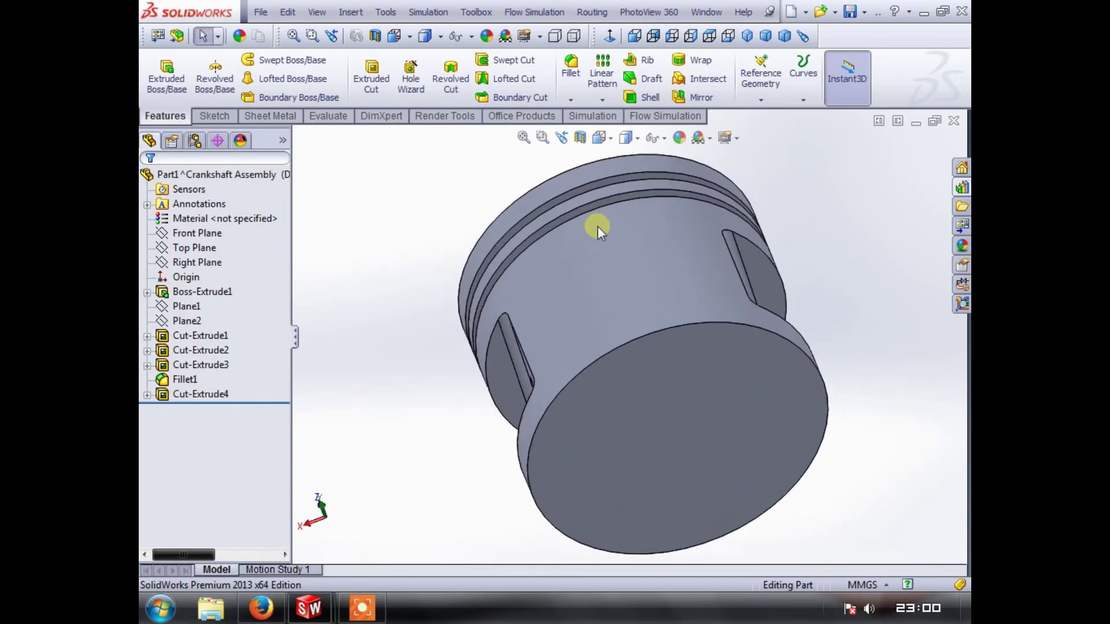
{"action": "left_click", "coordinate": [598, 139]}
{"action": "left_click", "coordinate": [661, 198]}
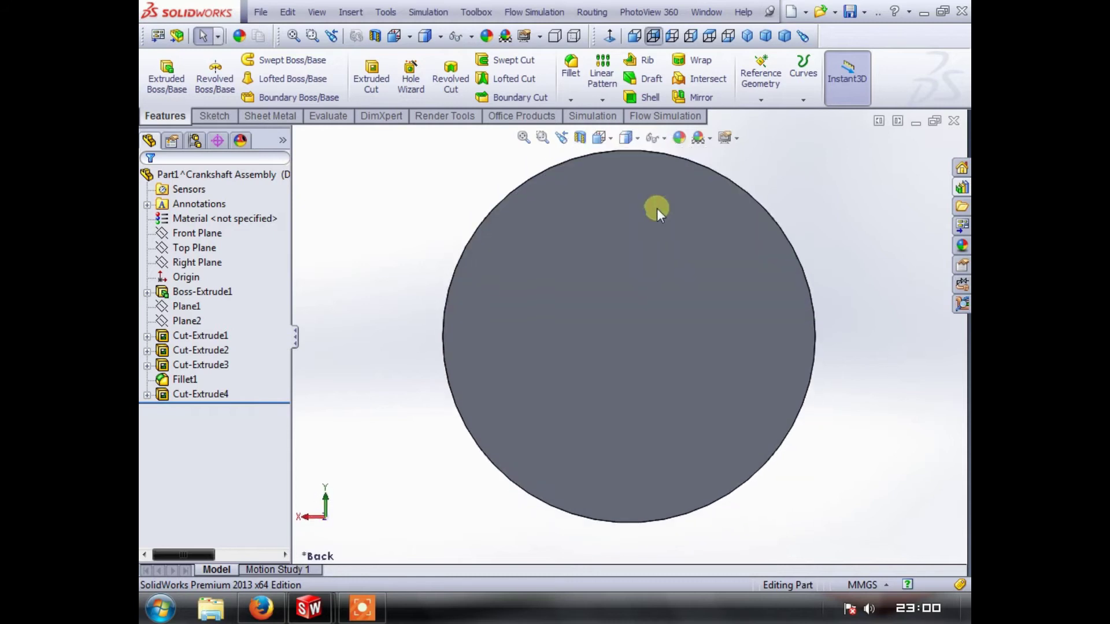
{"action": "key", "text": "ctrl+shift+z"}
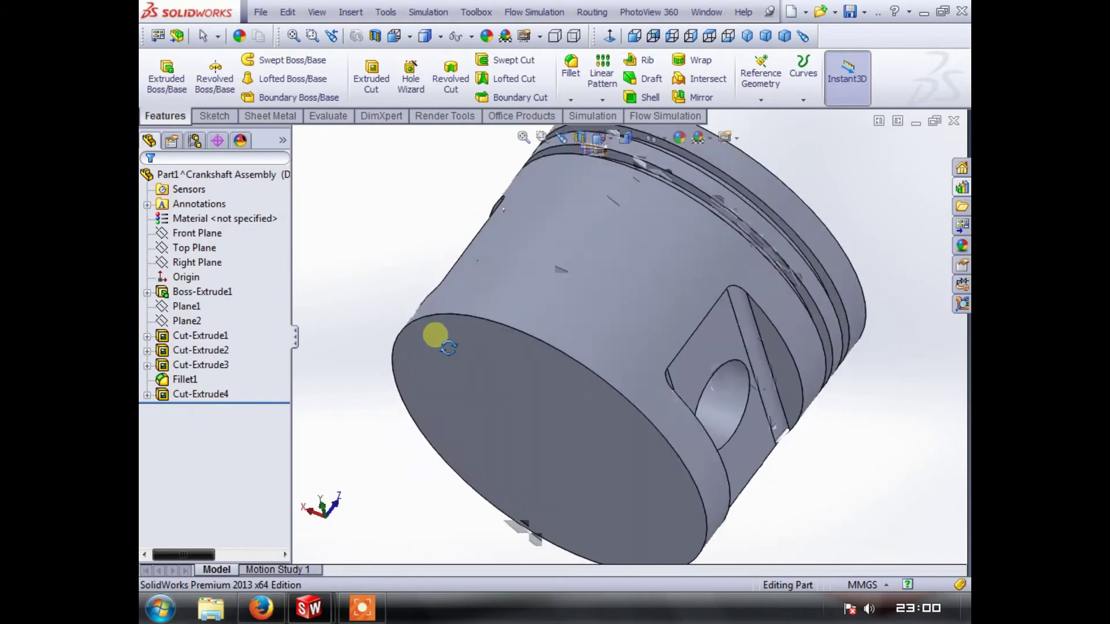
- Assign the aluminium alloy 6061-T4 (SS) from the SolidWorks Materials library to the piston
{"action": "right_click", "coordinate": [247, 223]}
{"action": "left_click", "coordinate": [298, 229]}
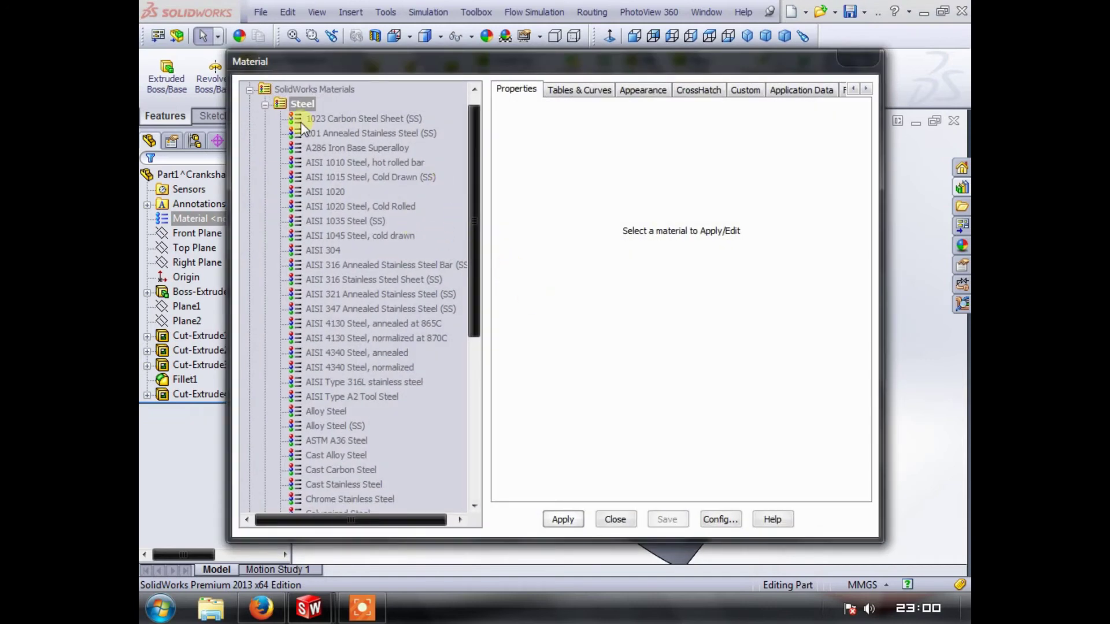
{"action": "left_click", "coordinate": [265, 105]}
{"action": "double_click", "coordinate": [330, 148]}
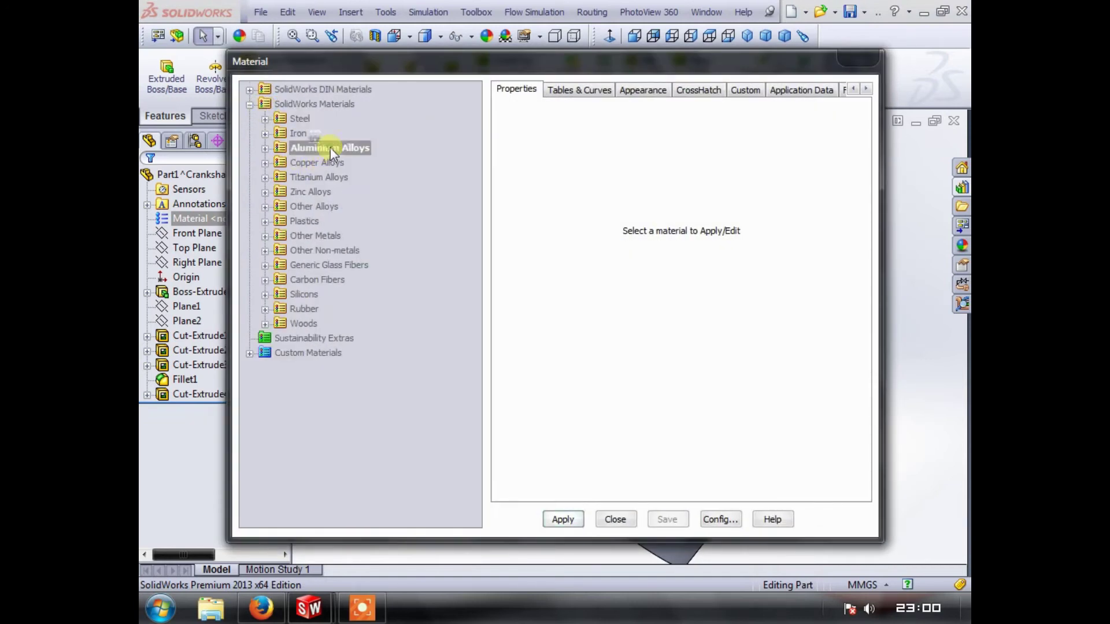
{"action": "left_click", "coordinate": [377, 392]}
{"action": "scroll", "coordinate": [377, 392], "scroll_direction": "down", "scroll_amount": 6}
{"action": "scroll", "coordinate": [377, 392], "scroll_direction": "down", "scroll_amount": 11}
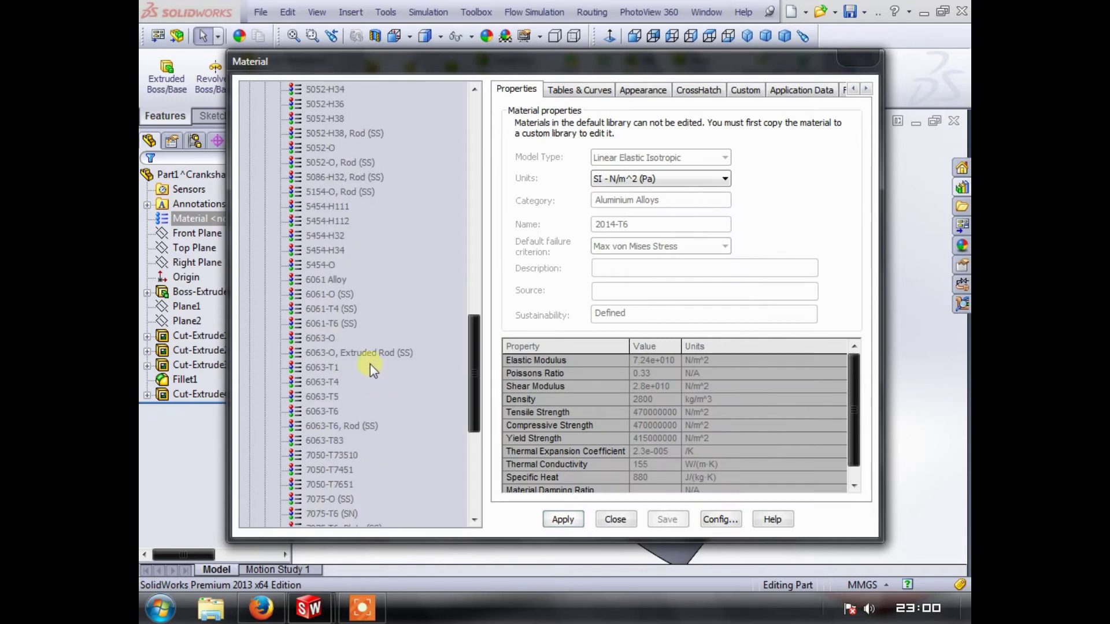
{"action": "left_click", "coordinate": [321, 309]}
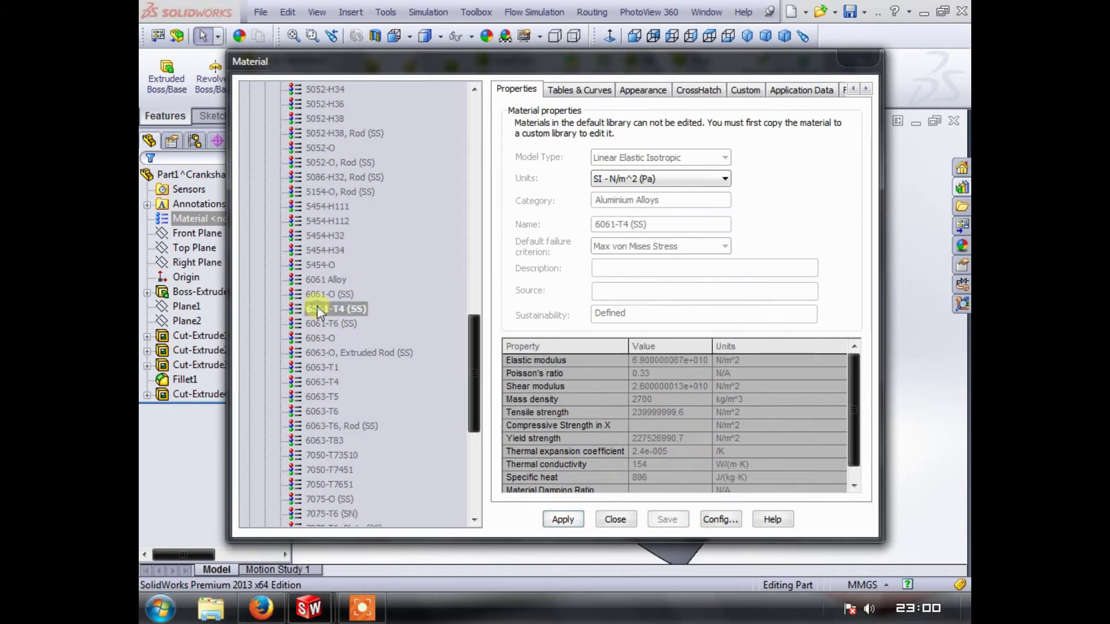
{"action": "left_click", "coordinate": [615, 519]}
- Evaluate the piston's mass properties to check its mass
{"action": "middle_click_drag", "start_coordinate": [656, 445], "coordinate": [587, 279]}
{"action": "left_click", "coordinate": [203, 36]}
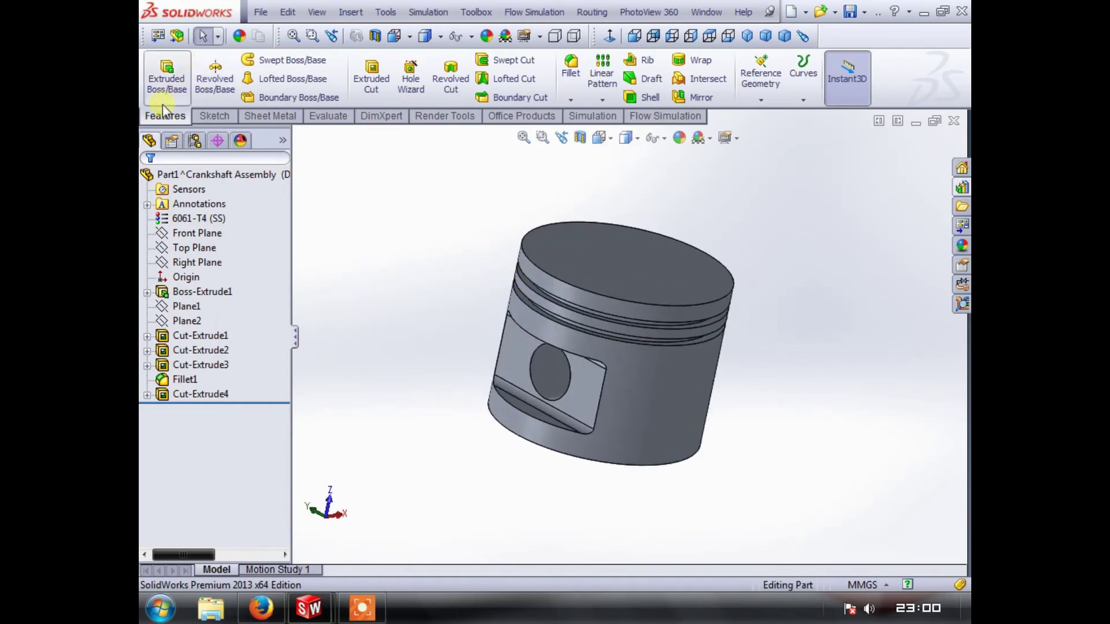
{"action": "left_click", "coordinate": [318, 114]}
{"action": "left_click", "coordinate": [240, 78]}
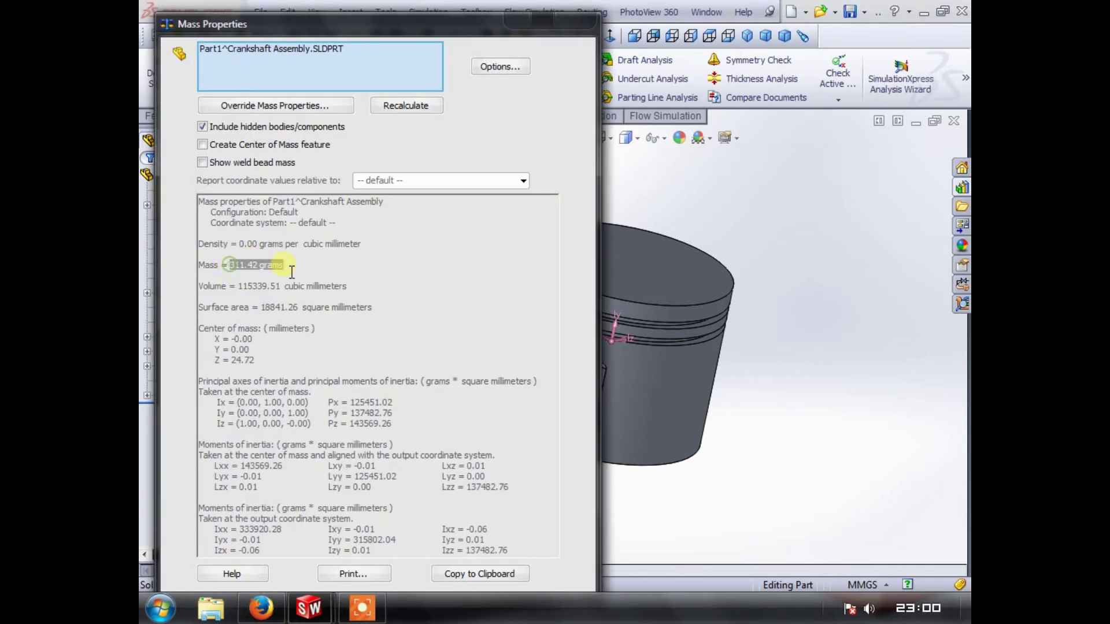
{"action": "left_click", "coordinate": [574, 26]}
- Show the piston in the Back view with hidden lines visible
{"action": "middle_click_drag", "start_coordinate": [521, 396], "coordinate": [584, 225]}
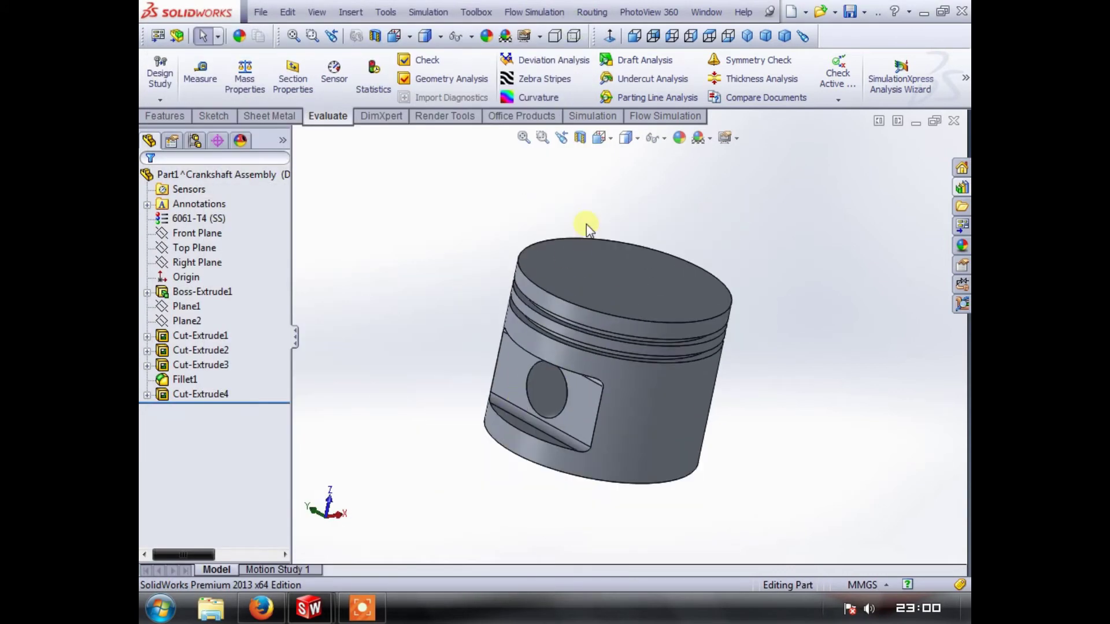
{"action": "left_click", "coordinate": [602, 137]}
{"action": "left_click", "coordinate": [661, 196]}
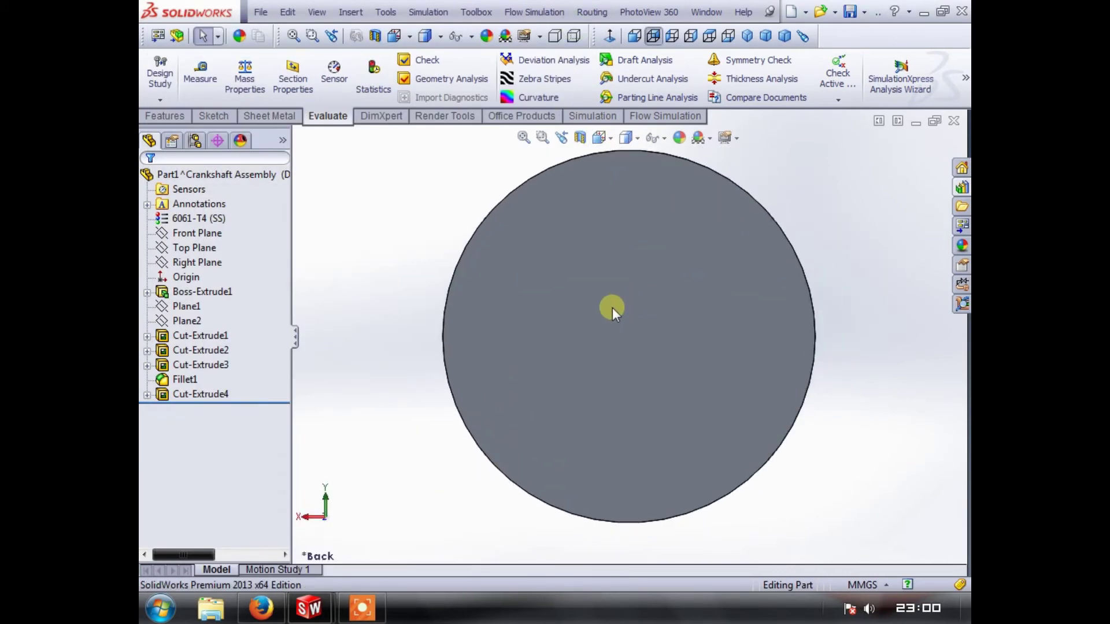
{"action": "left_click", "coordinate": [623, 139]}
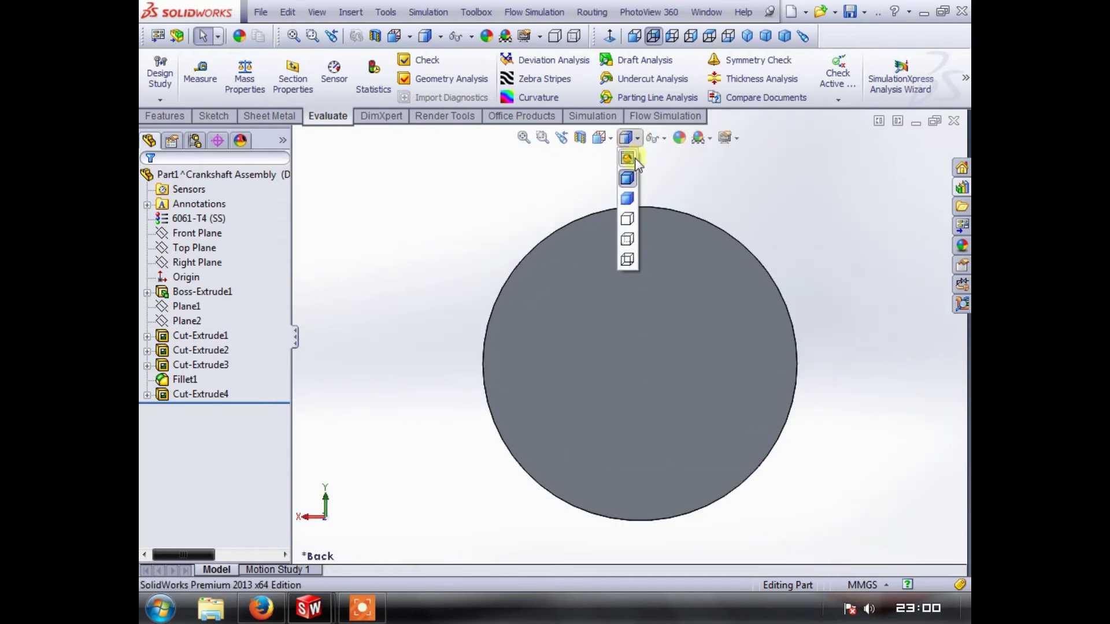
{"action": "left_click", "coordinate": [627, 212]}
{"action": "scroll", "coordinate": [690, 365], "scroll_direction": "down", "scroll_amount": 3}
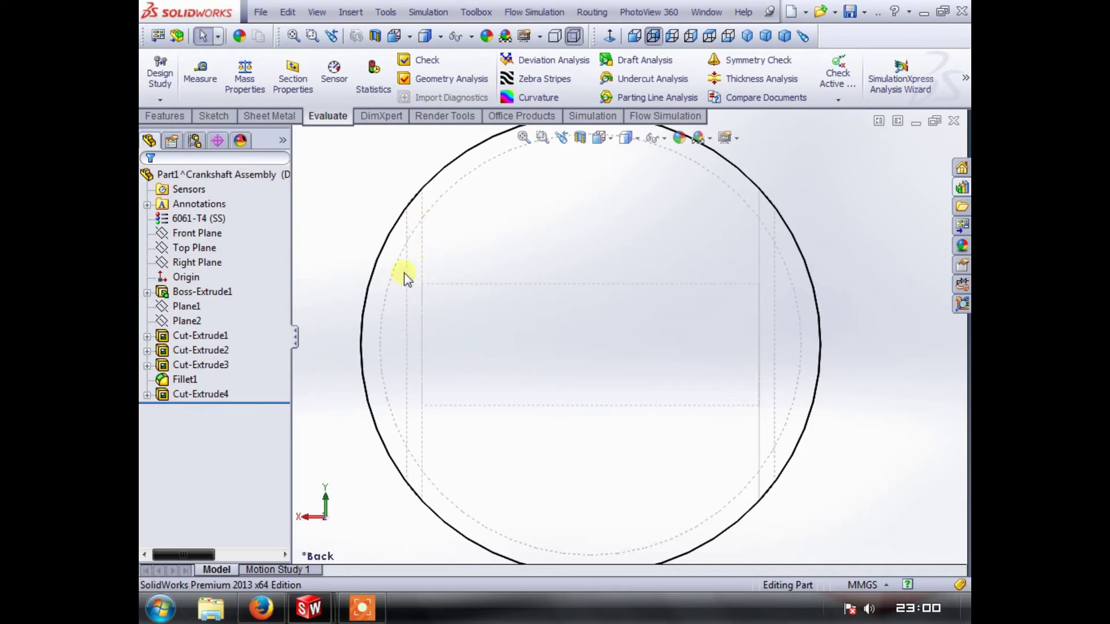
{"action": "scroll", "coordinate": [554, 303], "scroll_direction": "up", "scroll_amount": 2}
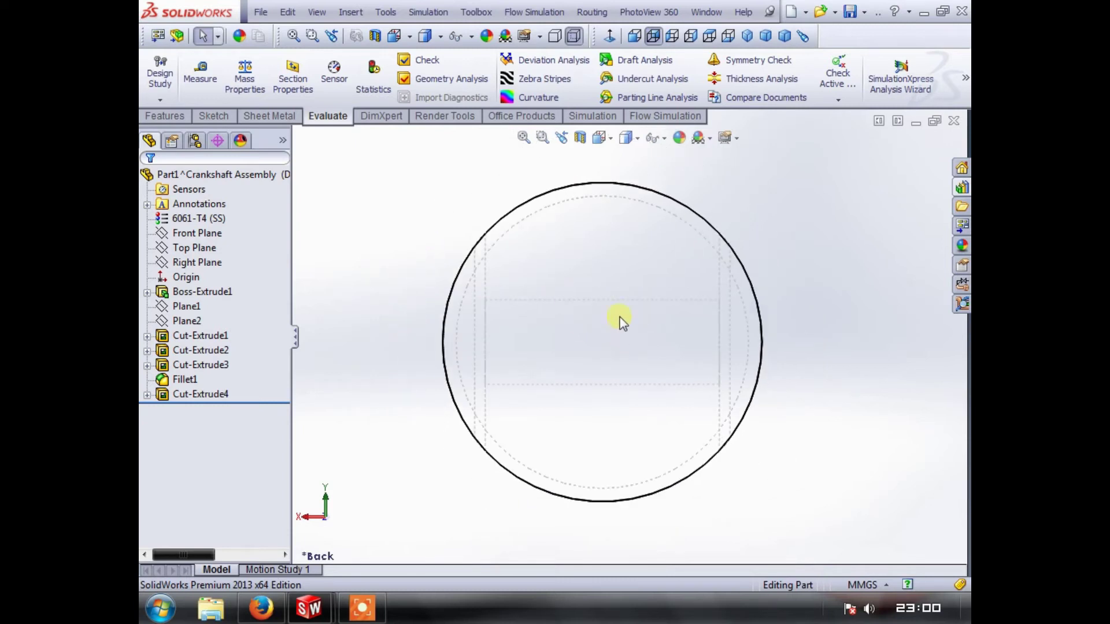
- Sketch a circle of about 26 mm radius centred on the origin on the piston's open-end face
{"action": "scroll", "coordinate": [624, 284], "scroll_direction": "down", "scroll_amount": 2}
{"action": "left_click", "coordinate": [213, 116]}
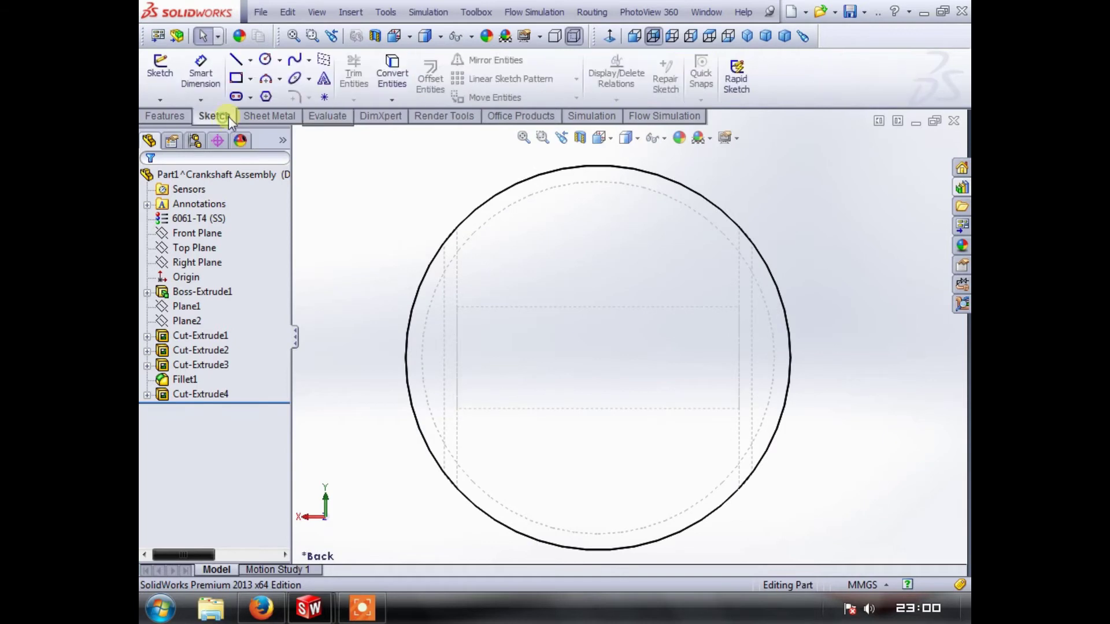
{"action": "left_click", "coordinate": [266, 59]}
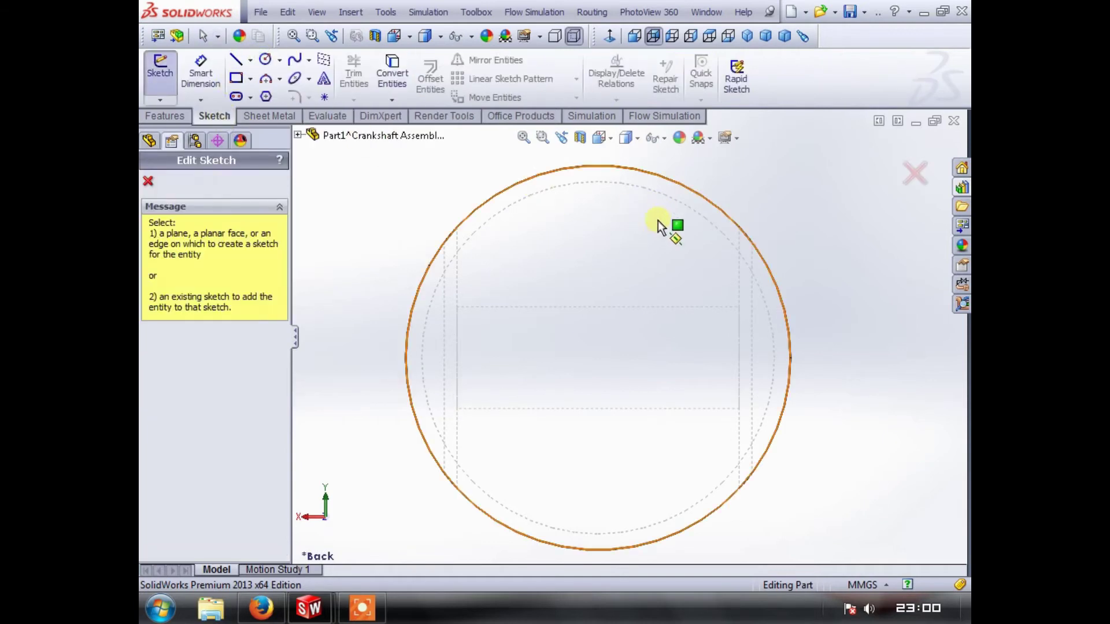
{"action": "left_click", "coordinate": [657, 255]}
{"action": "left_click", "coordinate": [601, 355]}
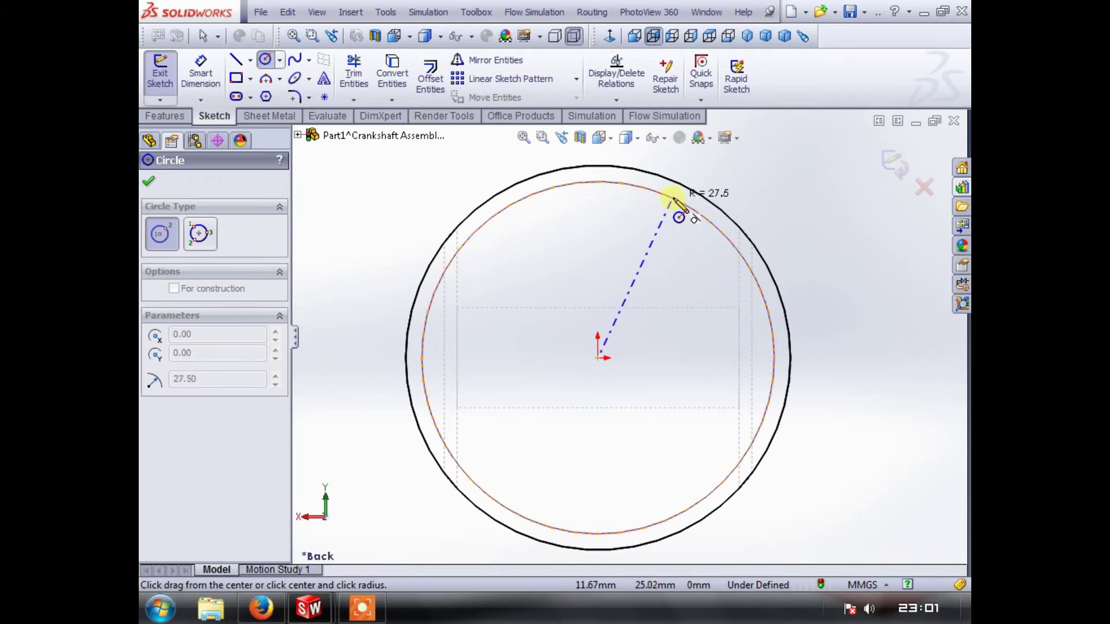
{"action": "left_click", "coordinate": [664, 206]}
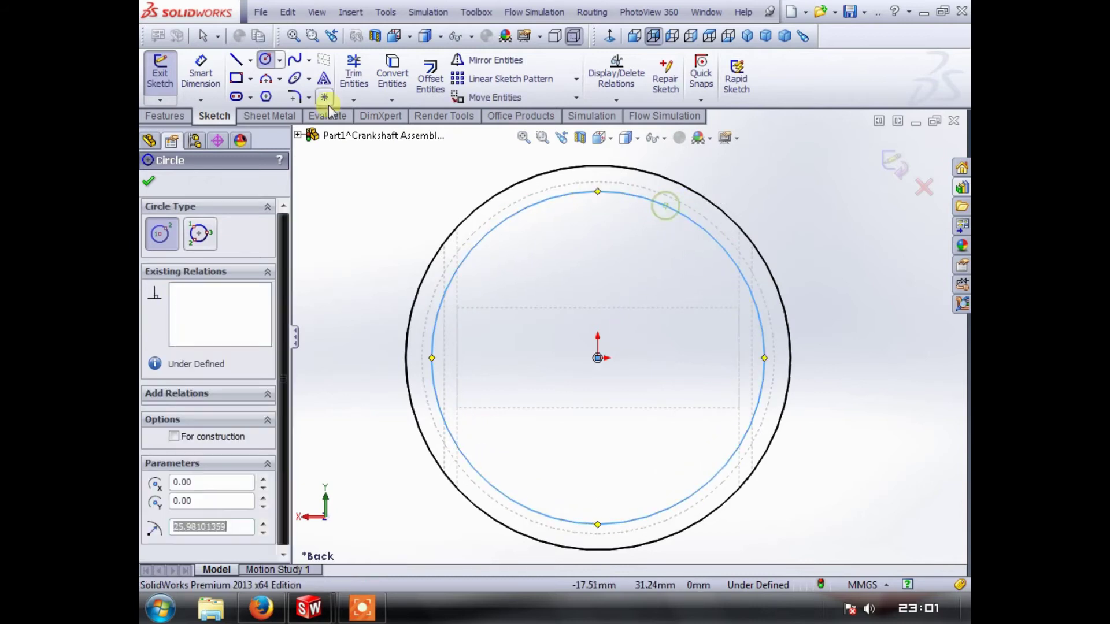
- Dimension the new circle's diameter as 52 mm
{"action": "left_click", "coordinate": [213, 77]}
{"action": "left_click", "coordinate": [712, 238]}
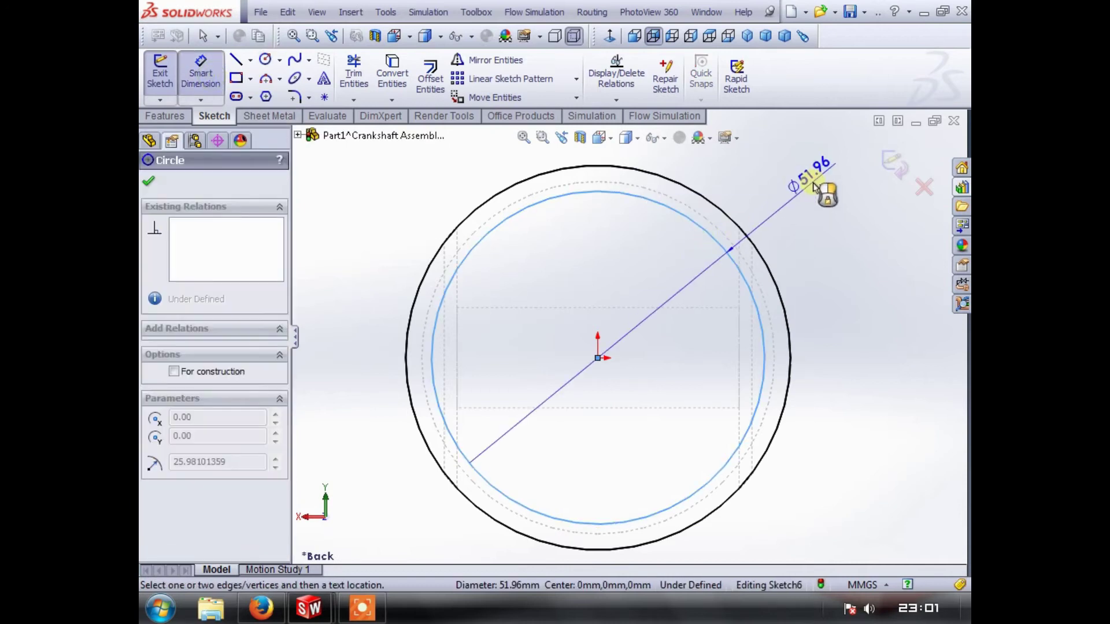
{"action": "left_click", "coordinate": [830, 193]}
{"action": "type", "text": "52"}
{"action": "key", "text": "Return"}
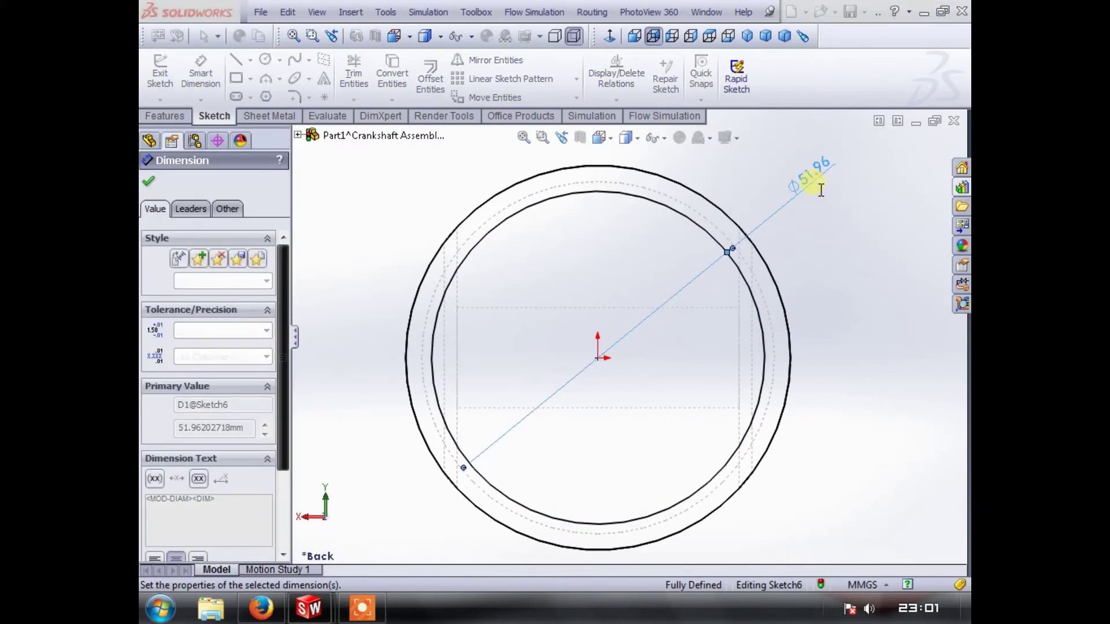
- Draw a vertical construction centerline through the origin, extending past the piston's outline at both ends
{"action": "left_click", "coordinate": [250, 61]}
{"action": "left_click", "coordinate": [260, 92]}
{"action": "scroll", "coordinate": [630, 235], "scroll_direction": "up", "scroll_amount": 2}
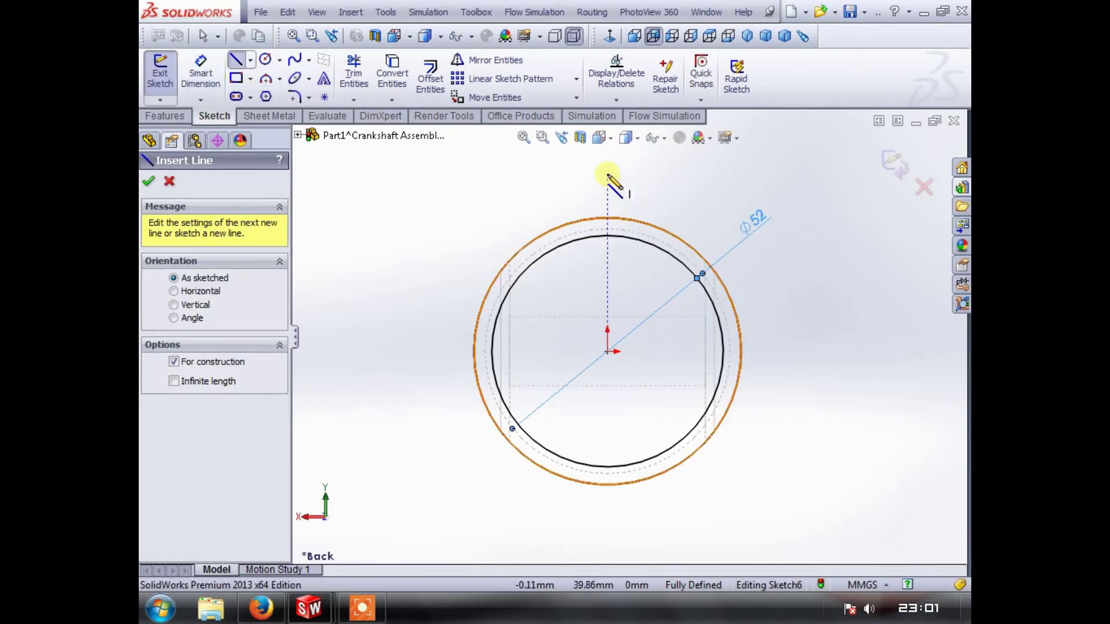
{"action": "left_click", "coordinate": [607, 175]}
{"action": "left_click", "coordinate": [607, 529]}
{"action": "key", "text": "Escape"}
{"action": "scroll", "coordinate": [634, 400], "scroll_direction": "up", "scroll_amount": 2}
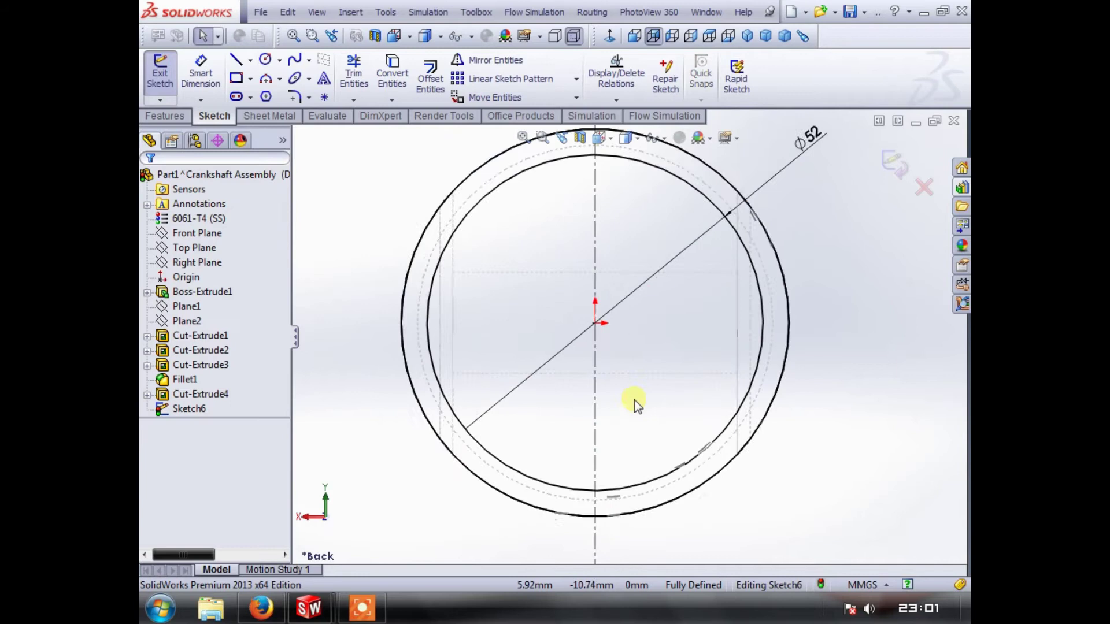
{"action": "middle_click_drag", "start_coordinate": [607, 372], "coordinate": [604, 359], "text": "ctrl"}
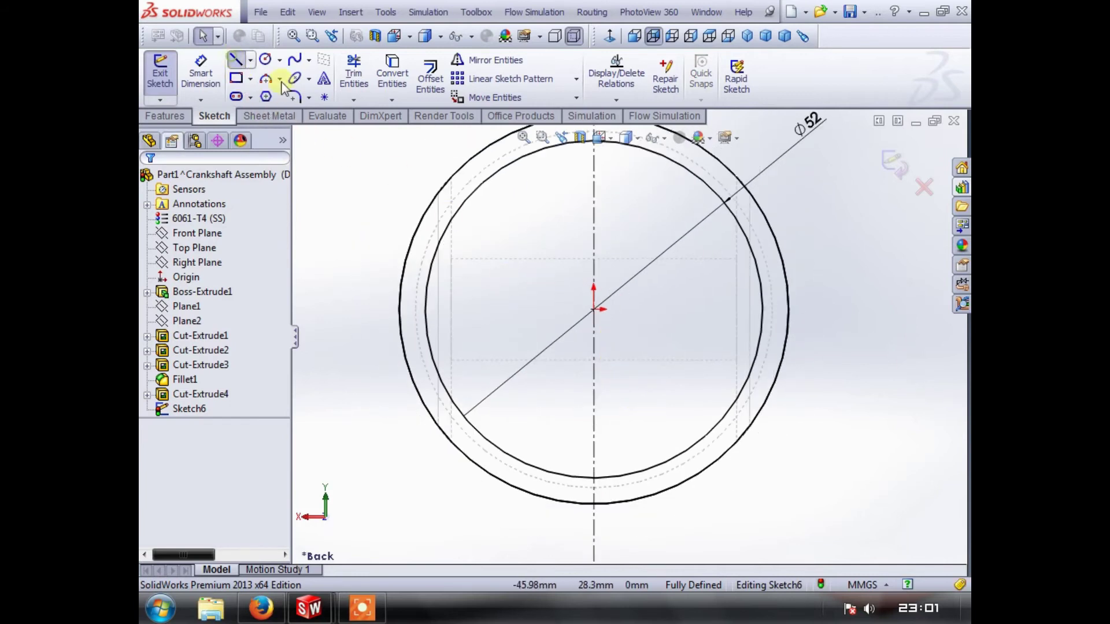
- Sketch a vertical line about 61 mm long and place it across the circle, between the left recess edge and the centerline
{"action": "left_click", "coordinate": [235, 59]}
{"action": "key", "text": "f"}
{"action": "left_click", "coordinate": [411, 192]}
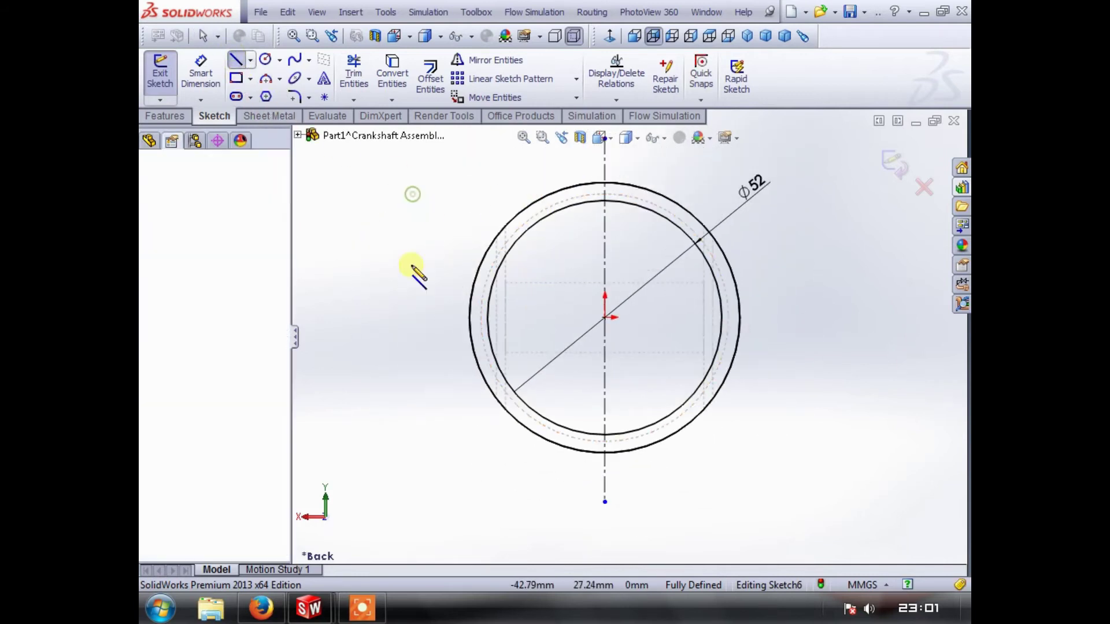
{"action": "key", "text": "z"}
{"action": "left_click", "coordinate": [448, 447]}
{"action": "key", "text": "Escape"}
{"action": "scroll", "coordinate": [520, 306], "scroll_direction": "down", "scroll_amount": 3}
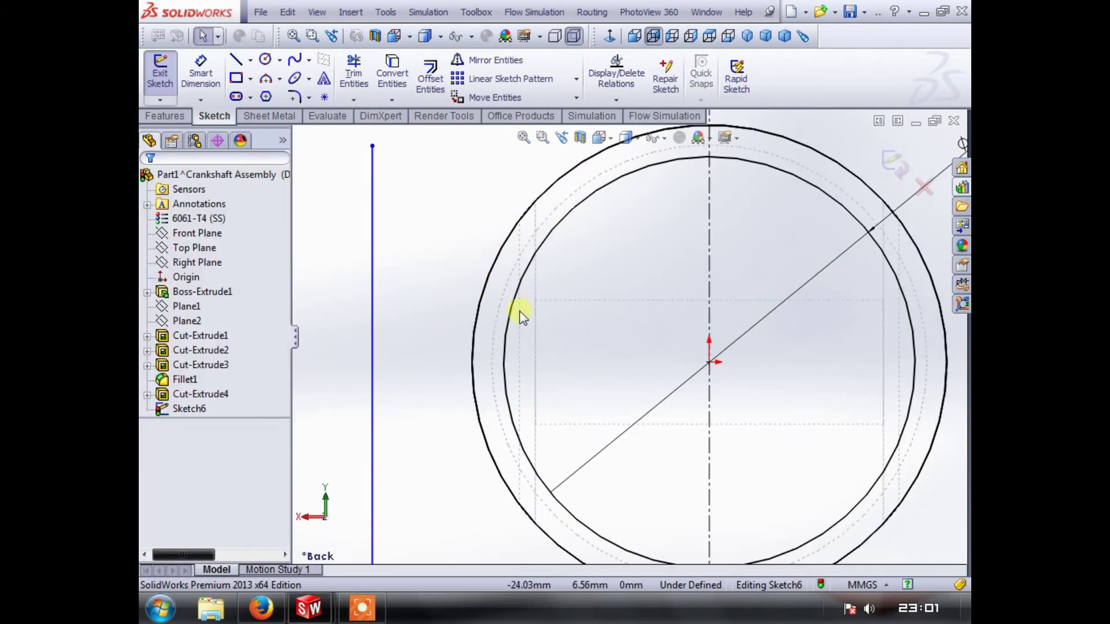
{"action": "left_click_drag", "start_coordinate": [372, 314], "coordinate": [588, 309]}
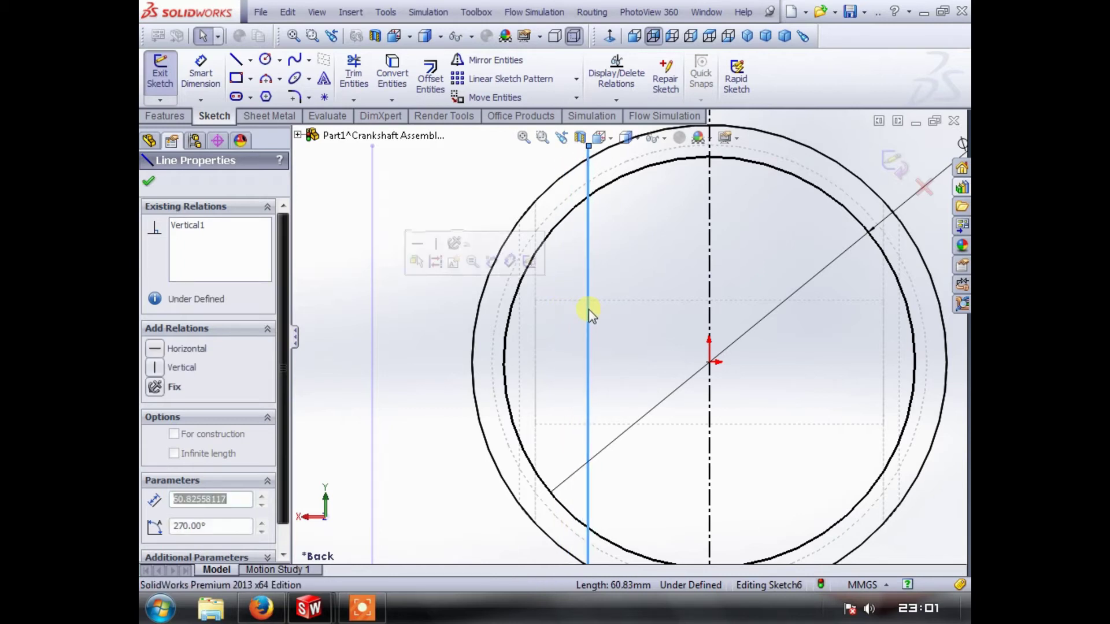
- Dimension the vertical line 6.5 mm from the hidden flat edge of the left recess
{"action": "left_click", "coordinate": [214, 68]}
{"action": "left_click", "coordinate": [535, 283]}
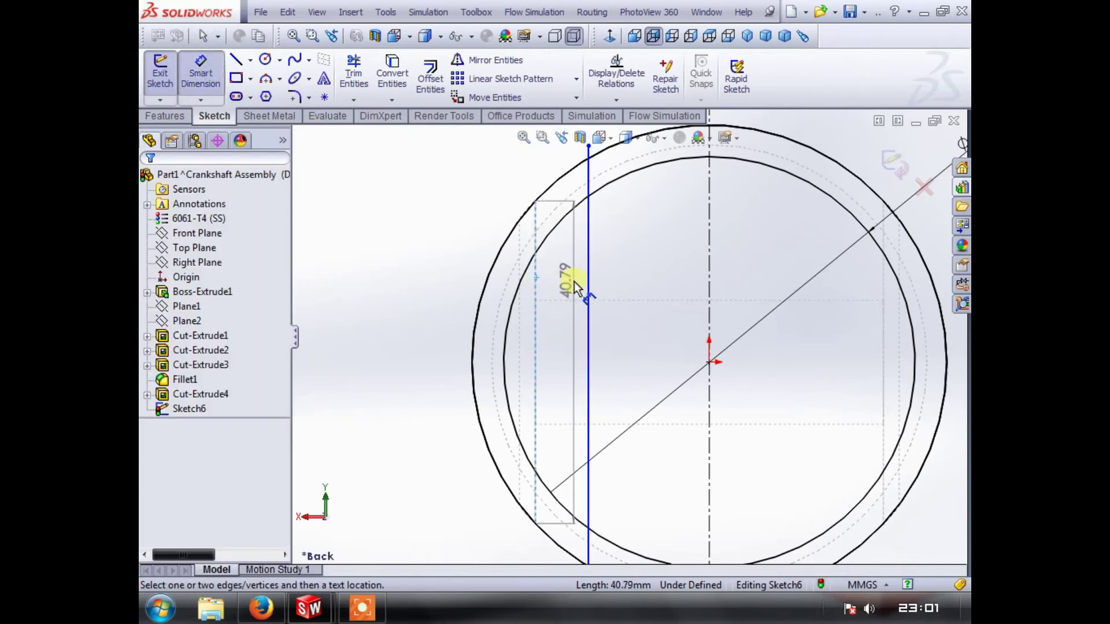
{"action": "left_click", "coordinate": [589, 280]}
{"action": "left_click", "coordinate": [361, 361]}
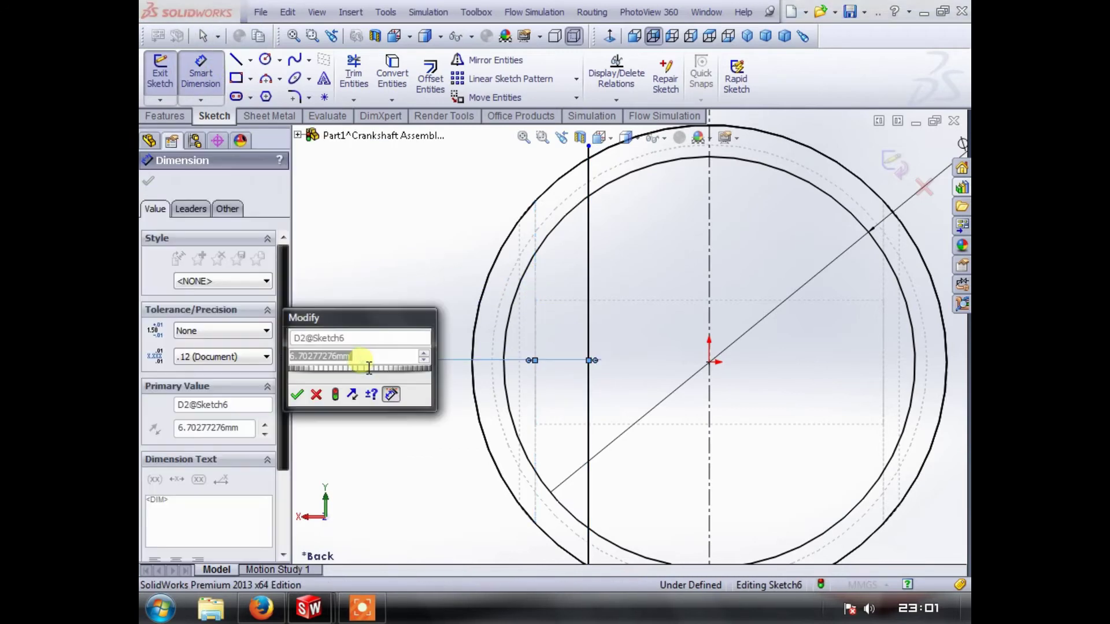
{"action": "type", "text": "6.5"}
{"action": "key", "text": "Return"}
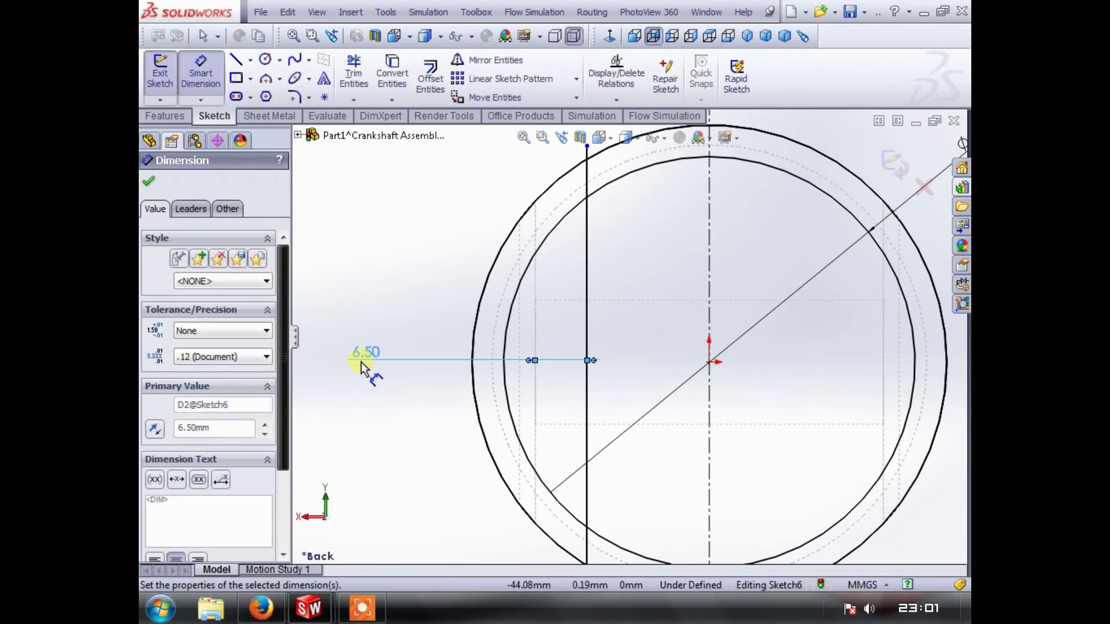
{"action": "scroll", "coordinate": [635, 323], "scroll_direction": "up", "scroll_amount": 3}
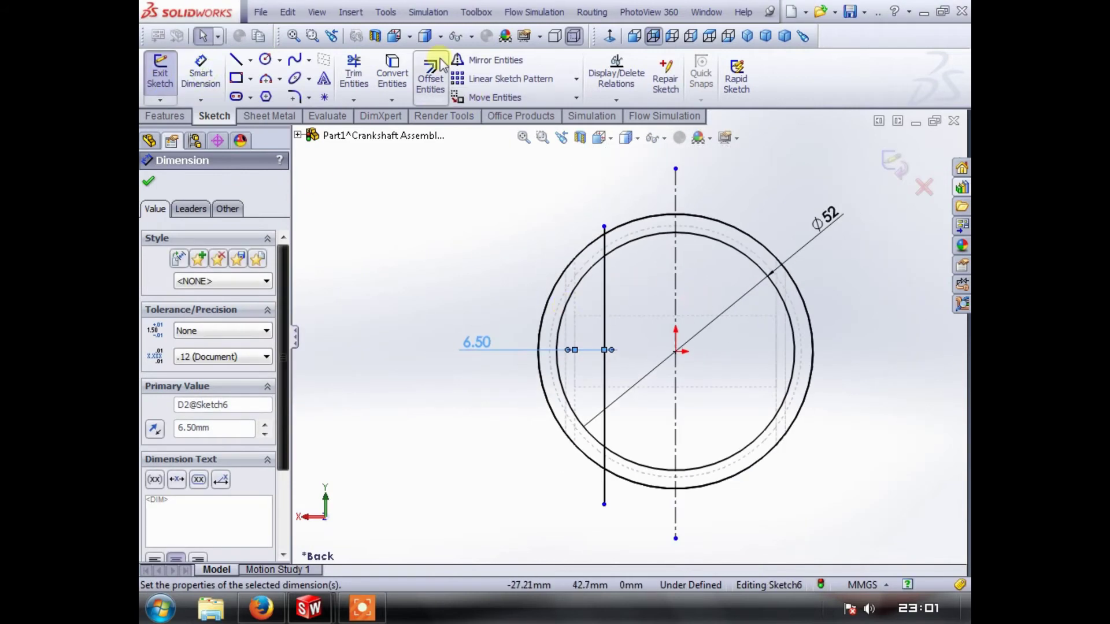
- Mirror the vertical line about the centerline, keeping the original
{"action": "left_click", "coordinate": [495, 59]}
{"action": "left_click", "coordinate": [604, 298]}
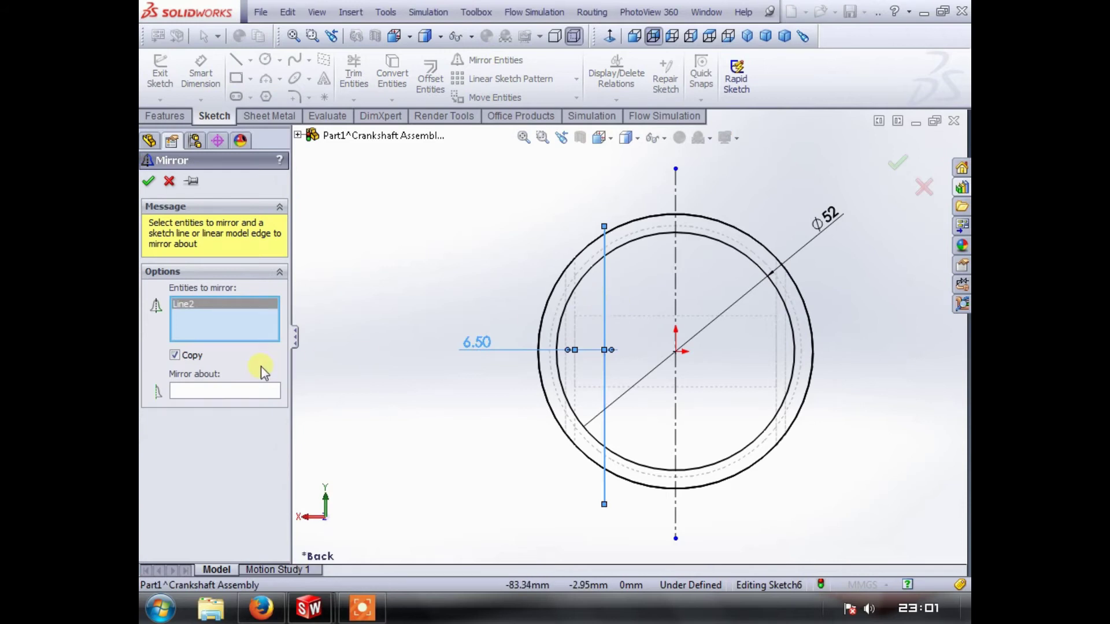
{"action": "left_click", "coordinate": [243, 387]}
{"action": "left_click", "coordinate": [675, 280]}
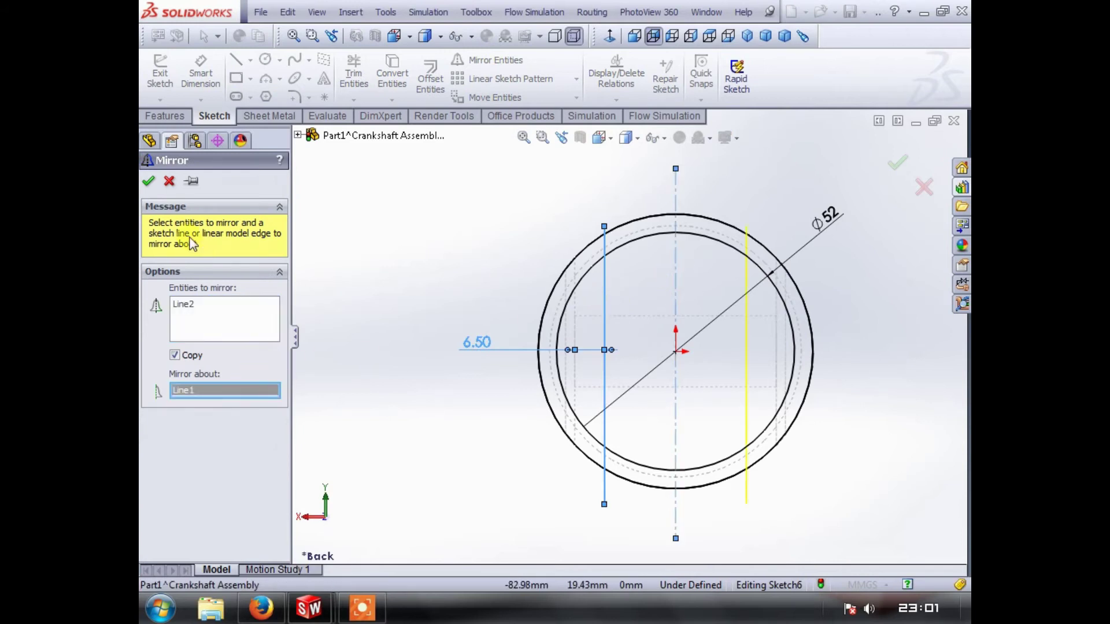
{"action": "left_click", "coordinate": [149, 182]}
- Trim the line ends outside the circle and its outer side arcs, leaving a closed profile of two lines and two arcs
{"action": "scroll", "coordinate": [720, 324], "scroll_direction": "down", "scroll_amount": 2}
{"action": "left_click", "coordinate": [354, 75]}
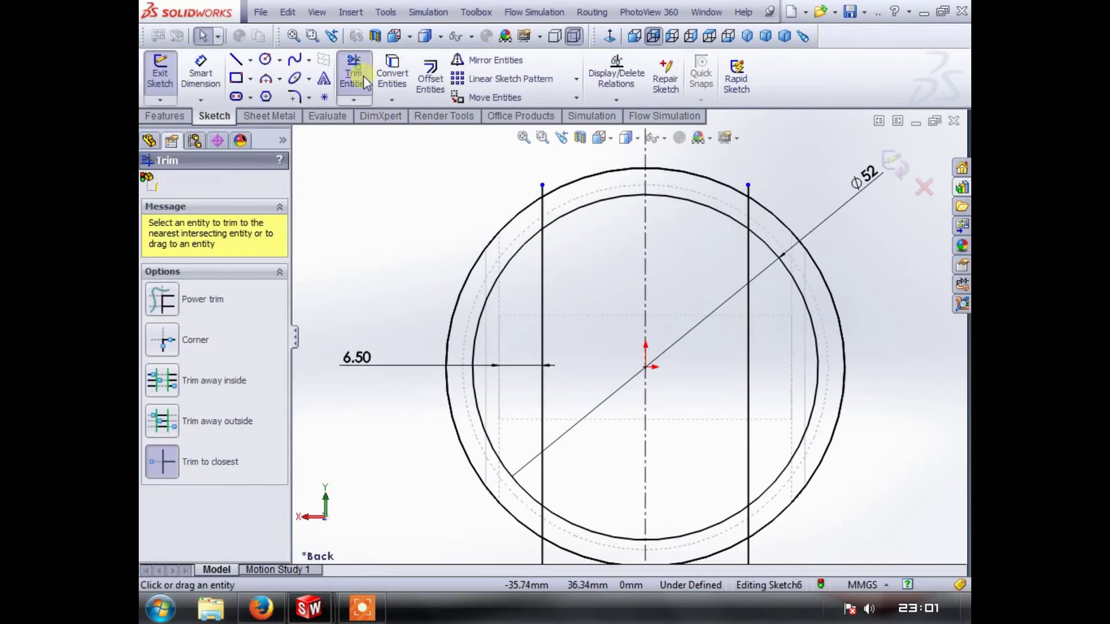
{"action": "scroll", "coordinate": [629, 228], "scroll_direction": "down", "scroll_amount": 2}
{"action": "left_click", "coordinate": [501, 346]}
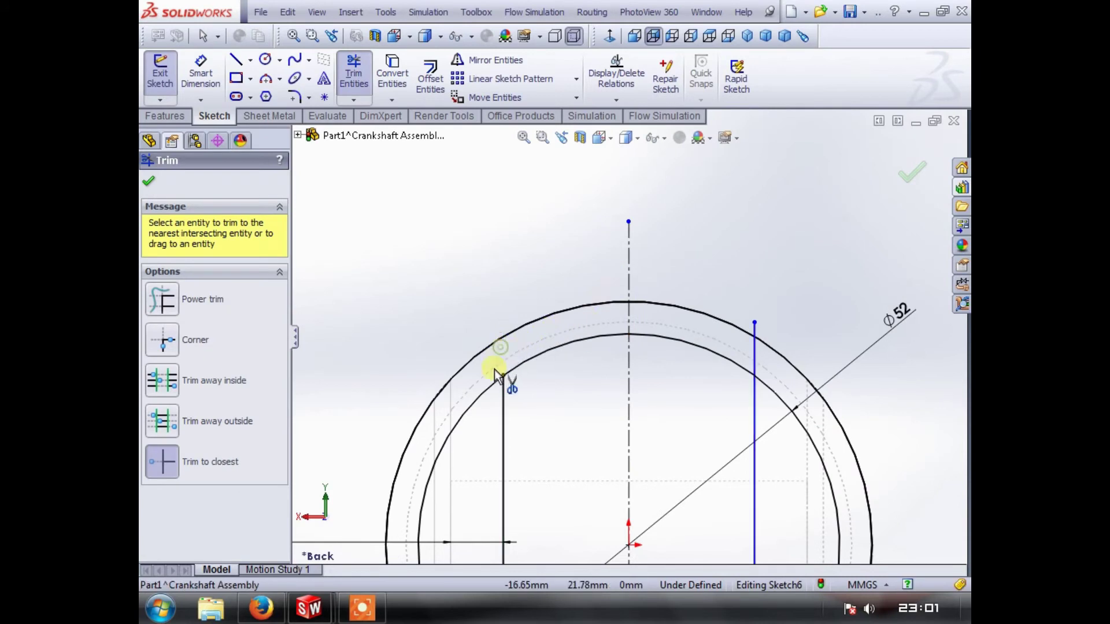
{"action": "left_click", "coordinate": [484, 390]}
{"action": "scroll", "coordinate": [509, 405], "scroll_direction": "up", "scroll_amount": 3}
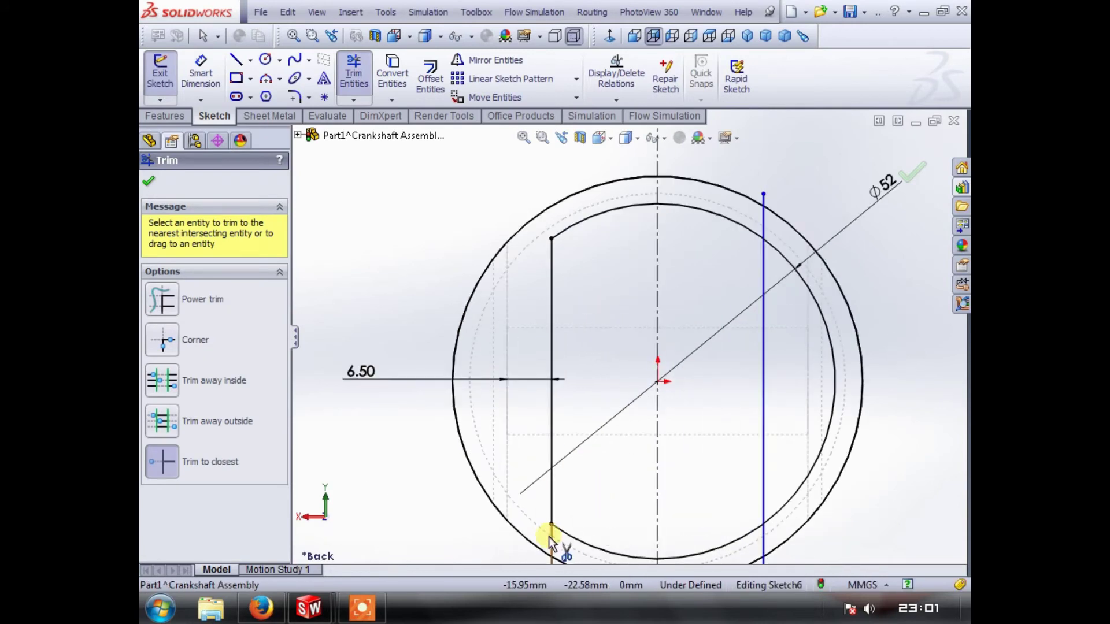
{"action": "left_click", "coordinate": [762, 544]}
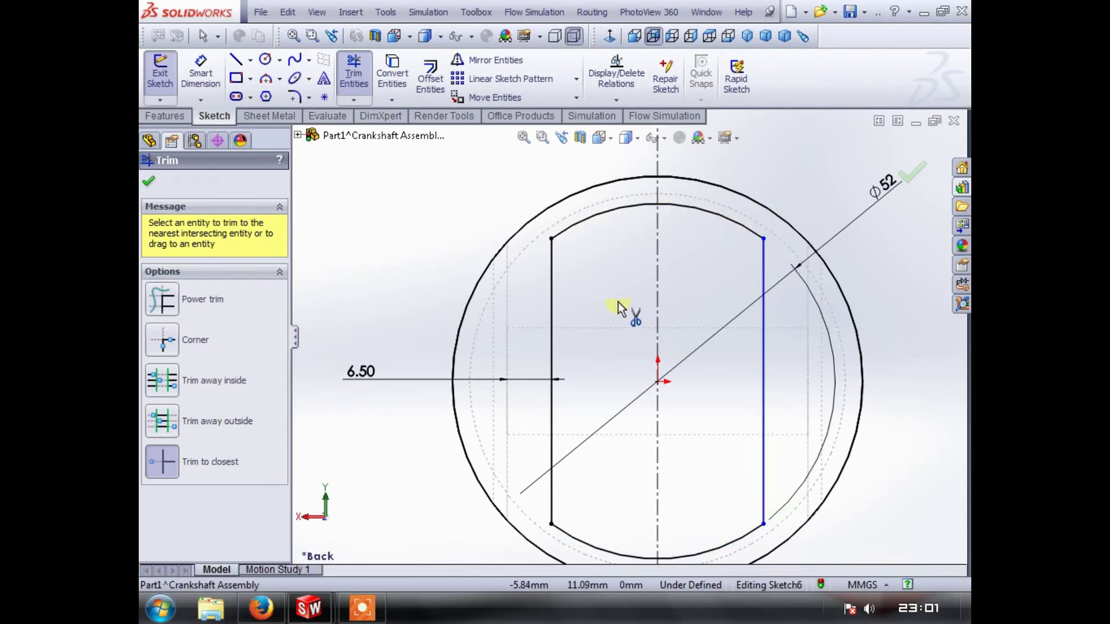
{"action": "scroll", "coordinate": [627, 318], "scroll_direction": "up", "scroll_amount": 3}
{"action": "left_click", "coordinate": [353, 72]}
- Cut-extrude the trimmed profile into the piston with a Blind depth of 32 mm, using the Right view to judge the depth
{"action": "mouse_move", "coordinate": [497, 350]}
{"action": "middle_mouse_down"}
{"action": "mouse_move", "coordinate": [554, 440]}
{"action": "mouse_move", "coordinate": [677, 394]}
{"action": "mouse_move", "coordinate": [416, 439]}
{"action": "mouse_move", "coordinate": [441, 495]}
{"action": "mouse_move", "coordinate": [426, 334]}
{"action": "mouse_move", "coordinate": [404, 277]}
{"action": "middle_mouse_up"}
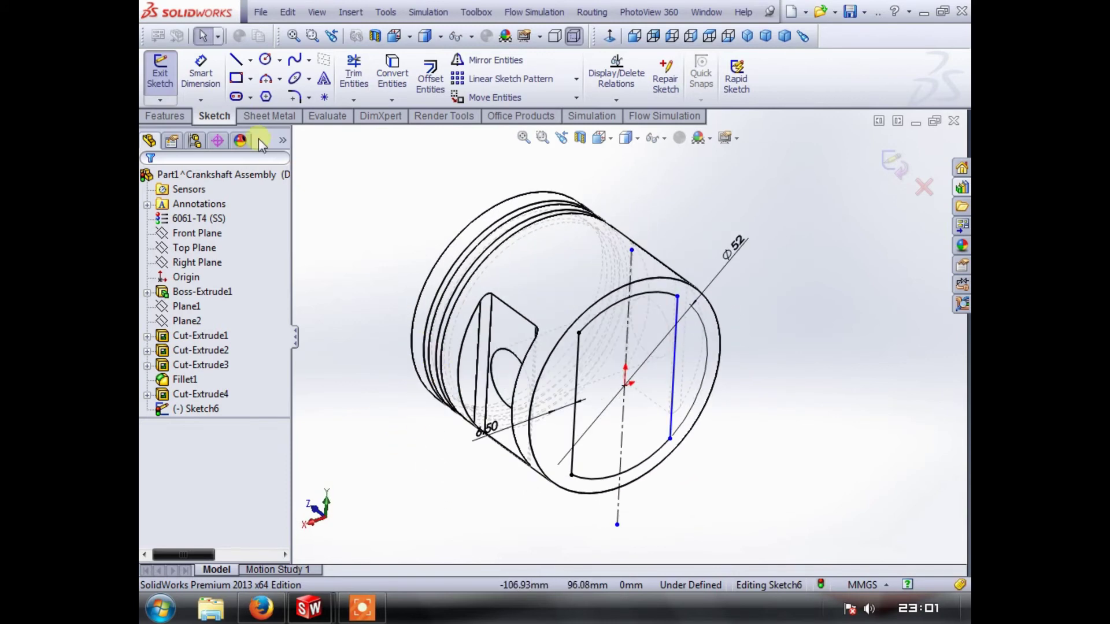
{"action": "left_click", "coordinate": [165, 116]}
{"action": "left_click", "coordinate": [372, 74]}
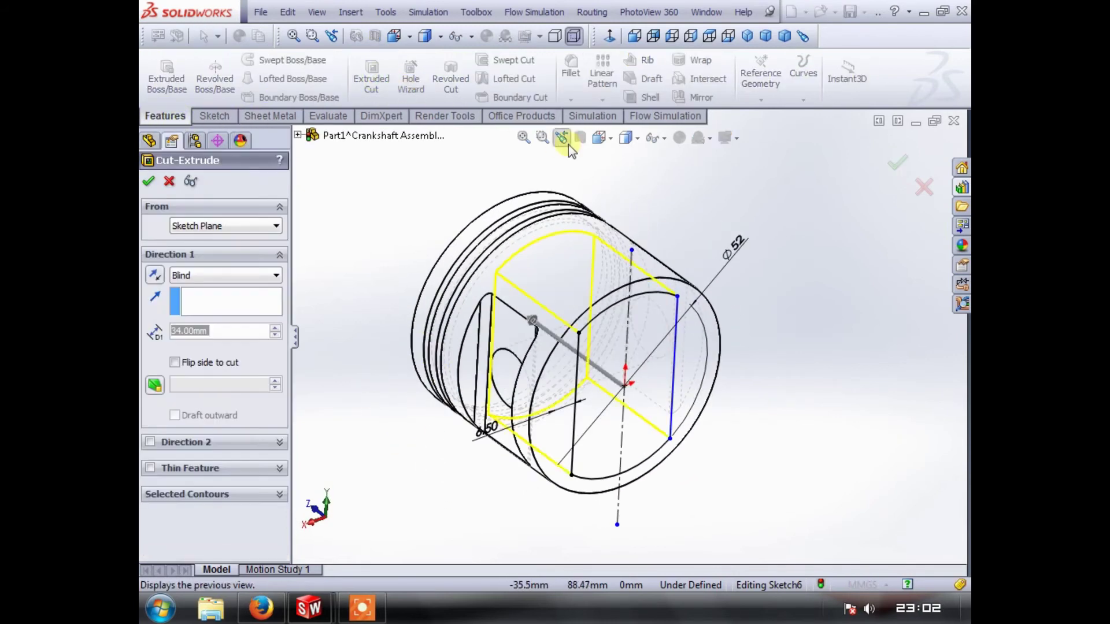
{"action": "left_click", "coordinate": [599, 137]}
{"action": "left_click", "coordinate": [619, 182]}
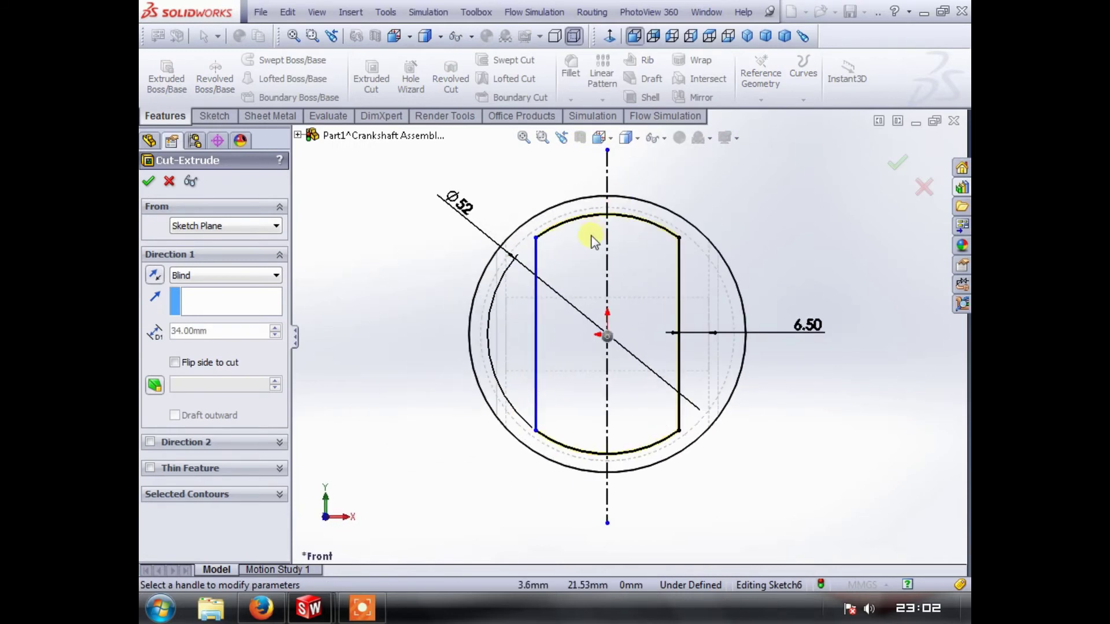
{"action": "left_click", "coordinate": [598, 137]}
{"action": "left_click", "coordinate": [629, 205]}
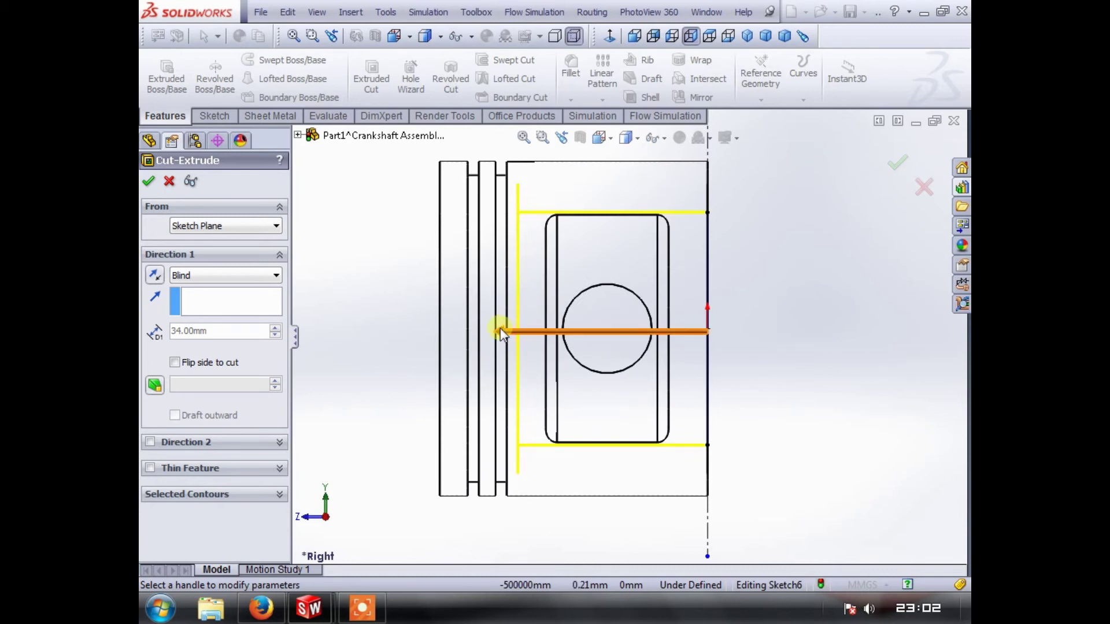
{"action": "left_click", "coordinate": [513, 333]}
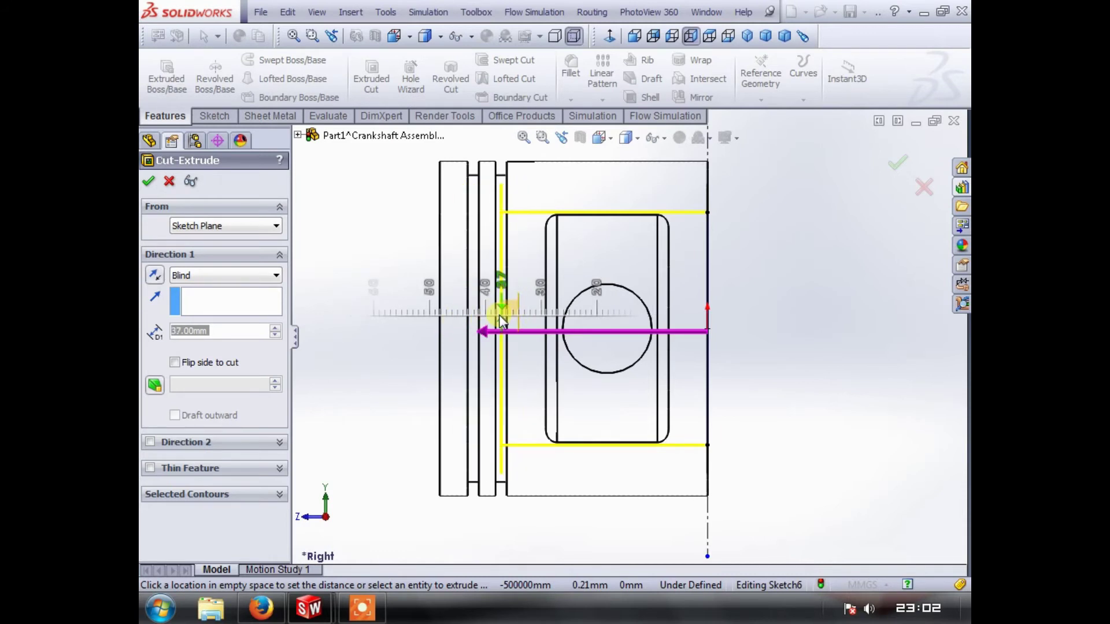
{"action": "left_click", "coordinate": [531, 316]}
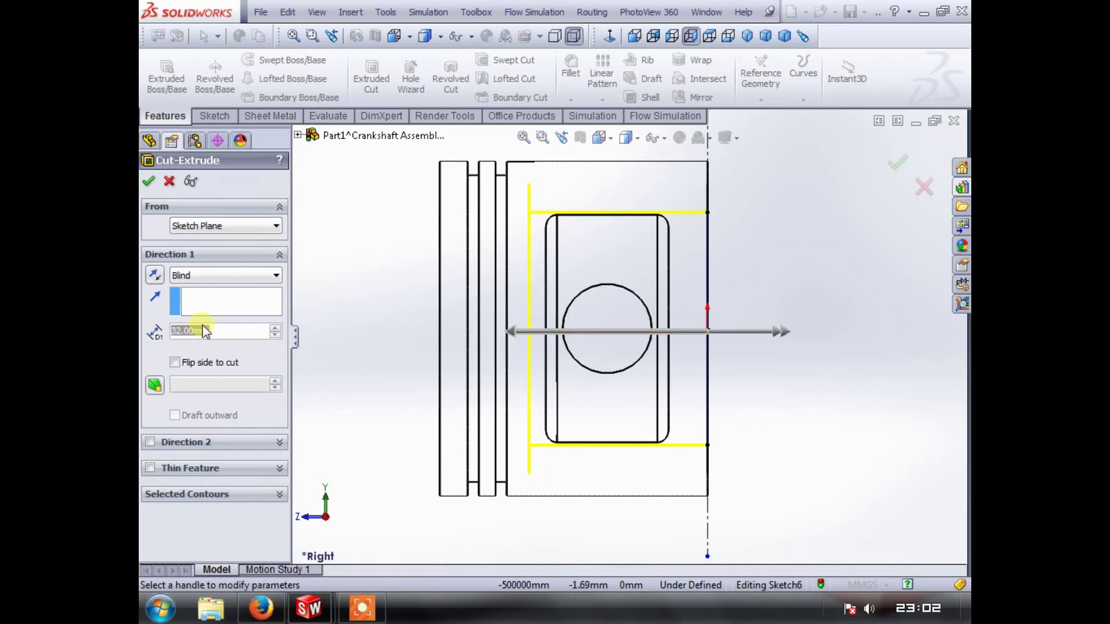
{"action": "left_click", "coordinate": [149, 183]}
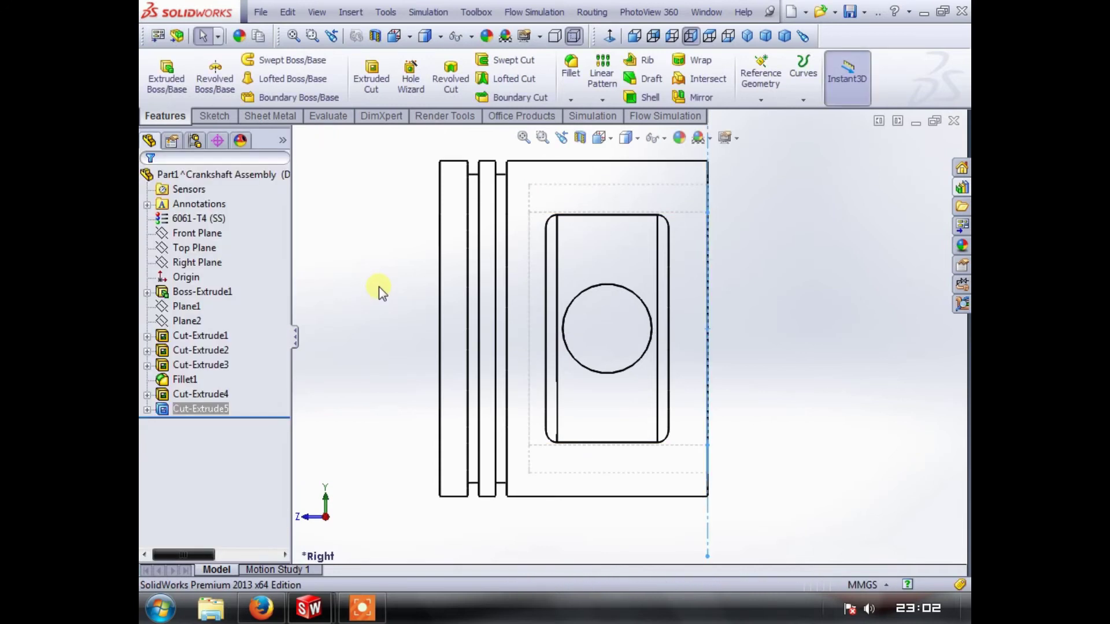
- Fillet the four inner corner edges of the new pocket with a constant 5 mm radius
{"action": "middle_click_drag", "start_coordinate": [775, 310], "coordinate": [688, 260]}
{"action": "scroll", "coordinate": [575, 227], "scroll_direction": "down", "scroll_amount": 3}
{"action": "scroll", "coordinate": [553, 283], "scroll_direction": "up", "scroll_amount": 1}
{"action": "middle_click_drag", "start_coordinate": [553, 284], "coordinate": [739, 274]}
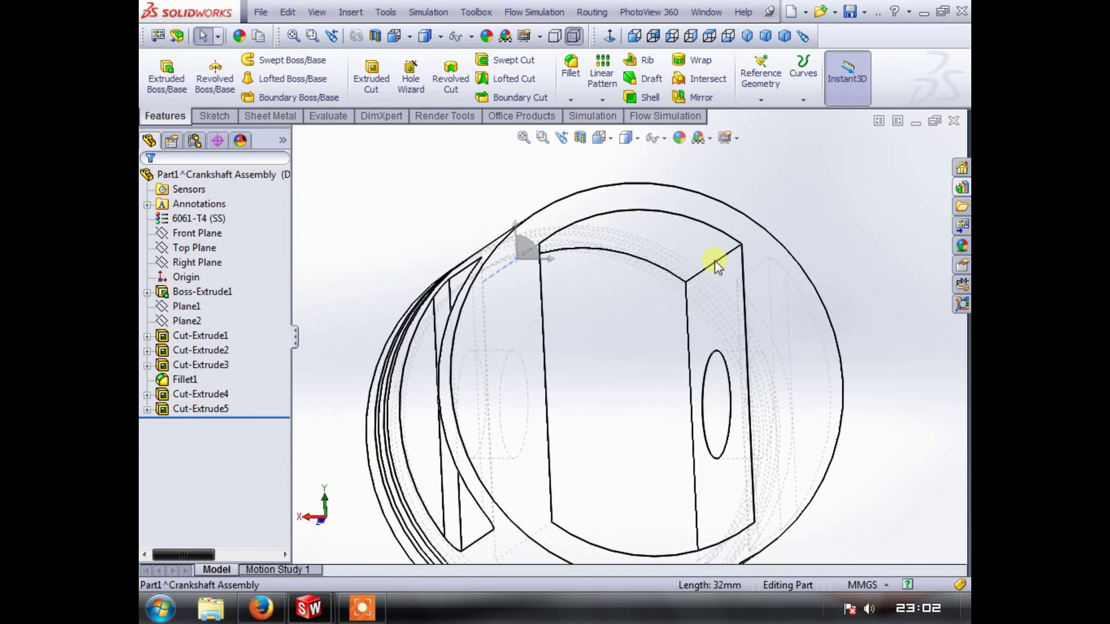
{"action": "scroll", "coordinate": [664, 376], "scroll_direction": "up", "scroll_amount": 3}
{"action": "middle_click_drag", "start_coordinate": [664, 376], "coordinate": [645, 421]}
{"action": "left_click", "coordinate": [586, 455]}
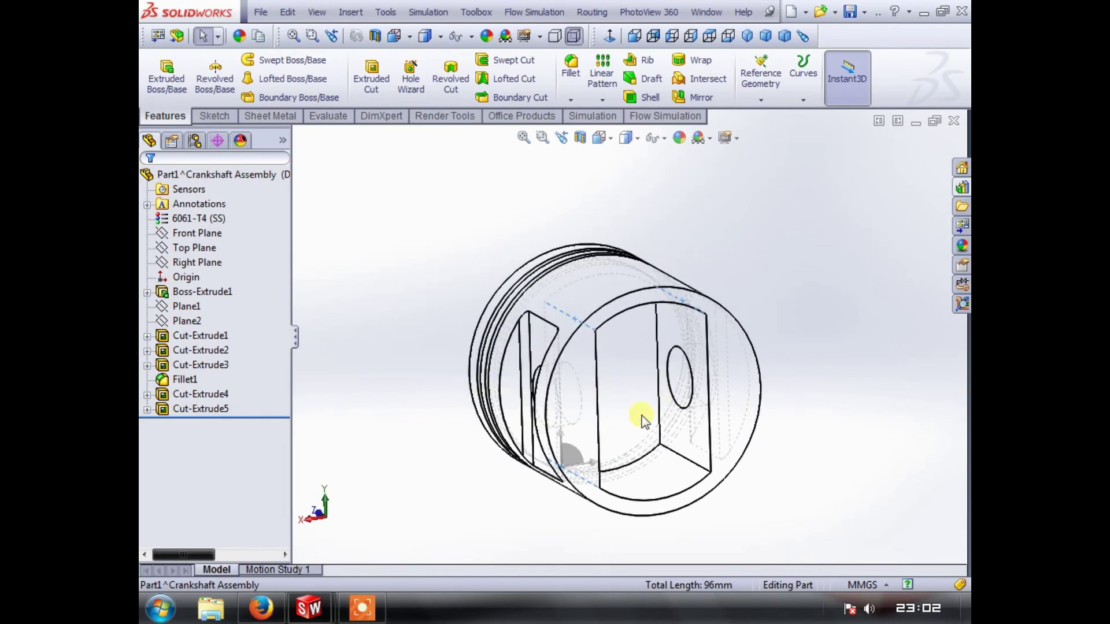
{"action": "left_click", "coordinate": [674, 452], "text": "ctrl"}
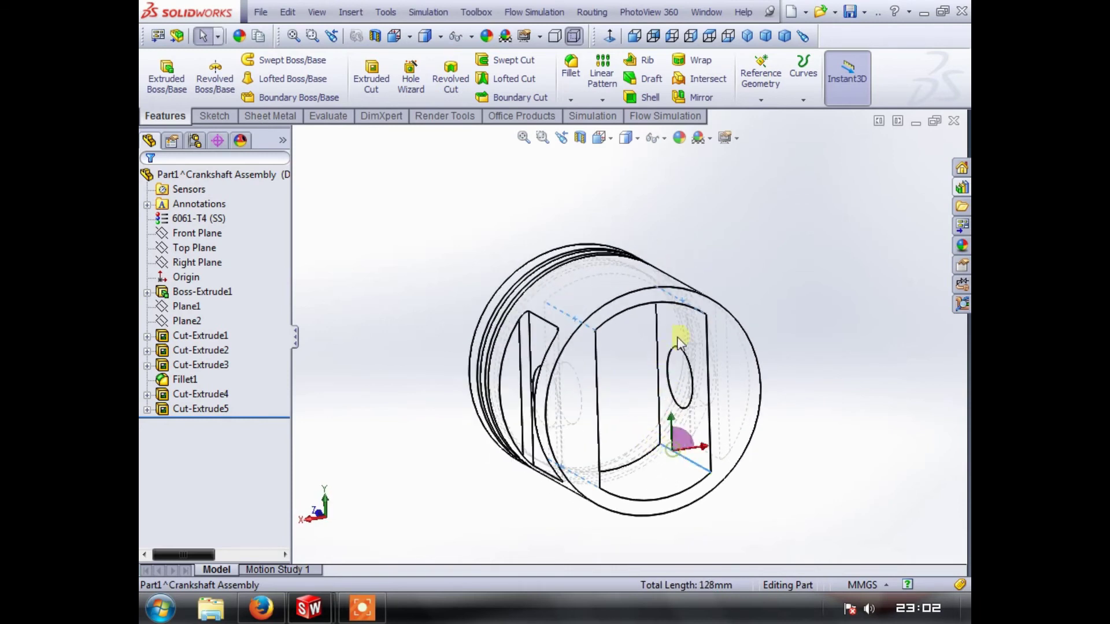
{"action": "left_click", "coordinate": [573, 69]}
{"action": "type", "text": "3"}
{"action": "key", "text": "Return"}
{"action": "type", "text": "5"}
{"action": "key", "text": "Return"}
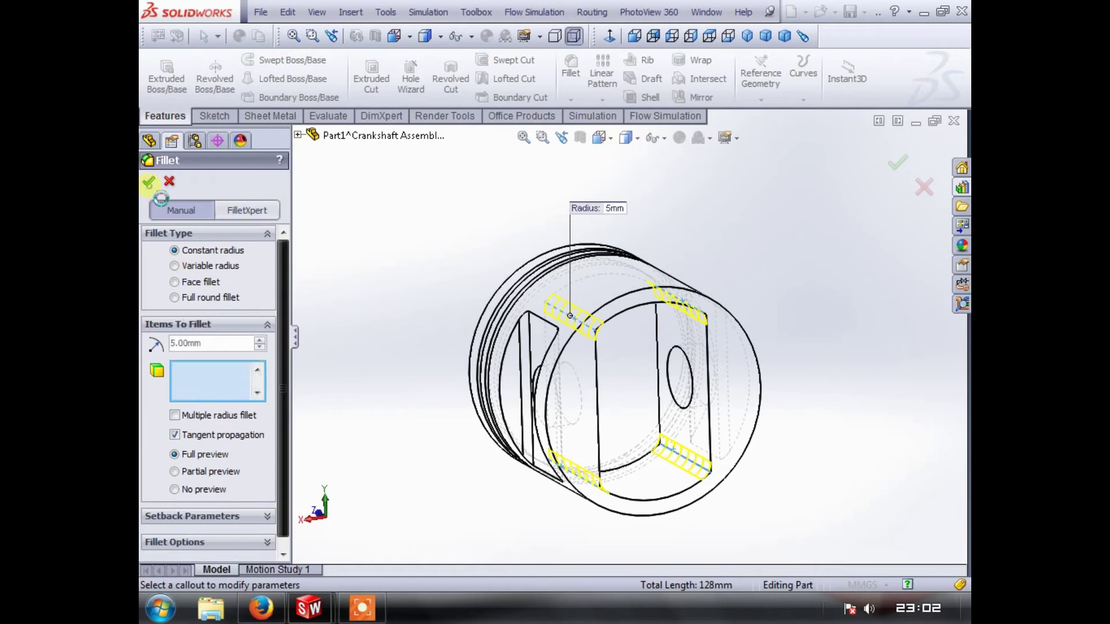
{"action": "key", "text": "Return"}
- Switch the piston's display style to Shaded With Edges
{"action": "middle_click_drag", "start_coordinate": [404, 238], "coordinate": [412, 227]}
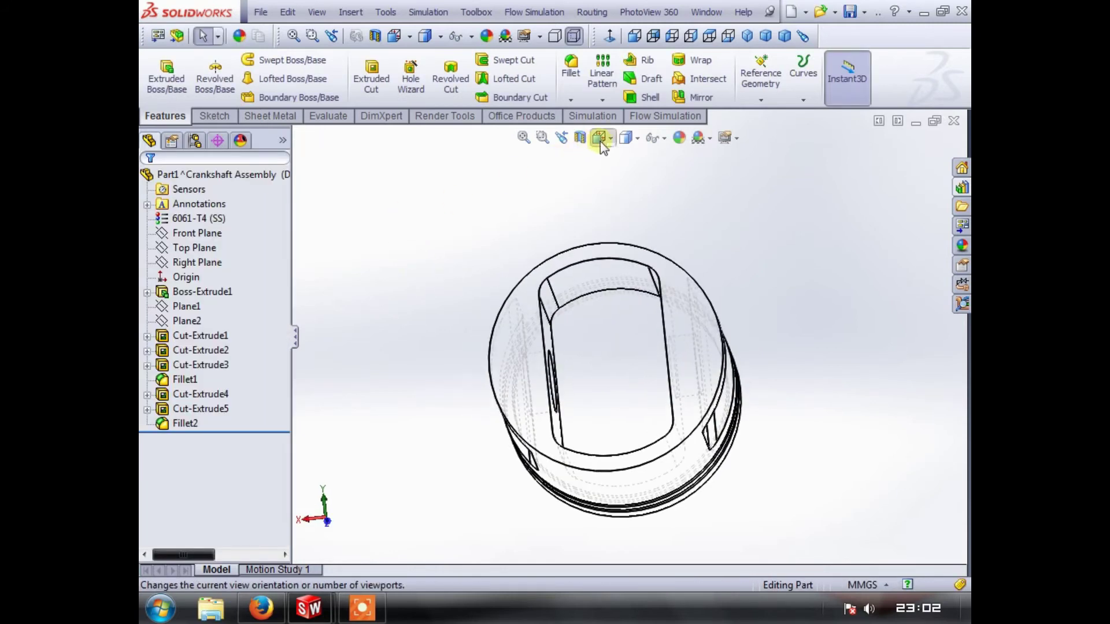
{"action": "left_click", "coordinate": [627, 173]}
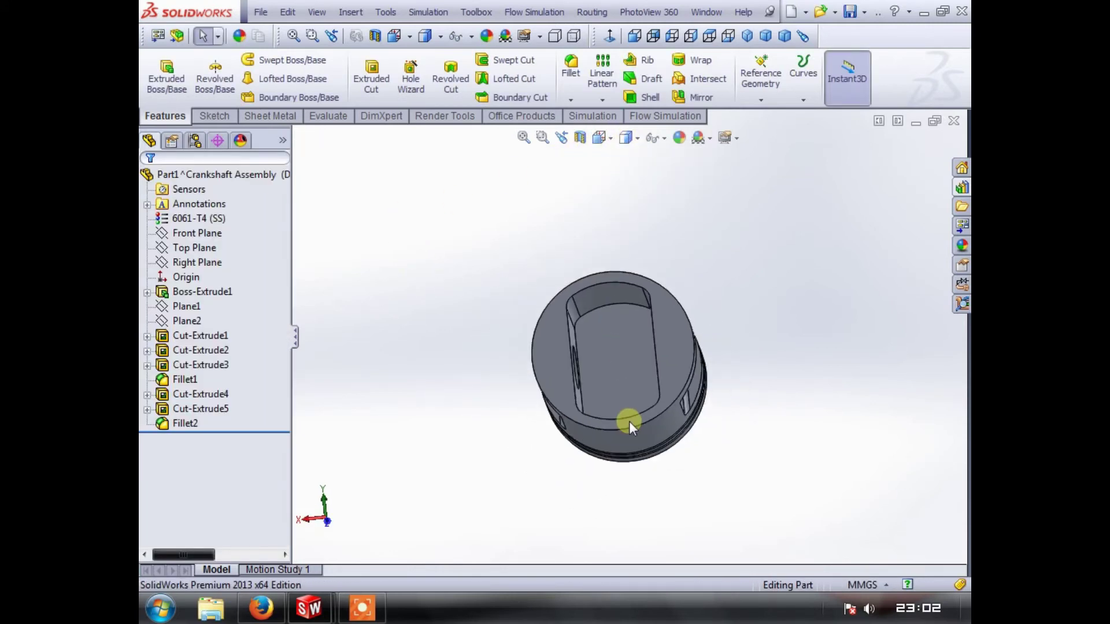
- Fillet the edges around the inner pocket's floor face with a constant 5 mm radius
{"action": "scroll", "coordinate": [630, 312], "scroll_direction": "down", "scroll_amount": 3}
{"action": "left_click", "coordinate": [630, 311]}
{"action": "scroll", "coordinate": [629, 287], "scroll_direction": "up", "scroll_amount": 3}
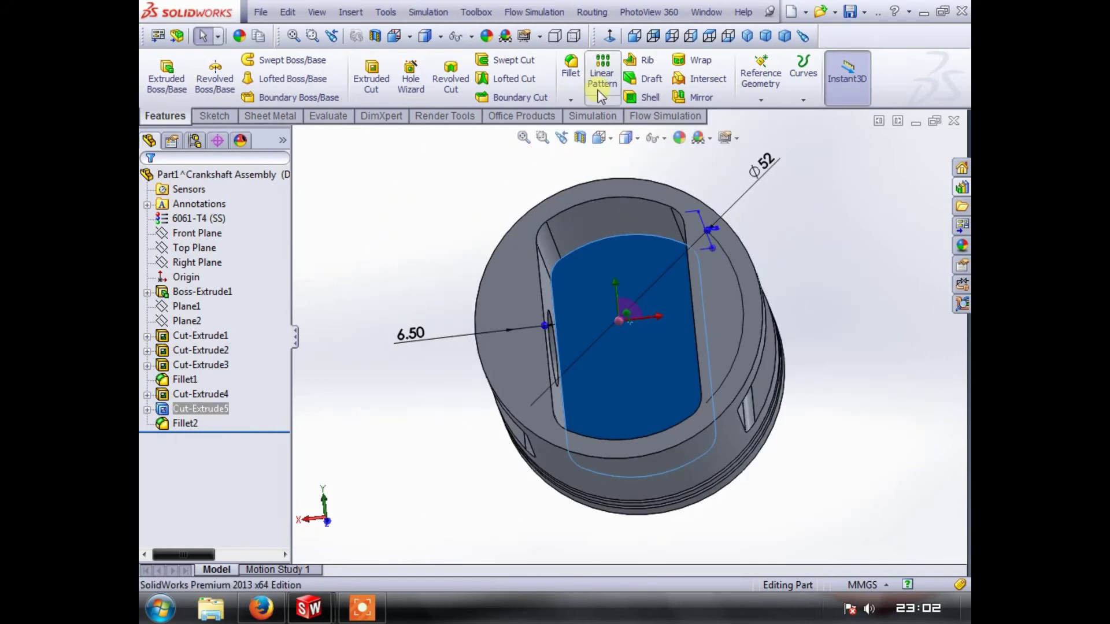
{"action": "left_click", "coordinate": [572, 66]}
{"action": "left_click", "coordinate": [147, 180]}
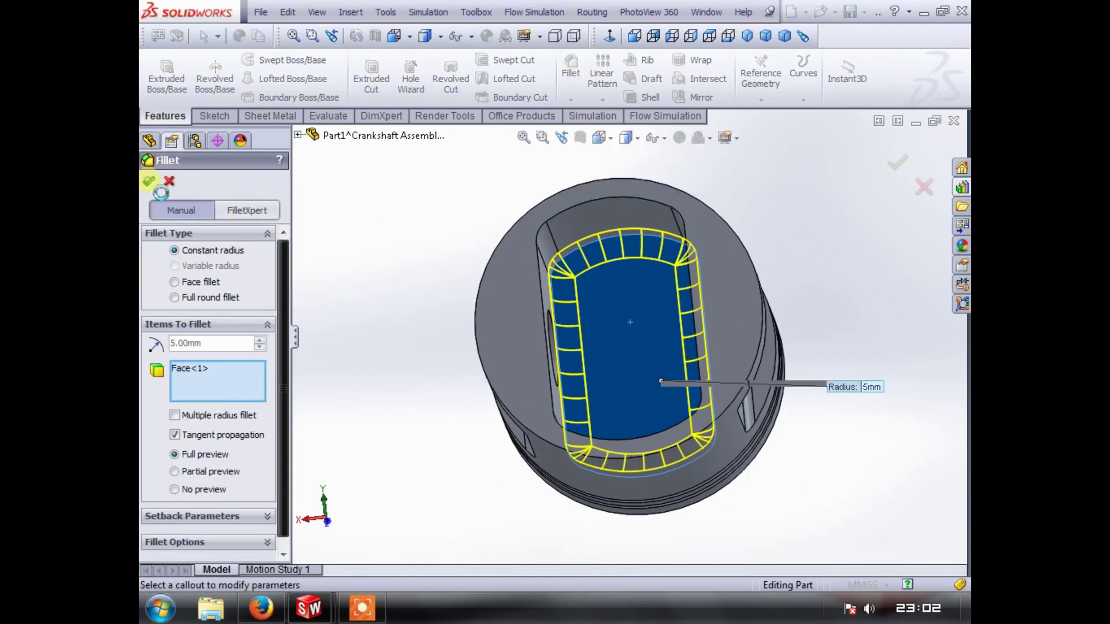
- Examine the pin hole from outside the side recess and from within the filleted inner pocket
{"action": "middle_click_drag", "start_coordinate": [397, 224], "coordinate": [699, 371]}
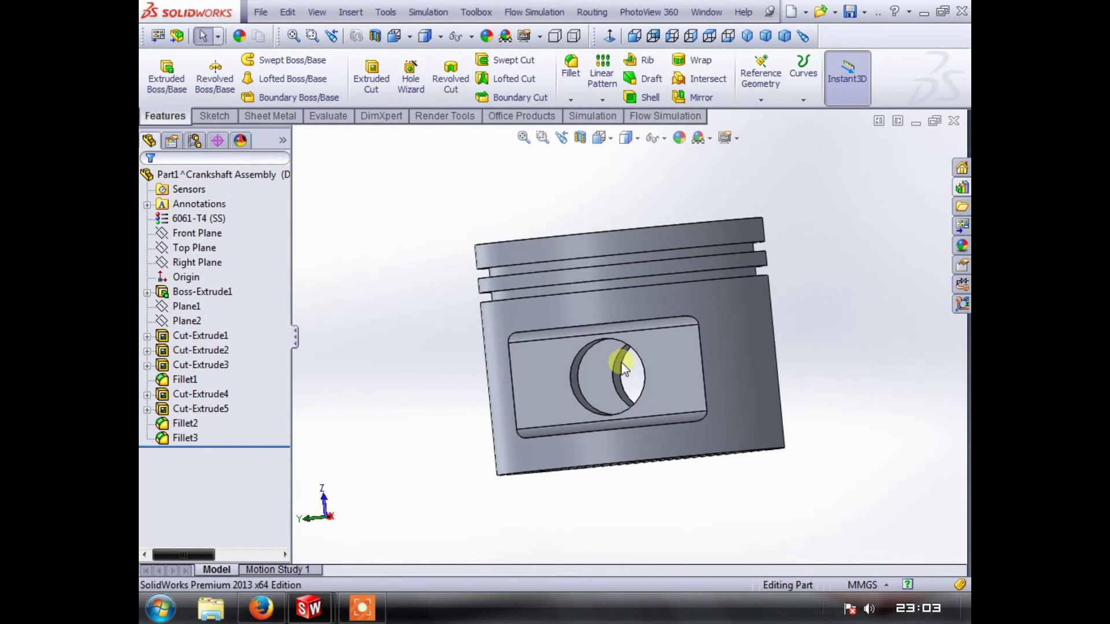
{"action": "middle_click_drag", "start_coordinate": [630, 372], "coordinate": [595, 339]}
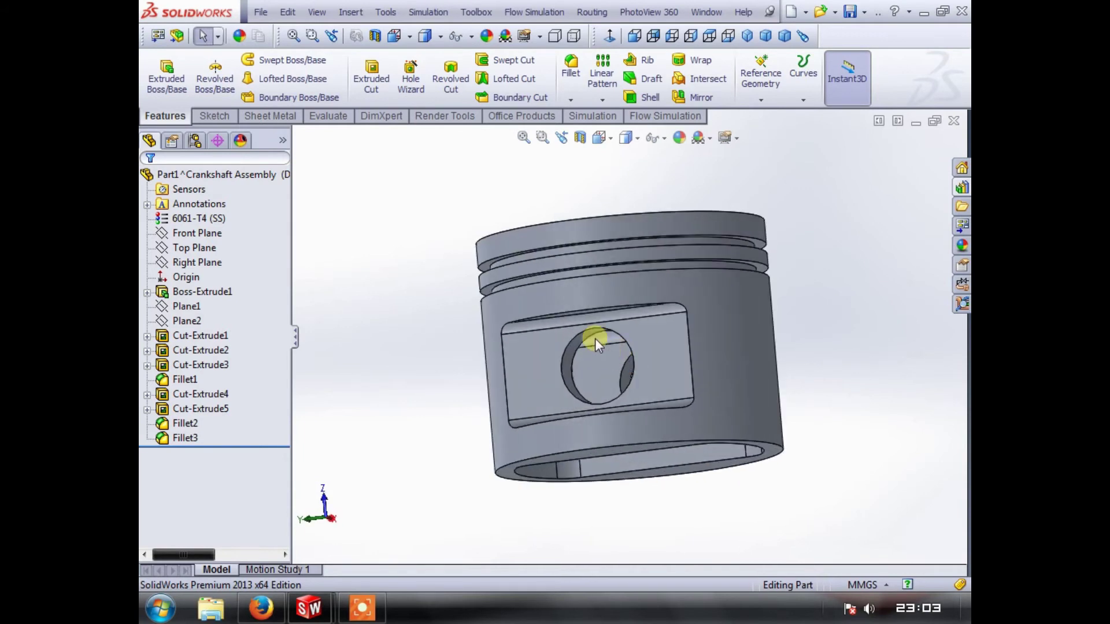
{"action": "scroll", "coordinate": [622, 379], "scroll_direction": "down", "scroll_amount": 3}
{"action": "scroll", "coordinate": [622, 379], "scroll_direction": "up", "scroll_amount": 4}
{"action": "scroll", "coordinate": [654, 363], "scroll_direction": "down", "scroll_amount": 5}
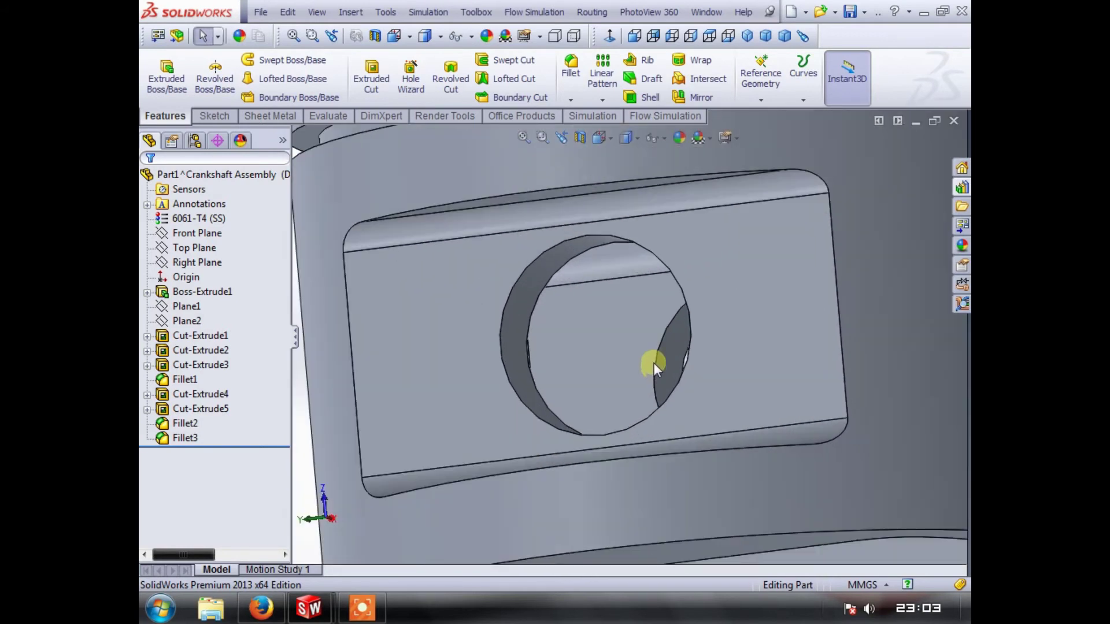
{"action": "scroll", "coordinate": [653, 366], "scroll_direction": "up", "scroll_amount": 3}
{"action": "middle_click_drag", "start_coordinate": [632, 416], "coordinate": [597, 328]}
{"action": "scroll", "coordinate": [605, 295], "scroll_direction": "up", "scroll_amount": 3}
{"action": "scroll", "coordinate": [605, 317], "scroll_direction": "down", "scroll_amount": 3}
{"action": "left_click", "coordinate": [493, 289]}
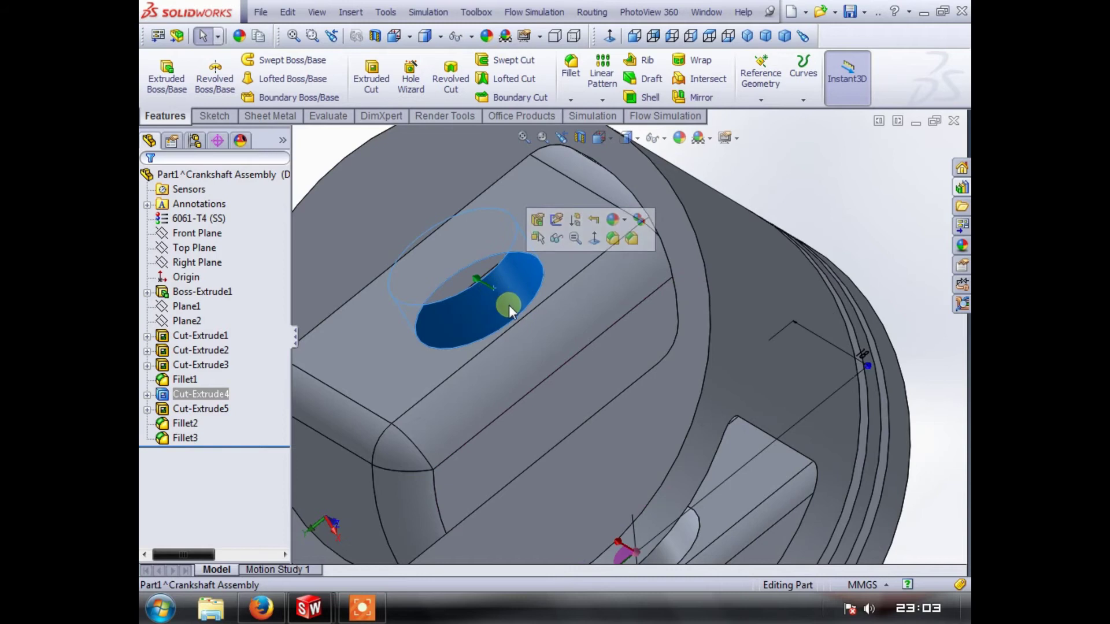
{"action": "scroll", "coordinate": [552, 353], "scroll_direction": "up", "scroll_amount": 3}
{"action": "left_click", "coordinate": [414, 233]}
{"action": "scroll", "coordinate": [576, 335], "scroll_direction": "down", "scroll_amount": 3}
{"action": "left_click", "coordinate": [584, 307]}
{"action": "key", "text": "Escape"}
{"action": "scroll", "coordinate": [605, 346], "scroll_direction": "up", "scroll_amount": 2}
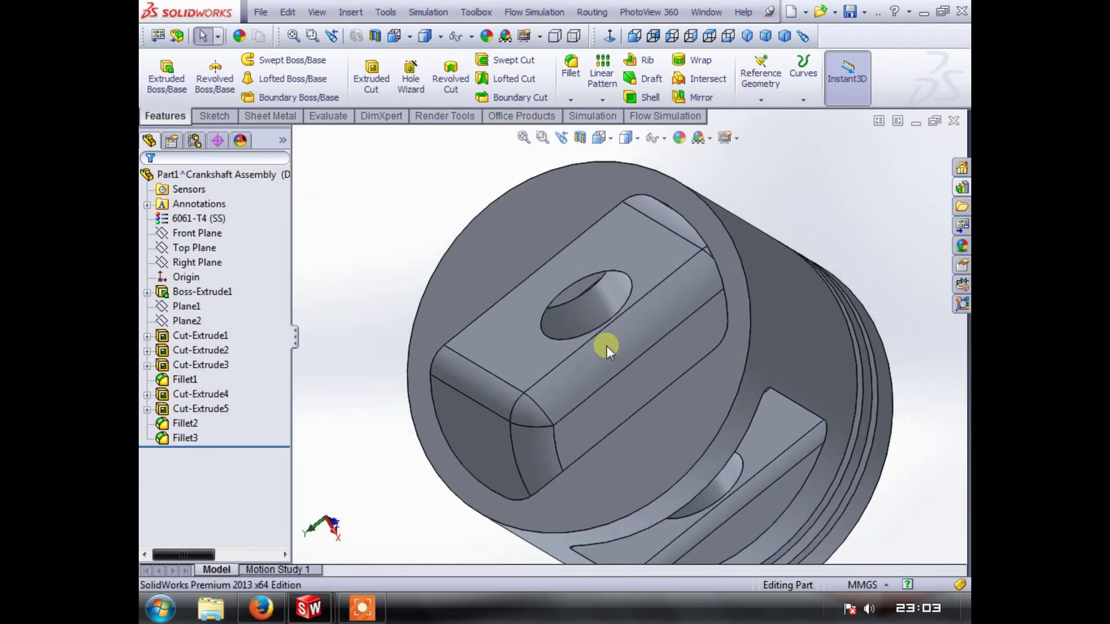
- Start an extruded boss on the flat pocket wall around the pin hole and sketch a larger circle concentric with the hole
{"action": "left_click", "coordinate": [167, 75]}
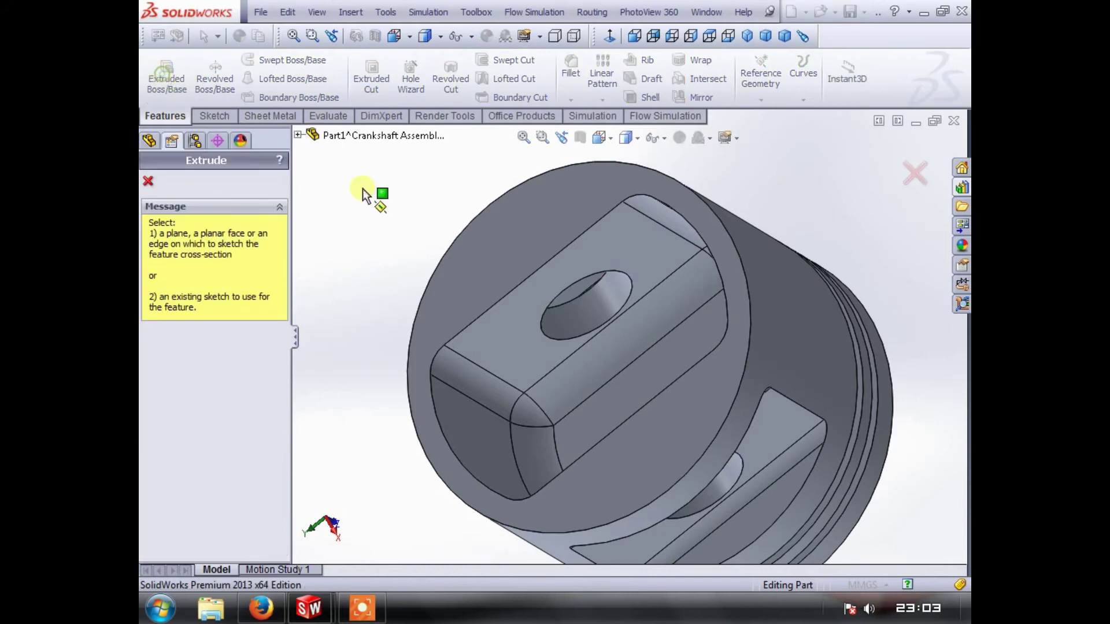
{"action": "left_click", "coordinate": [615, 247]}
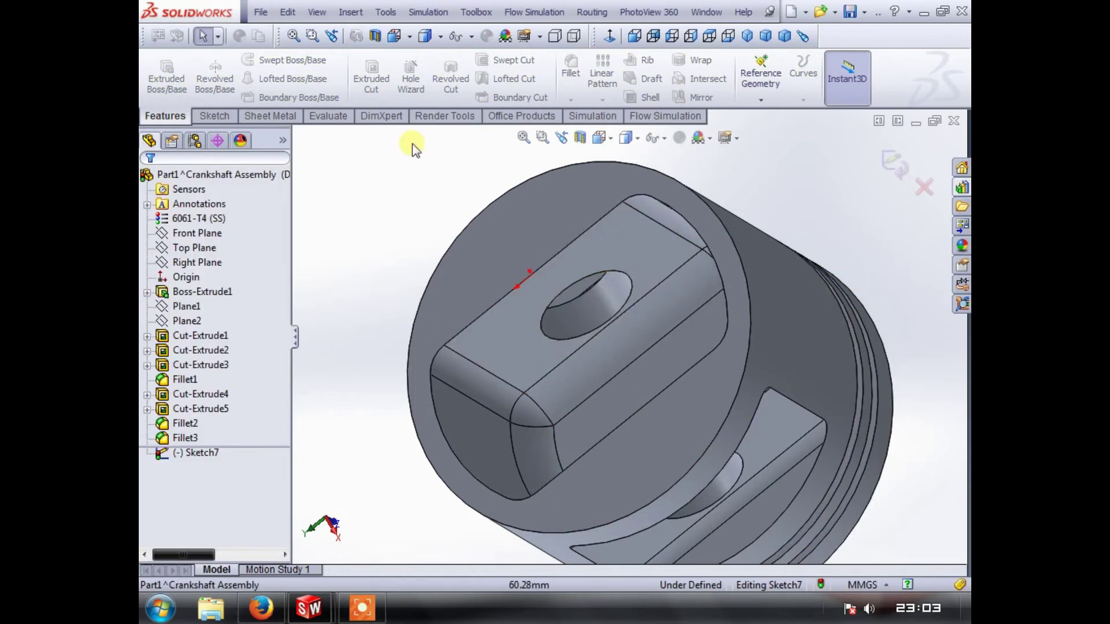
{"action": "left_click", "coordinate": [223, 116]}
{"action": "left_click", "coordinate": [265, 60]}
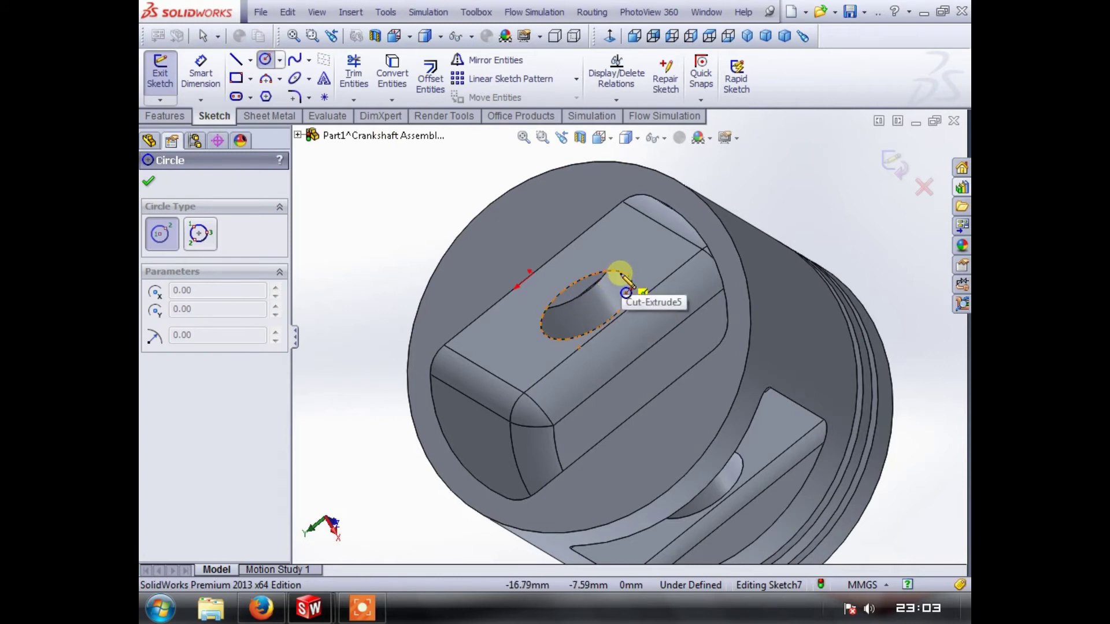
{"action": "scroll", "coordinate": [581, 317], "scroll_direction": "down", "scroll_amount": 5}
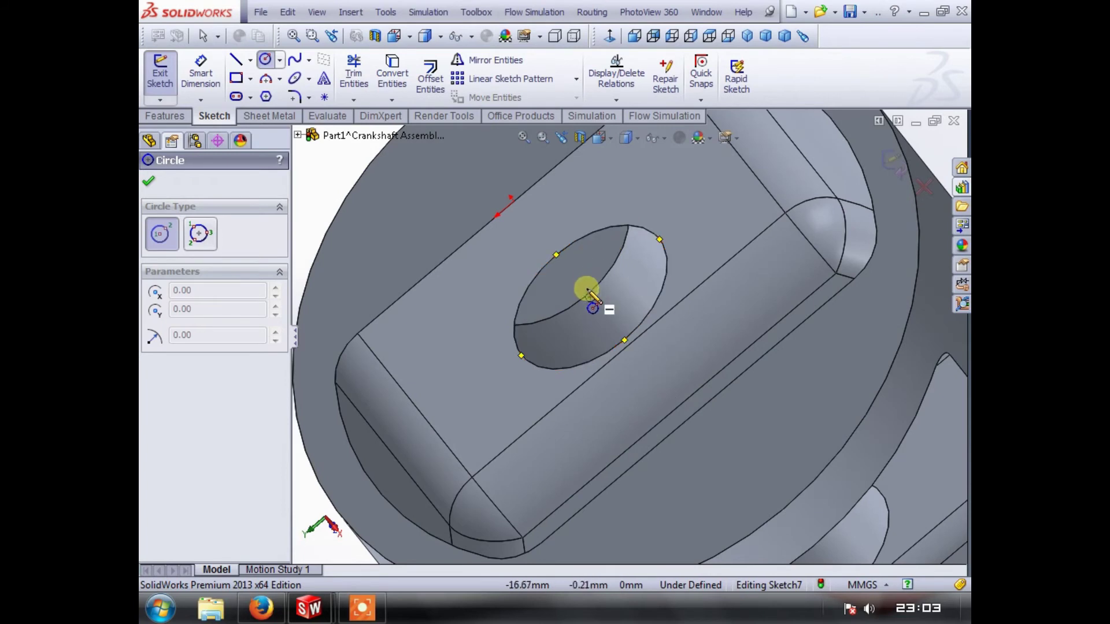
{"action": "left_click", "coordinate": [589, 298]}
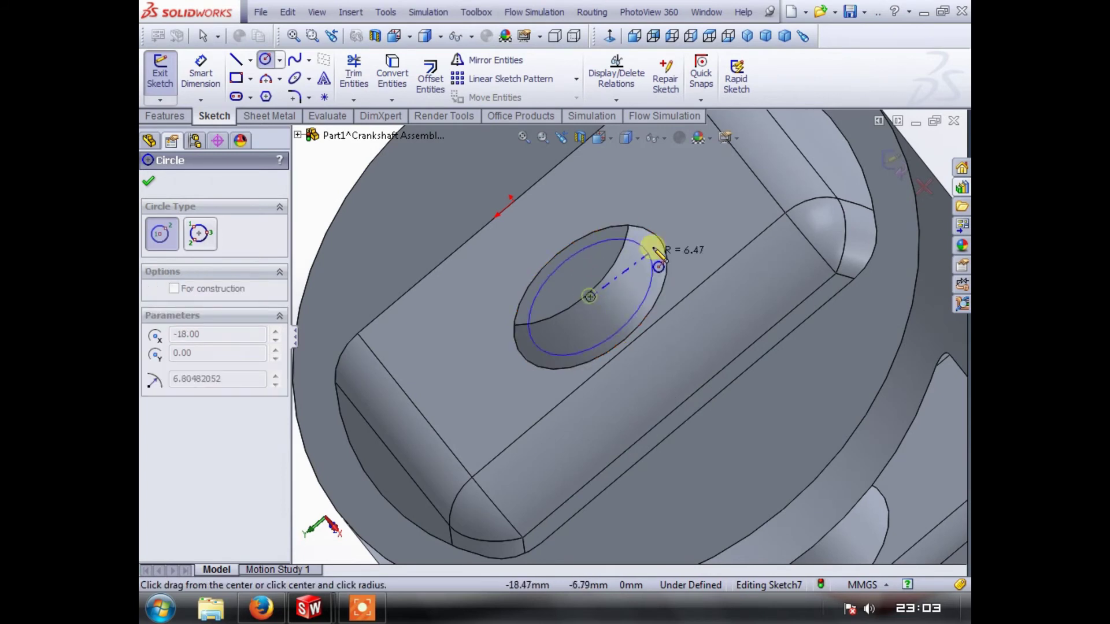
{"action": "left_click", "coordinate": [700, 226]}
- Dimension the circle around the pin hole to a 25 mm diameter
{"action": "key", "text": "d"}
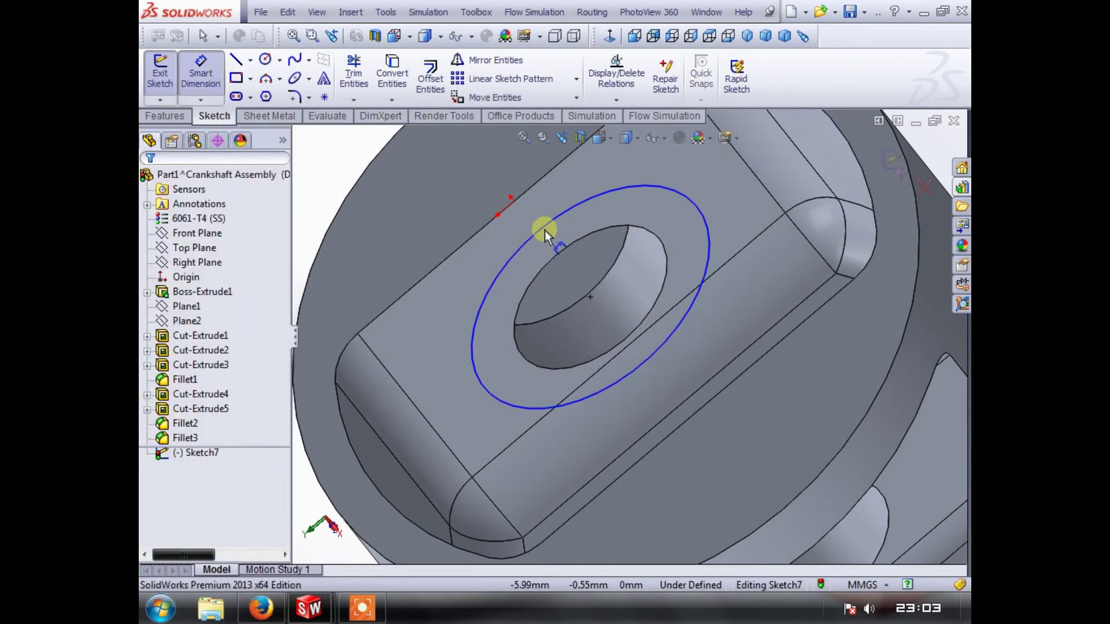
{"action": "left_click", "coordinate": [544, 230]}
{"action": "key", "text": "f"}
{"action": "left_click", "coordinate": [517, 324]}
{"action": "type", "text": "25"}
{"action": "key", "text": "Return"}
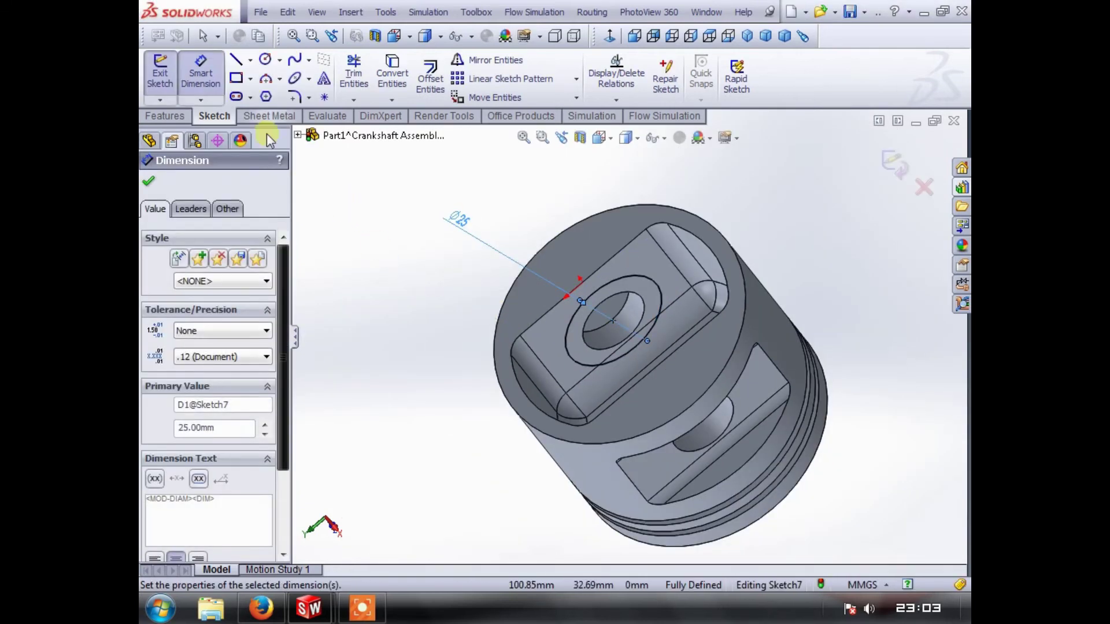
{"action": "key", "text": "Escape"}
- Set up a Boss-Extrude of the 25 mm circle into the pocket with a Blind depth of 8 mm
{"action": "middle_click_drag", "start_coordinate": [702, 405], "coordinate": [535, 255]}
{"action": "scroll", "coordinate": [570, 295], "scroll_direction": "down", "scroll_amount": 2}
{"action": "scroll", "coordinate": [581, 297], "scroll_direction": "up", "scroll_amount": 2}
{"action": "left_click", "coordinate": [160, 119]}
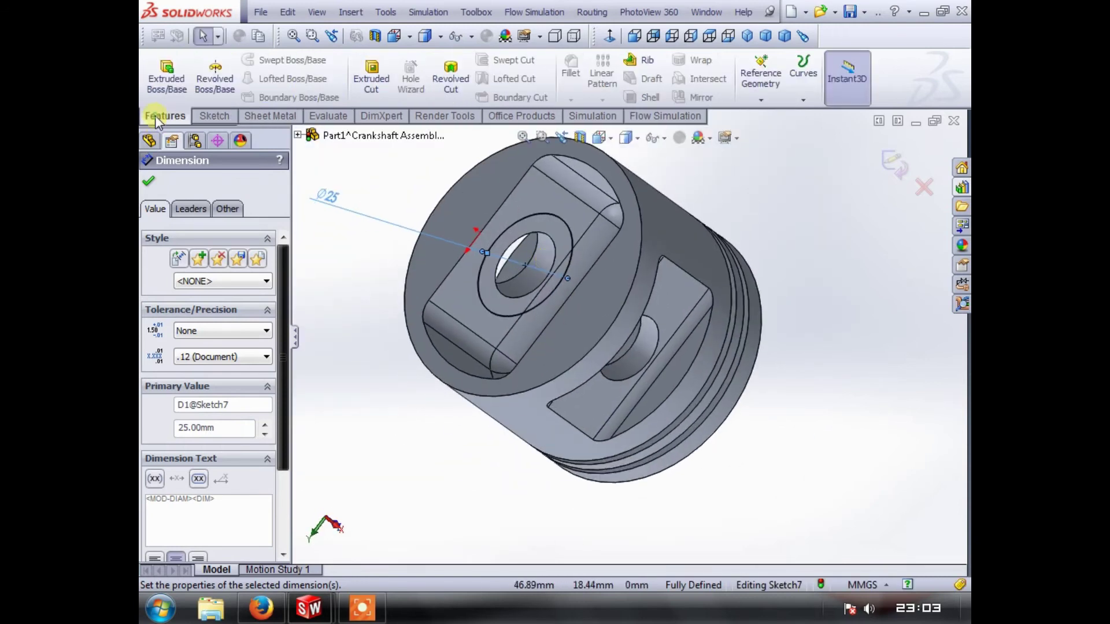
{"action": "left_click", "coordinate": [166, 75]}
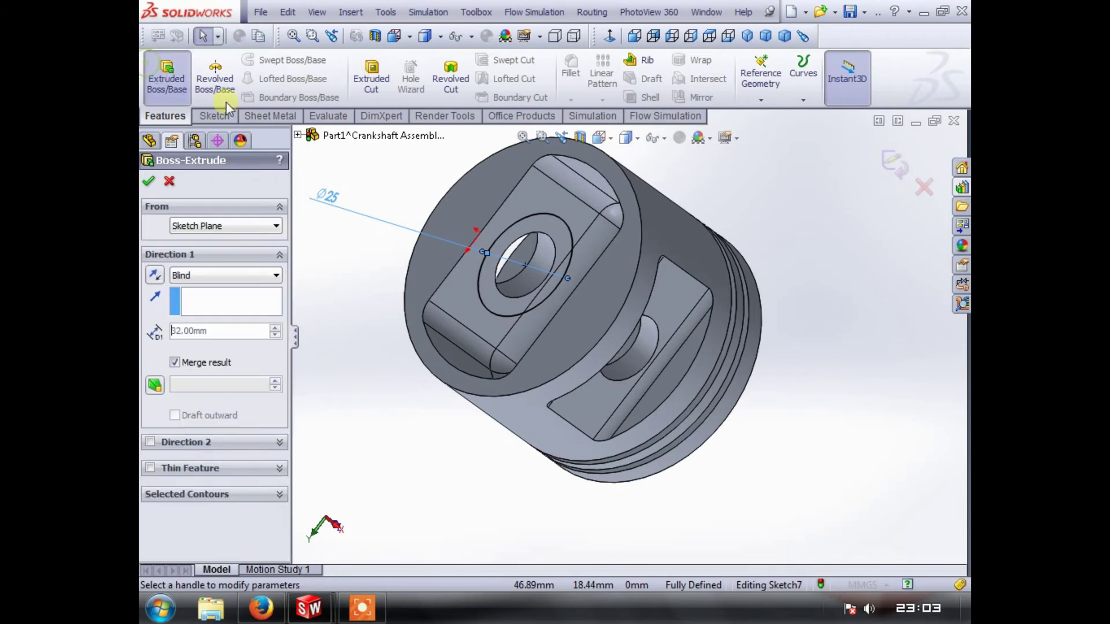
{"action": "scroll", "coordinate": [531, 252], "scroll_direction": "down", "scroll_amount": 2}
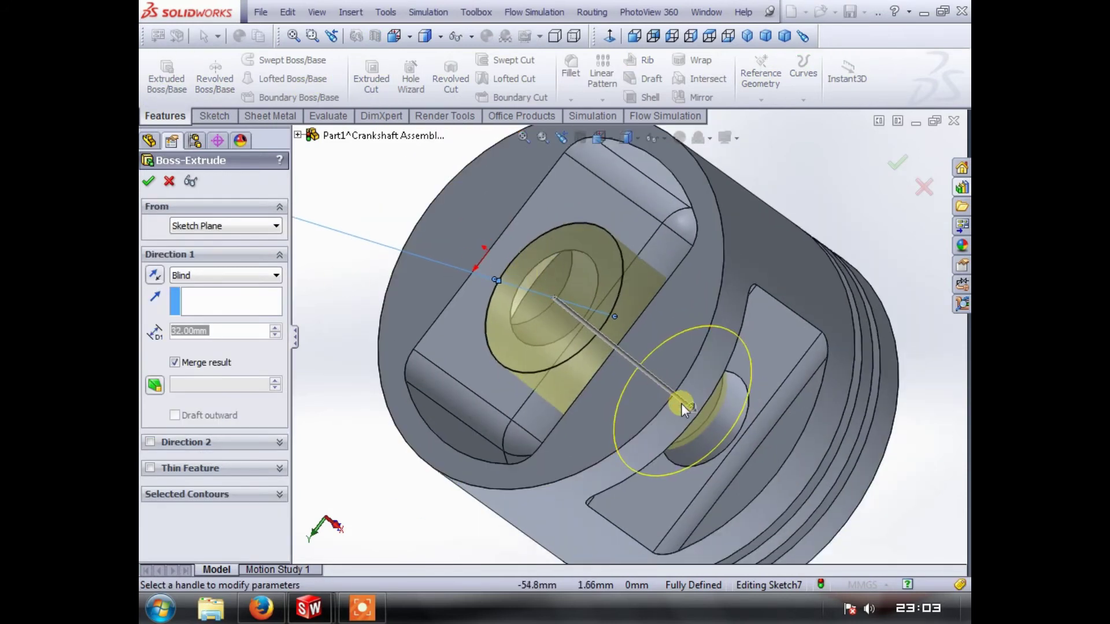
{"action": "left_click", "coordinate": [691, 407]}
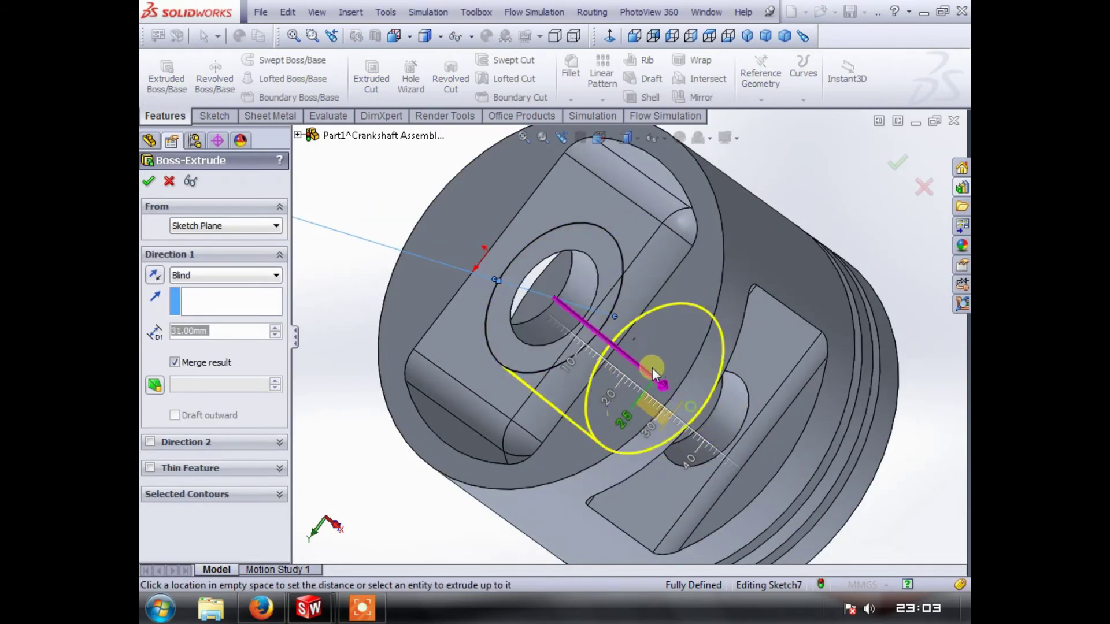
{"action": "left_click", "coordinate": [583, 308]}
{"action": "middle_click_drag", "start_coordinate": [582, 307], "coordinate": [595, 341]}
{"action": "left_click", "coordinate": [616, 327]}
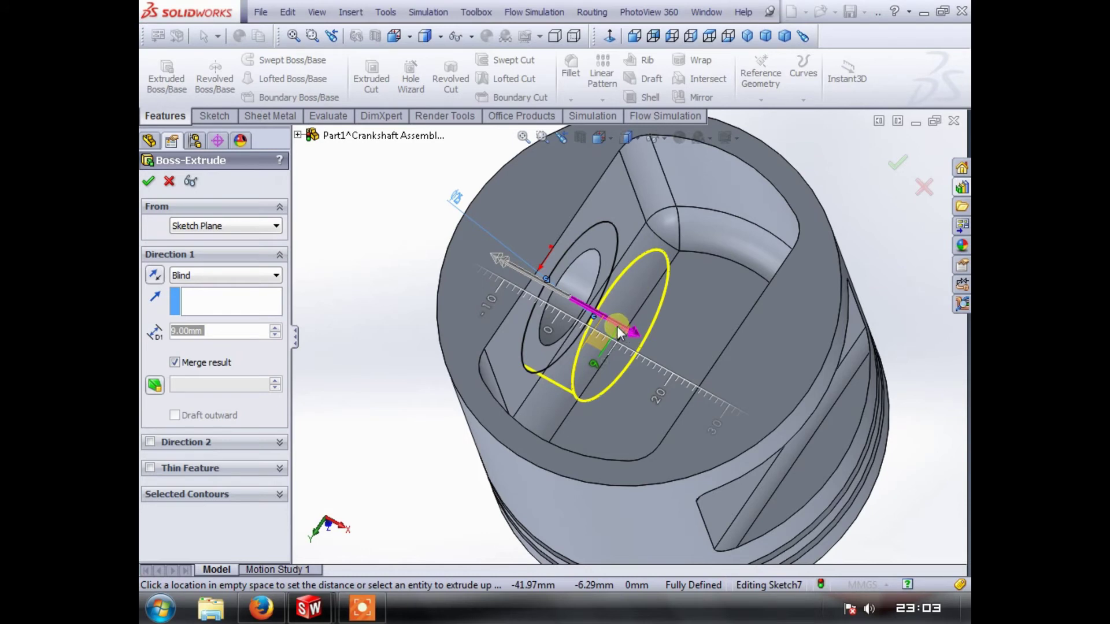
{"action": "left_click", "coordinate": [610, 329]}
{"action": "middle_click_drag", "start_coordinate": [609, 325], "coordinate": [608, 377]}
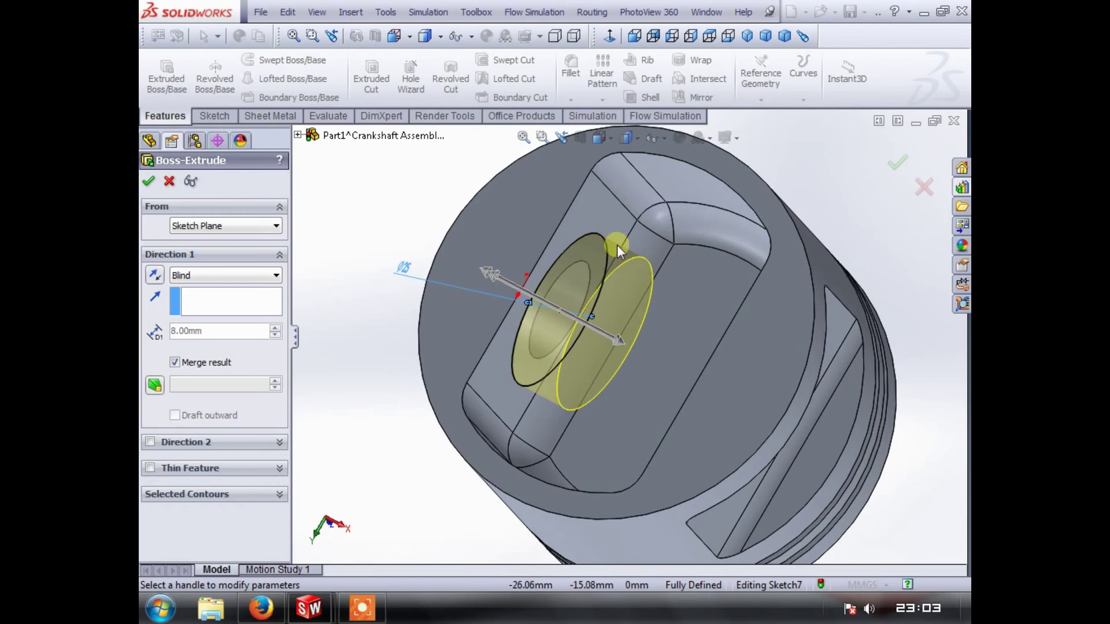
- Add an inward draft angle to the 8 mm boss and create the tapered extrusion
{"action": "left_click", "coordinate": [156, 385]}
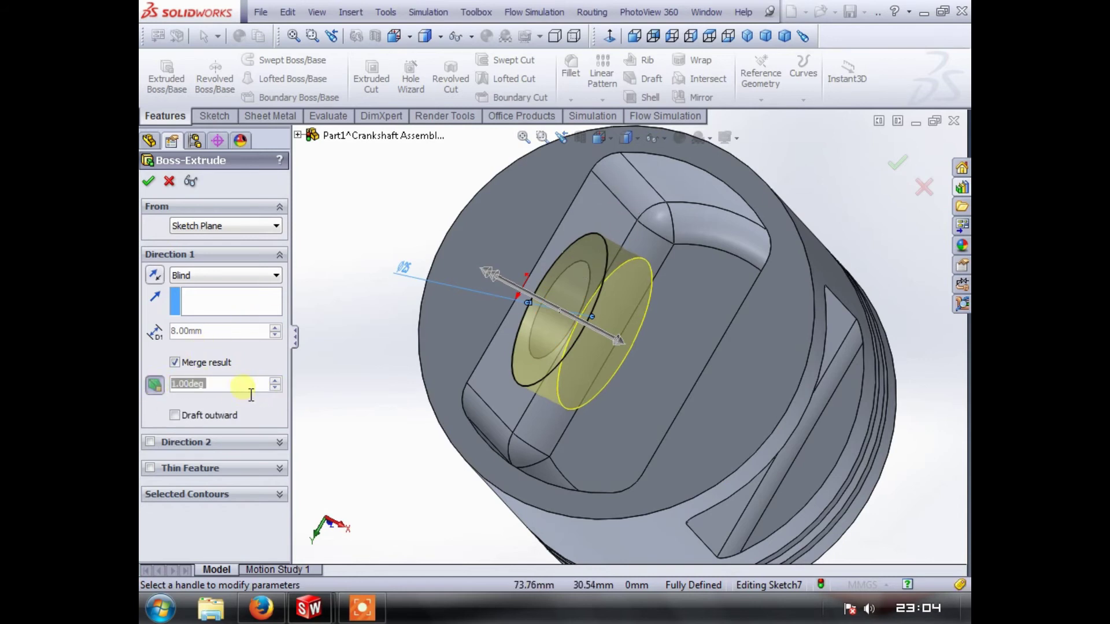
{"action": "scroll", "coordinate": [250, 395], "scroll_direction": "up", "scroll_amount": 4}
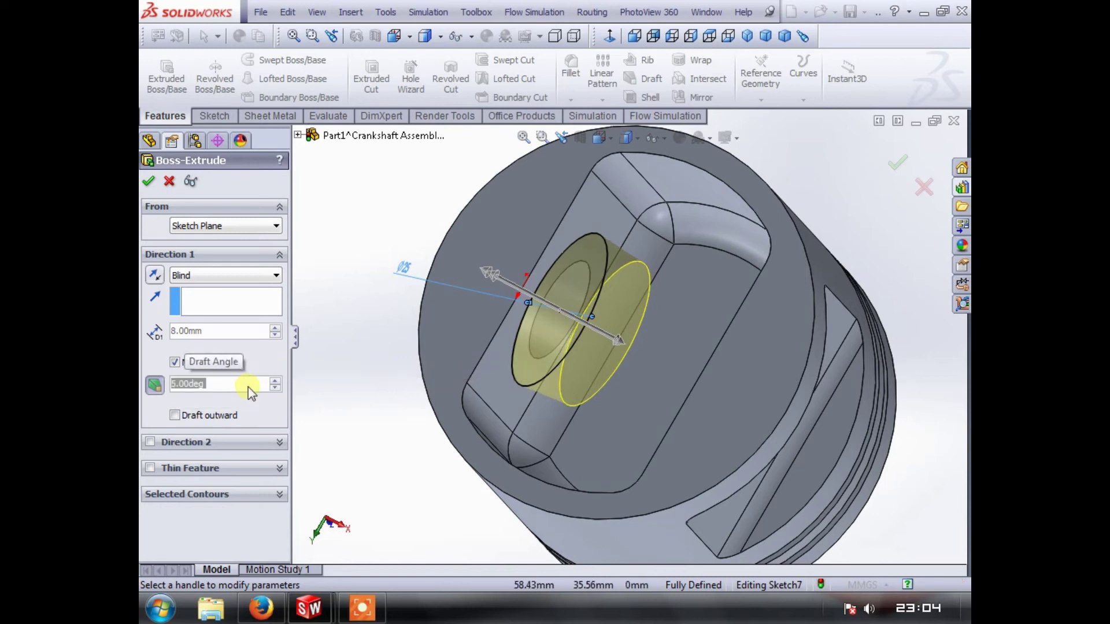
{"action": "middle_click_drag", "start_coordinate": [614, 279], "coordinate": [625, 320]}
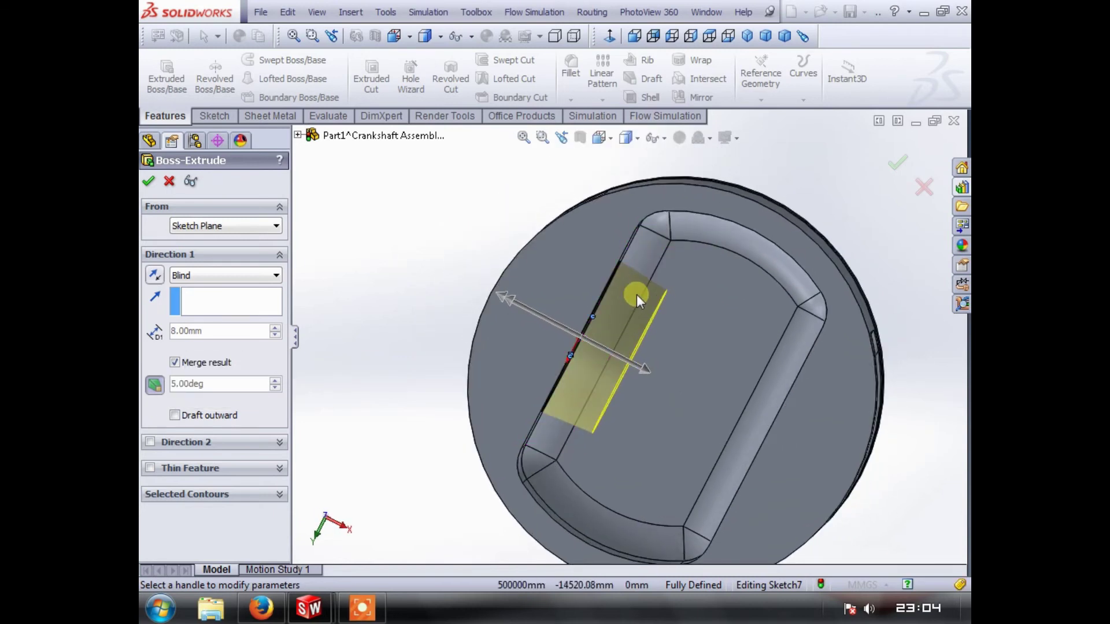
{"action": "scroll", "coordinate": [216, 383], "scroll_direction": "up", "scroll_amount": 5}
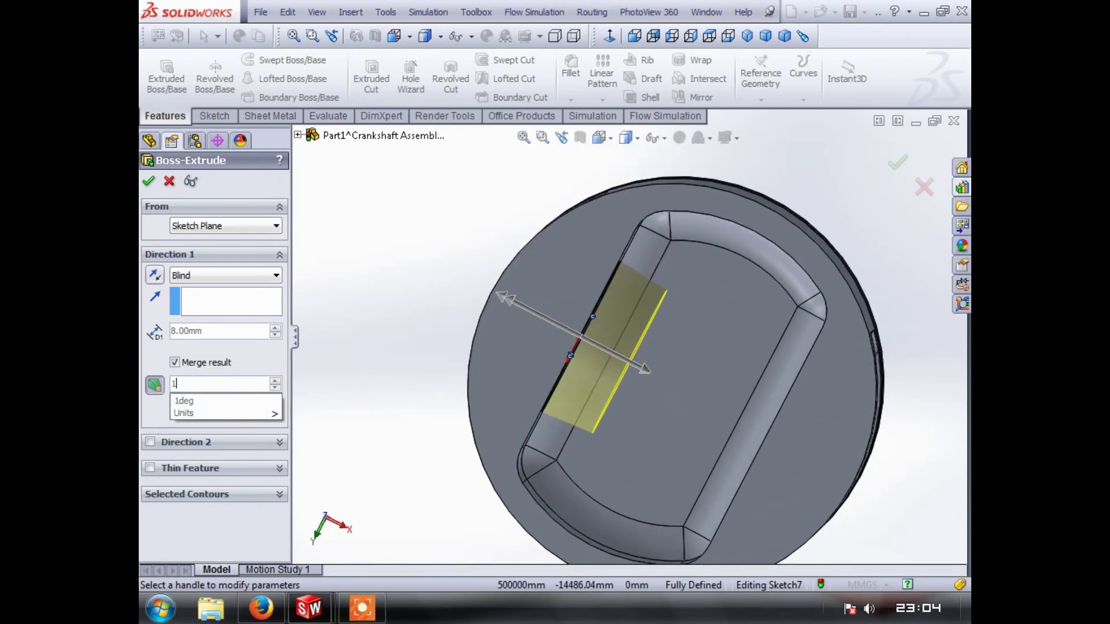
{"action": "middle_click_drag", "start_coordinate": [587, 412], "coordinate": [458, 280]}
{"action": "left_click", "coordinate": [148, 183]}
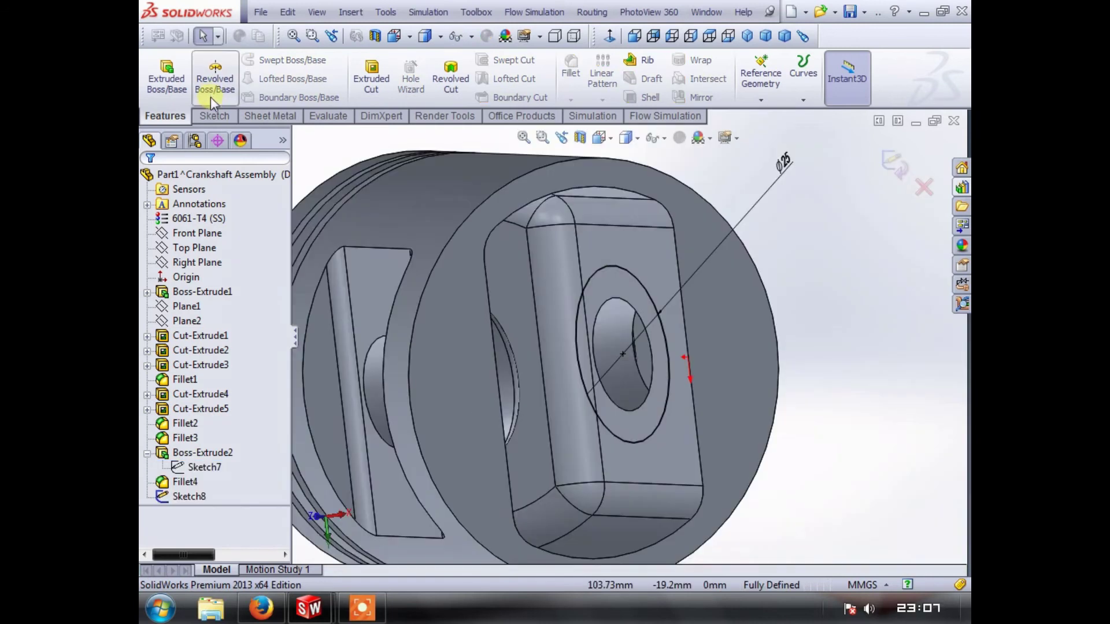
- Boss-extrude the 25 mm circle on the opposite pocket wall with a Blind depth of 8 mm
{"action": "left_click", "coordinate": [167, 77]}
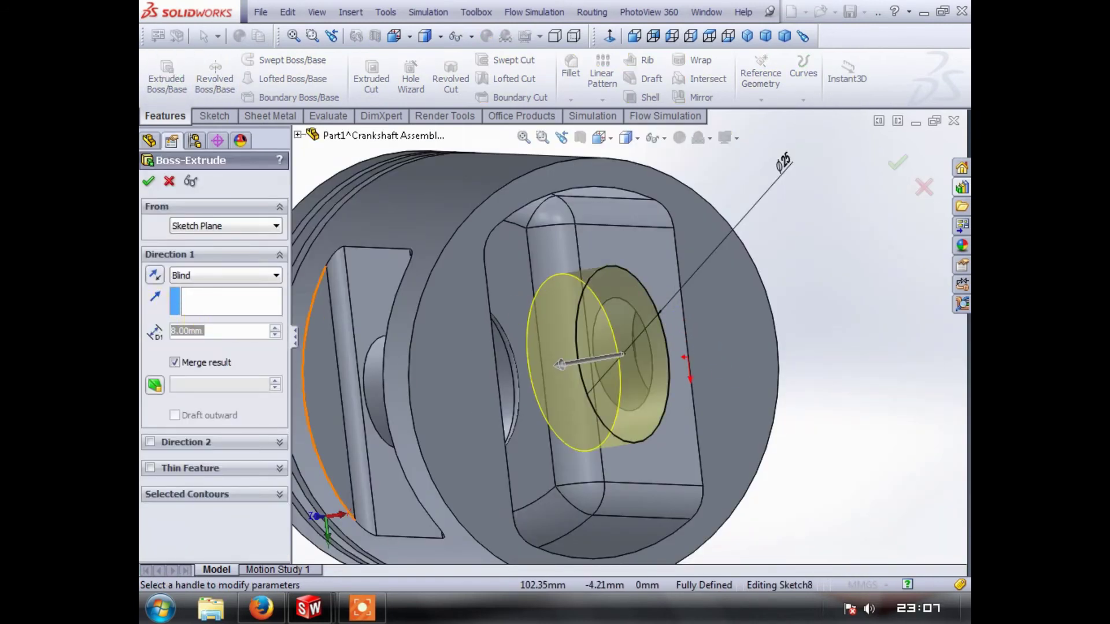
{"action": "key", "text": "Return"}
{"action": "middle_click_drag", "start_coordinate": [515, 342], "coordinate": [509, 377]}
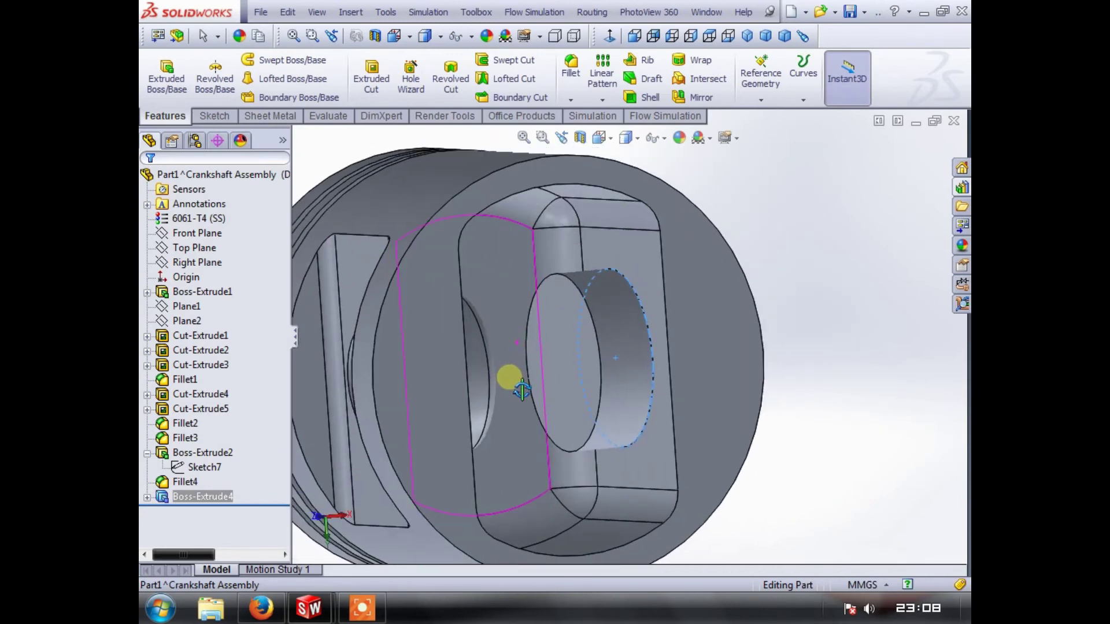
- Edit the second pin boss extrusion and turn on draft so it tapers inward like the first boss
{"action": "left_click", "coordinate": [208, 453]}
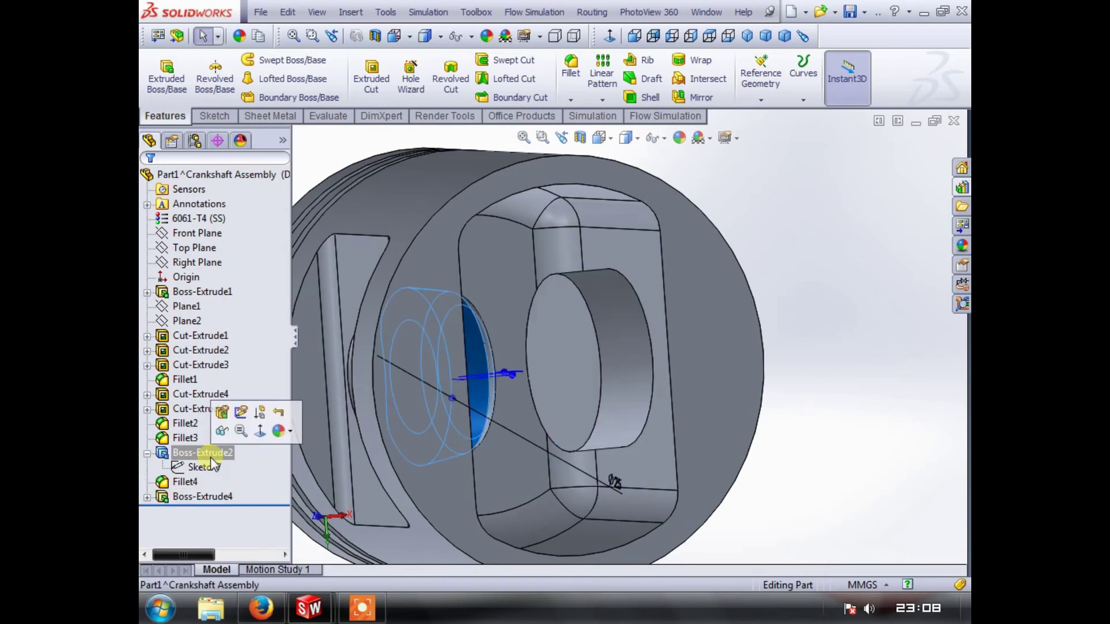
{"action": "left_click", "coordinate": [186, 495]}
{"action": "left_click", "coordinate": [211, 463]}
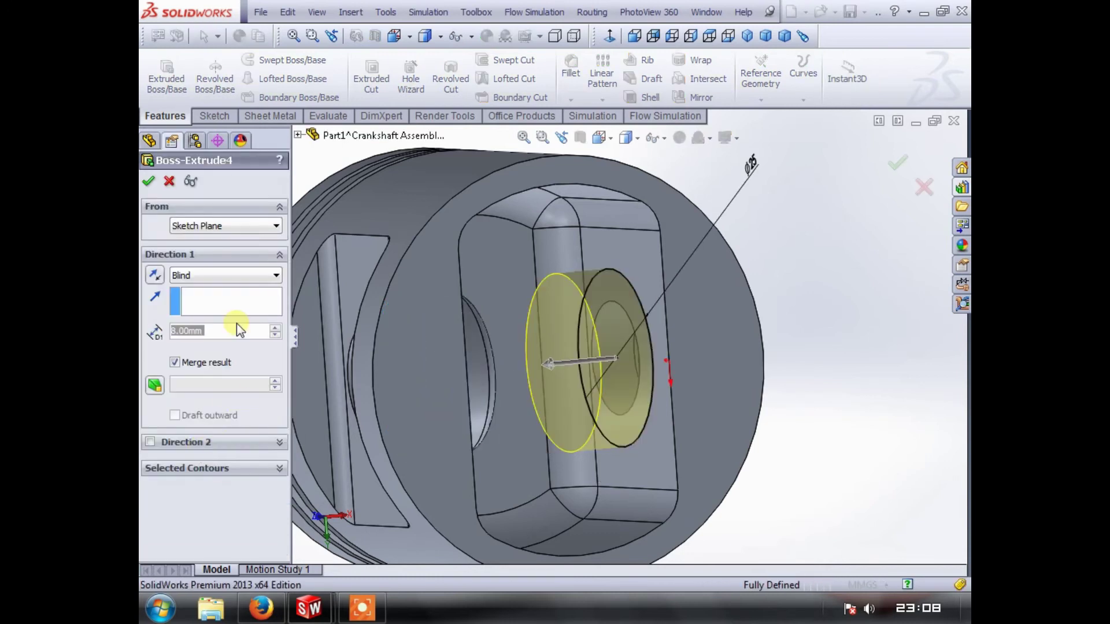
{"action": "left_click", "coordinate": [147, 385]}
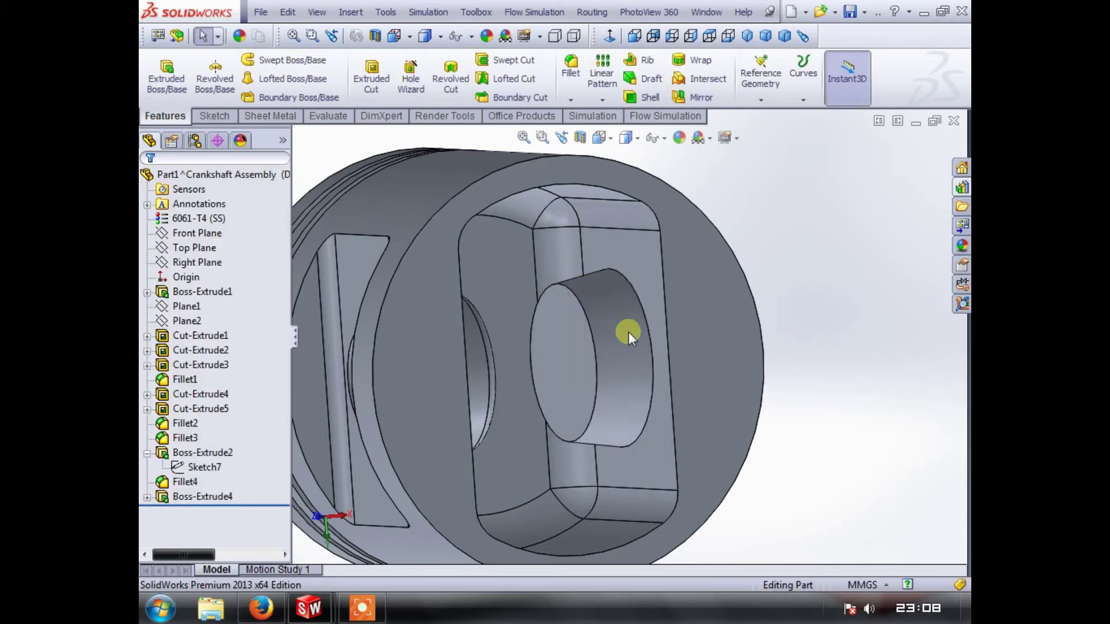
- Fillet the end edge of the second pin boss with a constant 2 mm radius
{"action": "left_click", "coordinate": [590, 341]}
{"action": "left_click", "coordinate": [564, 91]}
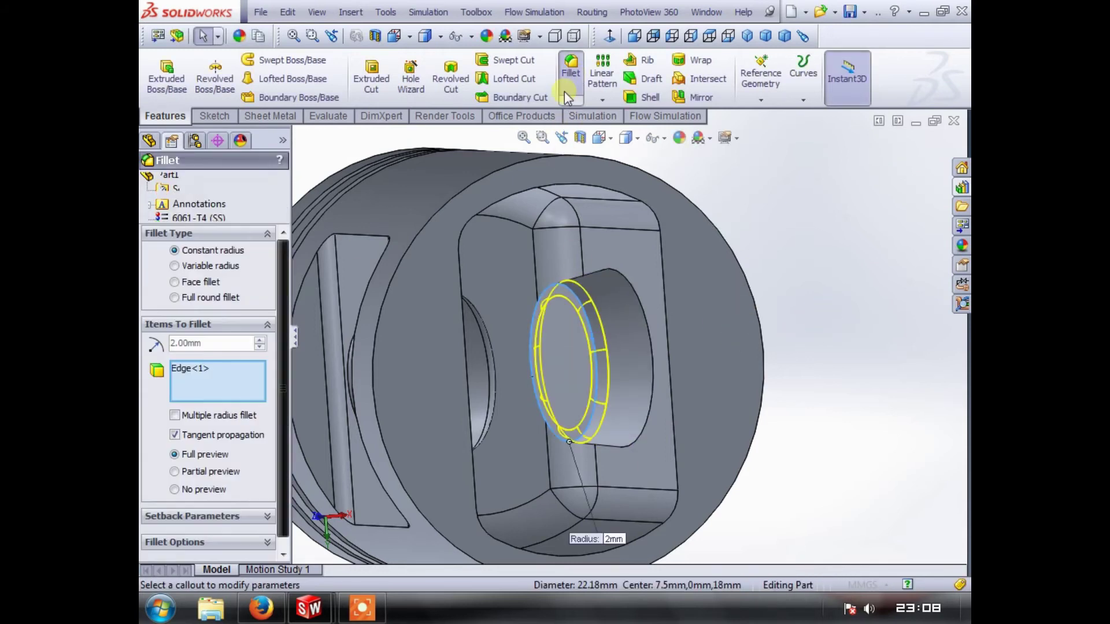
{"action": "left_click", "coordinate": [150, 182]}
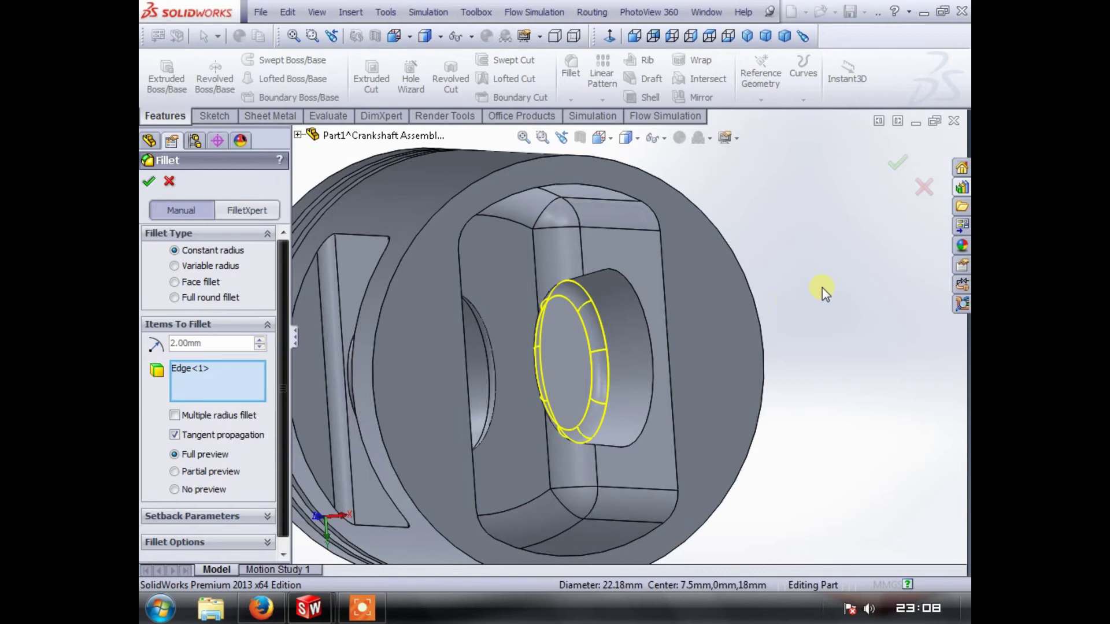
- Start an extruded cut on the boss face inside the pin hole and sketch an 8 mm radius circle matching the hole
{"action": "scroll", "coordinate": [593, 347], "scroll_direction": "down", "scroll_amount": 2}
{"action": "middle_click_drag", "start_coordinate": [593, 347], "coordinate": [647, 335]}
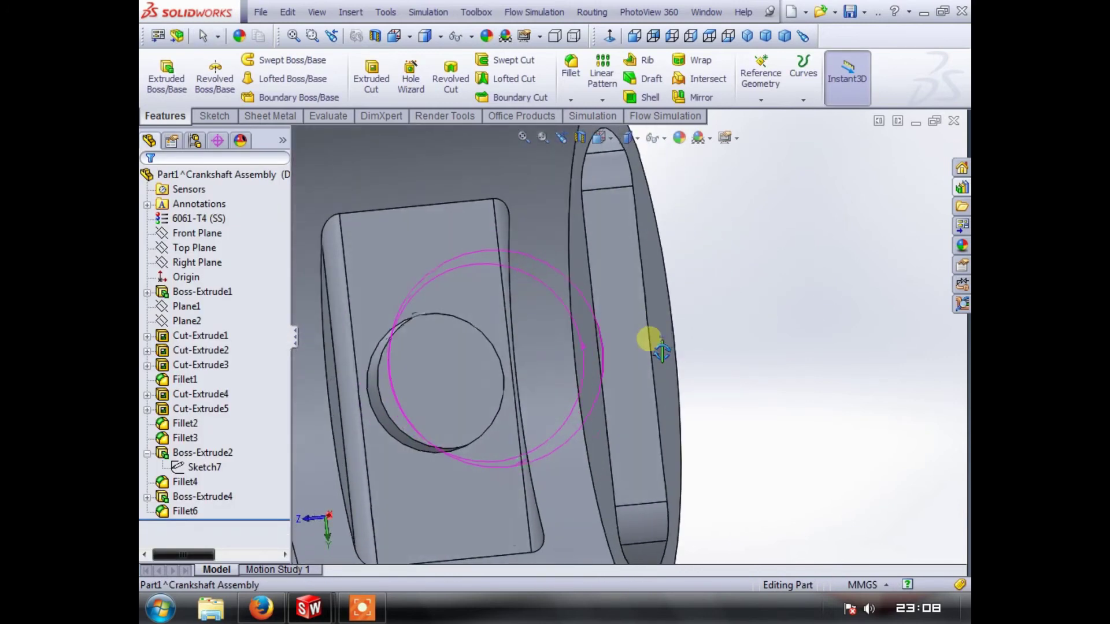
{"action": "scroll", "coordinate": [644, 323], "scroll_direction": "up", "scroll_amount": 3}
{"action": "left_click", "coordinate": [371, 78]}
{"action": "left_click", "coordinate": [593, 451]}
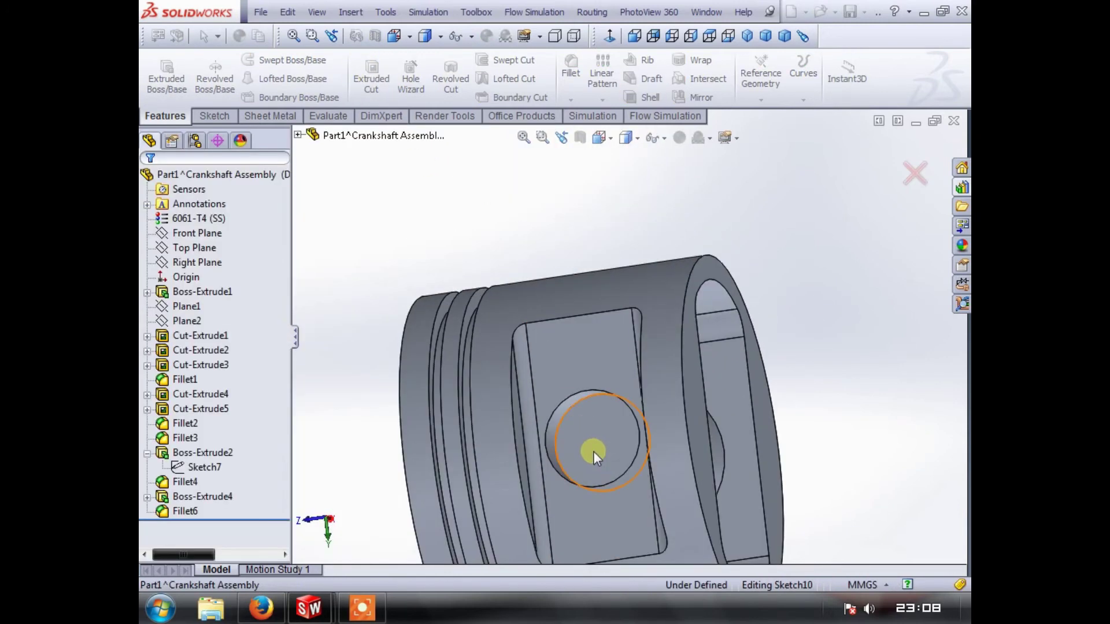
{"action": "left_click", "coordinate": [203, 113]}
{"action": "left_click", "coordinate": [264, 60]}
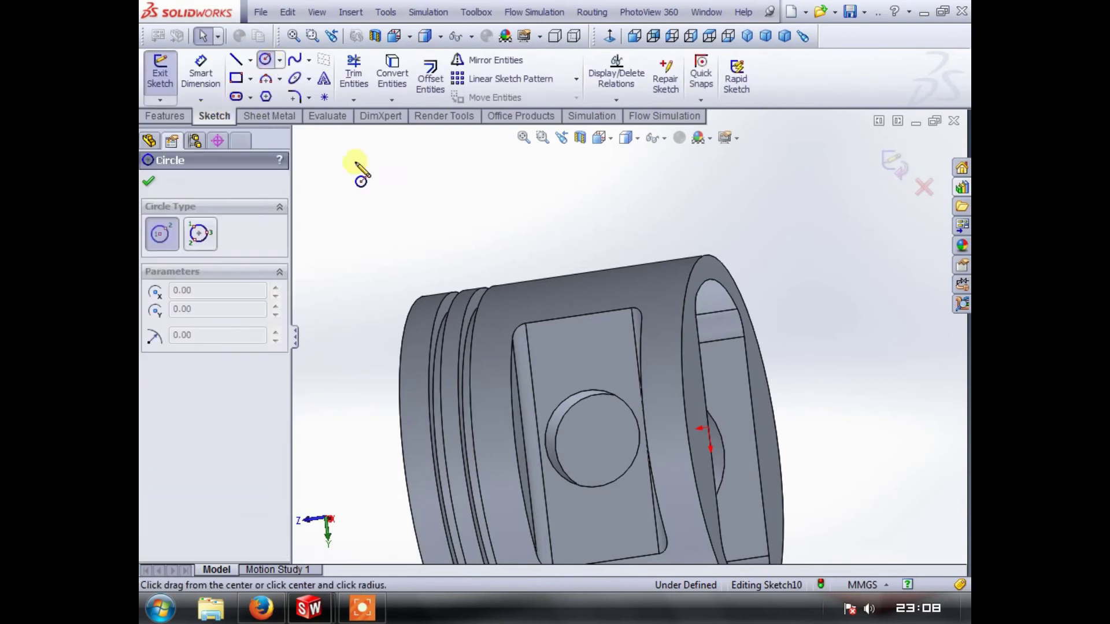
{"action": "left_click_drag", "start_coordinate": [602, 443], "coordinate": [580, 404]}
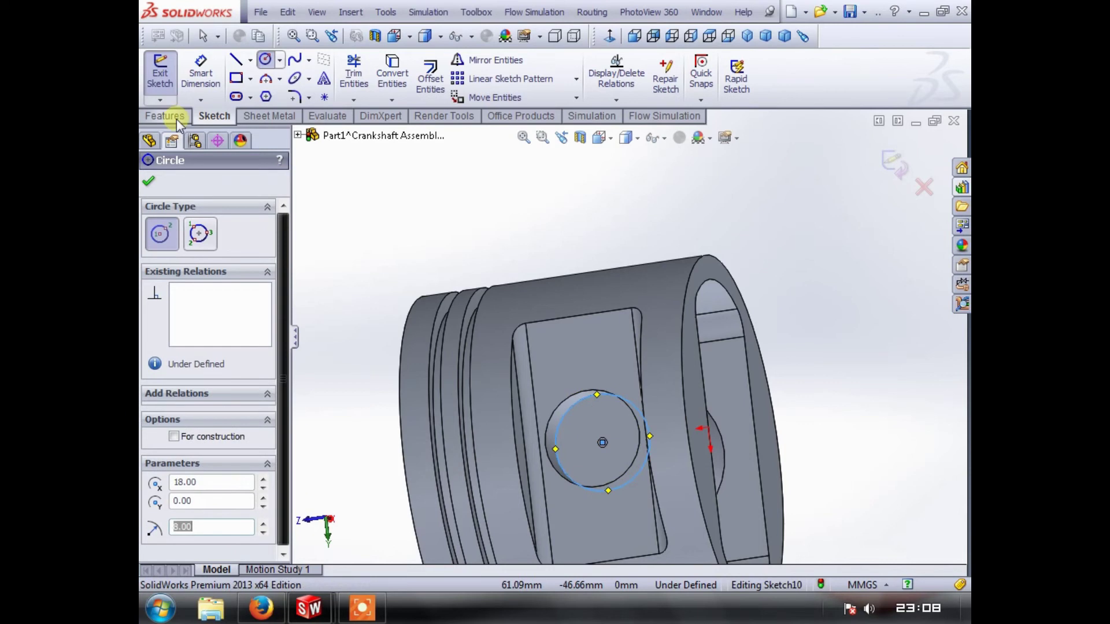
- Cut-extrude the circle with the Up To Surface end condition, ending at the opposite boss face, to open the pin hole through both bosses
{"action": "left_click", "coordinate": [159, 116]}
{"action": "left_click", "coordinate": [371, 78]}
{"action": "mouse_move", "coordinate": [670, 362]}
{"action": "middle_mouse_down"}
{"action": "mouse_move", "coordinate": [686, 359]}
{"action": "mouse_move", "coordinate": [595, 345]}
{"action": "mouse_move", "coordinate": [865, 453]}
{"action": "middle_mouse_up"}
{"action": "scroll", "coordinate": [755, 397], "scroll_direction": "down", "scroll_amount": 3}
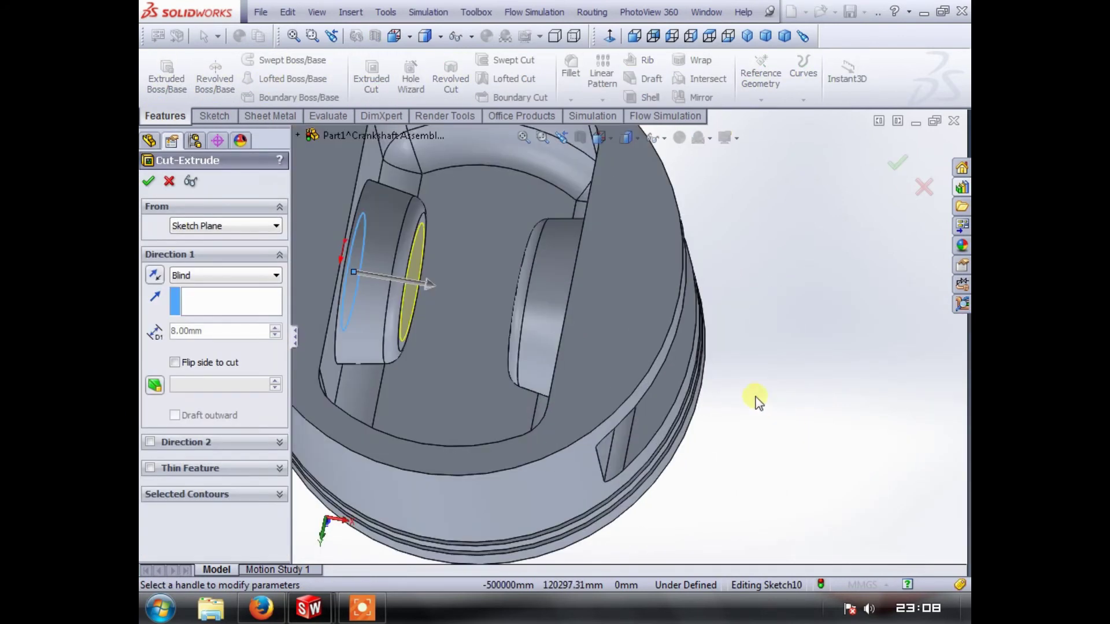
{"action": "middle_click_drag", "start_coordinate": [755, 397], "coordinate": [657, 376]}
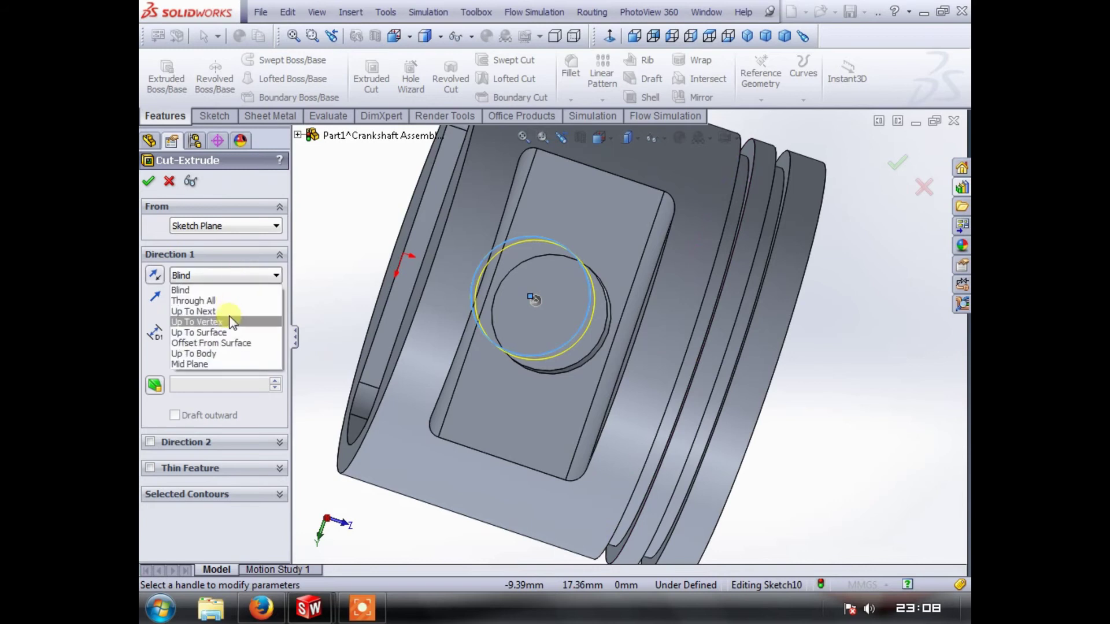
{"action": "left_click", "coordinate": [231, 325]}
{"action": "left_click", "coordinate": [592, 308]}
{"action": "middle_click_drag", "start_coordinate": [598, 307], "coordinate": [170, 230]}
{"action": "left_click", "coordinate": [148, 183]}
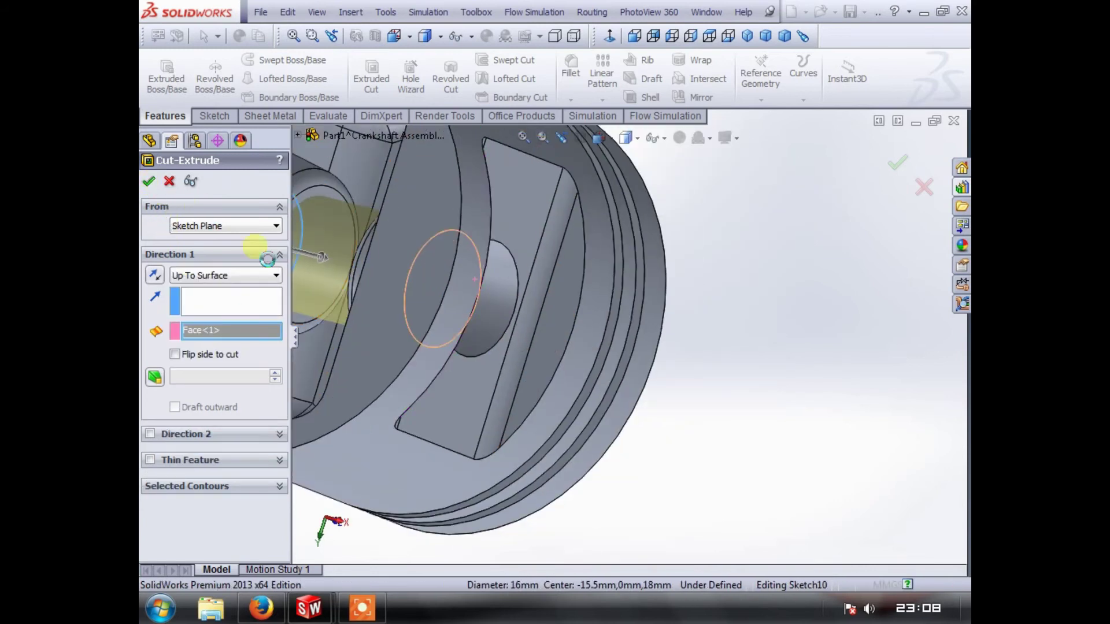
- Fillet the outer edge of the piston crown with a constant 1 mm radius
{"action": "middle_click_drag", "start_coordinate": [402, 334], "coordinate": [495, 347]}
{"action": "scroll", "coordinate": [623, 361], "scroll_direction": "up", "scroll_amount": 5}
{"action": "middle_click_drag", "start_coordinate": [655, 276], "coordinate": [453, 461]}
{"action": "scroll", "coordinate": [554, 307], "scroll_direction": "down", "scroll_amount": 3}
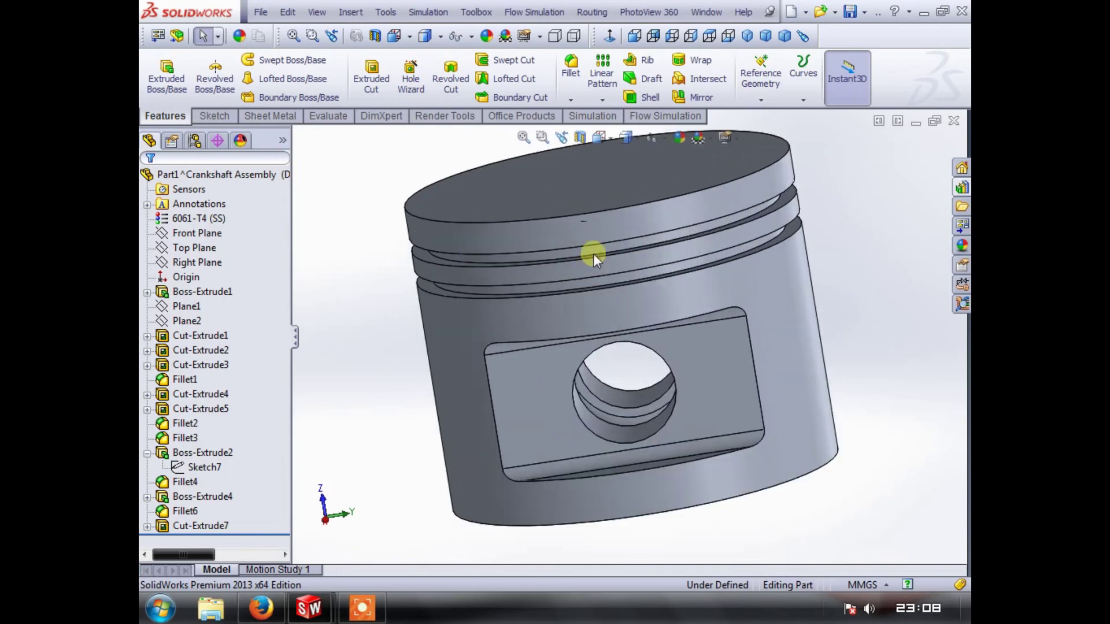
{"action": "scroll", "coordinate": [593, 243], "scroll_direction": "down", "scroll_amount": 5}
{"action": "left_click", "coordinate": [592, 212]}
{"action": "scroll", "coordinate": [606, 210], "scroll_direction": "up", "scroll_amount": 5}
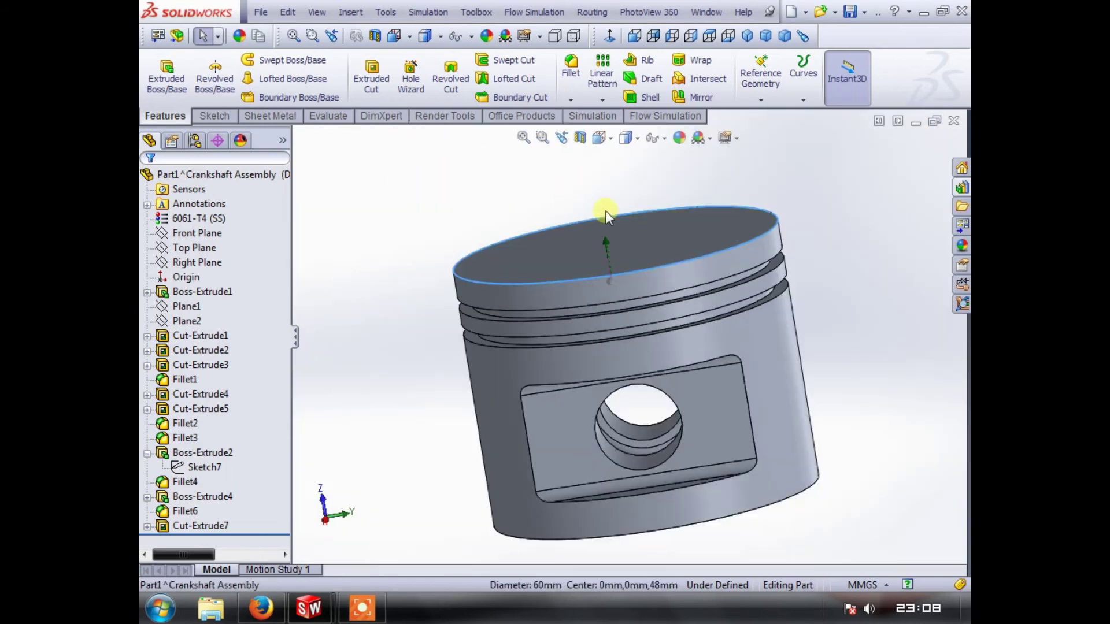
{"action": "scroll", "coordinate": [598, 138], "scroll_direction": "down", "scroll_amount": 4}
{"action": "scroll", "coordinate": [678, 348], "scroll_direction": "up", "scroll_amount": 3}
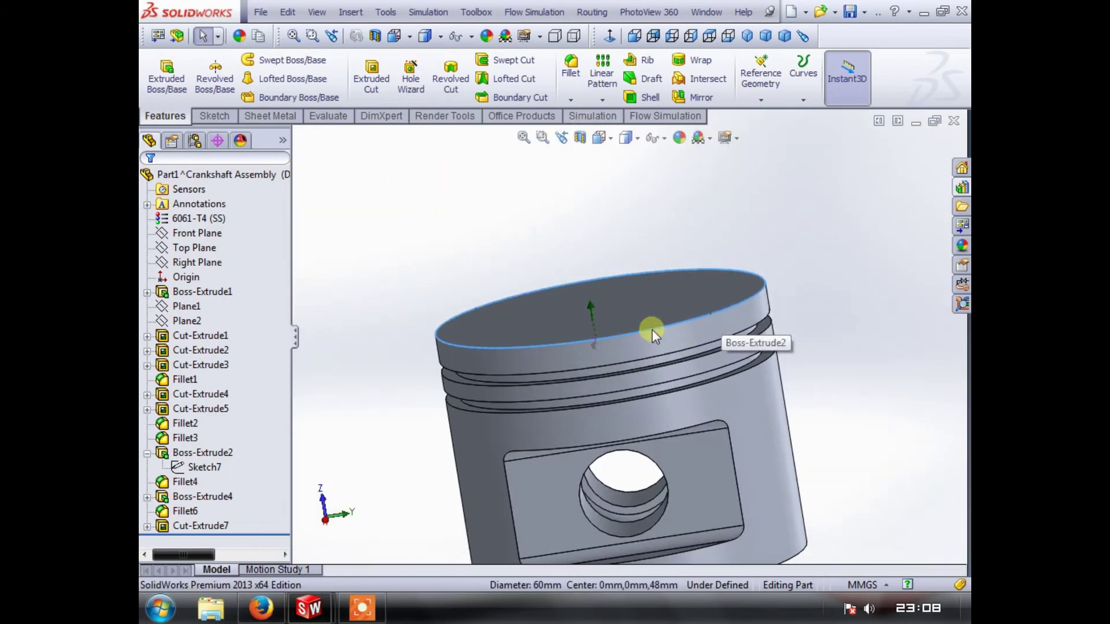
{"action": "scroll", "coordinate": [652, 329], "scroll_direction": "up", "scroll_amount": 2}
{"action": "scroll", "coordinate": [612, 356], "scroll_direction": "down", "scroll_amount": 3}
{"action": "middle_click_drag", "start_coordinate": [627, 300], "coordinate": [692, 366]}
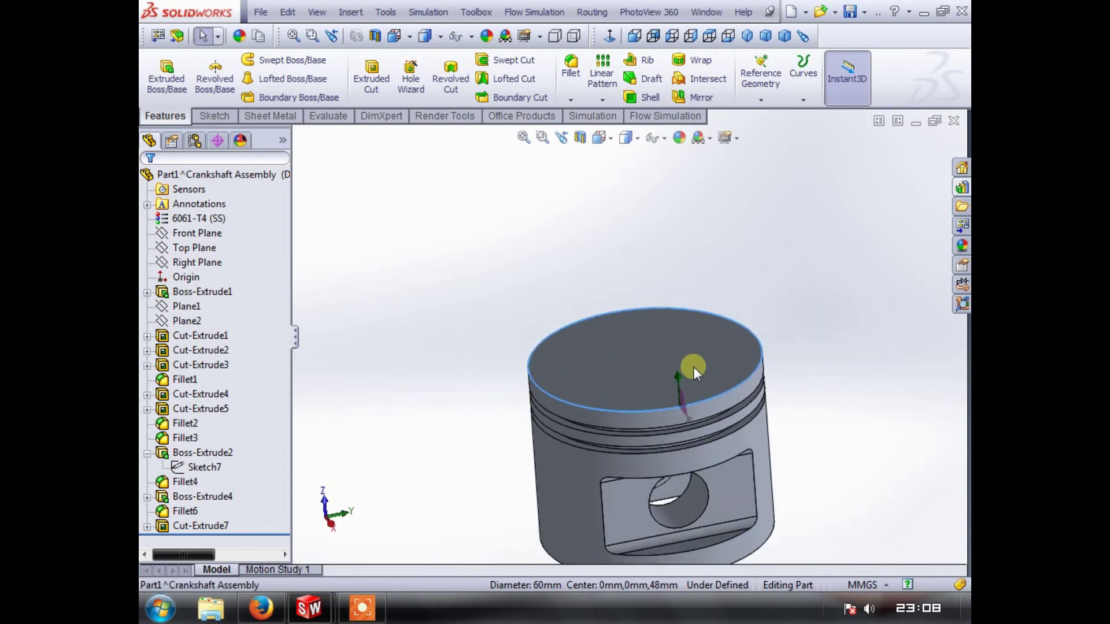
{"action": "scroll", "coordinate": [694, 383], "scroll_direction": "down", "scroll_amount": 2}
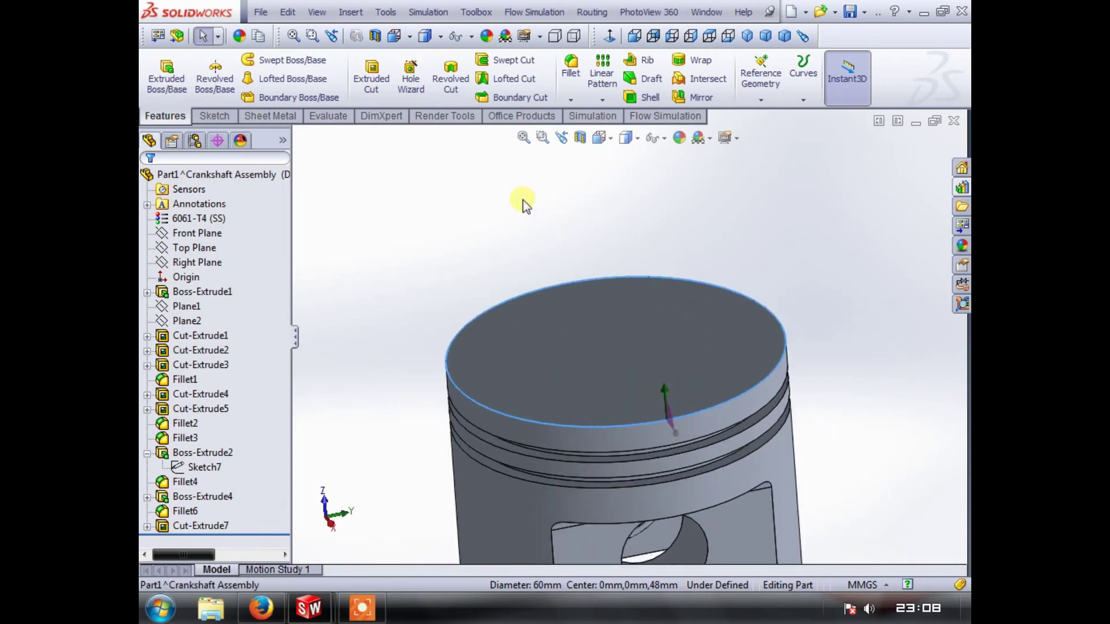
{"action": "left_click", "coordinate": [577, 96]}
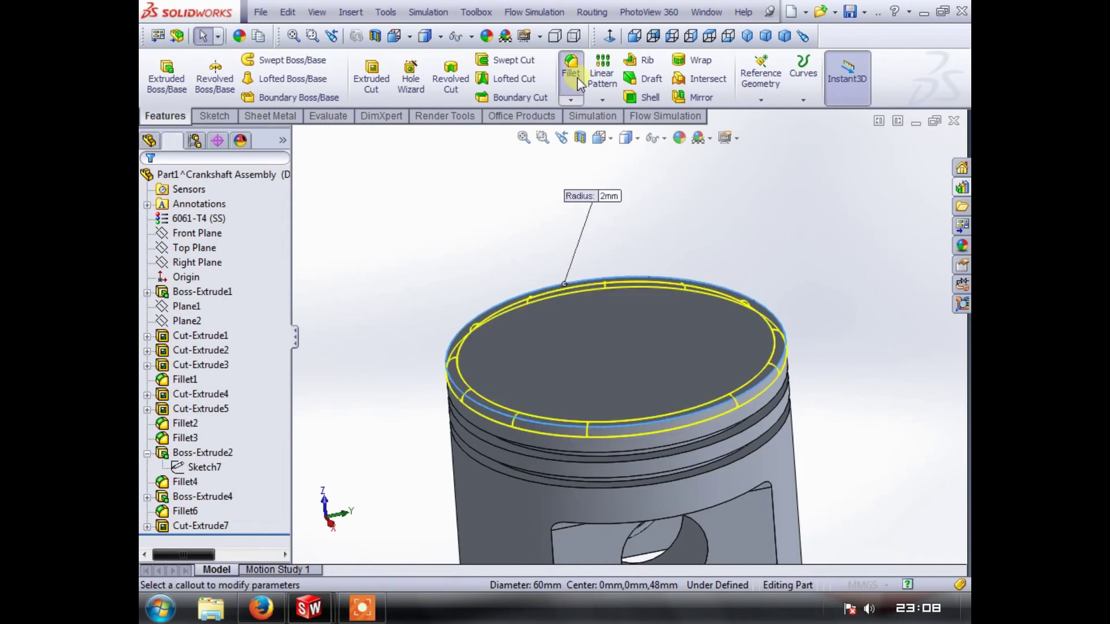
{"action": "type", "text": "1"}
{"action": "key", "text": "Return"}
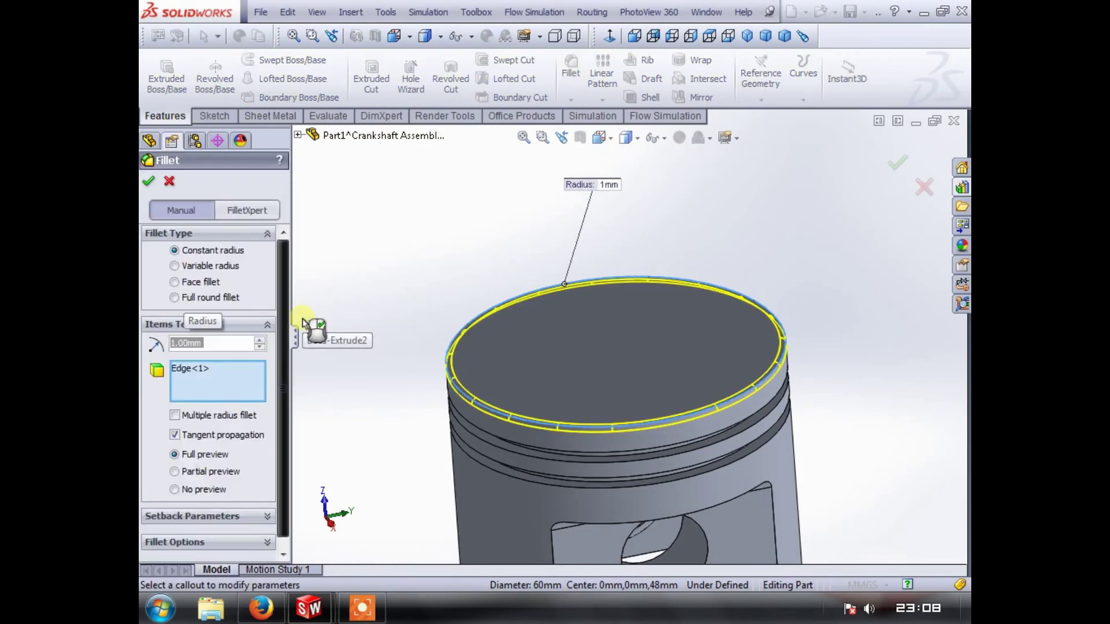
{"action": "left_click", "coordinate": [149, 184]}
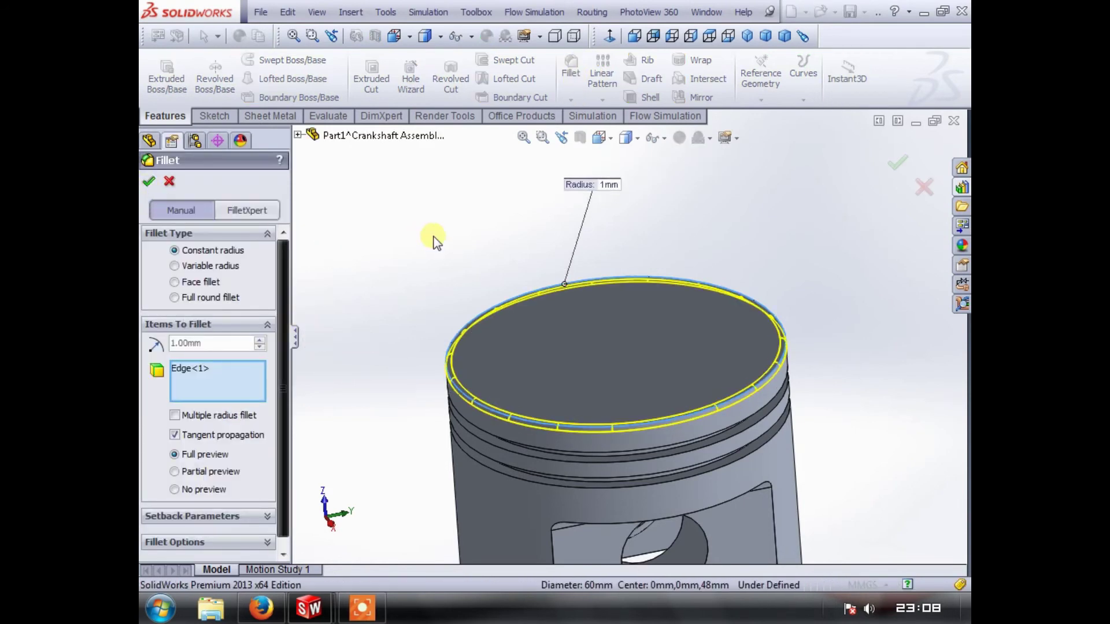
- Review the mass properties of the piston and close the report
{"action": "scroll", "coordinate": [532, 397], "scroll_direction": "up", "scroll_amount": 3}
{"action": "scroll", "coordinate": [624, 372], "scroll_direction": "down", "scroll_amount": 4}
{"action": "middle_click_drag", "start_coordinate": [636, 385], "coordinate": [582, 470]}
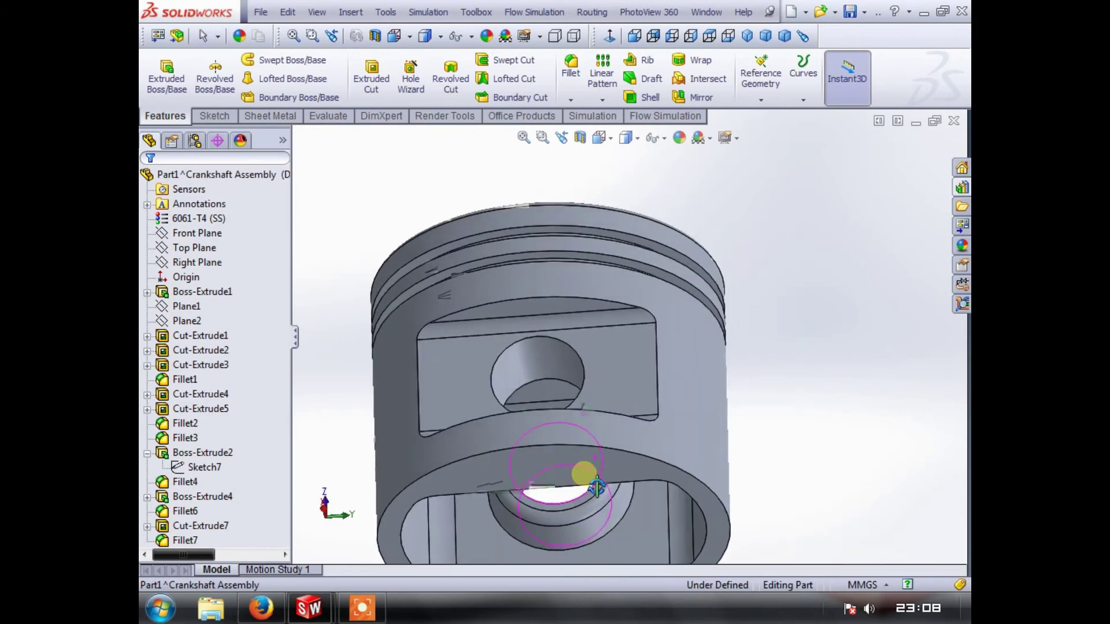
{"action": "scroll", "coordinate": [546, 389], "scroll_direction": "up", "scroll_amount": 3}
{"action": "left_click", "coordinate": [327, 116]}
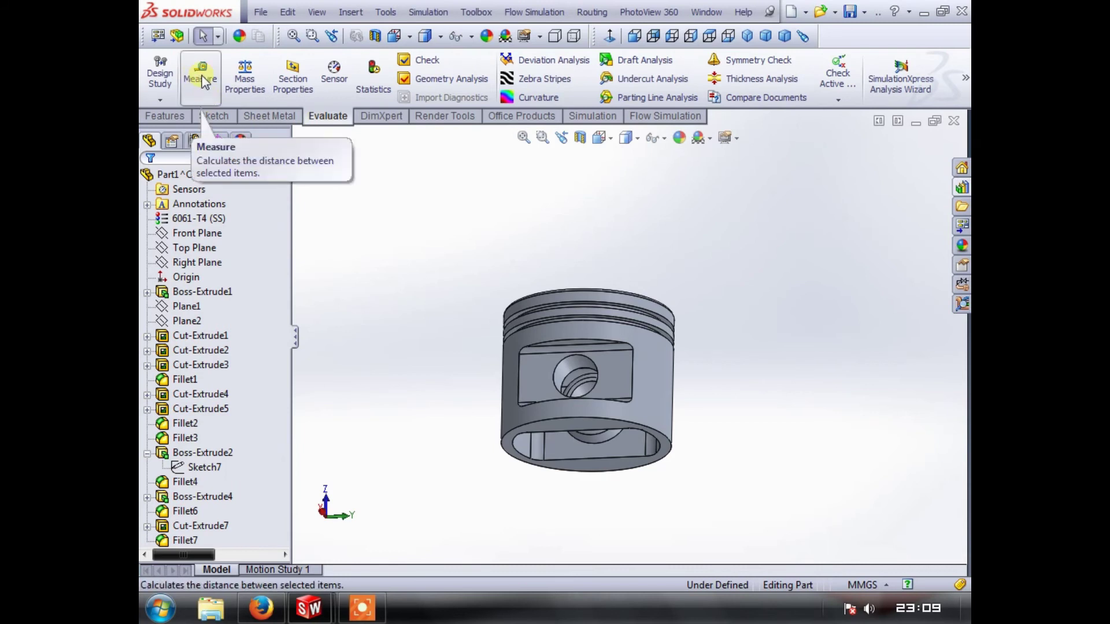
{"action": "left_click", "coordinate": [246, 75]}
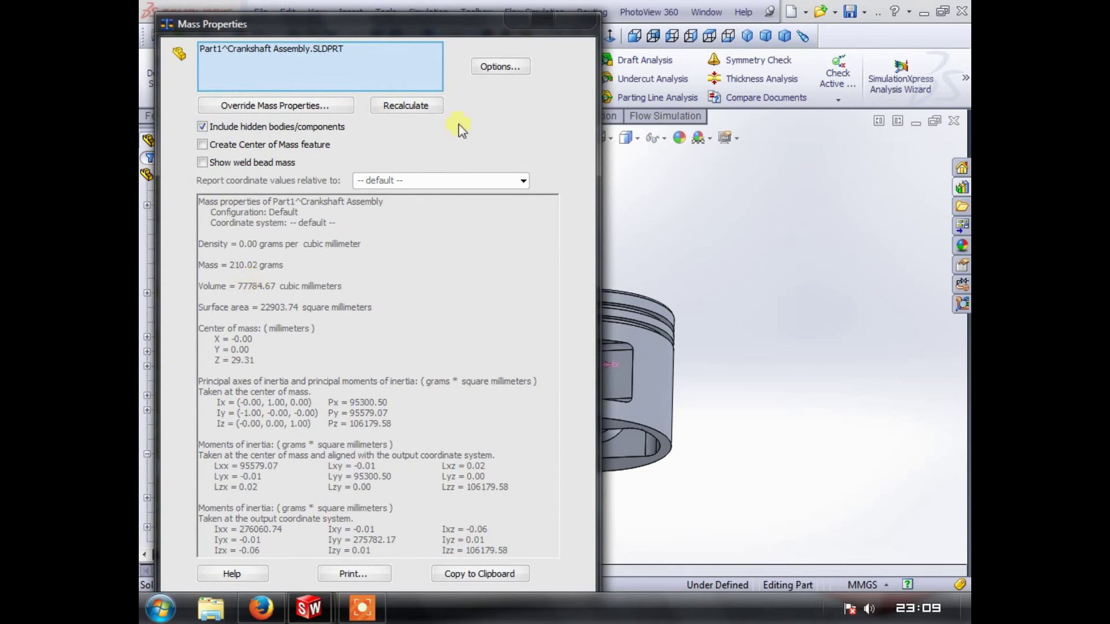
{"action": "left_click", "coordinate": [567, 26]}
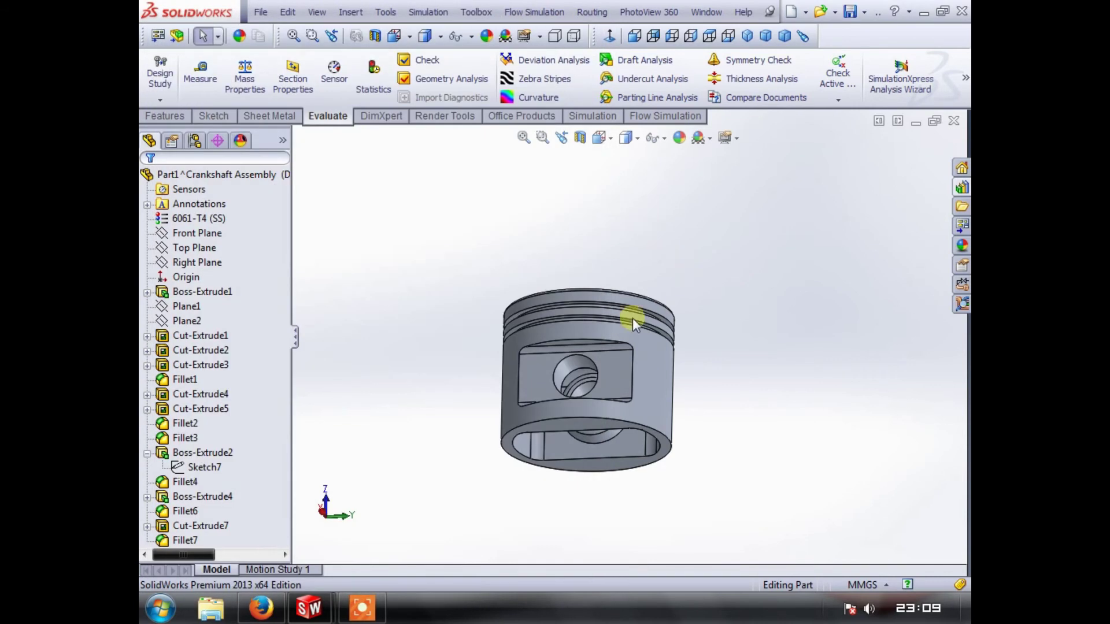
- Examine the finished piston from all sides, checking the ring grooves, side recesses, pin hole, inner bosses and crown
{"action": "scroll", "coordinate": [632, 317], "scroll_direction": "down", "scroll_amount": 3}
{"action": "scroll", "coordinate": [603, 407], "scroll_direction": "down", "scroll_amount": 1}
{"action": "scroll", "coordinate": [593, 383], "scroll_direction": "up", "scroll_amount": 3}
{"action": "scroll", "coordinate": [600, 258], "scroll_direction": "down", "scroll_amount": 4}
{"action": "middle_click_drag", "start_coordinate": [600, 258], "coordinate": [567, 218]}
{"action": "scroll", "coordinate": [578, 279], "scroll_direction": "down", "scroll_amount": 3}
{"action": "scroll", "coordinate": [577, 283], "scroll_direction": "up", "scroll_amount": 4}
{"action": "scroll", "coordinate": [640, 265], "scroll_direction": "down", "scroll_amount": 4}
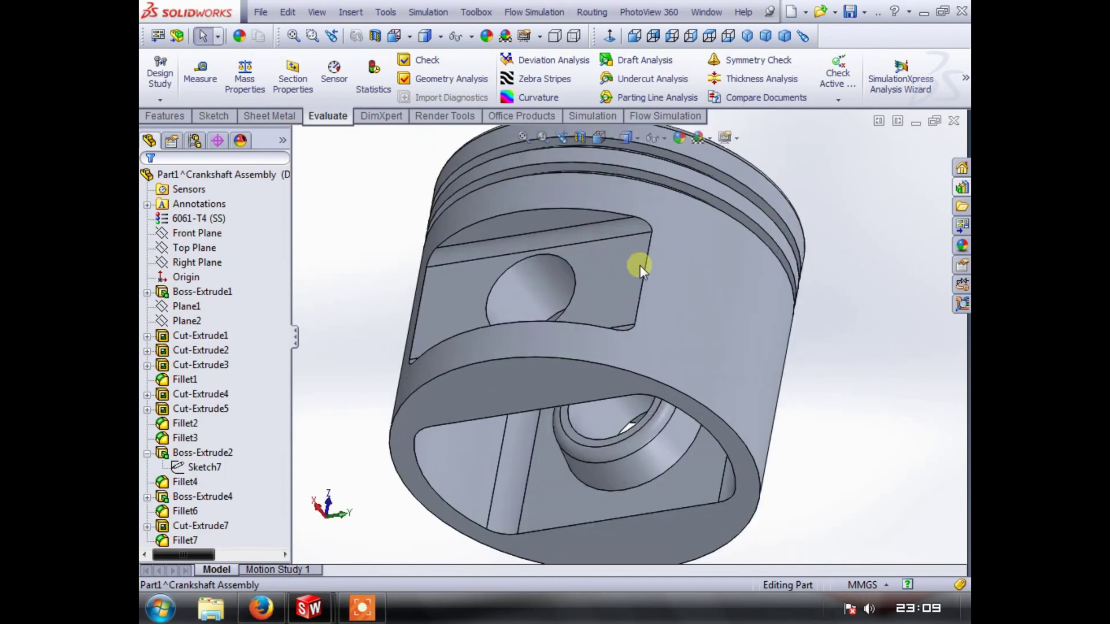
{"action": "scroll", "coordinate": [639, 265], "scroll_direction": "up", "scroll_amount": 2}
{"action": "middle_click_drag", "start_coordinate": [607, 322], "coordinate": [547, 350]}
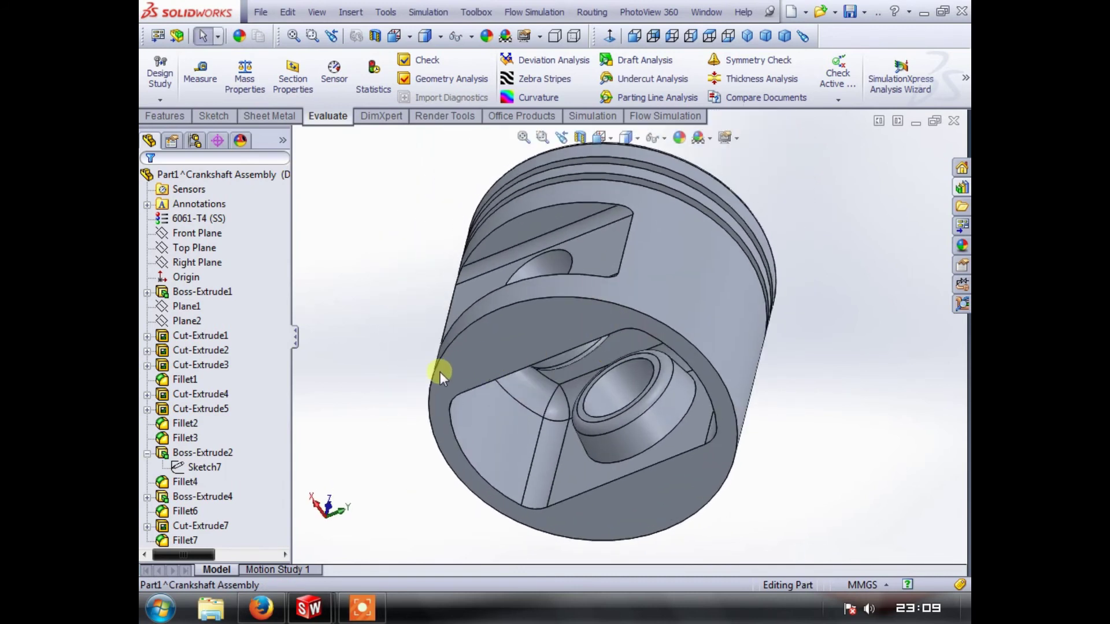
{"action": "middle_click_drag", "start_coordinate": [713, 432], "coordinate": [451, 328]}
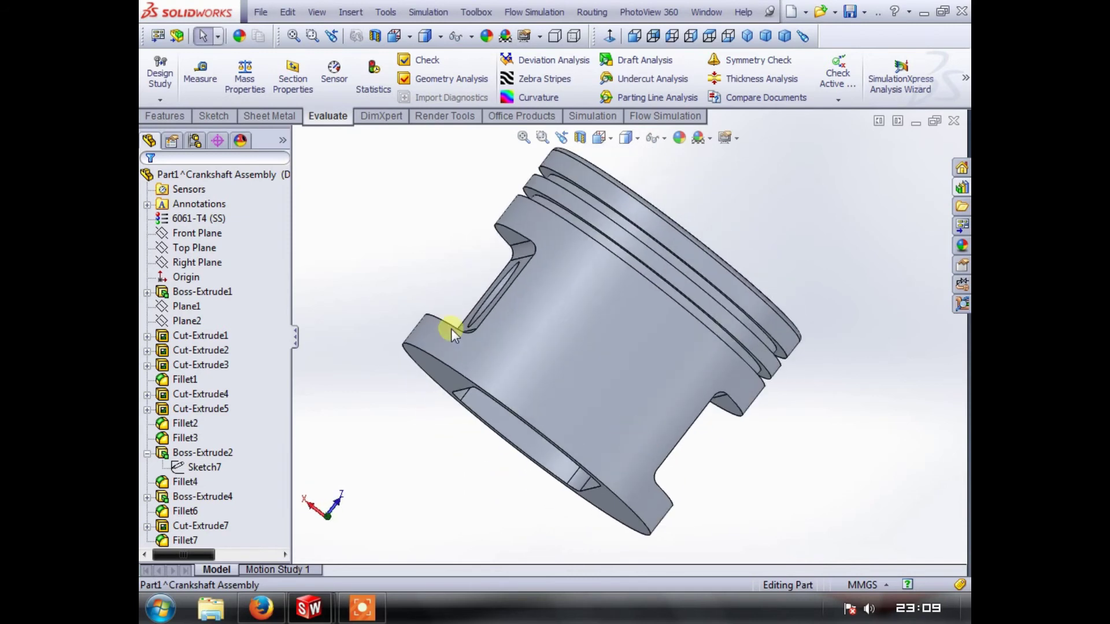
{"action": "scroll", "coordinate": [525, 318], "scroll_direction": "down", "scroll_amount": 2}
{"action": "scroll", "coordinate": [576, 289], "scroll_direction": "down", "scroll_amount": 2}
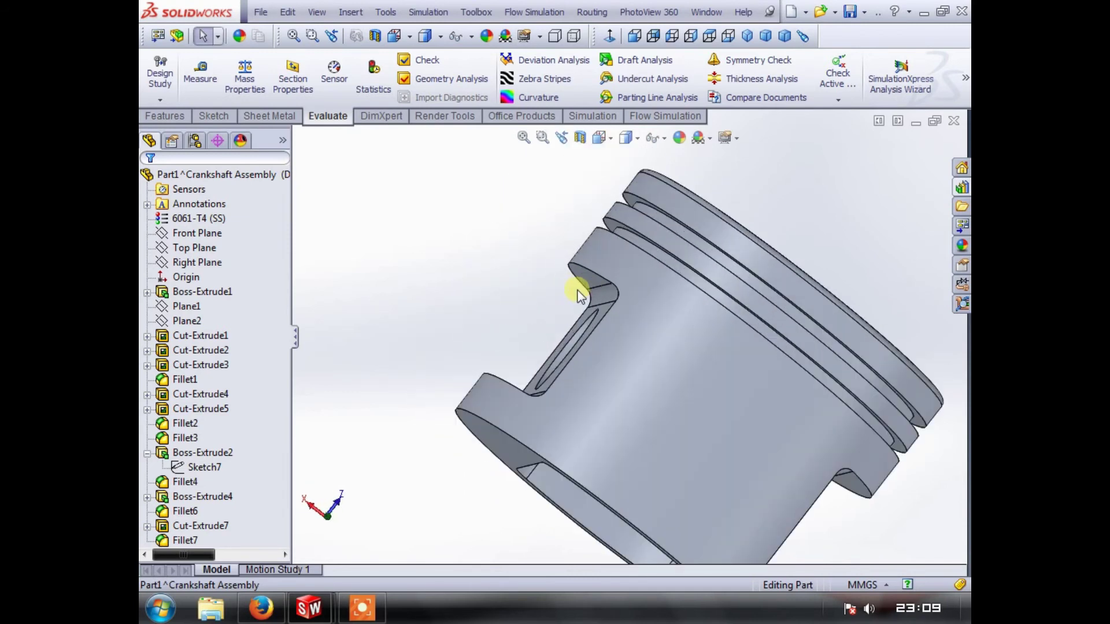
{"action": "scroll", "coordinate": [621, 398], "scroll_direction": "up", "scroll_amount": 4}
{"action": "left_click", "coordinate": [643, 415]}
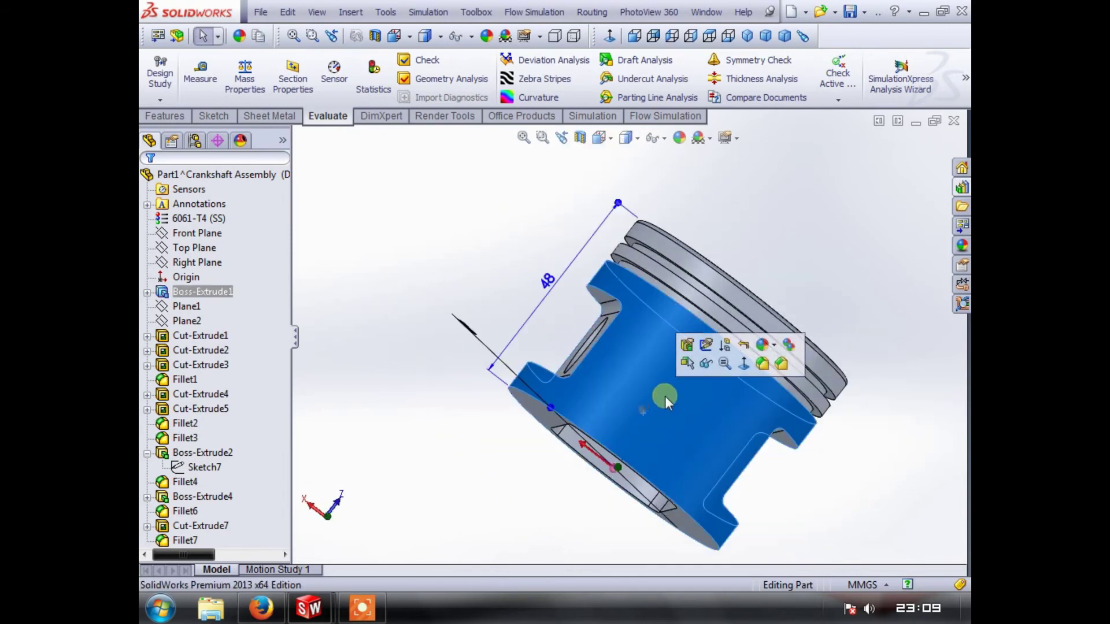
{"action": "left_click", "coordinate": [465, 304]}
{"action": "middle_click_drag", "start_coordinate": [488, 225], "coordinate": [456, 409]}
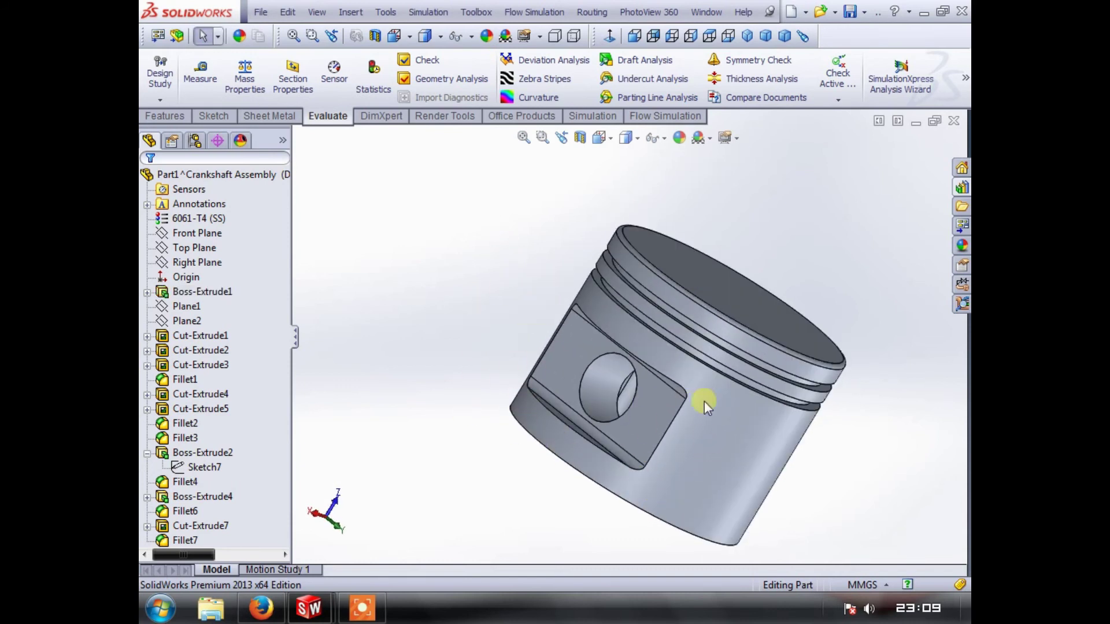
{"action": "left_click", "coordinate": [729, 470]}
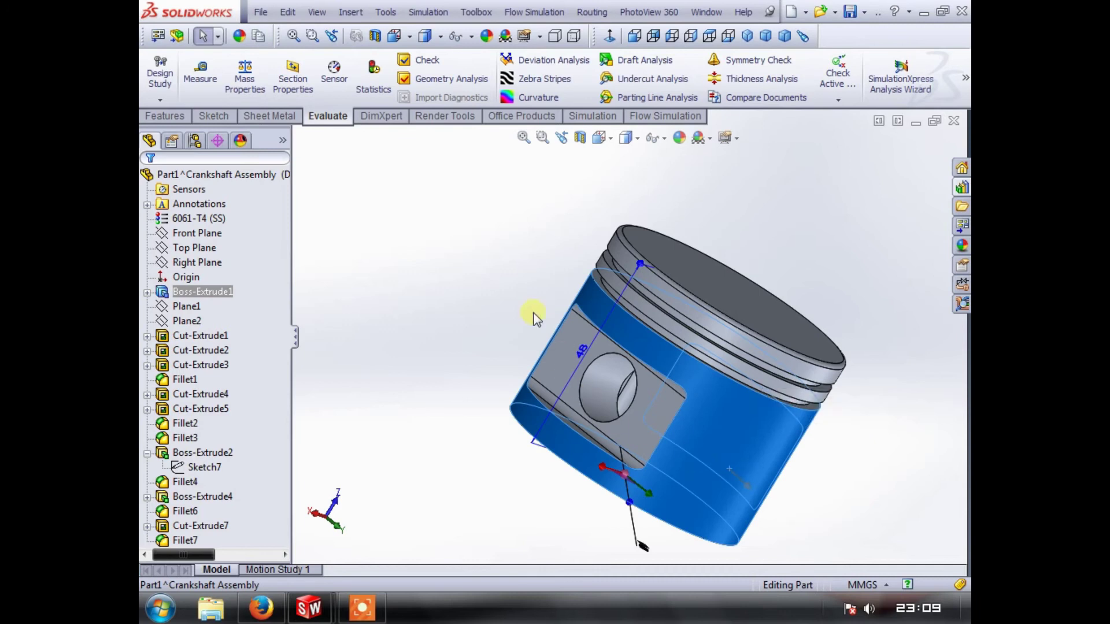
{"action": "left_click", "coordinate": [528, 297]}
{"action": "scroll", "coordinate": [633, 344], "scroll_direction": "up", "scroll_amount": 3}
{"action": "middle_click_drag", "start_coordinate": [743, 406], "coordinate": [586, 315]}
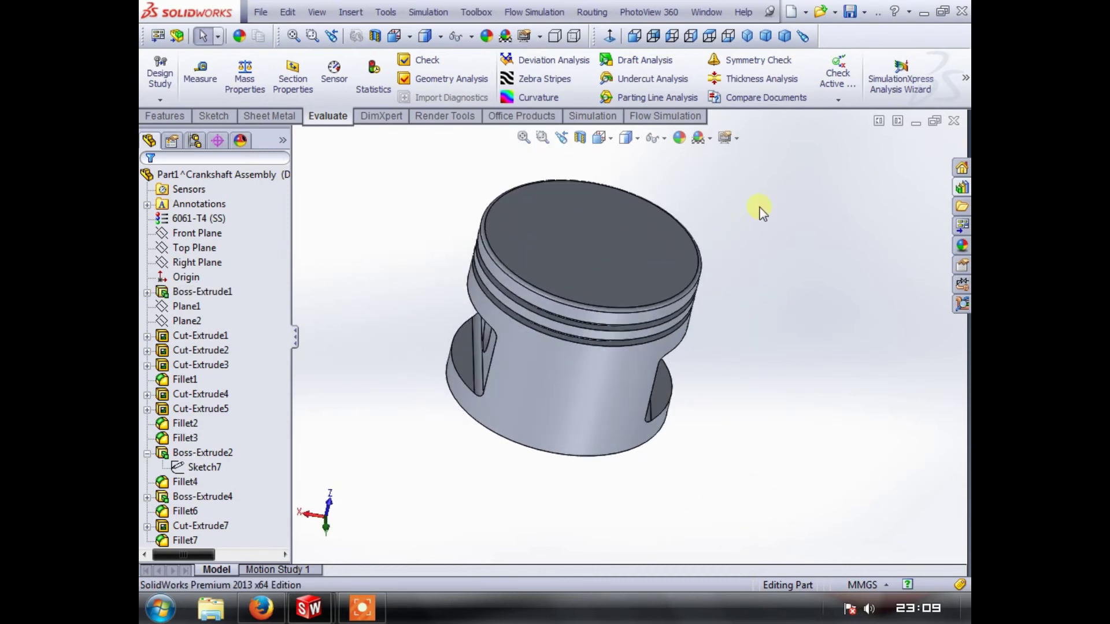
{"action": "scroll", "coordinate": [626, 237], "scroll_direction": "up", "scroll_amount": 2}
{"action": "middle_click_drag", "start_coordinate": [627, 237], "coordinate": [597, 329], "text": "ctrl"}
{"action": "scroll", "coordinate": [596, 331], "scroll_direction": "up", "scroll_amount": 1}
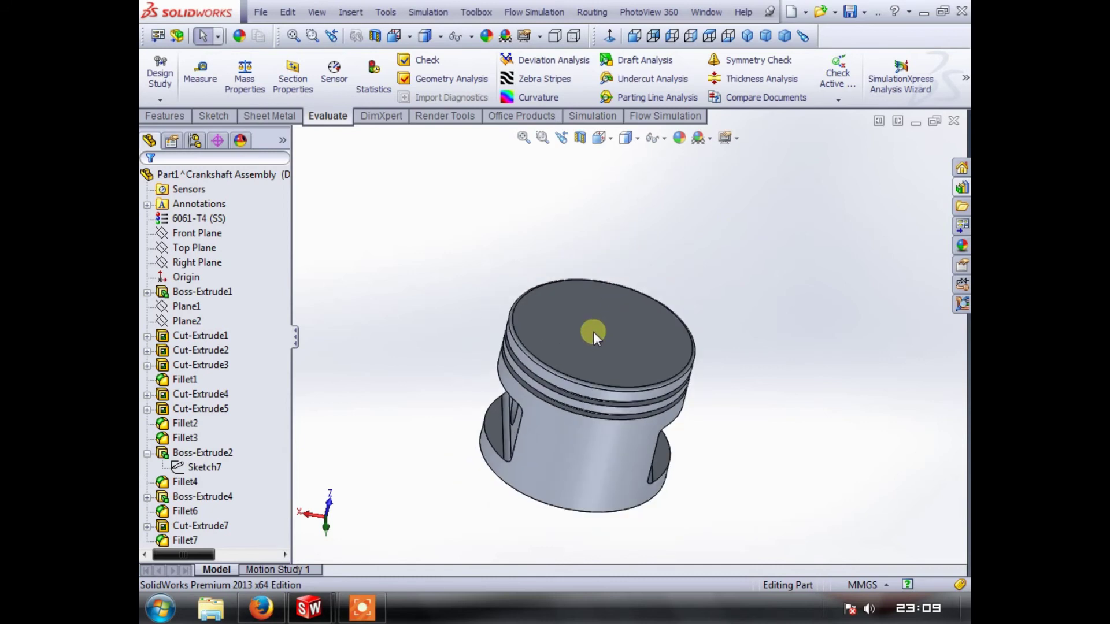
{"action": "scroll", "coordinate": [594, 323], "scroll_direction": "down", "scroll_amount": 1}
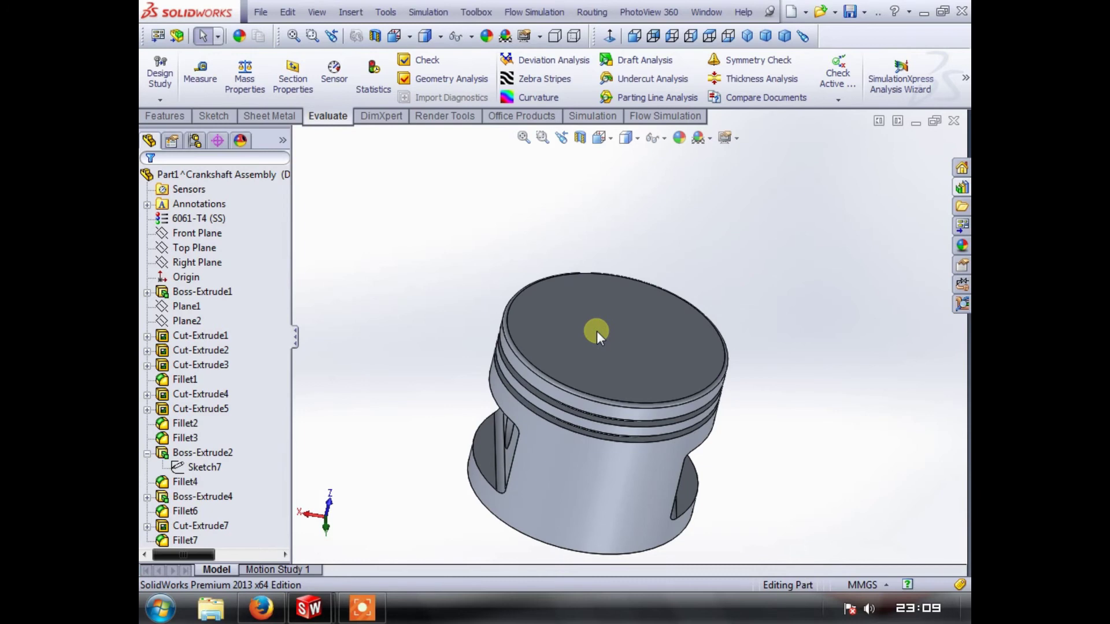
{"action": "scroll", "coordinate": [613, 322], "scroll_direction": "up", "scroll_amount": 2}
- Save the part as Piston in the 4T engine vid folder and close it to return to the crankshaft assembly
{"action": "left_click", "coordinate": [261, 11]}
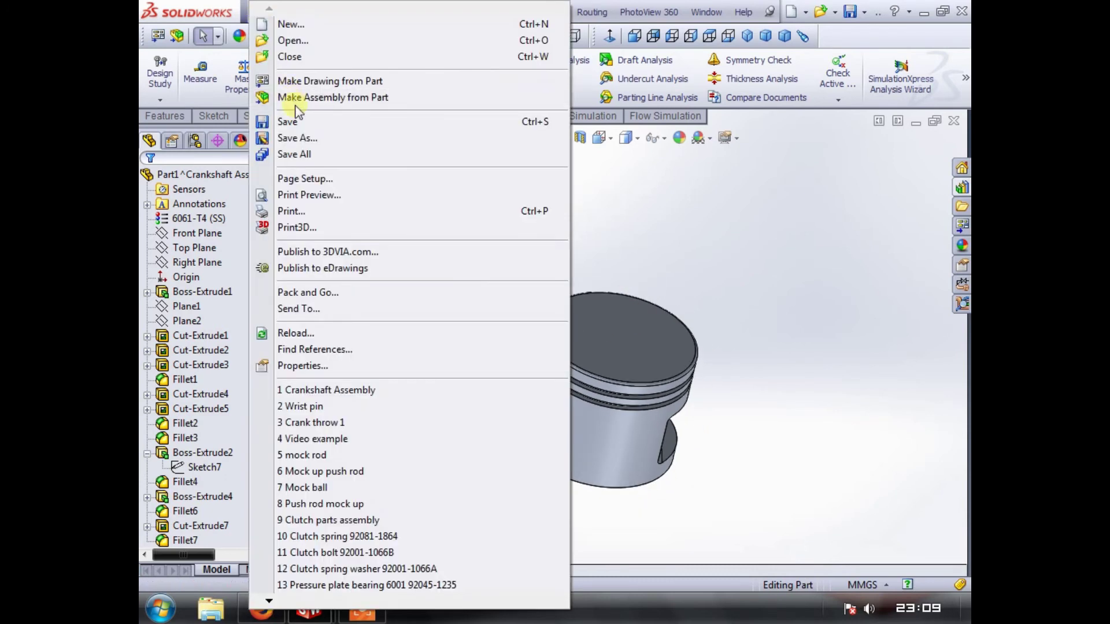
{"action": "left_click", "coordinate": [517, 317]}
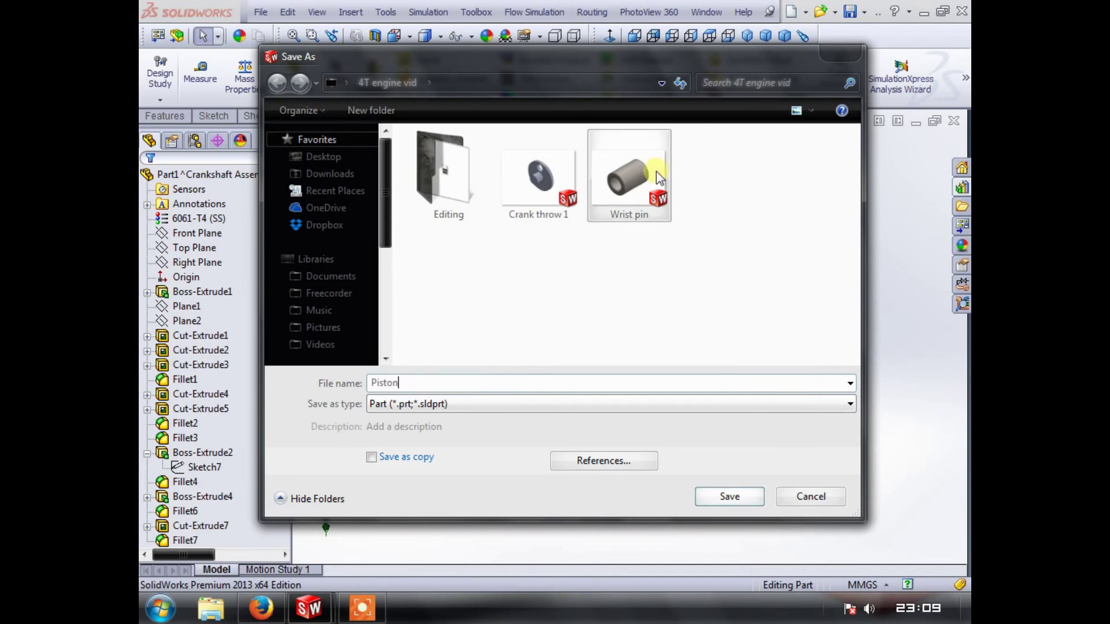
{"action": "left_click", "coordinate": [717, 498]}
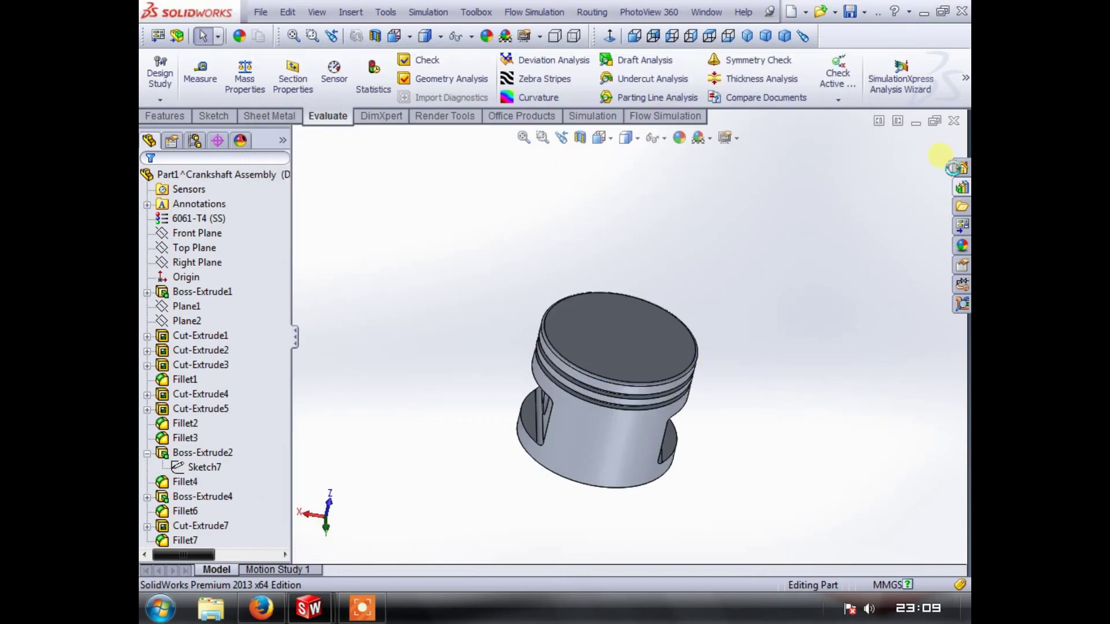
{"action": "left_click", "coordinate": [954, 121]}
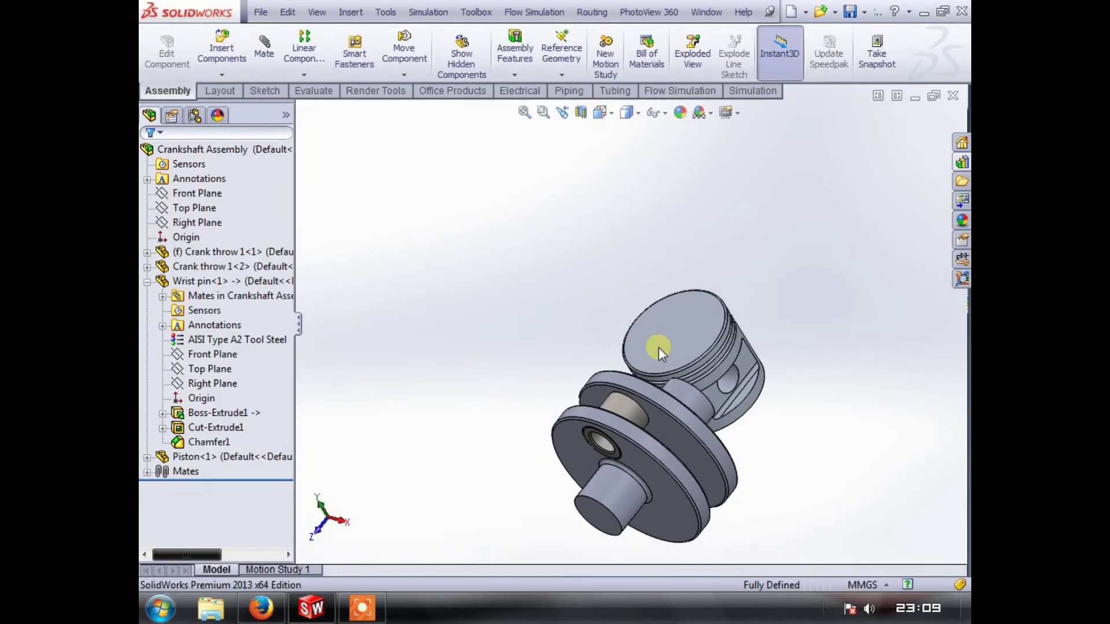
- Delete the piston's InPlace mate and move the freed piston above the crank throws
{"action": "scroll", "coordinate": [699, 349], "scroll_direction": "up", "scroll_amount": 5}
{"action": "middle_click_drag", "start_coordinate": [719, 371], "coordinate": [699, 330]}
{"action": "left_click", "coordinate": [698, 329]}
{"action": "right_click", "coordinate": [742, 262]}
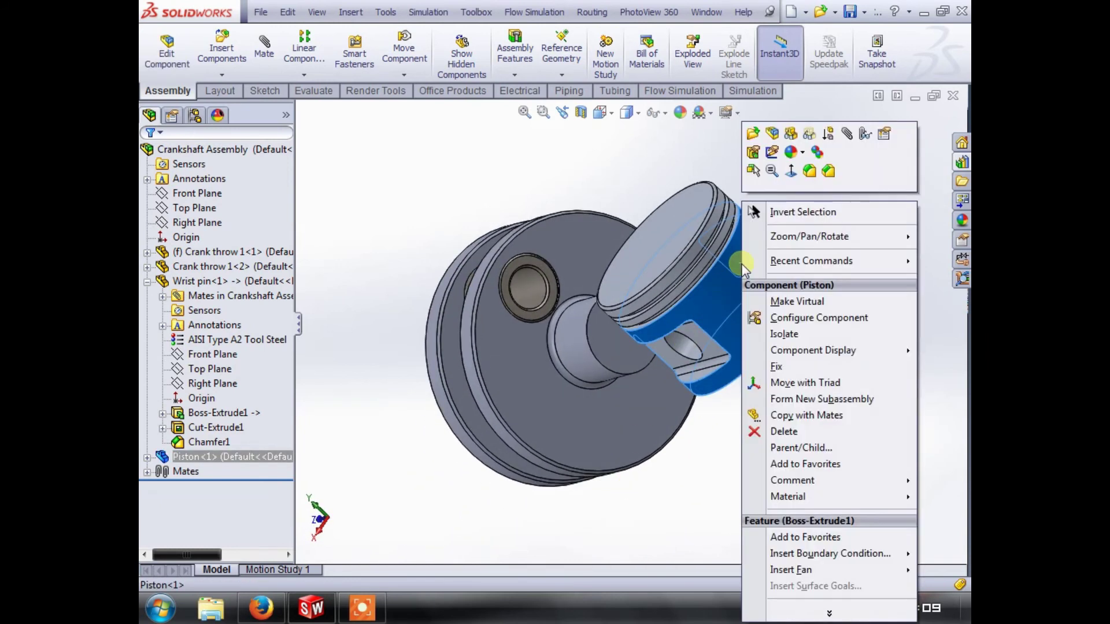
{"action": "left_click", "coordinate": [865, 134]}
{"action": "left_click", "coordinate": [252, 124]}
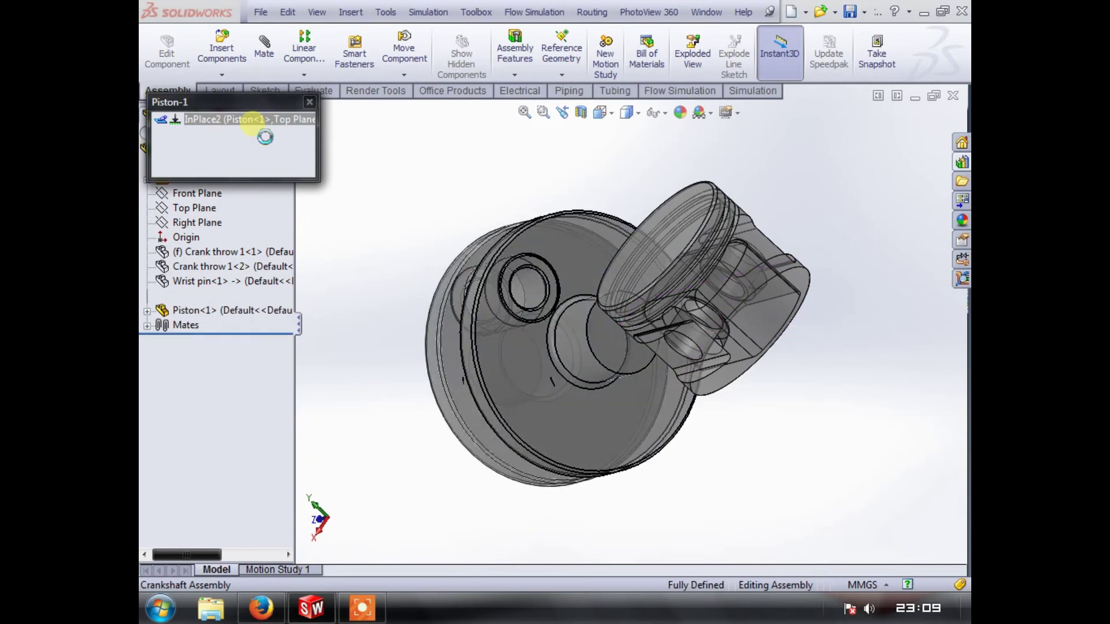
{"action": "left_click", "coordinate": [309, 102]}
{"action": "left_click_drag", "start_coordinate": [527, 226], "coordinate": [498, 258]}
{"action": "middle_click_drag", "start_coordinate": [498, 258], "coordinate": [546, 209]}
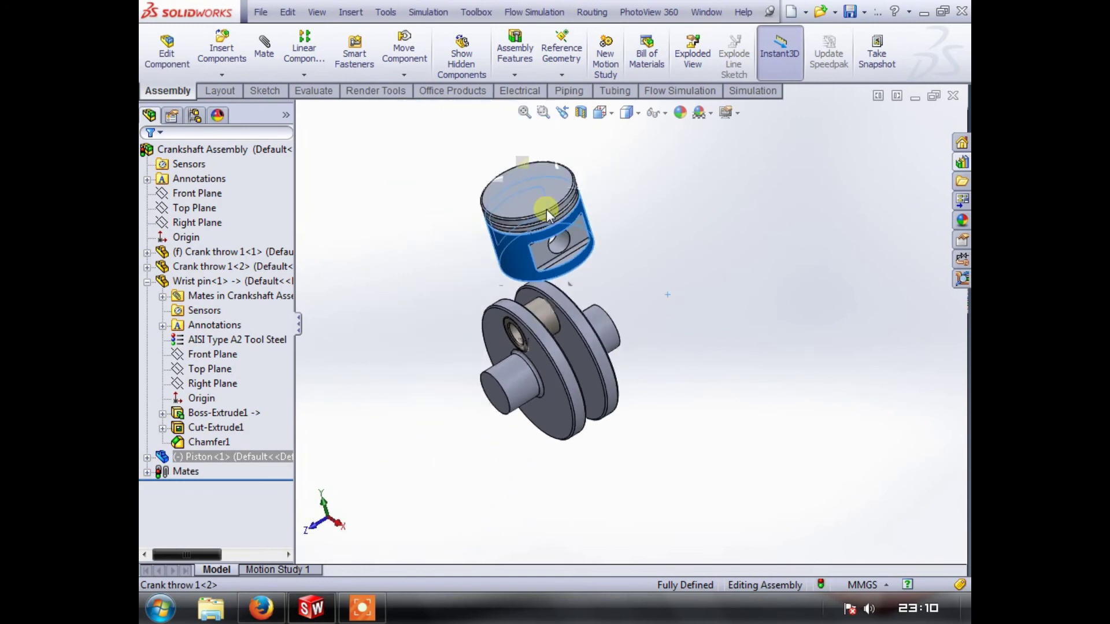
- Add a Parallel mate between the piston's pin hole face and the wrist pin's inner bore face
{"action": "scroll", "coordinate": [610, 303], "scroll_direction": "down", "scroll_amount": 3}
{"action": "left_click", "coordinate": [736, 283]}
{"action": "scroll", "coordinate": [606, 327], "scroll_direction": "down", "scroll_amount": 3}
{"action": "left_click", "coordinate": [592, 297]}
{"action": "mouse_move", "coordinate": [592, 297]}
{"action": "middle_mouse_down"}
{"action": "mouse_move", "coordinate": [574, 391]}
{"action": "mouse_move", "coordinate": [592, 300]}
{"action": "middle_mouse_up"}
{"action": "scroll", "coordinate": [592, 300], "scroll_direction": "up", "scroll_amount": 3}
{"action": "middle_click_drag", "start_coordinate": [548, 436], "coordinate": [619, 389]}
{"action": "scroll", "coordinate": [575, 459], "scroll_direction": "down", "scroll_amount": 3}
{"action": "left_click", "coordinate": [548, 454]}
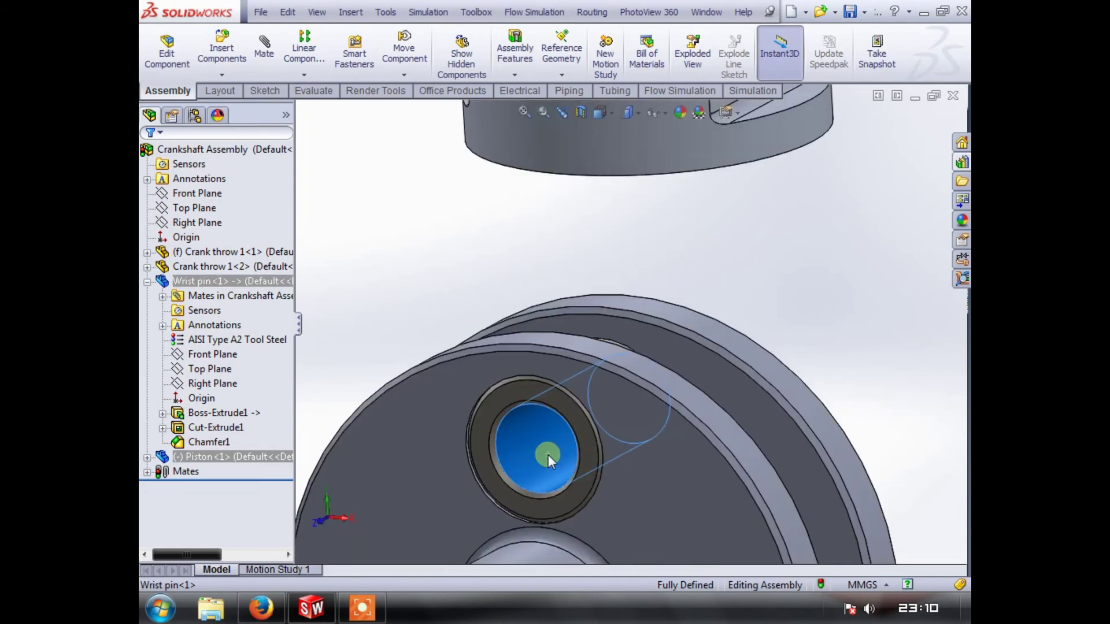
{"action": "scroll", "coordinate": [548, 454], "scroll_direction": "up", "scroll_amount": 3}
{"action": "scroll", "coordinate": [630, 325], "scroll_direction": "up", "scroll_amount": 2}
{"action": "scroll", "coordinate": [624, 303], "scroll_direction": "down", "scroll_amount": 3}
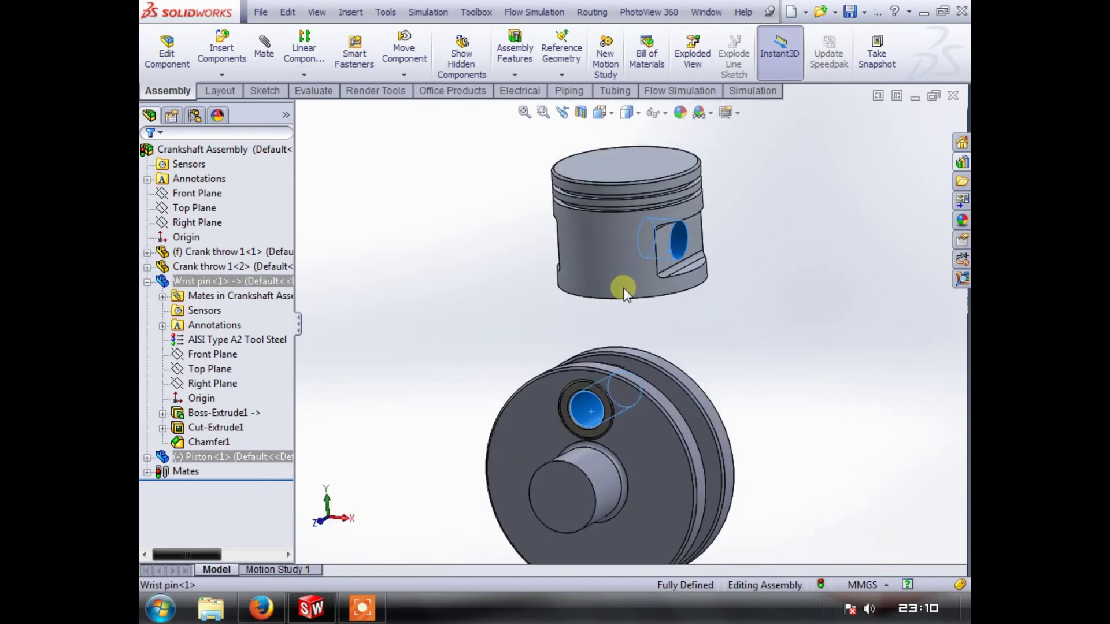
{"action": "left_click", "coordinate": [264, 44]}
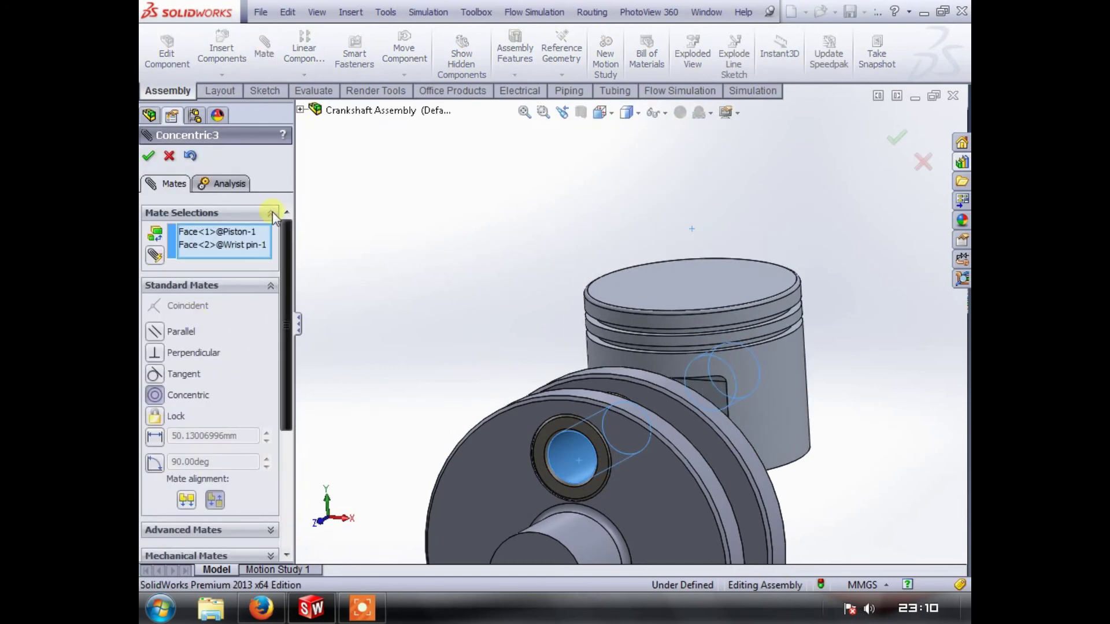
{"action": "left_click", "coordinate": [156, 331]}
{"action": "left_click", "coordinate": [148, 155]}
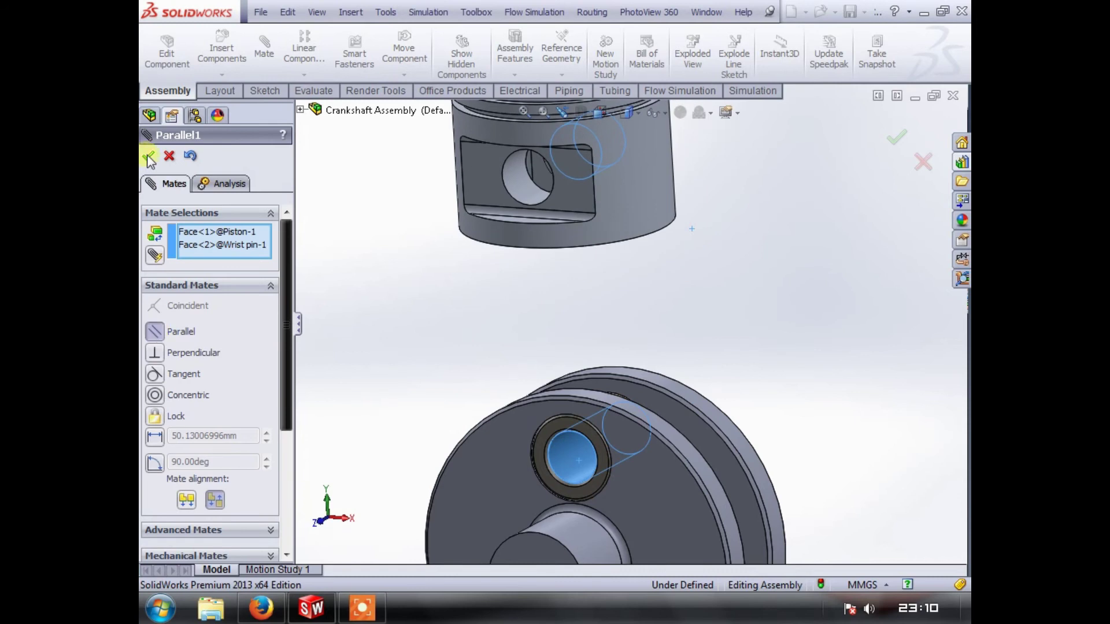
{"action": "key", "text": "f"}
{"action": "left_click", "coordinate": [148, 157]}
- Move the piston around above the crank throws to test its remaining freedom of movement
{"action": "left_click_drag", "start_coordinate": [574, 245], "coordinate": [655, 282]}
{"action": "middle_click_drag", "start_coordinate": [655, 282], "coordinate": [473, 315]}
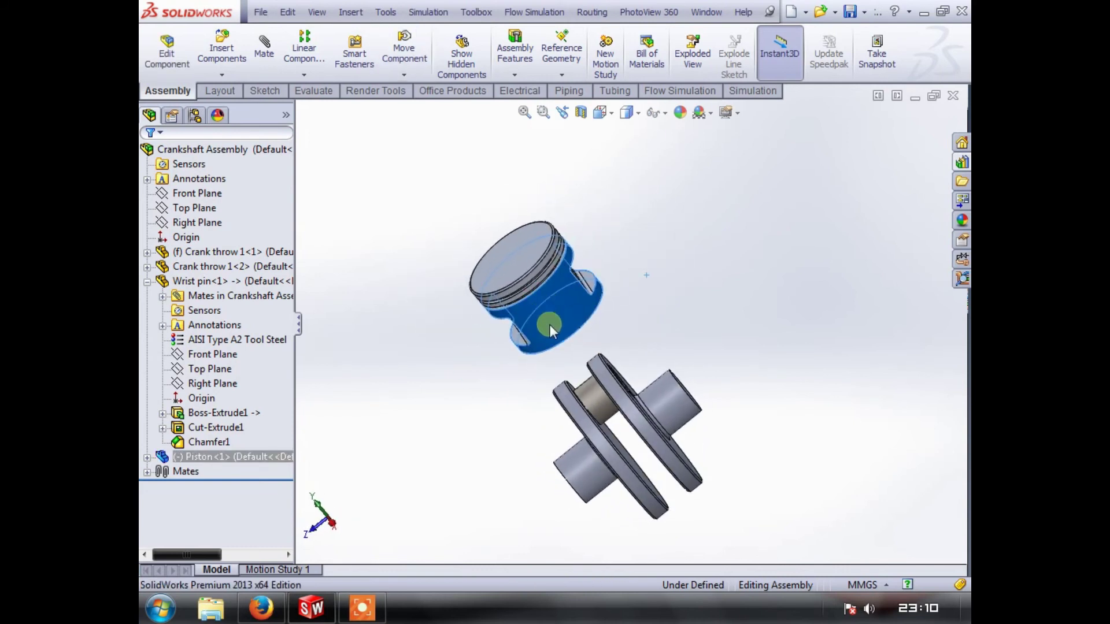
{"action": "middle_click_drag", "start_coordinate": [449, 396], "coordinate": [622, 311]}
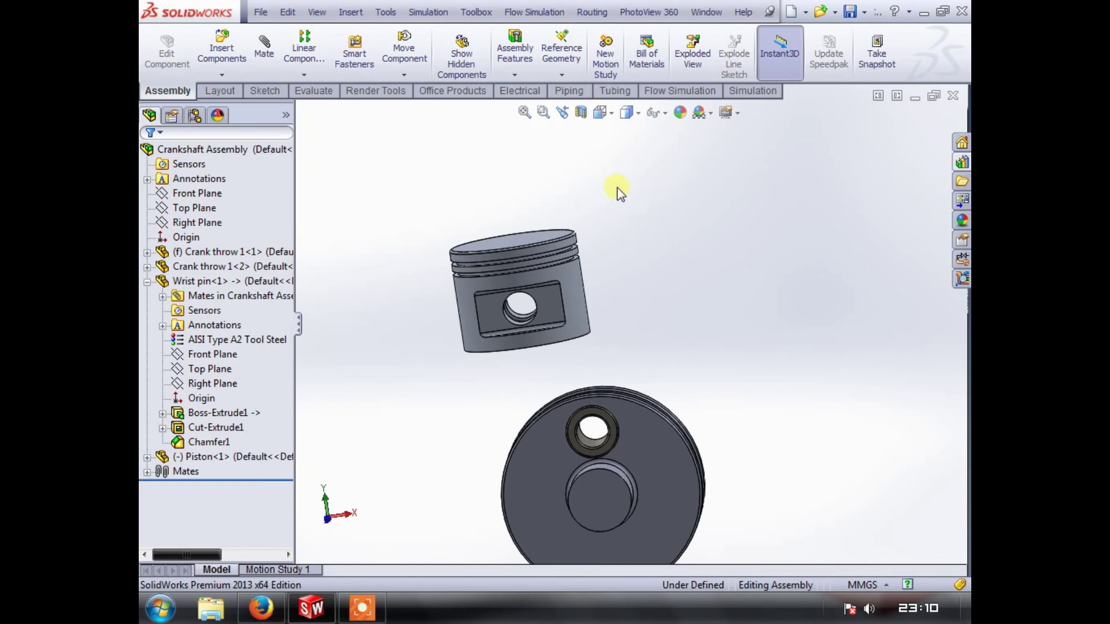
{"action": "scroll", "coordinate": [657, 310], "scroll_direction": "up", "scroll_amount": 2}
{"action": "scroll", "coordinate": [657, 310], "scroll_direction": "down", "scroll_amount": 4}
{"action": "scroll", "coordinate": [626, 317], "scroll_direction": "up", "scroll_amount": 3}
{"action": "scroll", "coordinate": [612, 322], "scroll_direction": "down", "scroll_amount": 2}
{"action": "middle_click_drag", "start_coordinate": [612, 323], "coordinate": [615, 377]}
{"action": "left_click_drag", "start_coordinate": [629, 294], "coordinate": [618, 348]}
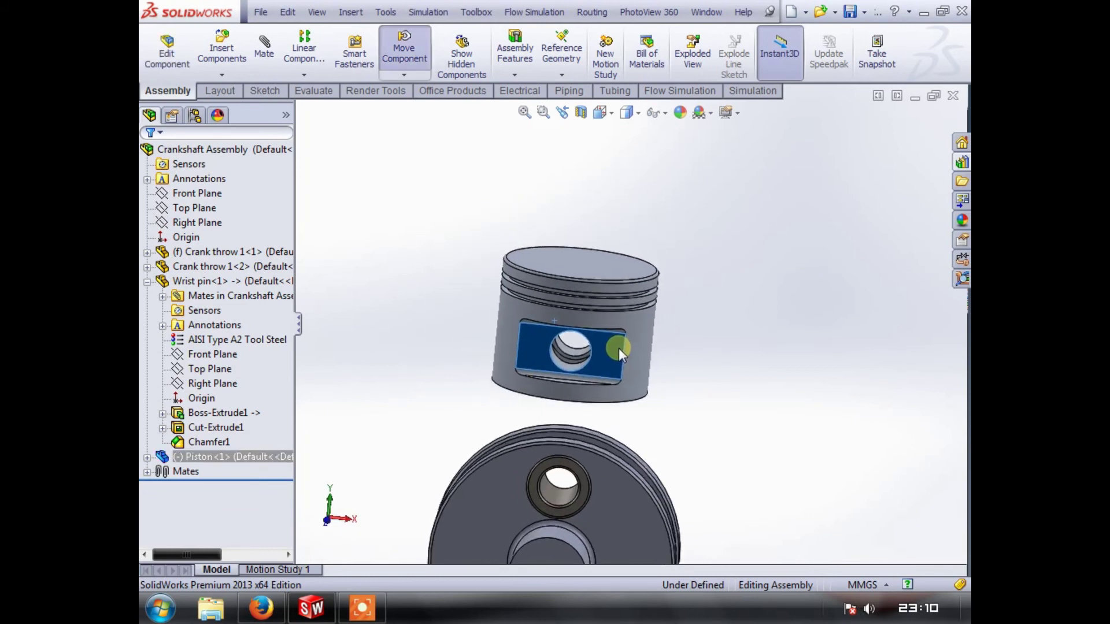
{"action": "left_click", "coordinate": [770, 330]}
{"action": "scroll", "coordinate": [733, 369], "scroll_direction": "up", "scroll_amount": 3}
{"action": "scroll", "coordinate": [646, 363], "scroll_direction": "down", "scroll_amount": 2}
{"action": "middle_click_drag", "start_coordinate": [645, 363], "coordinate": [590, 369]}
{"action": "scroll", "coordinate": [612, 383], "scroll_direction": "up", "scroll_amount": 2}
{"action": "scroll", "coordinate": [572, 360], "scroll_direction": "down", "scroll_amount": 3}
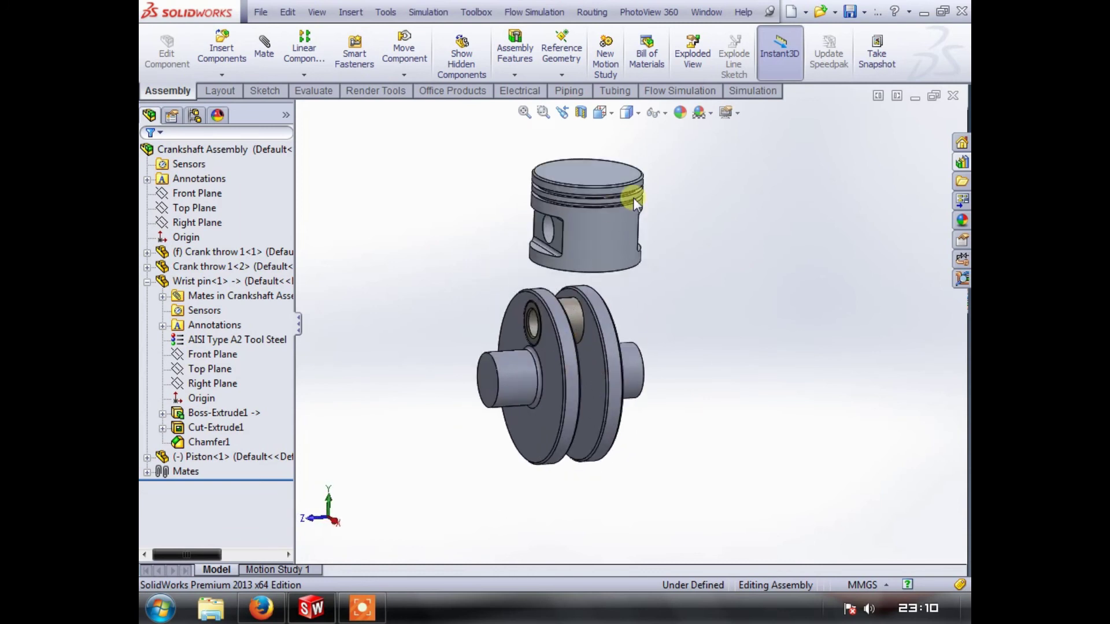
{"action": "scroll", "coordinate": [559, 214], "scroll_direction": "up", "scroll_amount": 2}
{"action": "scroll", "coordinate": [588, 274], "scroll_direction": "down", "scroll_amount": 2}
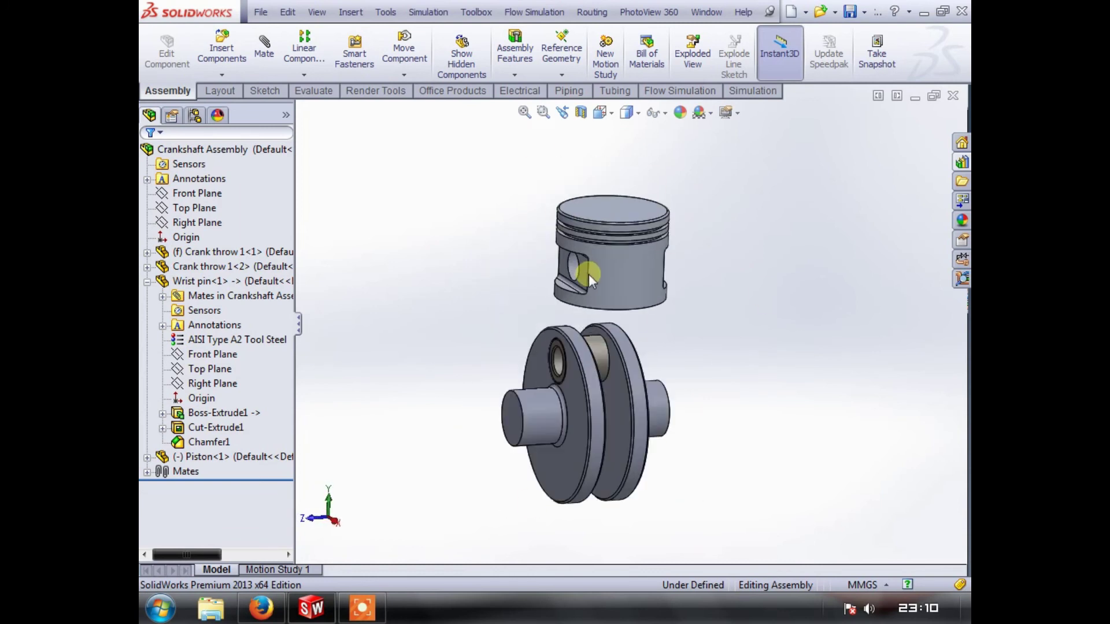
- Delete the piston from the crankshaft assembly, save the assembly and close it
{"action": "left_click", "coordinate": [261, 11]}
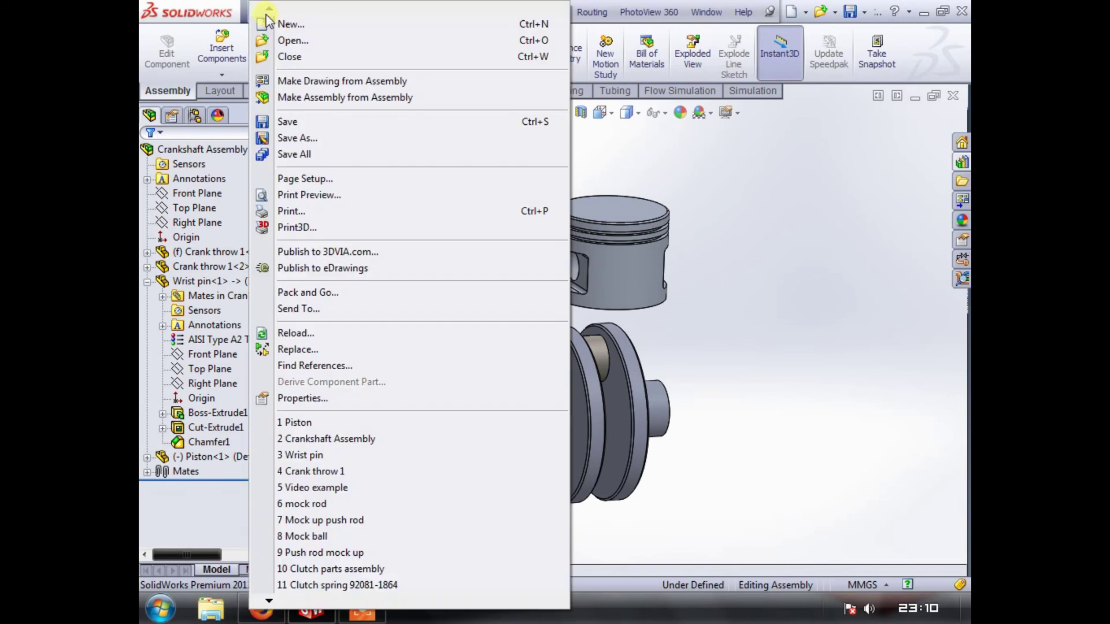
{"action": "left_click", "coordinate": [289, 122]}
{"action": "left_click", "coordinate": [651, 241]}
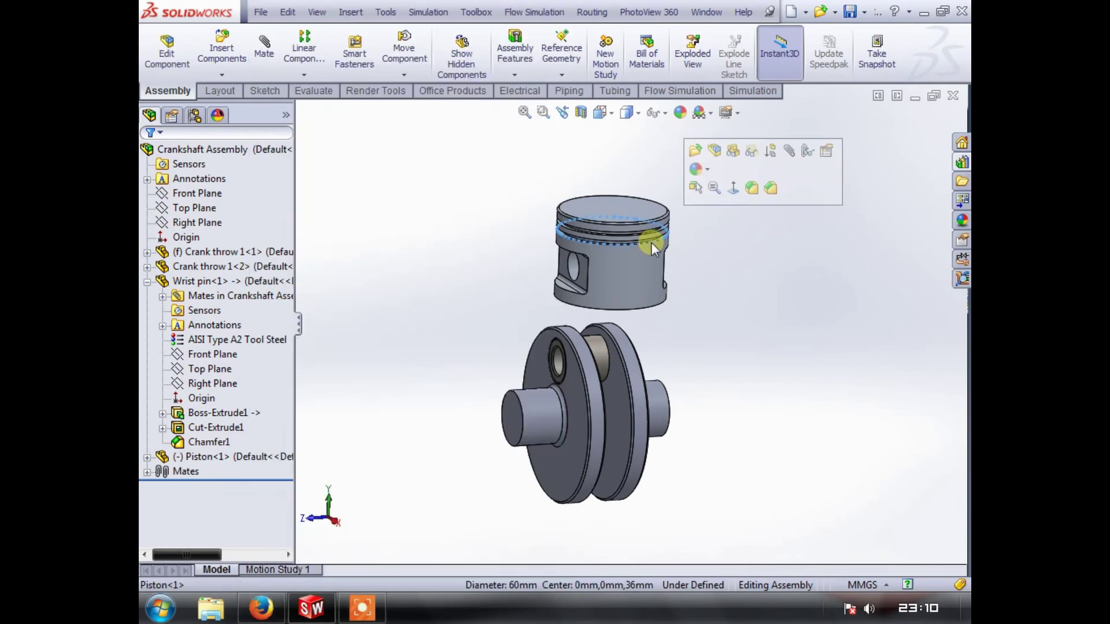
{"action": "key", "text": "Delete"}
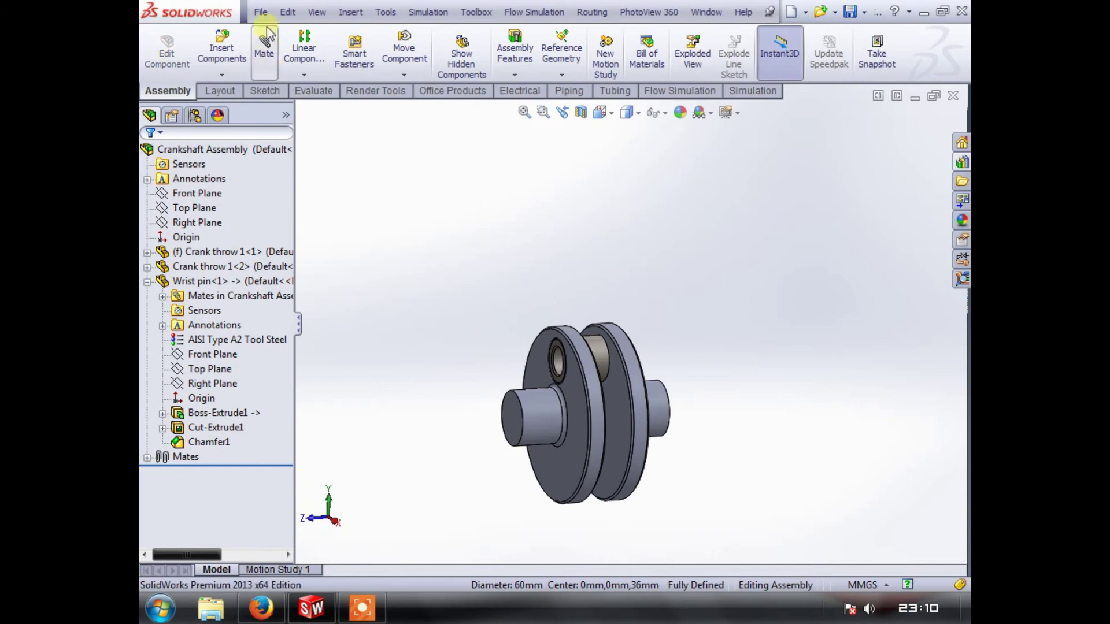
{"action": "left_click", "coordinate": [262, 12]}
{"action": "left_click", "coordinate": [291, 121]}
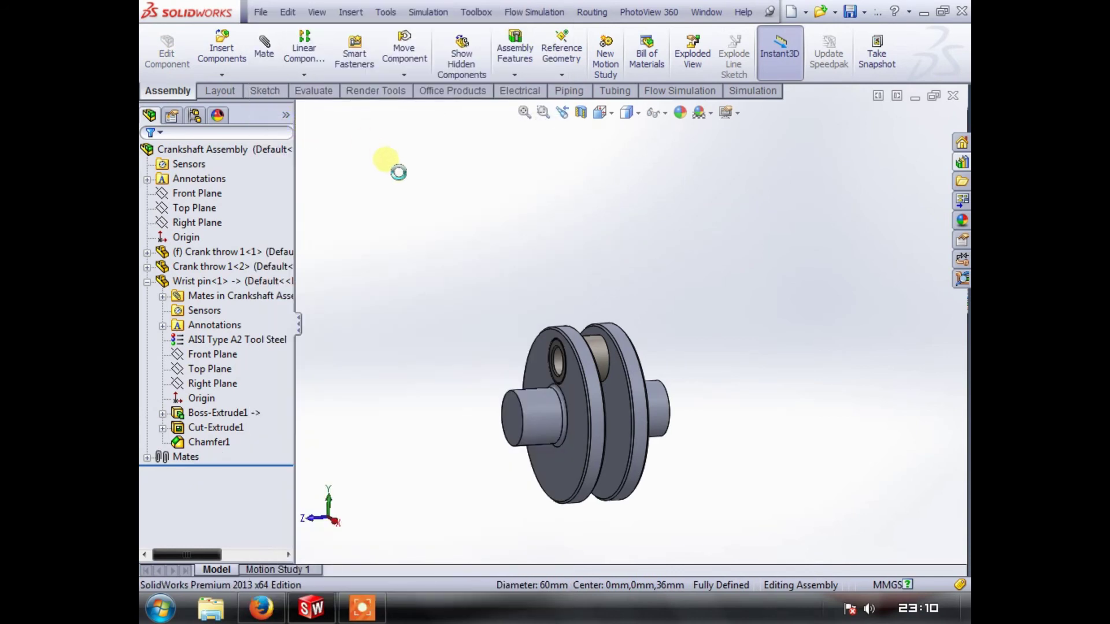
{"action": "left_click", "coordinate": [952, 95]}
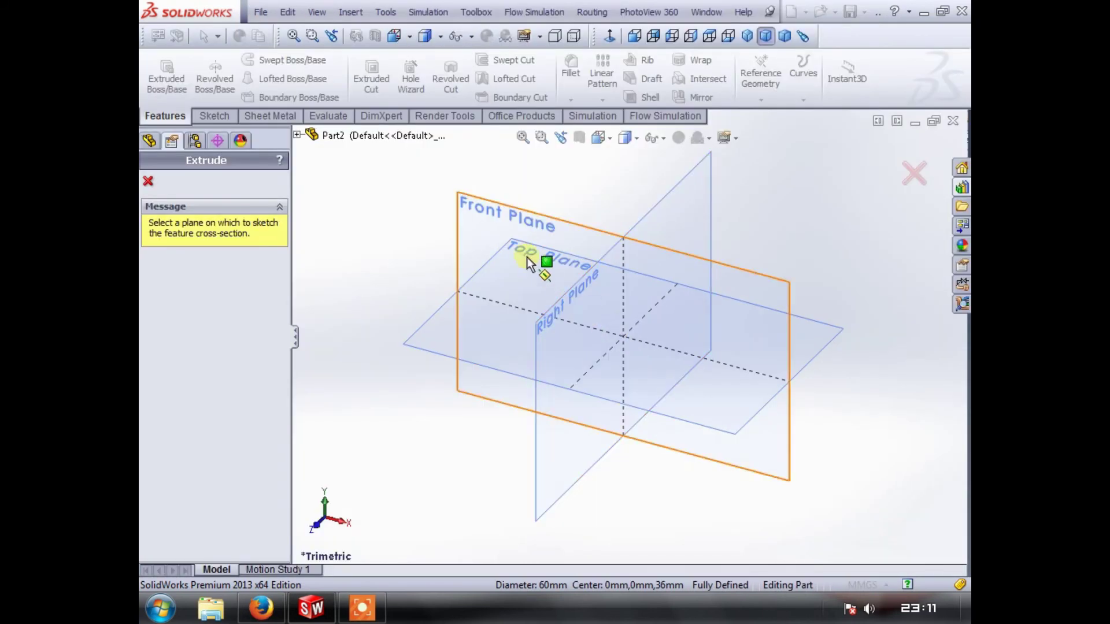
- Start a sketch on the Front Plane of the new part and draw a tall corner rectangle from the origin
{"action": "left_click", "coordinate": [491, 228]}
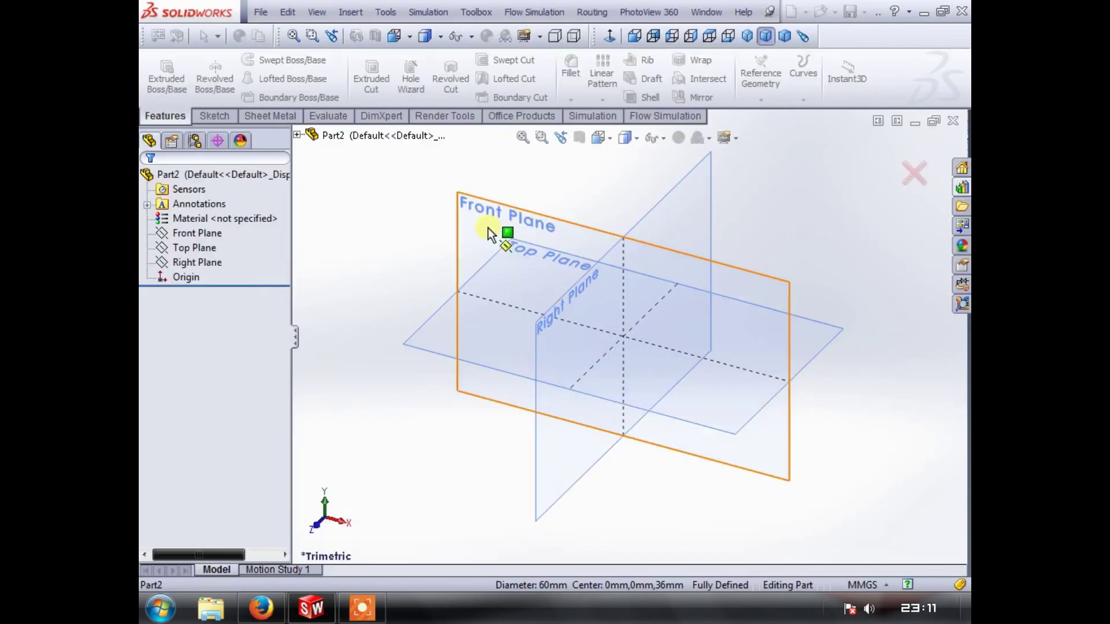
{"action": "left_click", "coordinate": [215, 116]}
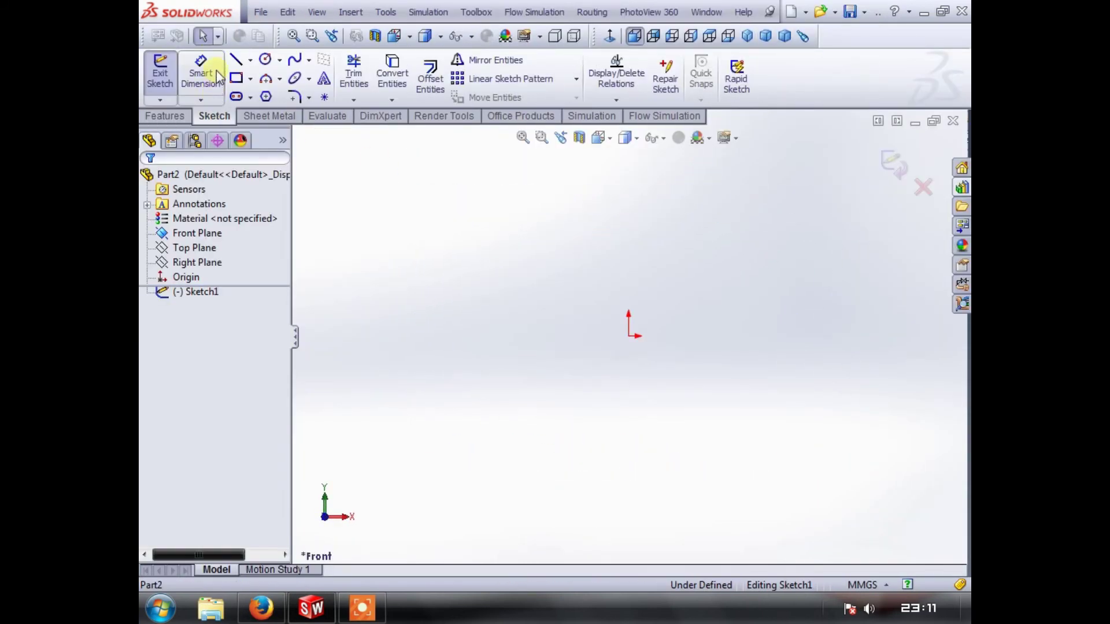
{"action": "left_click", "coordinate": [235, 80]}
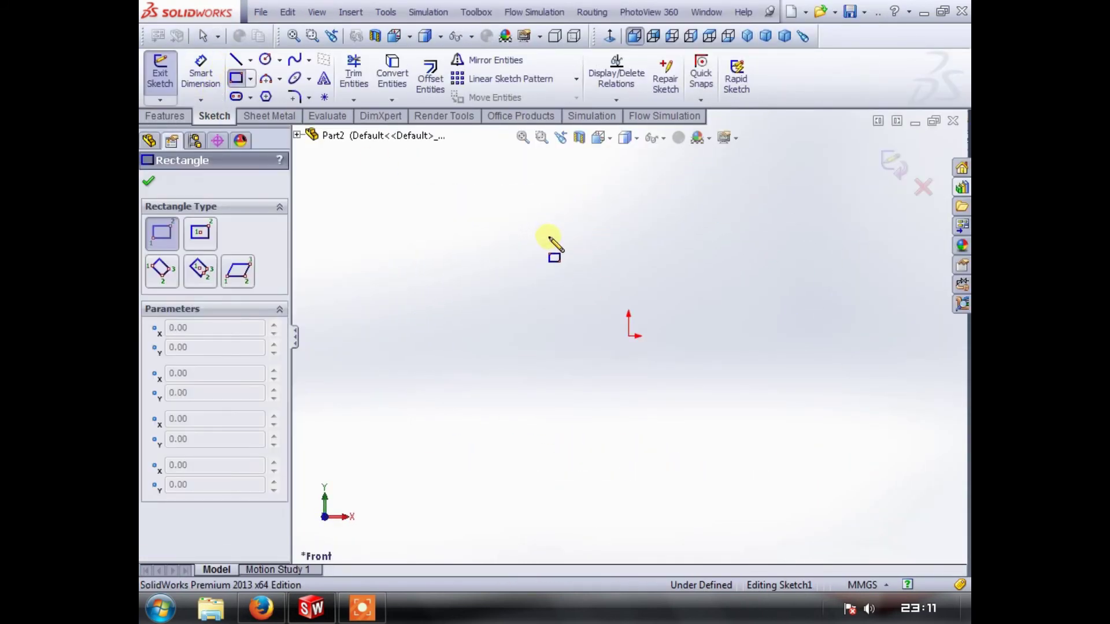
{"action": "left_click", "coordinate": [629, 337]}
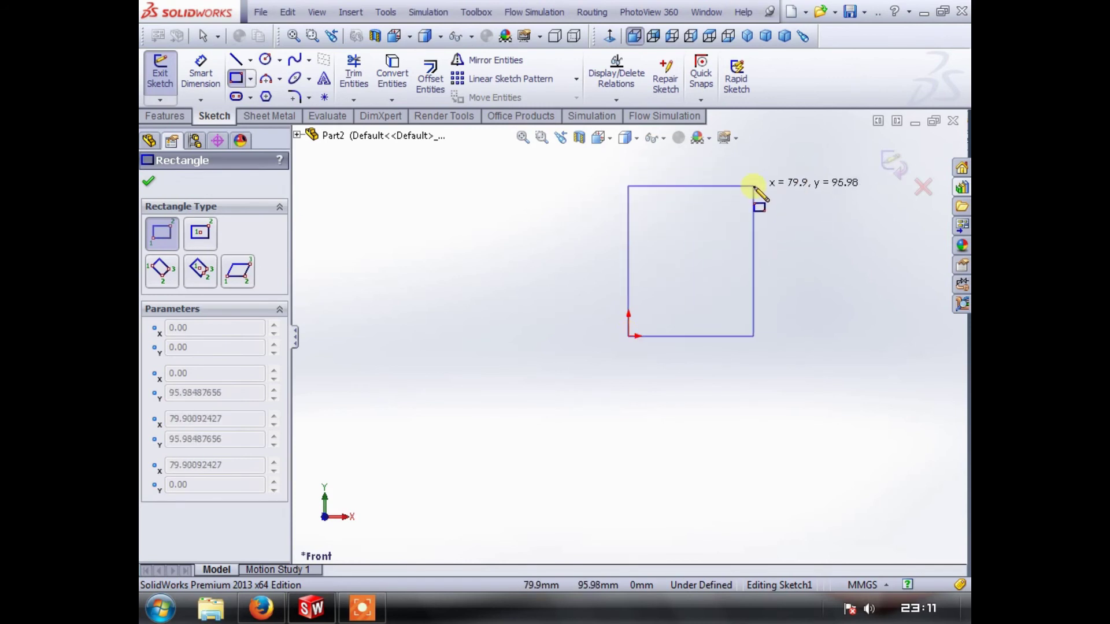
{"action": "left_click", "coordinate": [695, 193]}
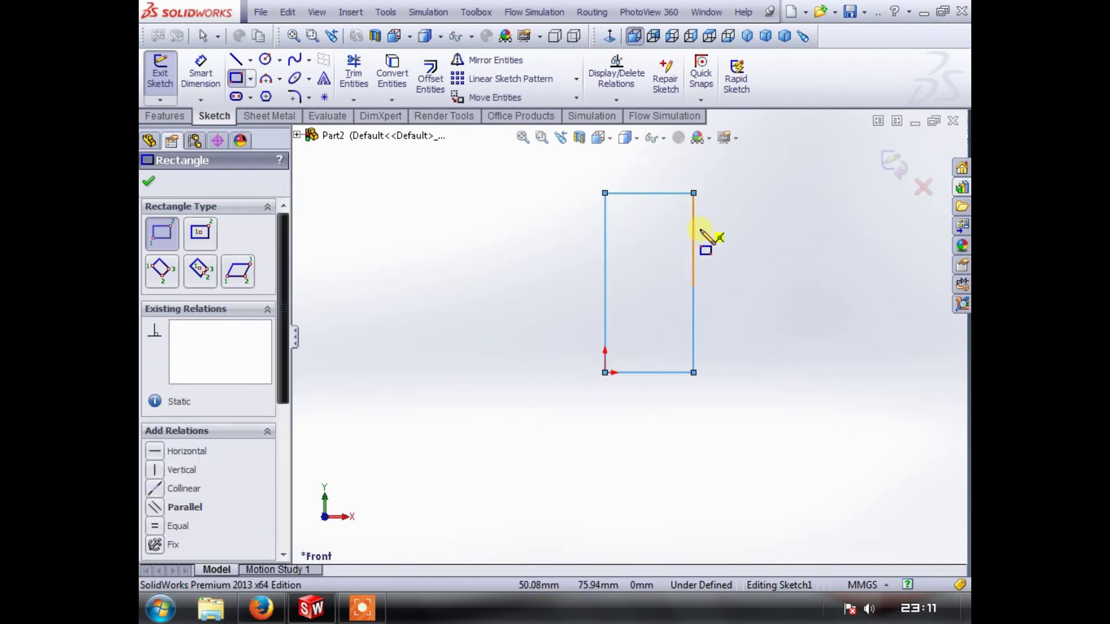
- Sketch a circle about 32 mm in diameter in the rectangle's upper half, centred below the top edge's midpoint
{"action": "left_click", "coordinate": [265, 59]}
{"action": "left_click", "coordinate": [653, 246]}
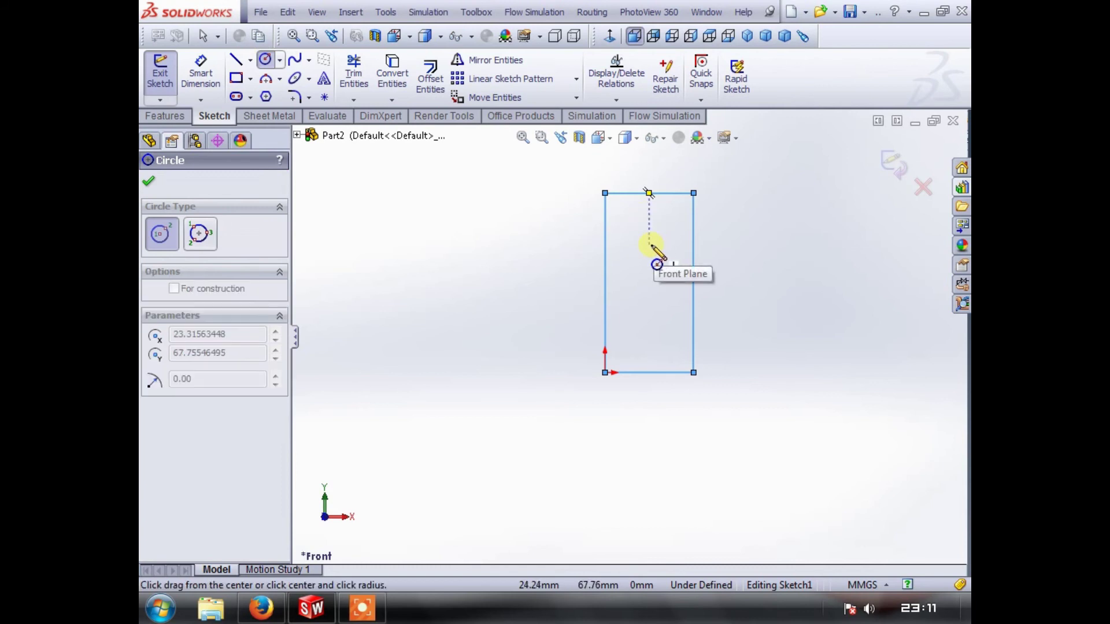
{"action": "left_click", "coordinate": [673, 284]}
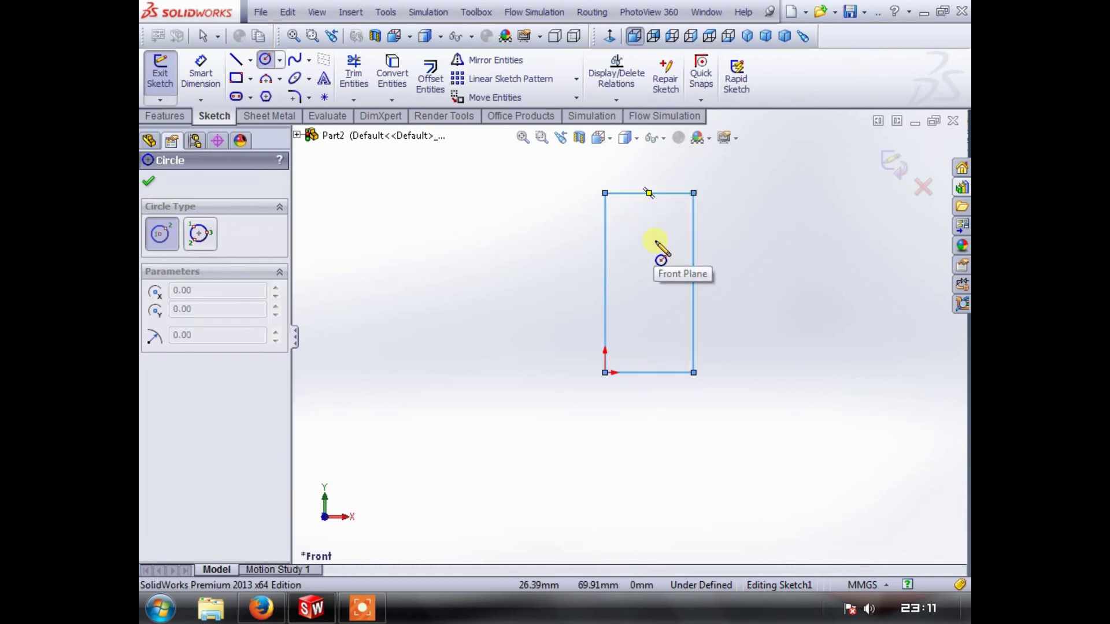
{"action": "left_click", "coordinate": [648, 244]}
{"action": "left_click", "coordinate": [667, 269]}
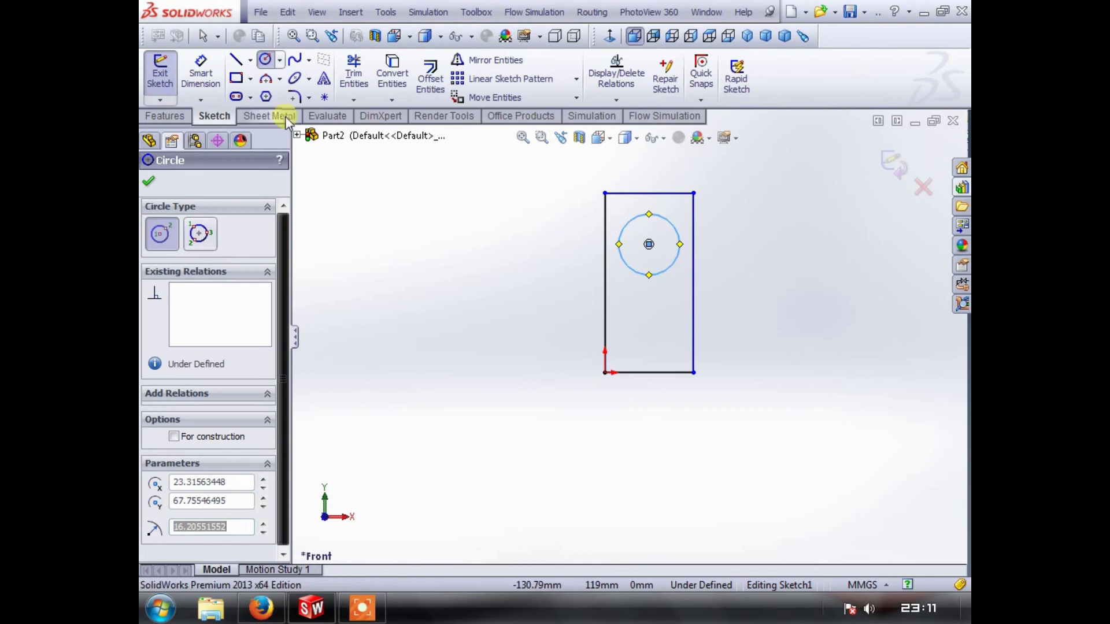
- Dimension the circle's diameter as 30 mm
{"action": "left_click", "coordinate": [196, 66]}
{"action": "left_click", "coordinate": [672, 225]}
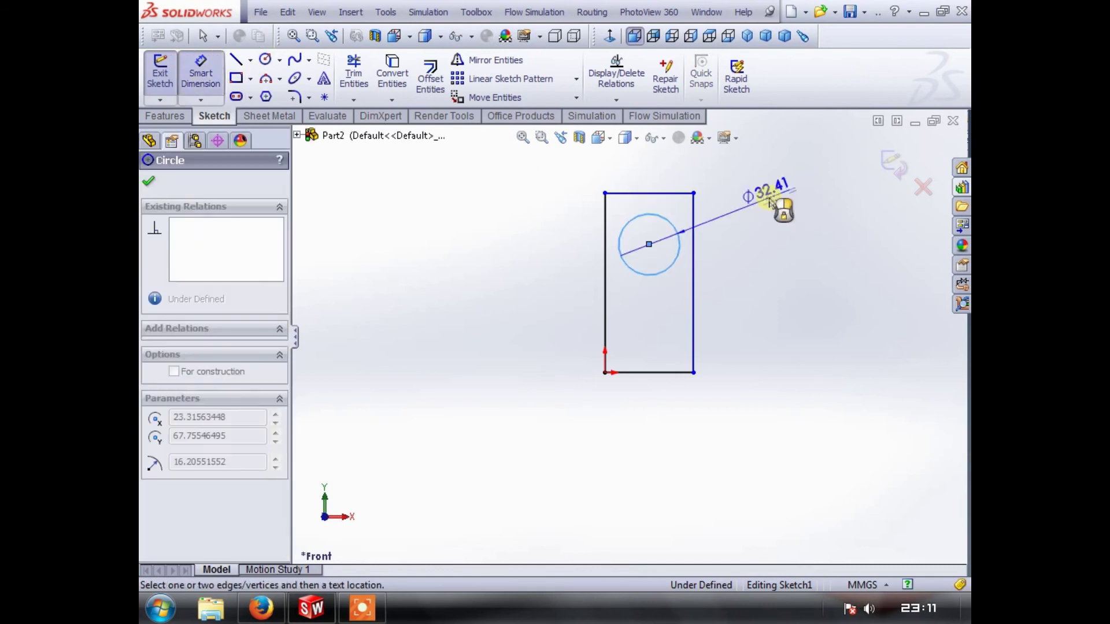
{"action": "left_click", "coordinate": [780, 198]}
{"action": "type", "text": "30"}
{"action": "key", "text": "Return"}
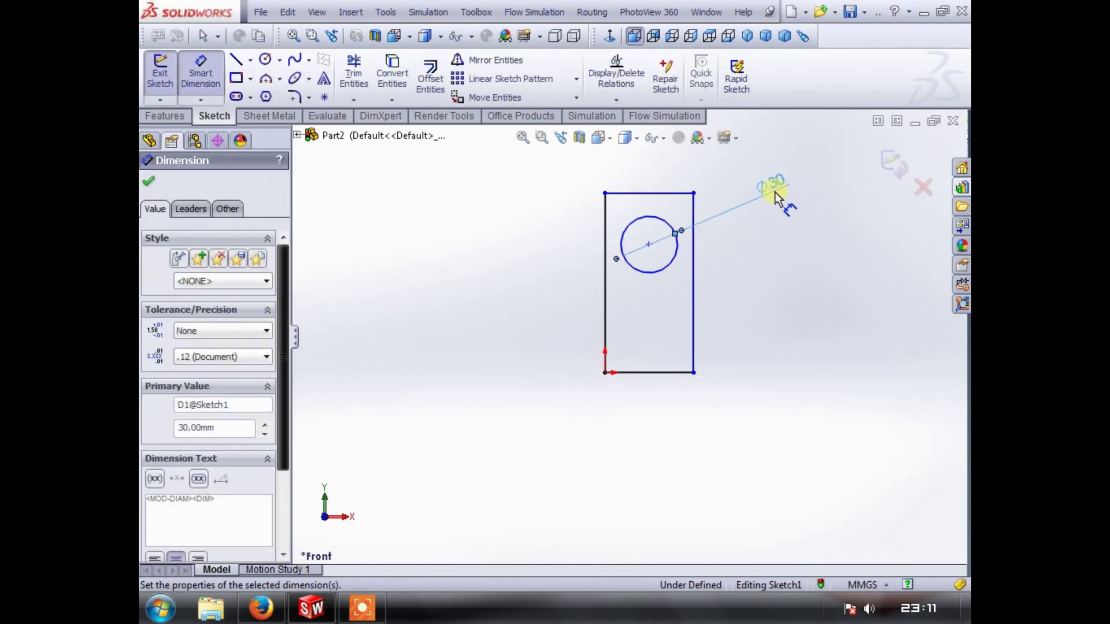
{"action": "left_click", "coordinate": [200, 72]}
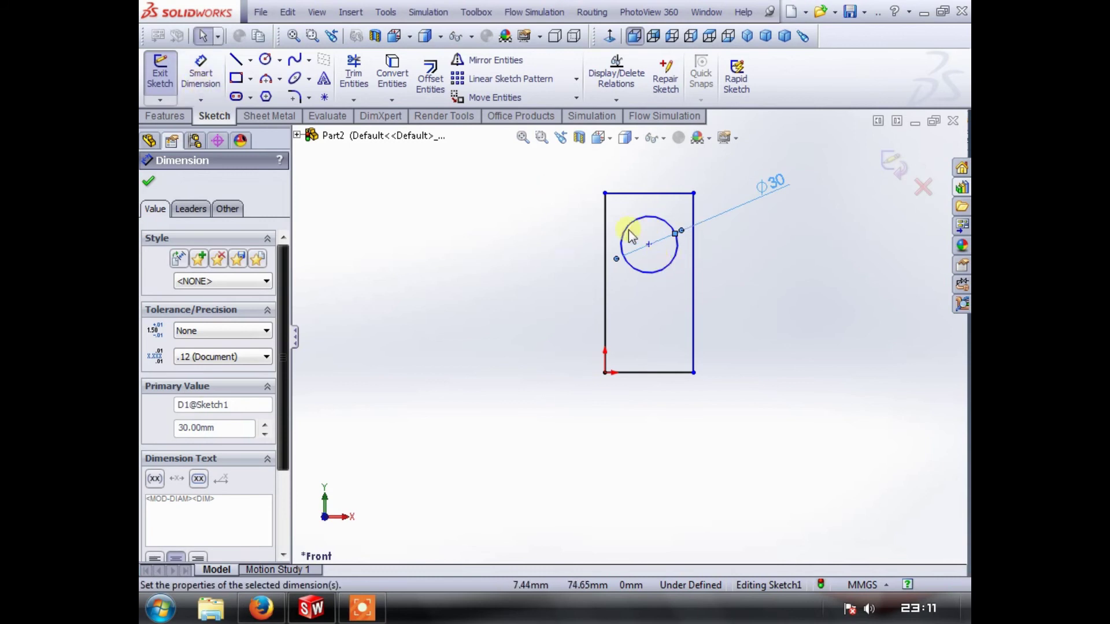
- Extrude the rectangle with its circular hole as a 10 mm Blind boss
{"action": "middle_click_drag", "start_coordinate": [630, 236], "coordinate": [503, 303]}
{"action": "left_click", "coordinate": [173, 118]}
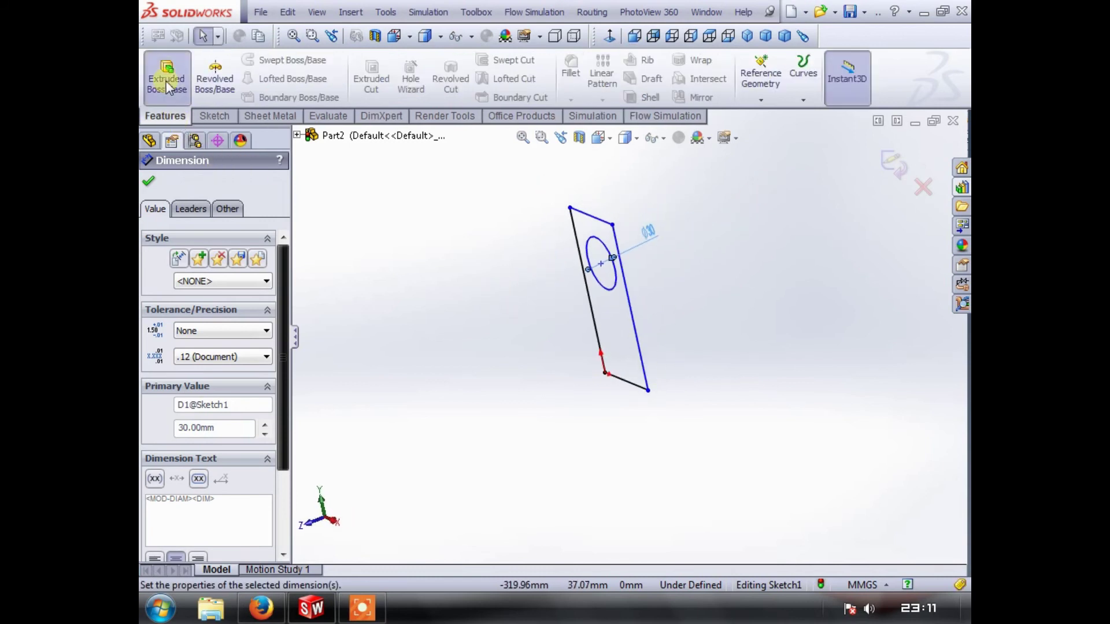
{"action": "left_click", "coordinate": [166, 75]}
{"action": "left_click", "coordinate": [150, 183]}
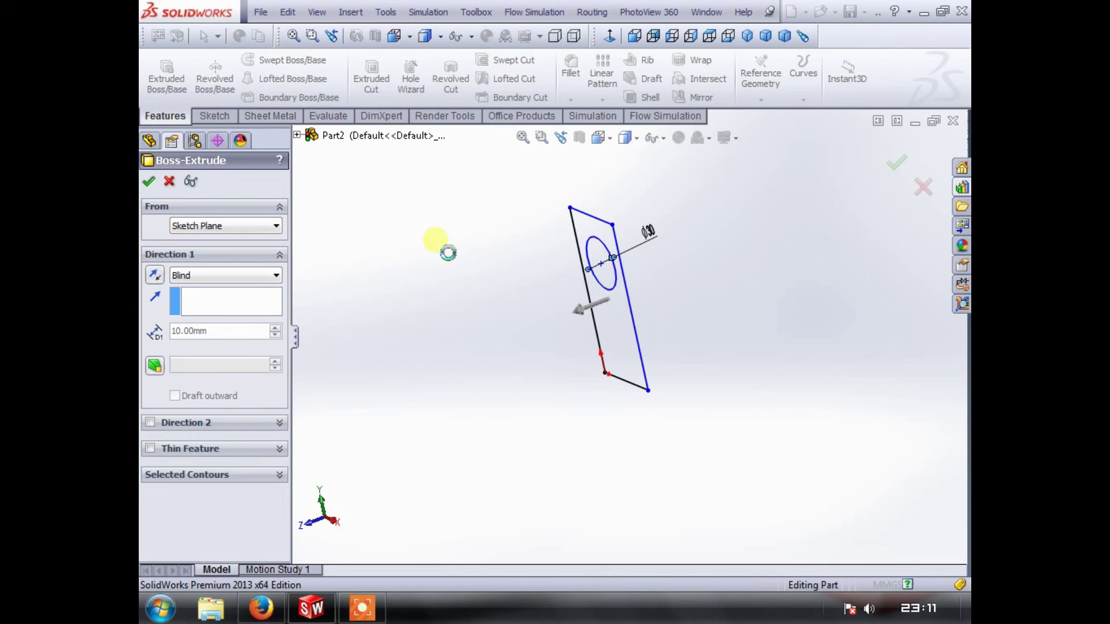
- Save the part as Mounting block in the 4T engine vid folder and close it
{"action": "left_click", "coordinate": [260, 12]}
{"action": "left_click", "coordinate": [287, 137]}
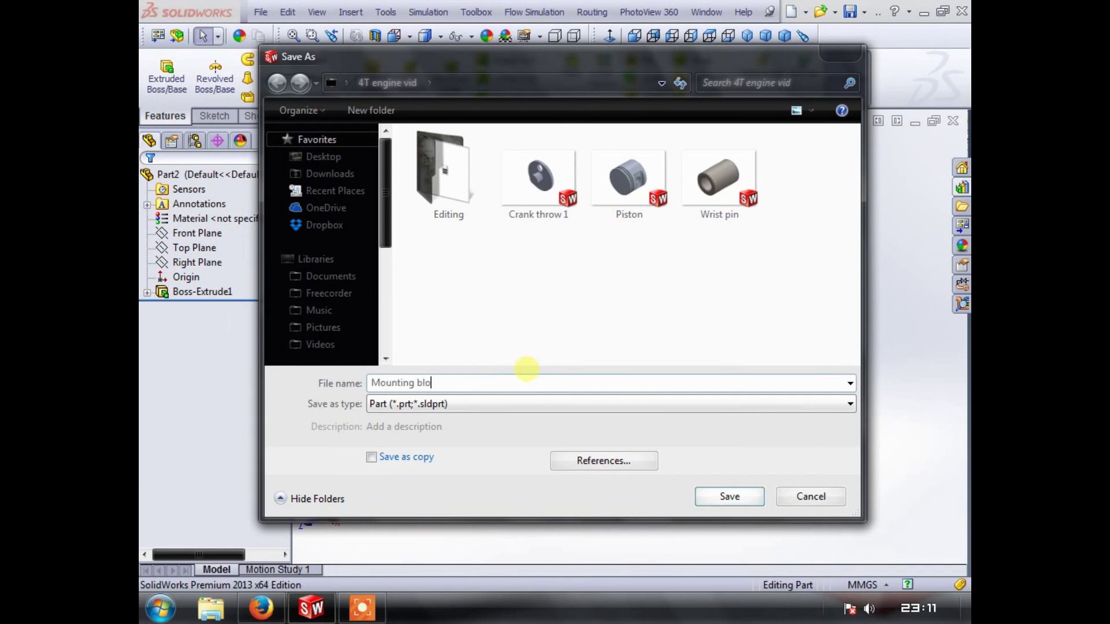
{"action": "left_click", "coordinate": [718, 498]}
{"action": "left_click", "coordinate": [954, 121]}
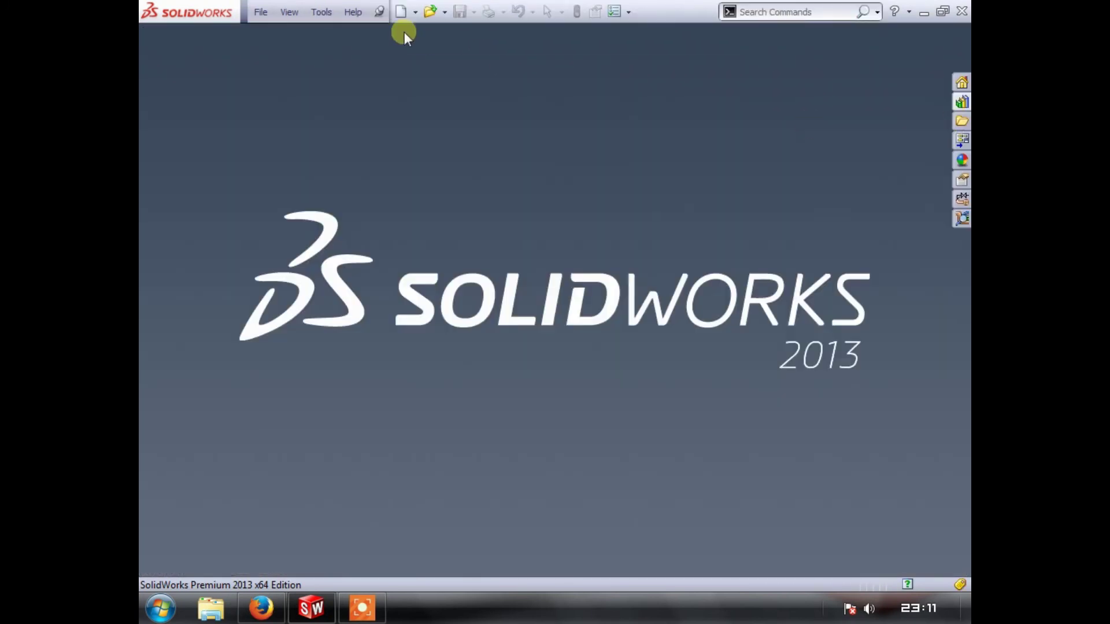
- Start a new assembly document and place the Mounting block part in it as the first component
{"action": "left_click", "coordinate": [261, 12]}
{"action": "left_click", "coordinate": [289, 34]}
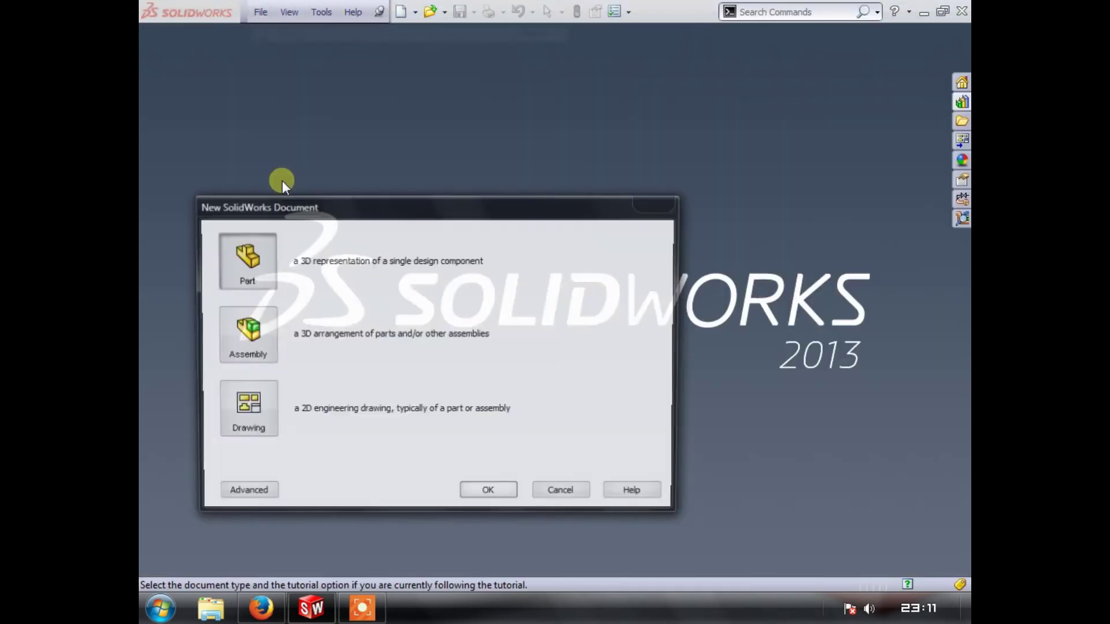
{"action": "left_click", "coordinate": [243, 334]}
{"action": "left_click", "coordinate": [490, 496]}
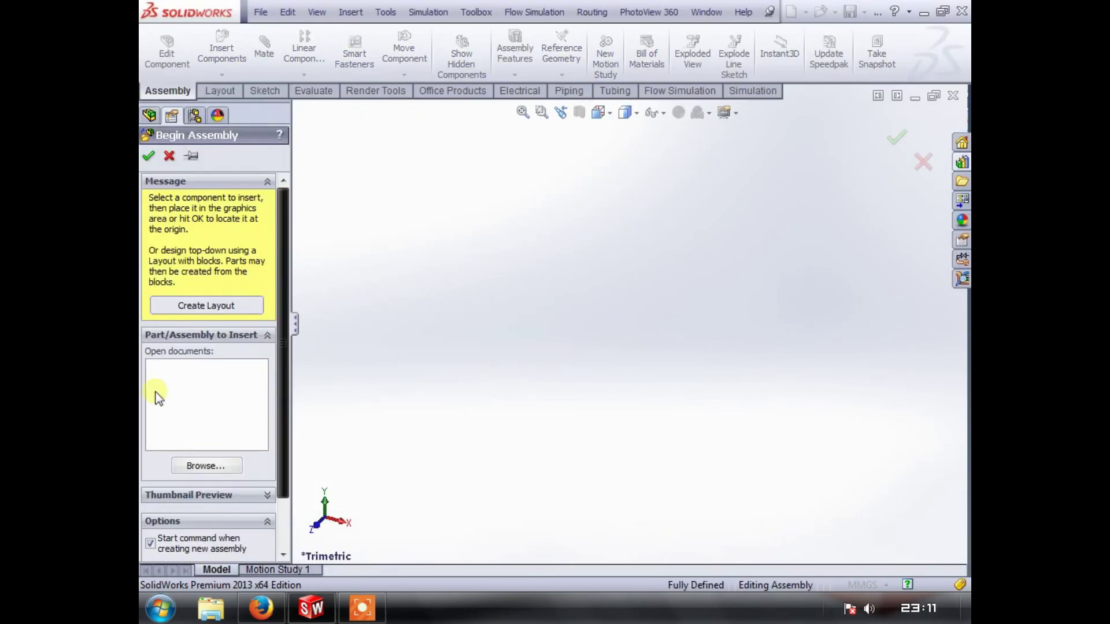
{"action": "left_click", "coordinate": [186, 466]}
{"action": "double_click", "coordinate": [591, 130]}
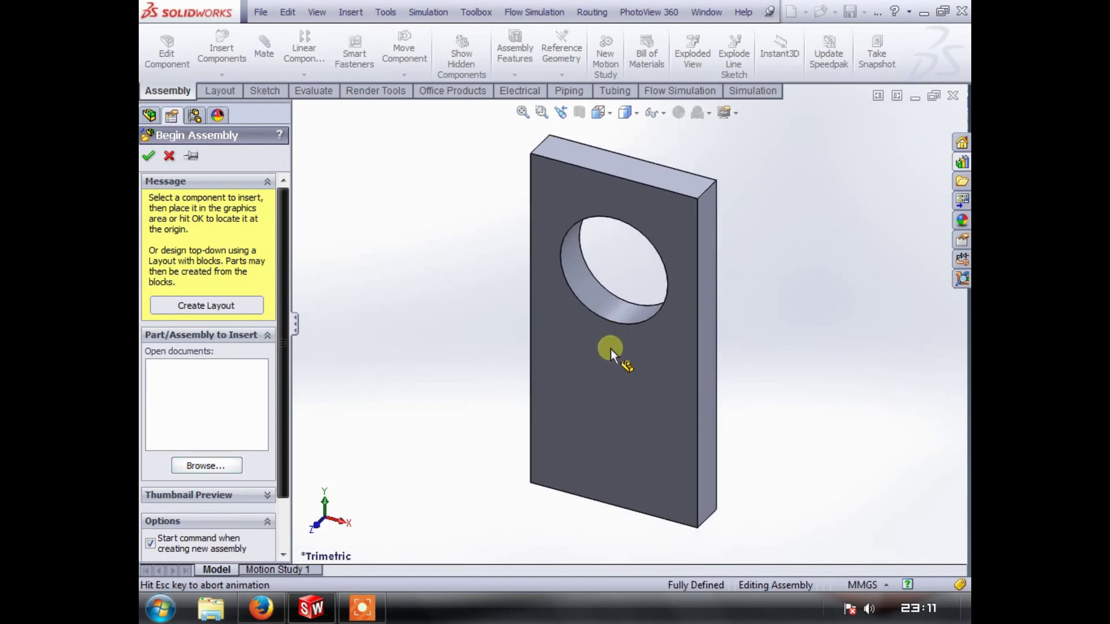
{"action": "left_click", "coordinate": [610, 349]}
{"action": "left_click", "coordinate": [587, 392]}
{"action": "left_click_drag", "start_coordinate": [588, 392], "coordinate": [723, 290]}
{"action": "left_click", "coordinate": [706, 265]}
{"action": "scroll", "coordinate": [706, 265], "scroll_direction": "up", "scroll_amount": 3}
{"action": "scroll", "coordinate": [578, 324], "scroll_direction": "down", "scroll_amount": 2}
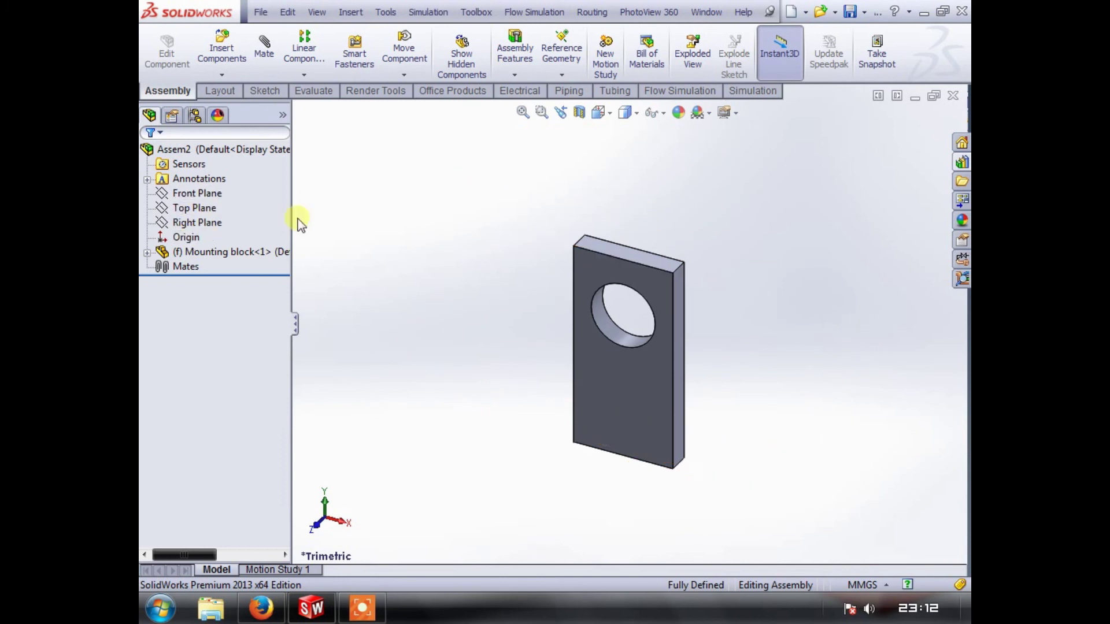
- Insert the Crankshaft Assembly into the new assembly and place it beside the mounting block
{"action": "scroll", "coordinate": [601, 290], "scroll_direction": "up", "scroll_amount": 5}
{"action": "scroll", "coordinate": [636, 329], "scroll_direction": "down", "scroll_amount": 5}
{"action": "middle_click_drag", "start_coordinate": [663, 334], "coordinate": [564, 433]}
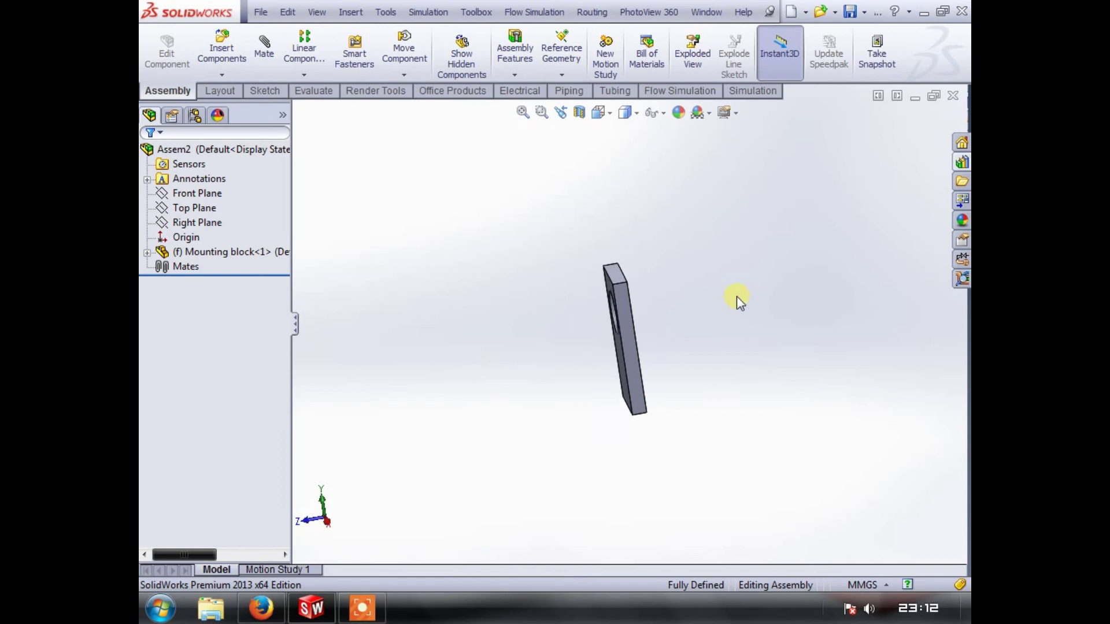
{"action": "middle_click_drag", "start_coordinate": [736, 296], "coordinate": [650, 321], "text": "ctrl"}
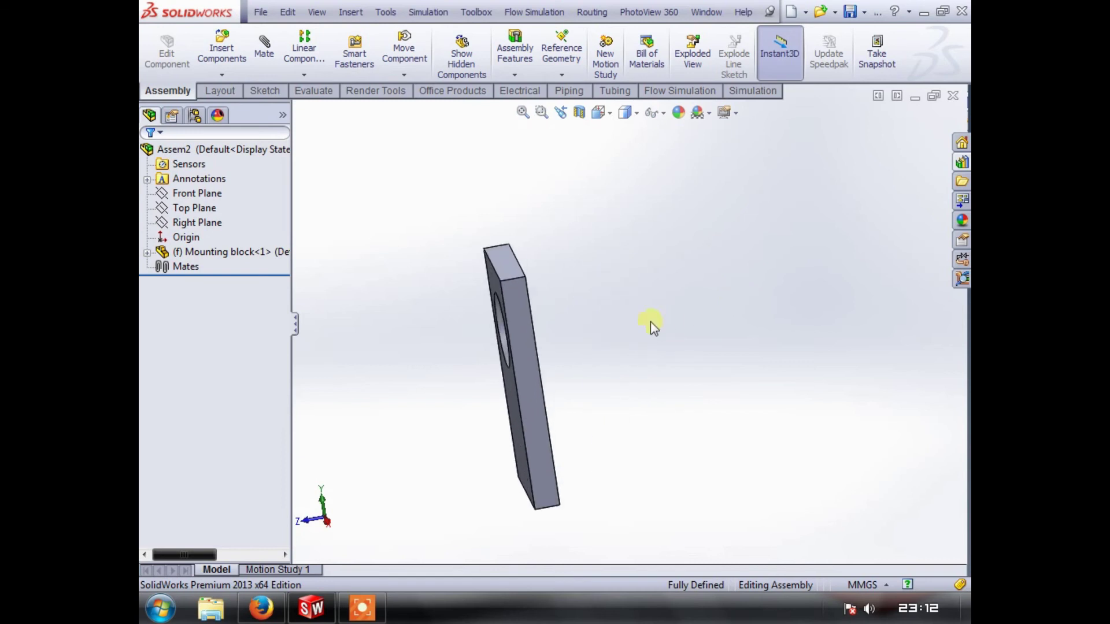
{"action": "left_click", "coordinate": [222, 51]}
{"action": "left_click", "coordinate": [202, 441]}
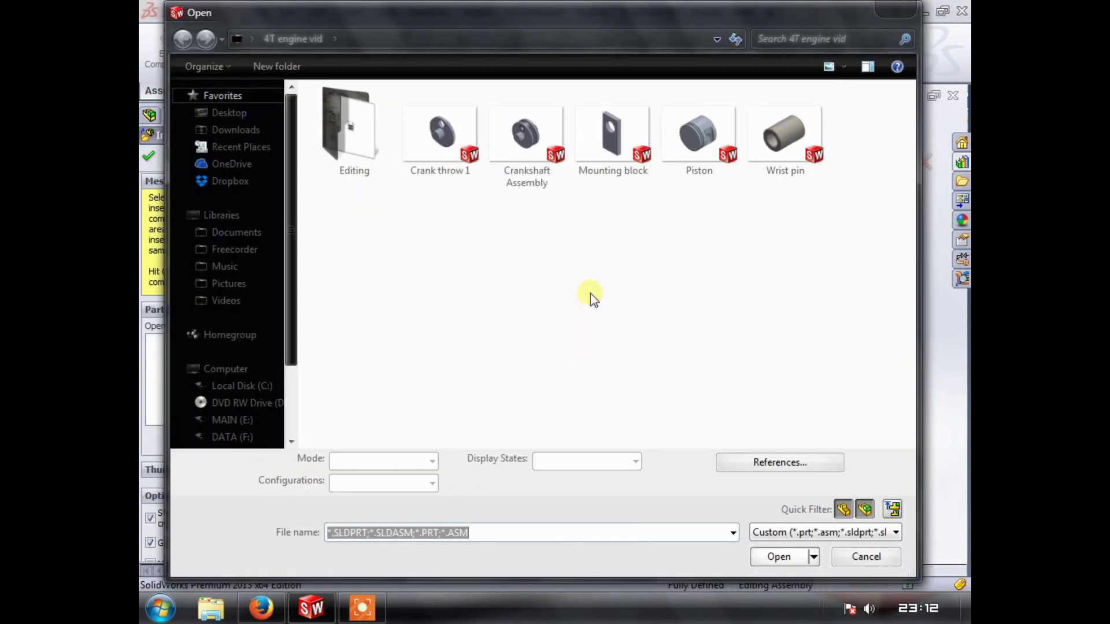
{"action": "double_click", "coordinate": [510, 125]}
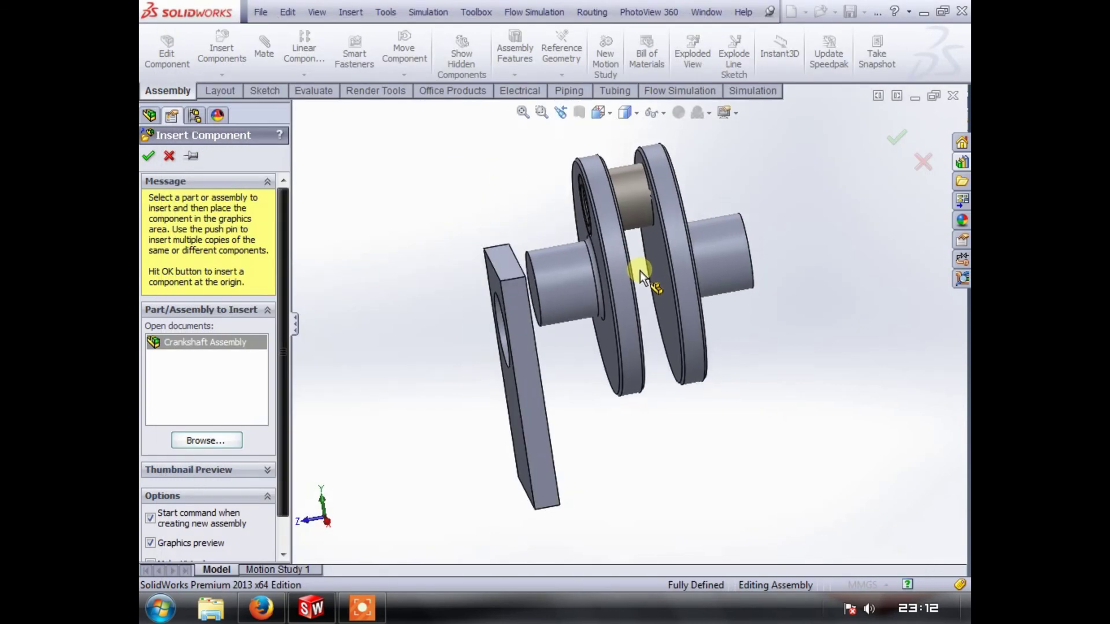
{"action": "left_click", "coordinate": [650, 280]}
- Add a concentric mate between the crankshaft's outer shaft and the mounting block's hole
{"action": "middle_click_drag", "start_coordinate": [532, 213], "coordinate": [510, 345]}
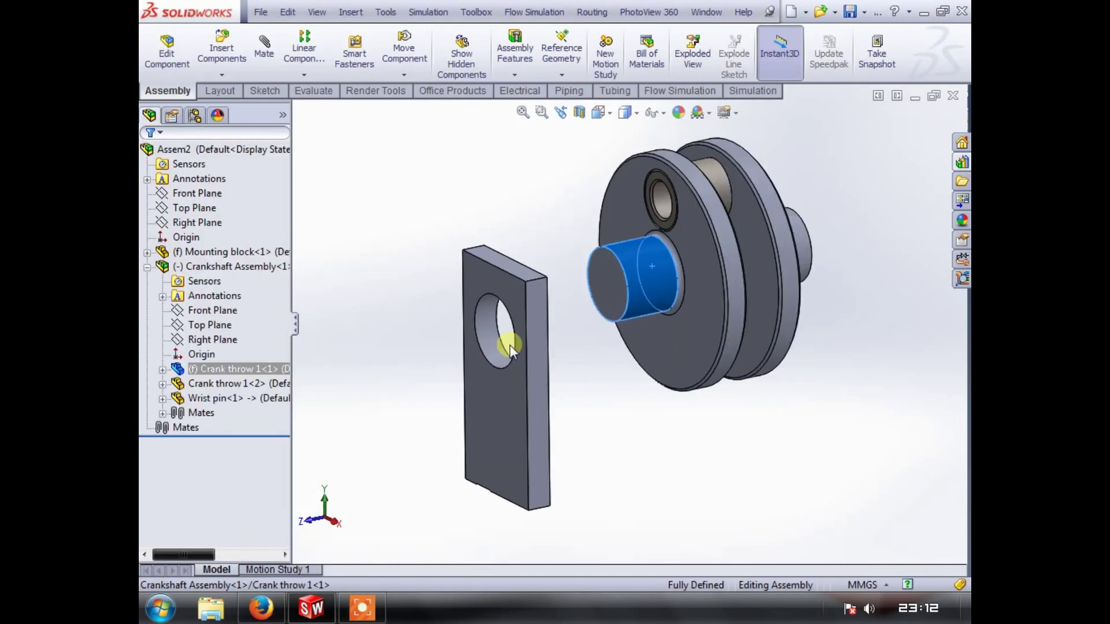
{"action": "left_click", "coordinate": [487, 339], "text": "ctrl"}
{"action": "left_click", "coordinate": [263, 76]}
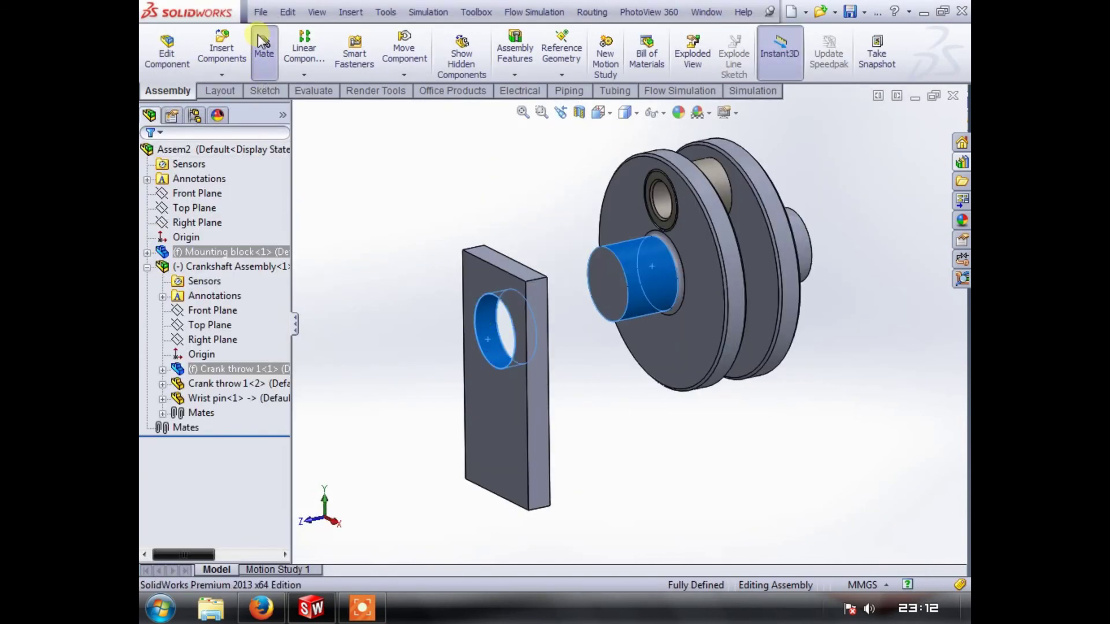
{"action": "left_click", "coordinate": [148, 156]}
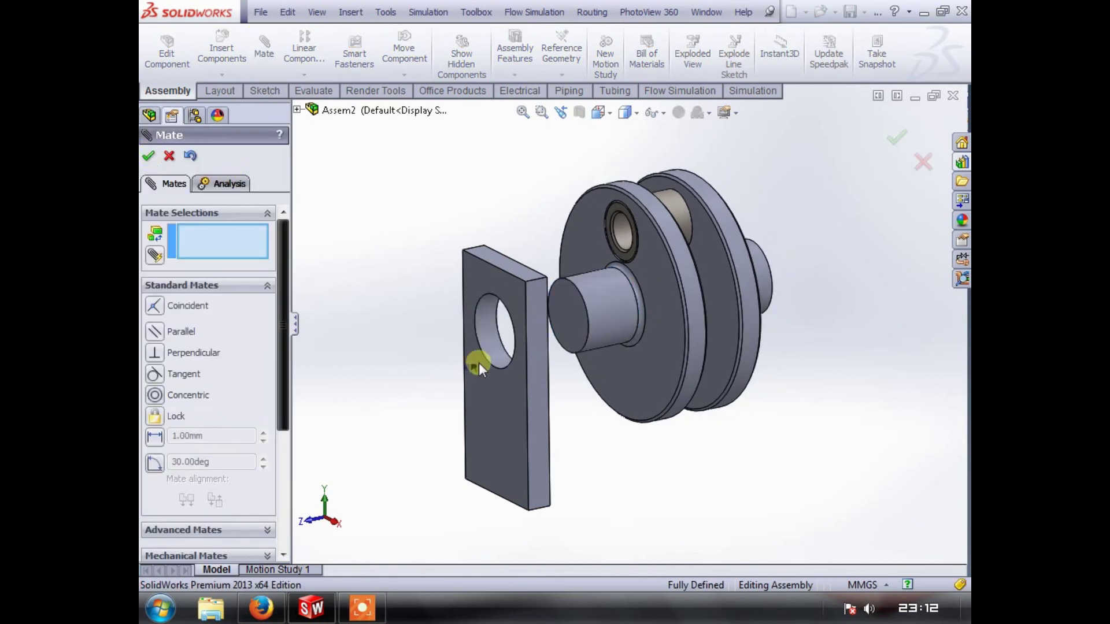
- Add a coincident mate between the crankshaft shaft's end face and the mounting block's front face
{"action": "scroll", "coordinate": [478, 362], "scroll_direction": "down", "scroll_amount": 3}
{"action": "left_click", "coordinate": [630, 289]}
{"action": "left_click", "coordinate": [481, 250]}
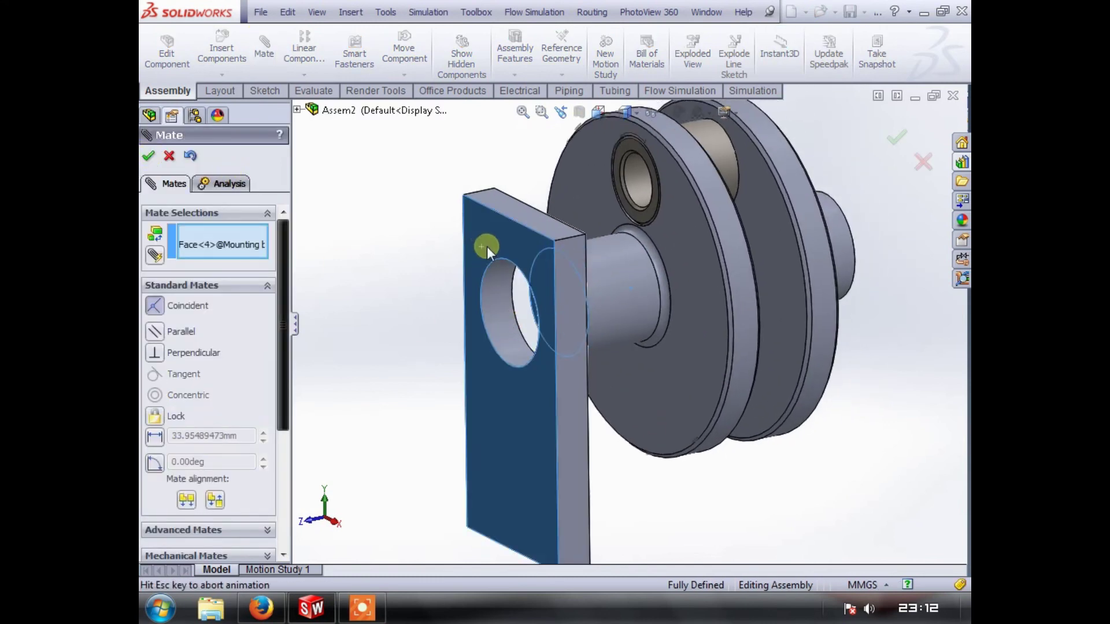
{"action": "left_click", "coordinate": [148, 156]}
{"action": "left_click", "coordinate": [148, 156]}
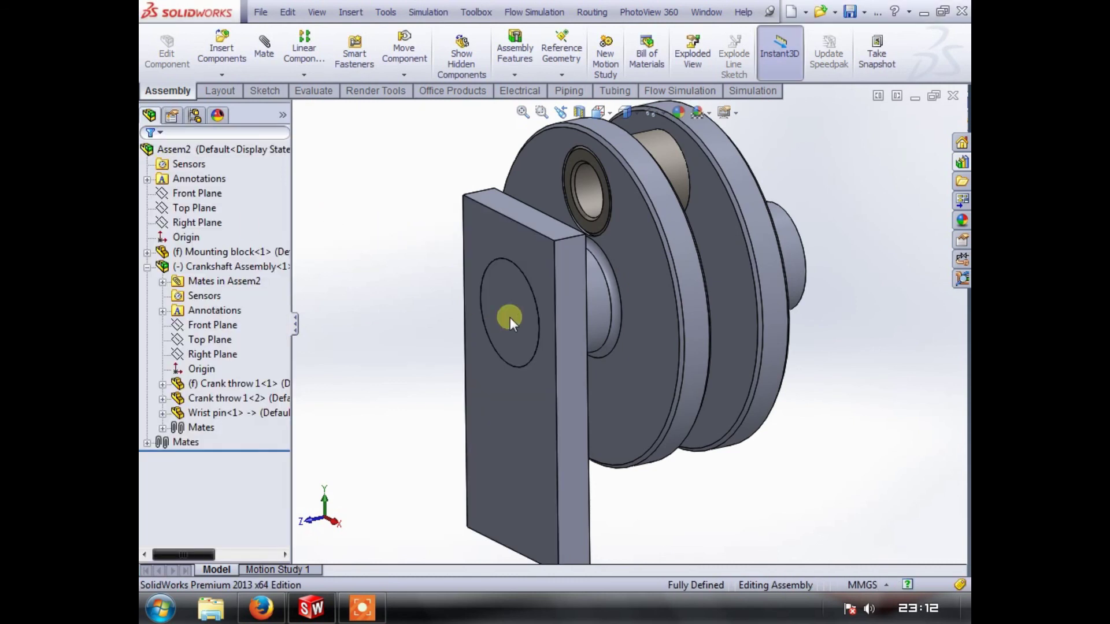
- Hide the mounting block component
{"action": "right_click", "coordinate": [480, 218]}
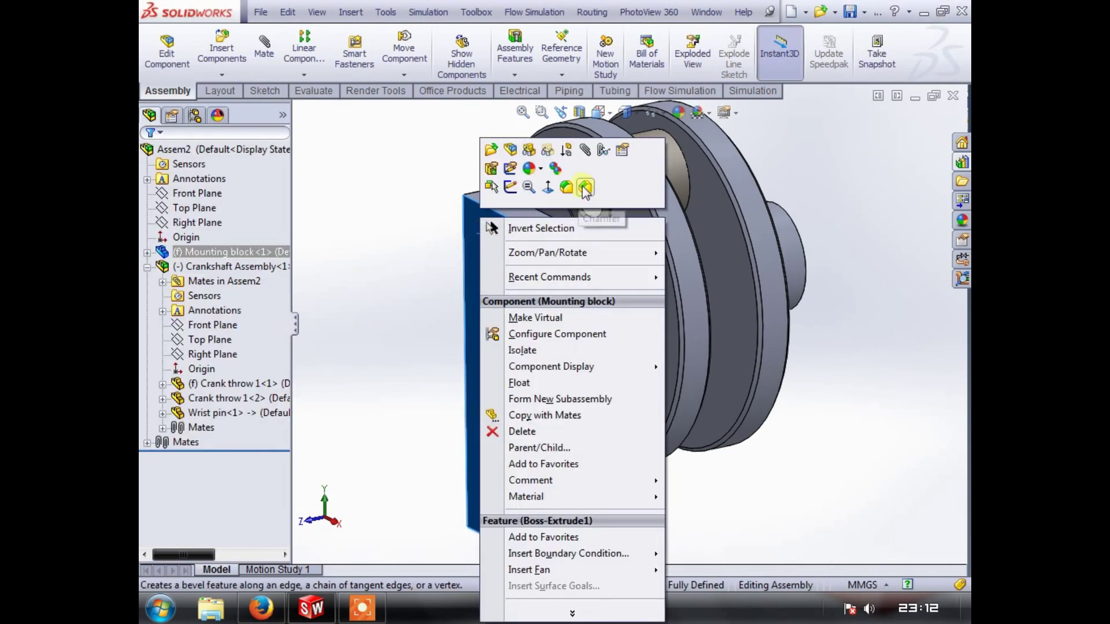
{"action": "left_click", "coordinate": [528, 149]}
{"action": "key", "text": "f"}
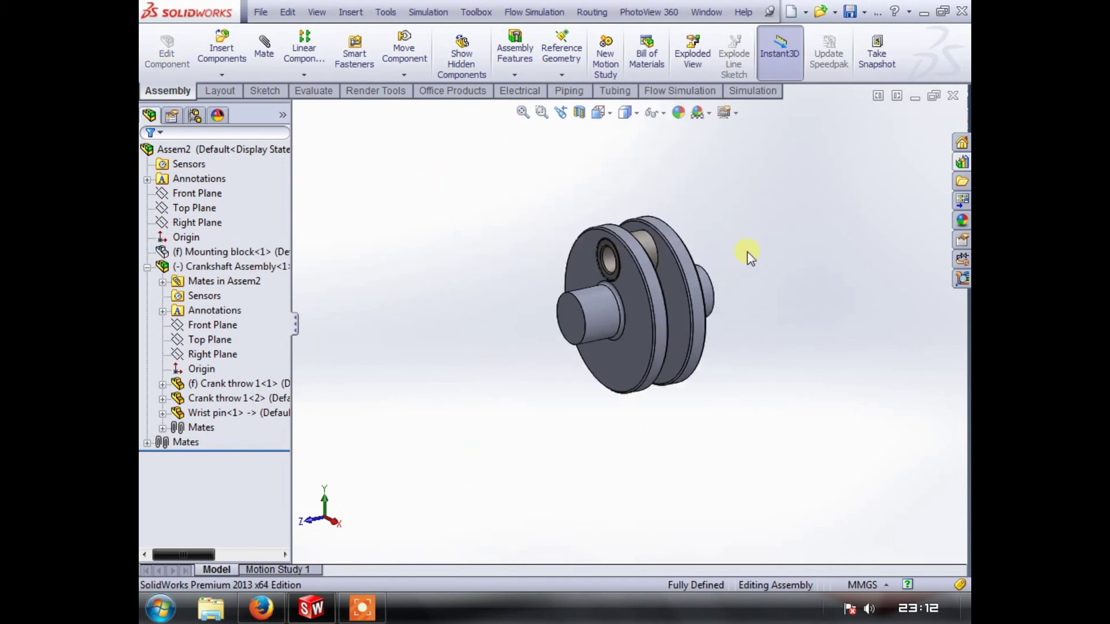
- Rotate the crankshaft in the Front view until the wrist pin sits directly below the main shaft
{"action": "left_click_drag", "start_coordinate": [601, 275], "coordinate": [583, 299]}
{"action": "middle_click_drag", "start_coordinate": [498, 286], "coordinate": [530, 237]}
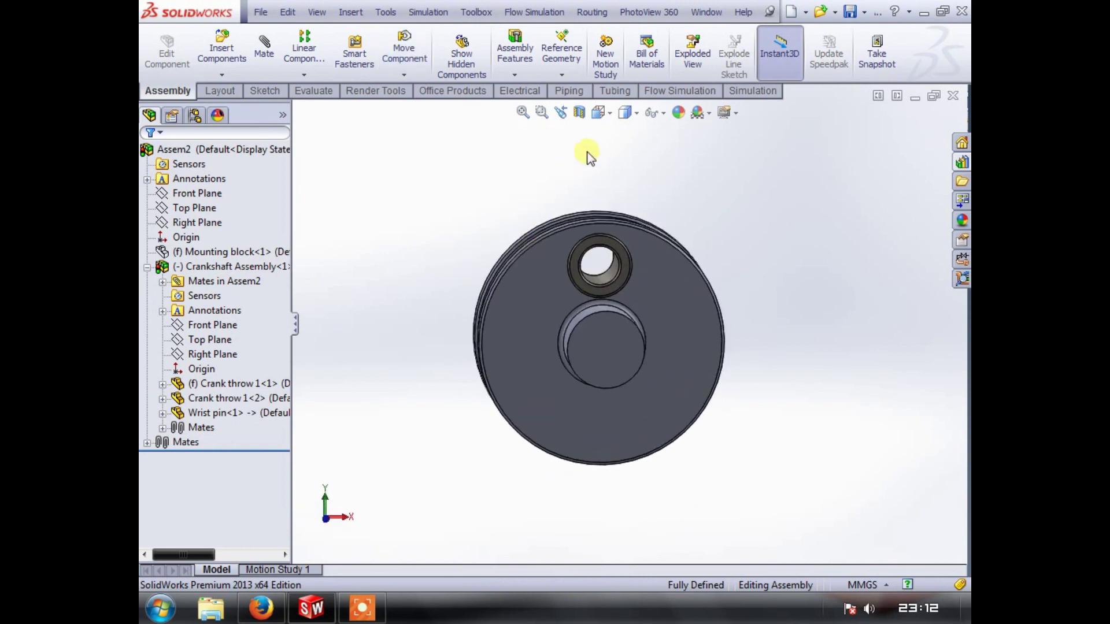
{"action": "mouse_move", "coordinate": [599, 113]}
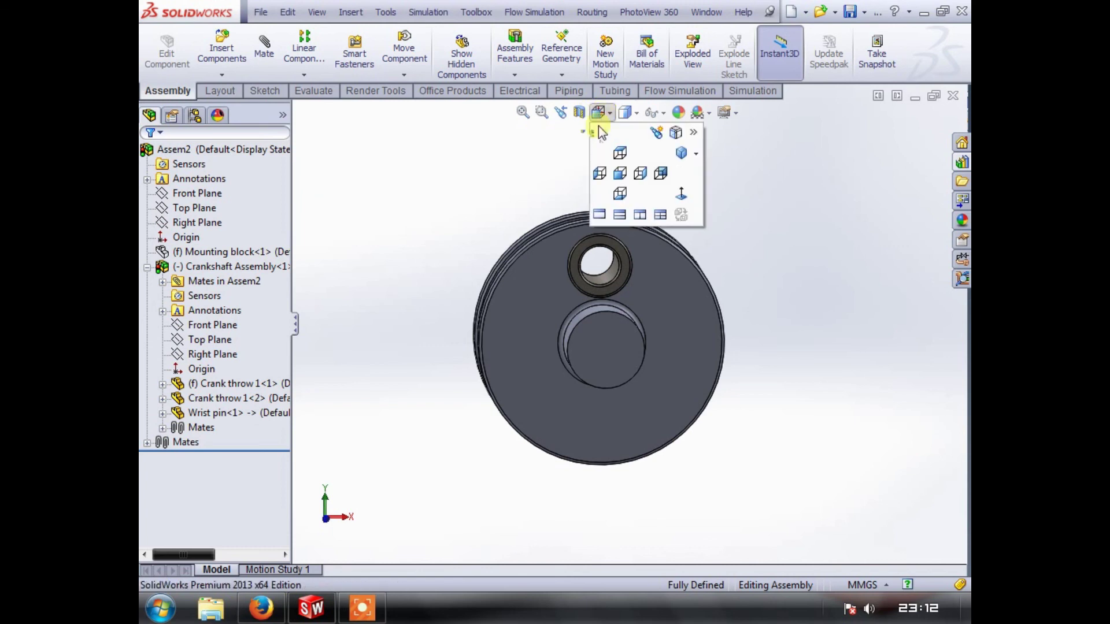
{"action": "left_click", "coordinate": [619, 173]}
{"action": "left_click_drag", "start_coordinate": [683, 193], "coordinate": [557, 480]}
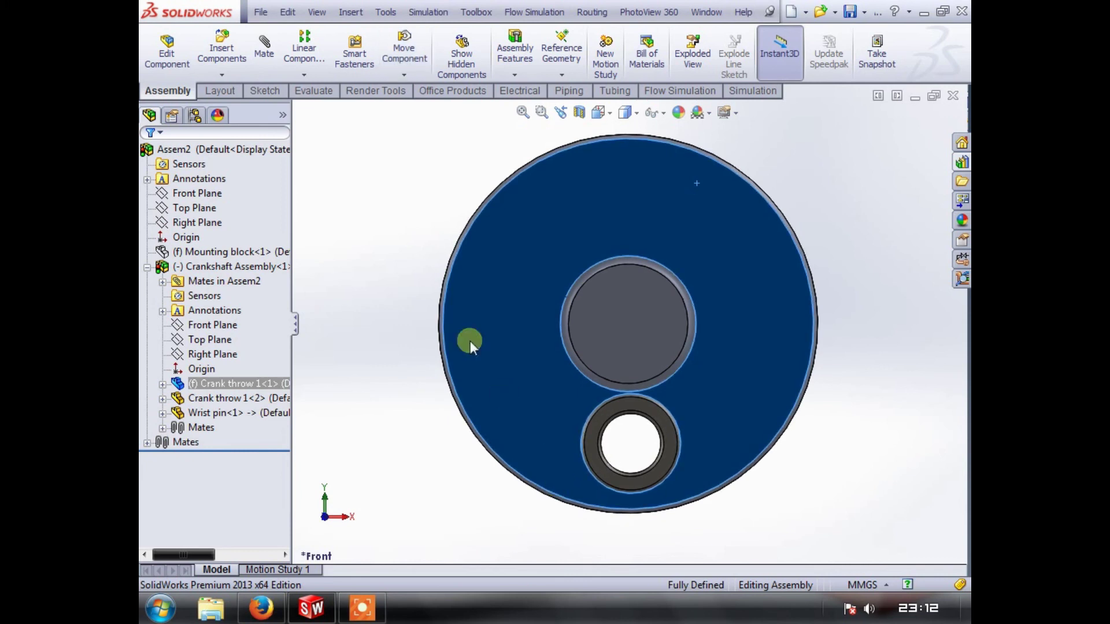
{"action": "key", "text": "Escape"}
{"action": "key", "text": "f"}
{"action": "scroll", "coordinate": [682, 293], "scroll_direction": "down", "scroll_amount": 1}
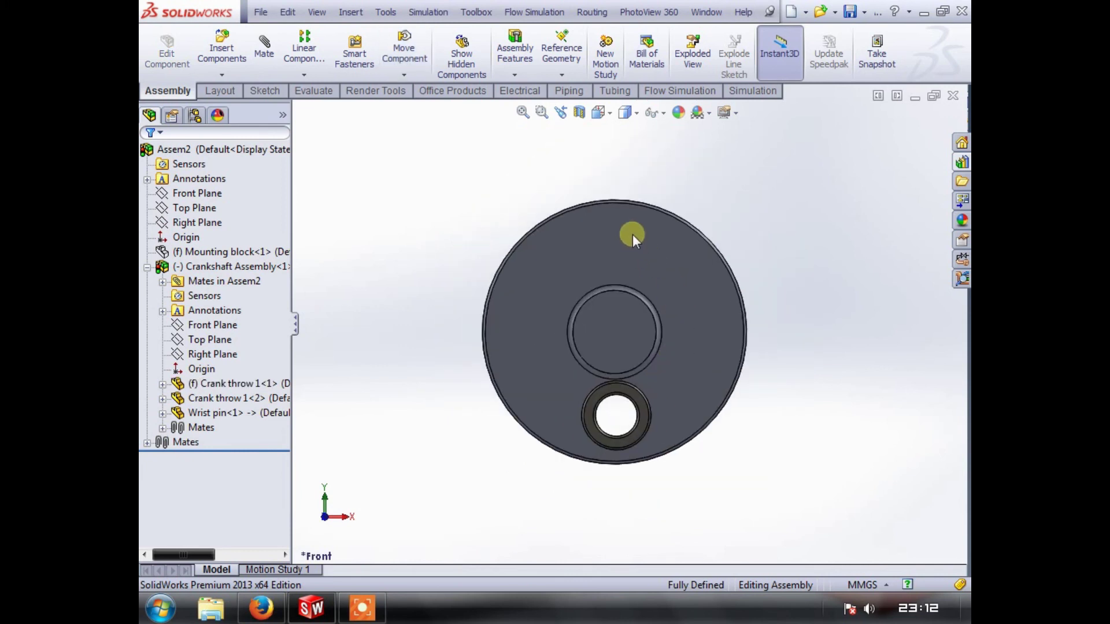
{"action": "left_click", "coordinate": [654, 260]}
{"action": "left_click_drag", "start_coordinate": [657, 261], "coordinate": [663, 255]}
{"action": "key", "text": "Escape"}
- Insert the Piston part into the assembly and place it beside the crankshaft
{"action": "left_click", "coordinate": [221, 47]}
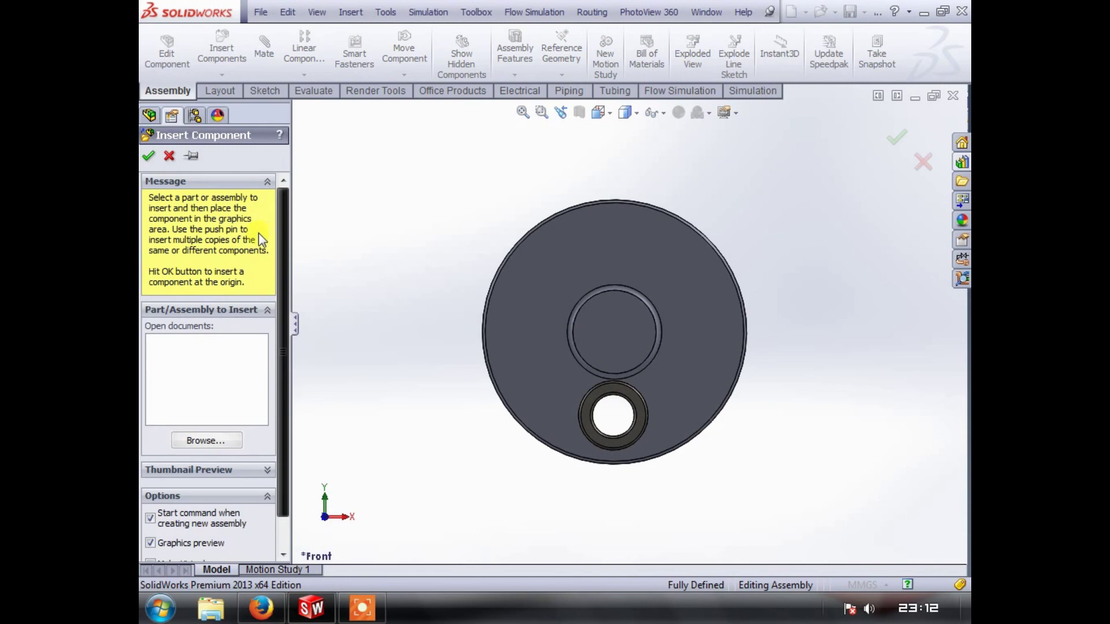
{"action": "left_click", "coordinate": [196, 441]}
{"action": "left_click", "coordinate": [607, 130]}
{"action": "left_click", "coordinate": [697, 130]}
{"action": "double_click", "coordinate": [697, 129]}
{"action": "scroll", "coordinate": [645, 184], "scroll_direction": "up", "scroll_amount": 3}
{"action": "middle_click_drag", "start_coordinate": [623, 188], "coordinate": [446, 314]}
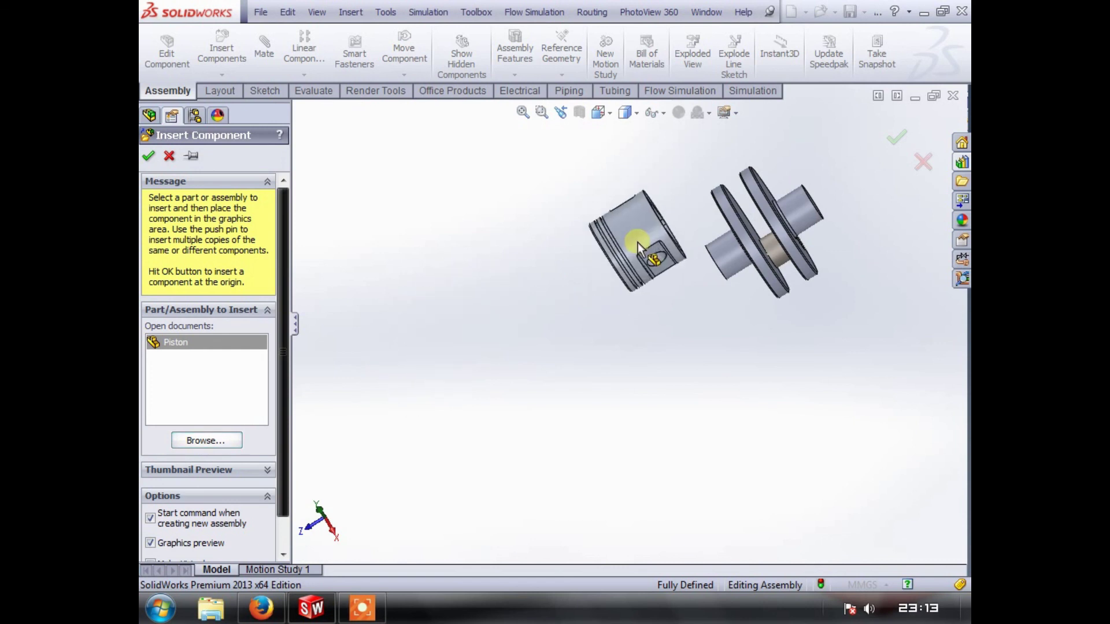
{"action": "left_click", "coordinate": [654, 199]}
{"action": "middle_click_drag", "start_coordinate": [624, 261], "coordinate": [650, 203]}
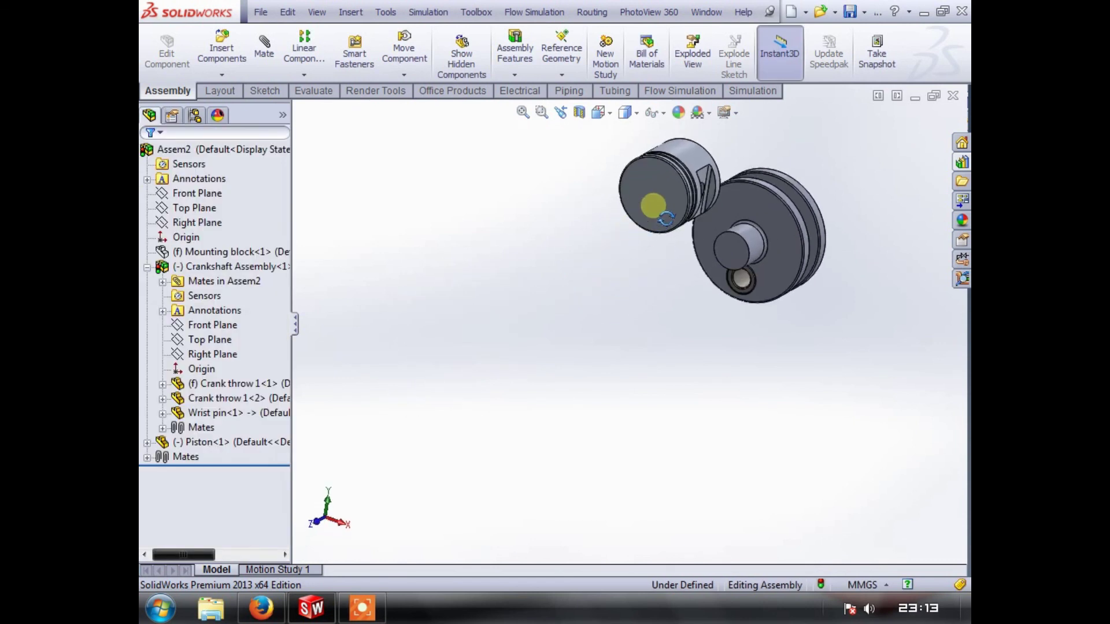
- Add a parallel mate between the piston's pin hole and the wrist pin's bore, then finish mating
{"action": "key", "text": "f"}
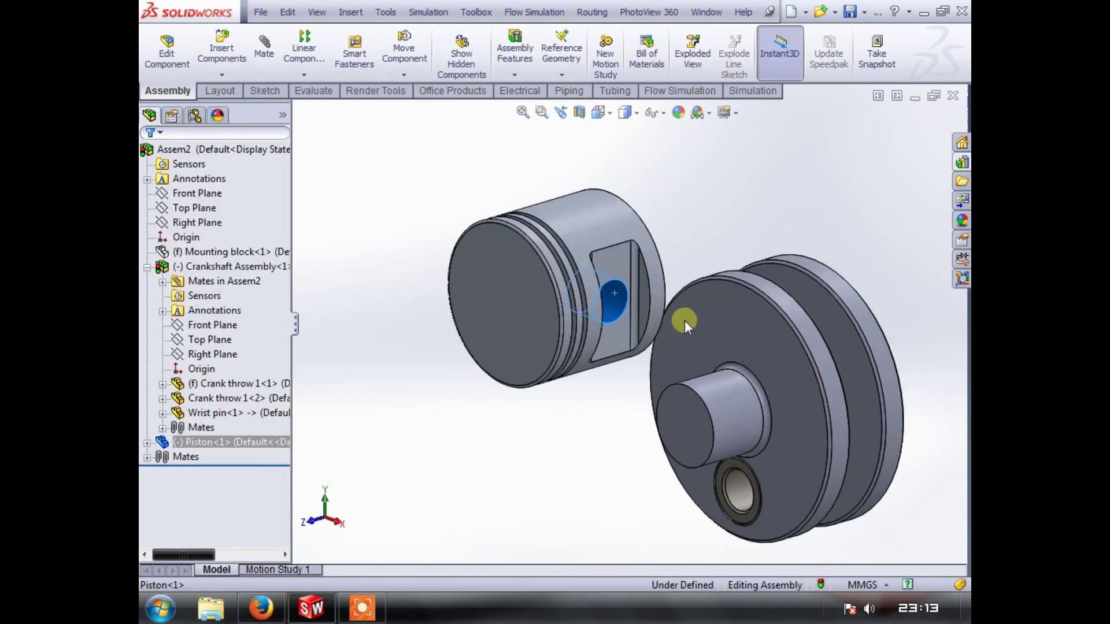
{"action": "left_click", "coordinate": [743, 493], "text": "ctrl"}
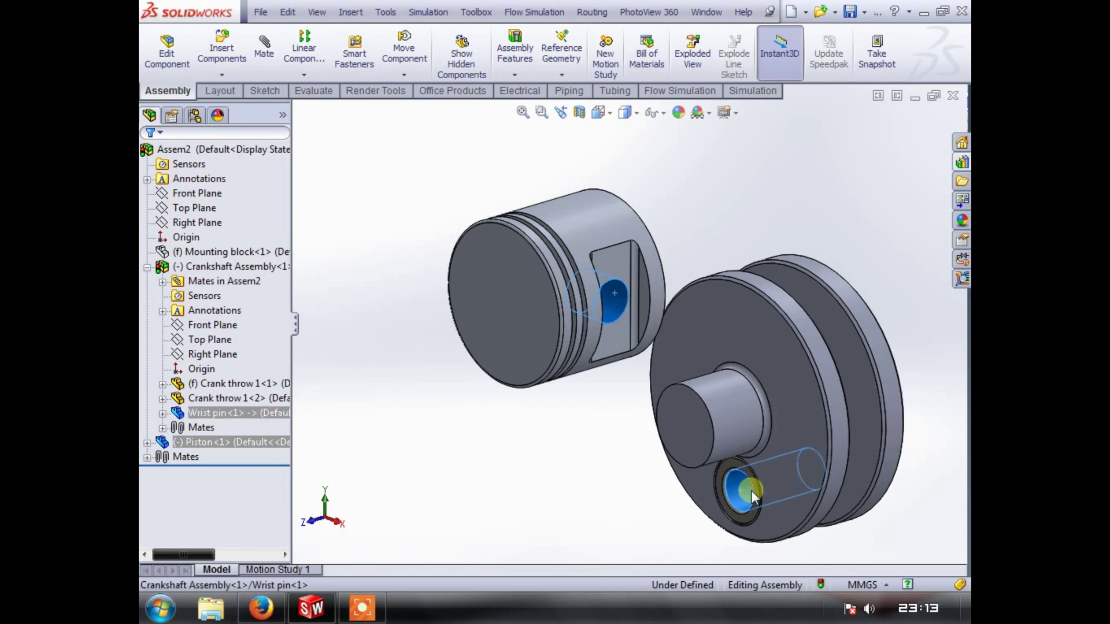
{"action": "left_click", "coordinate": [260, 39]}
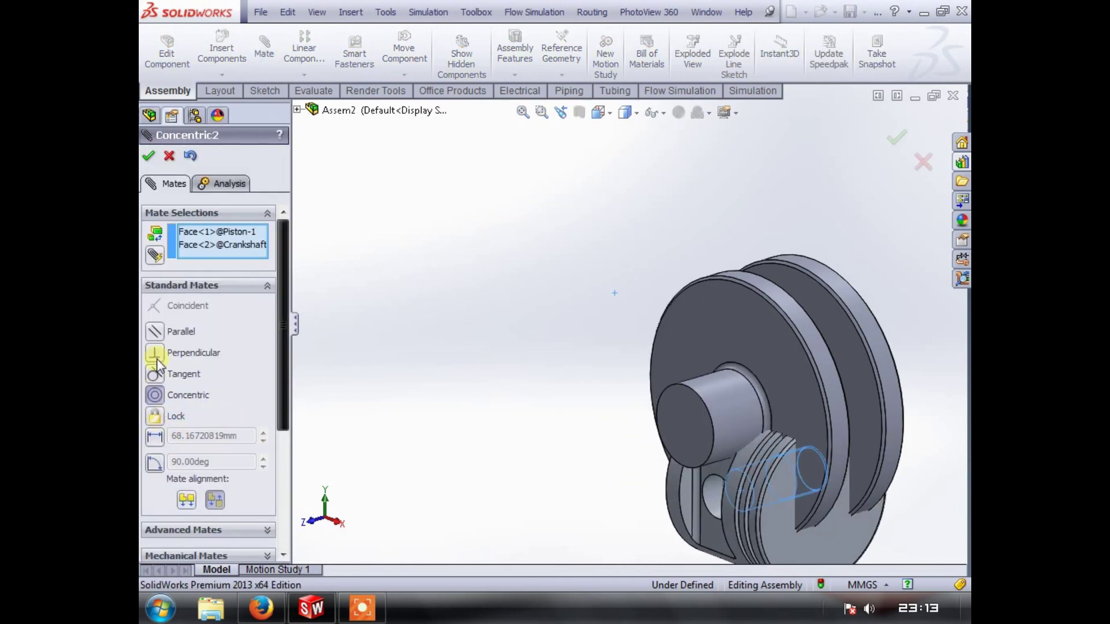
{"action": "left_click", "coordinate": [154, 331]}
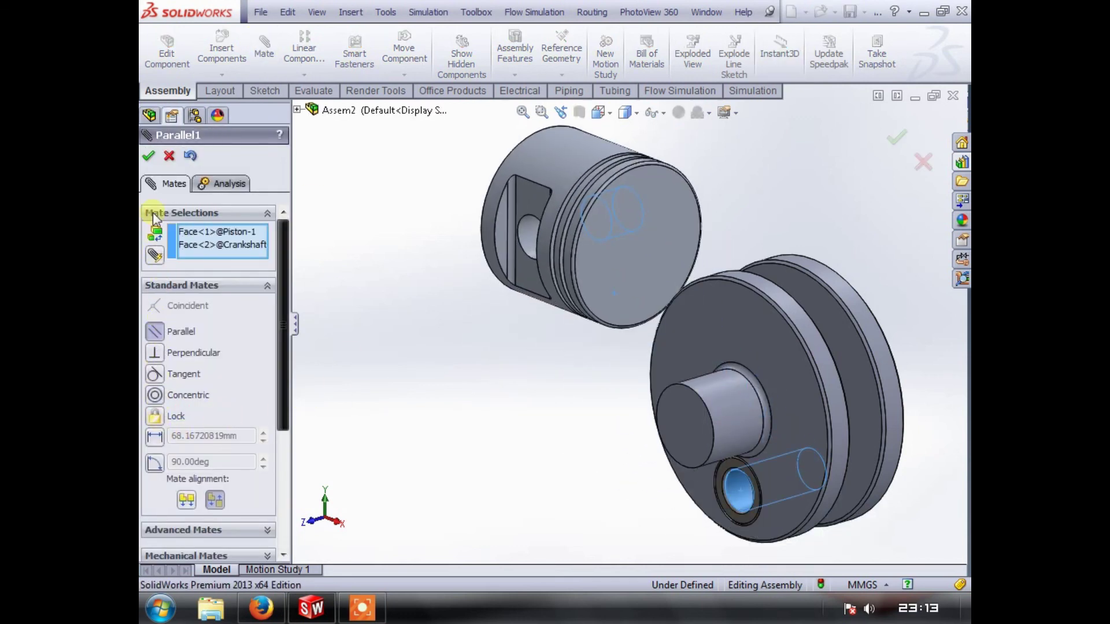
{"action": "left_click", "coordinate": [149, 156]}
{"action": "left_click_drag", "start_coordinate": [544, 255], "coordinate": [774, 173]}
{"action": "left_click", "coordinate": [167, 156]}
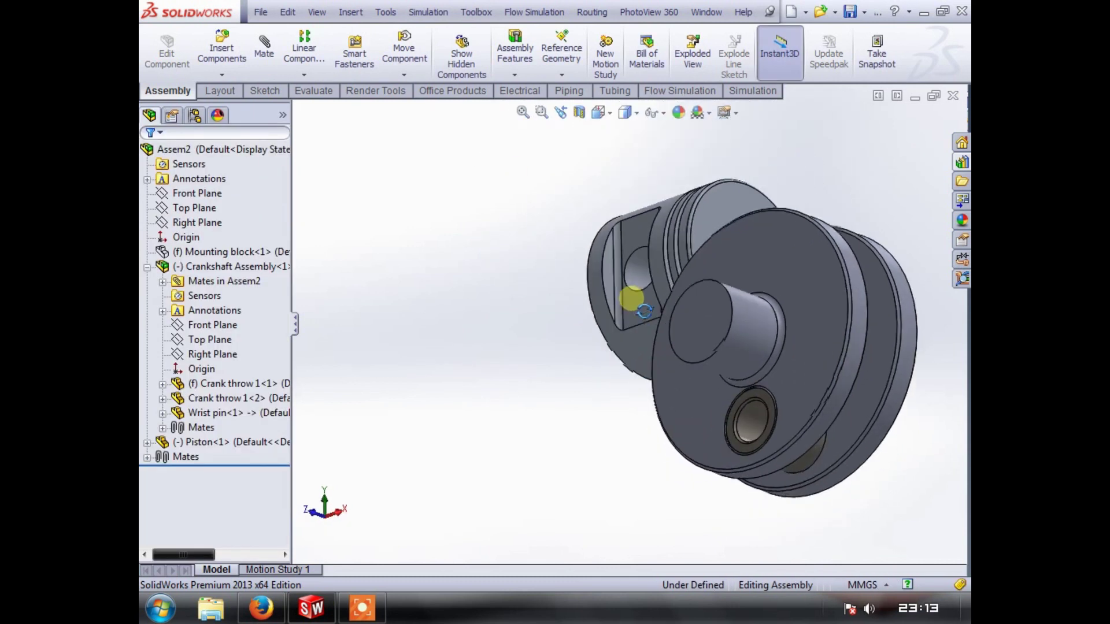
- Move the piston in the Front view so that it sits above the crankshaft's main shaft
{"action": "left_click", "coordinate": [600, 113]}
{"action": "left_click", "coordinate": [626, 173]}
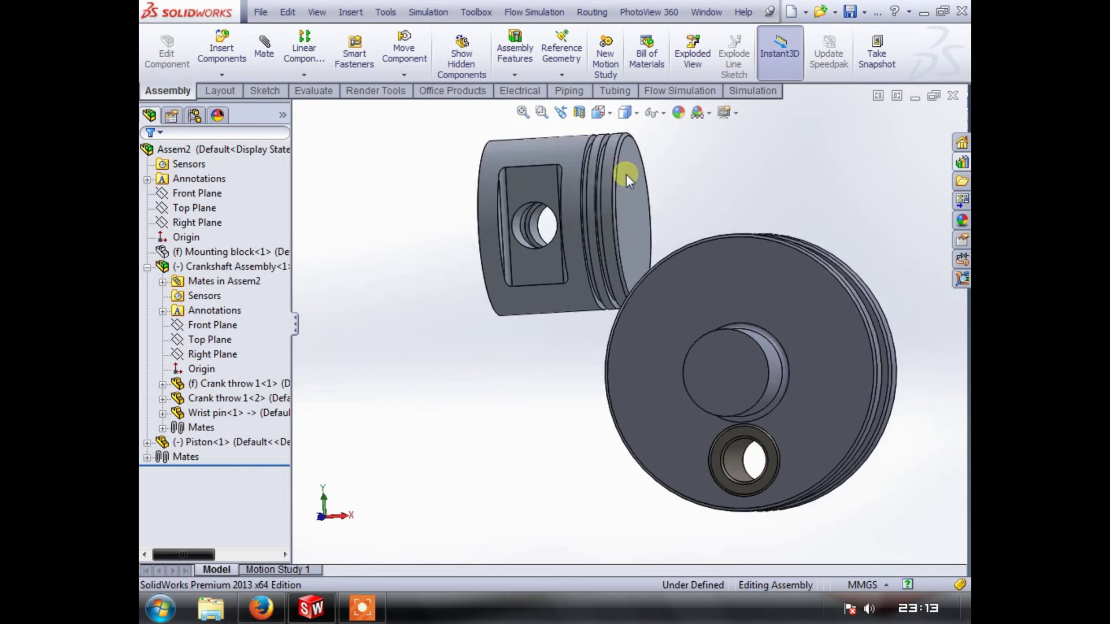
{"action": "left_click_drag", "start_coordinate": [554, 204], "coordinate": [733, 193]}
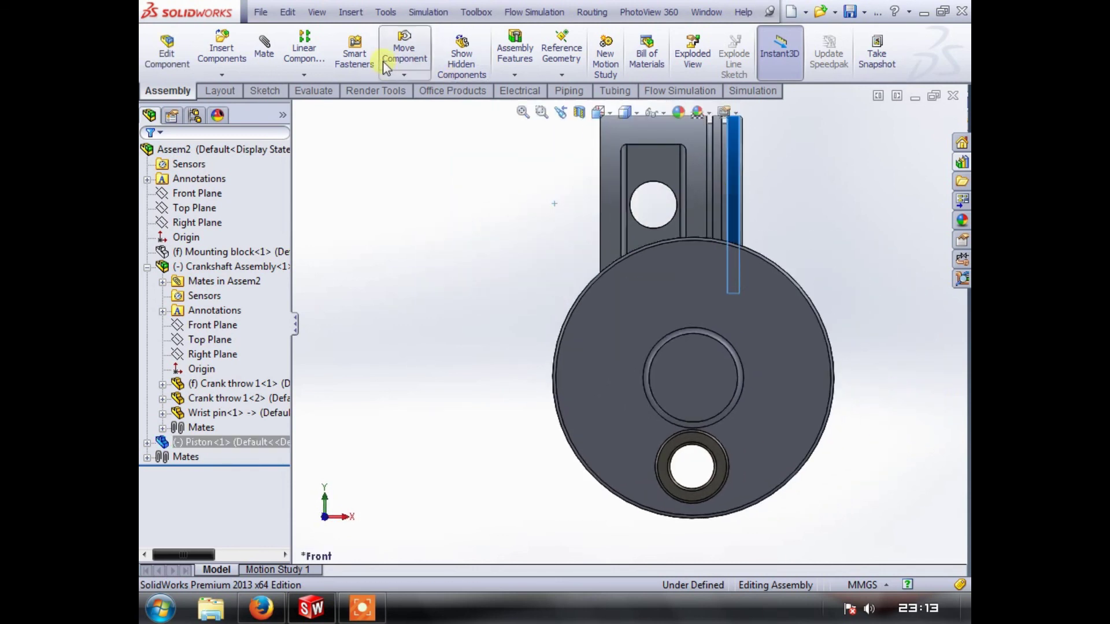